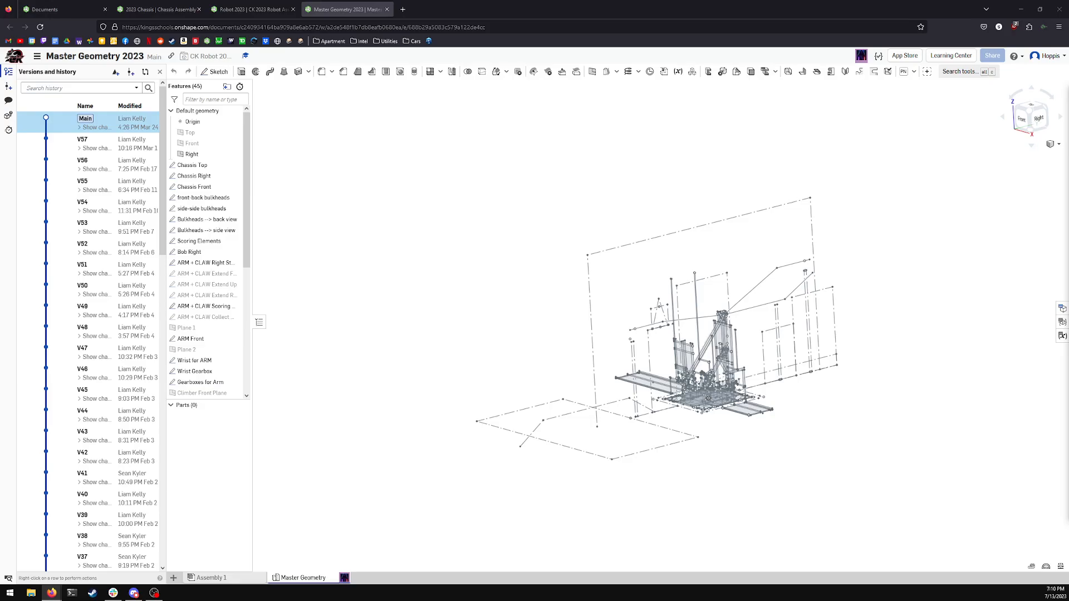
# Step: Show the document's versions and history, and look through the list of saved versions
pyautogui.moveTo(890, 275); pyautogui.dragTo(882, 281, button='right')
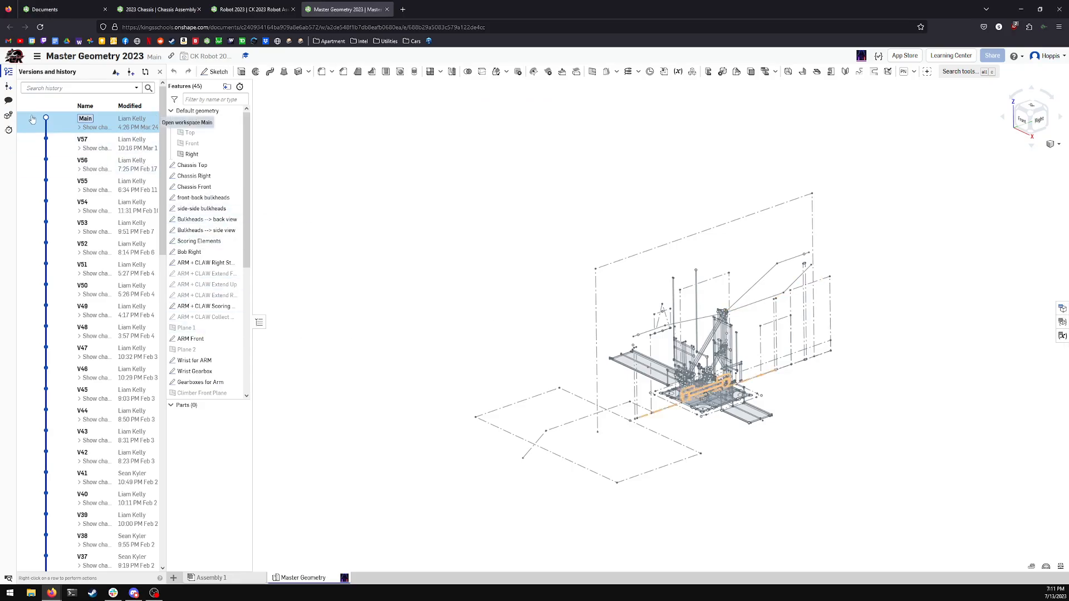
pyautogui.click(8, 72)
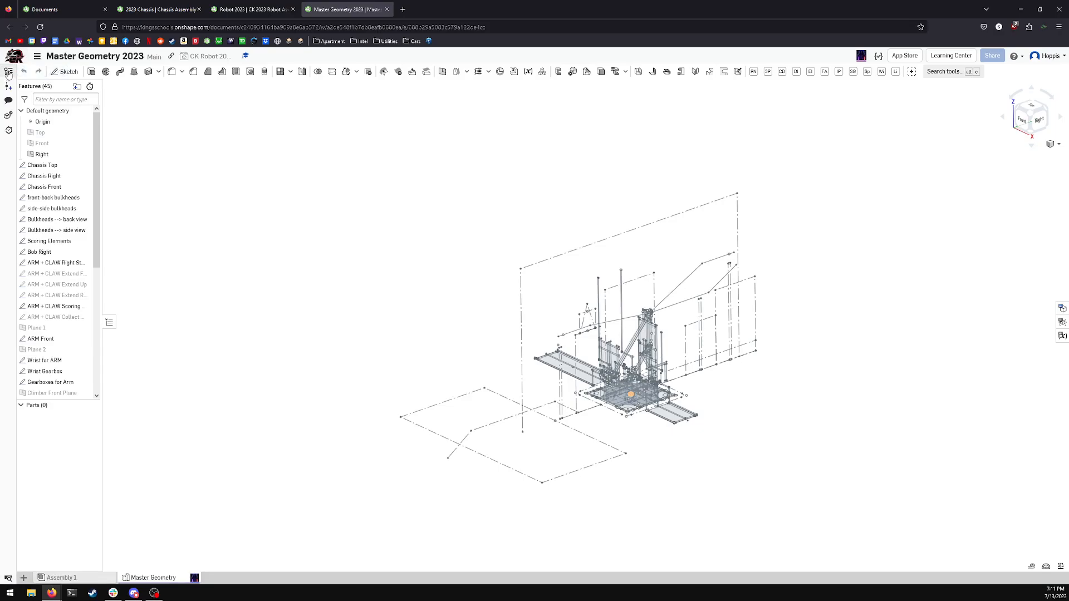
pyautogui.click(8, 72)
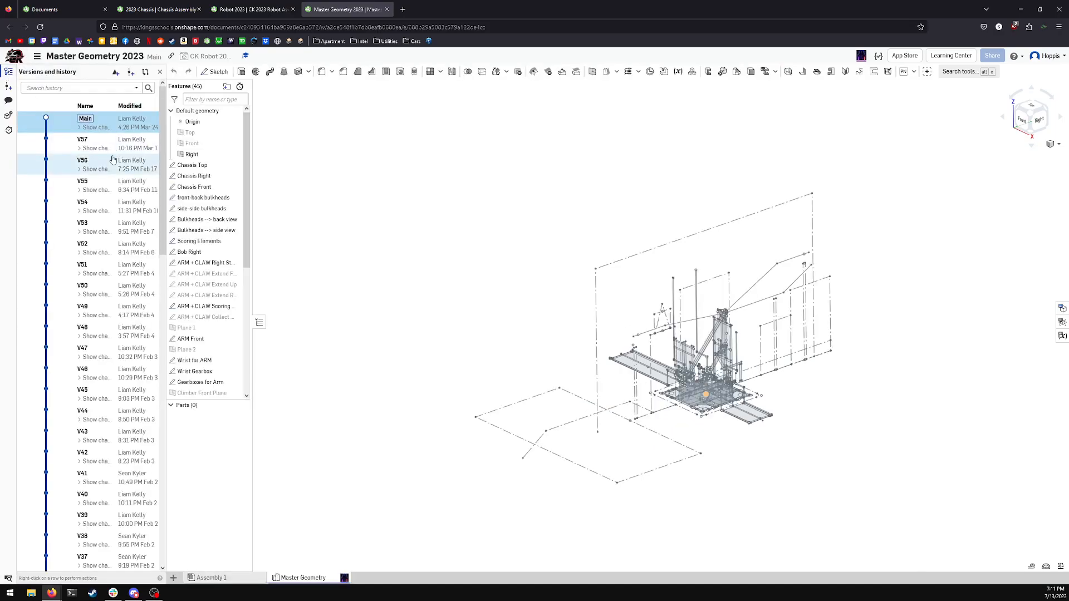
pyautogui.scroll(-10, 111, 167)
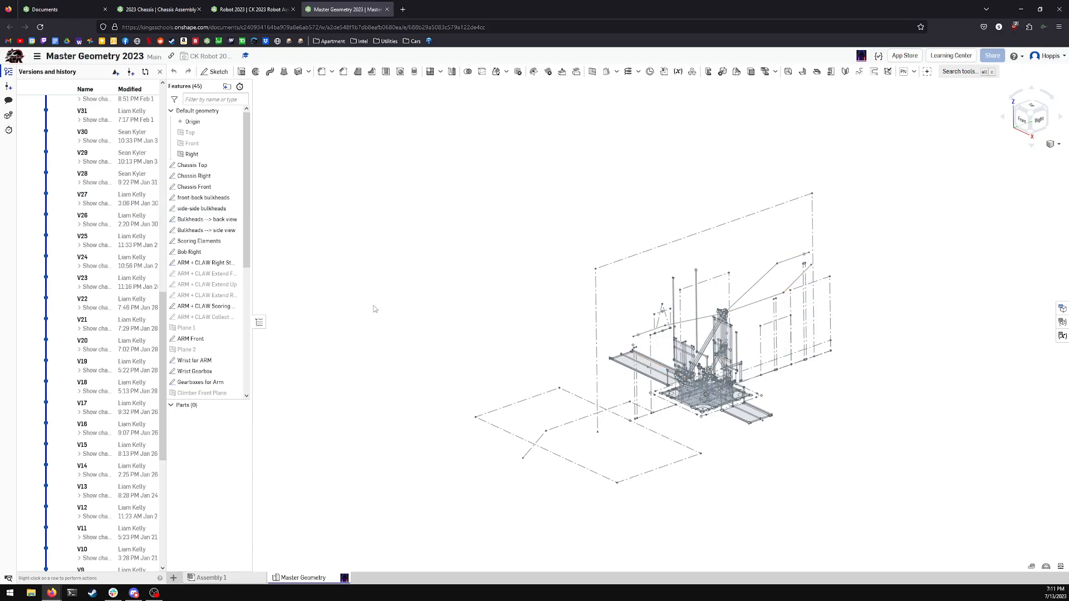
pyautogui.scroll(8, 124, 170)
pyautogui.scroll(3, 112, 155)
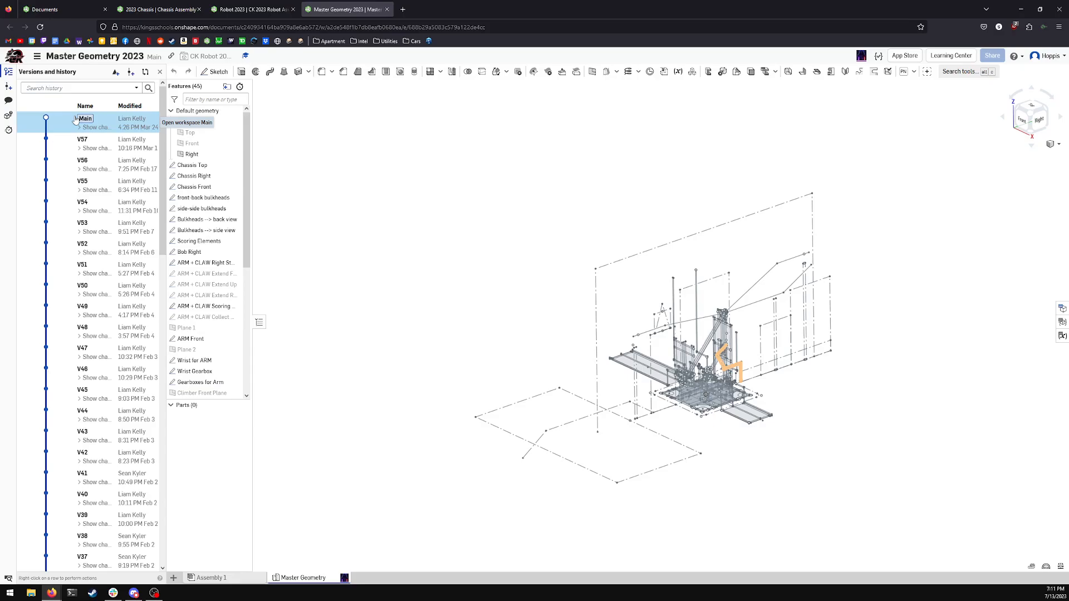
# Step: Open the Start version at the beginning of the document's version history
pyautogui.scroll(-3, 82, 143)
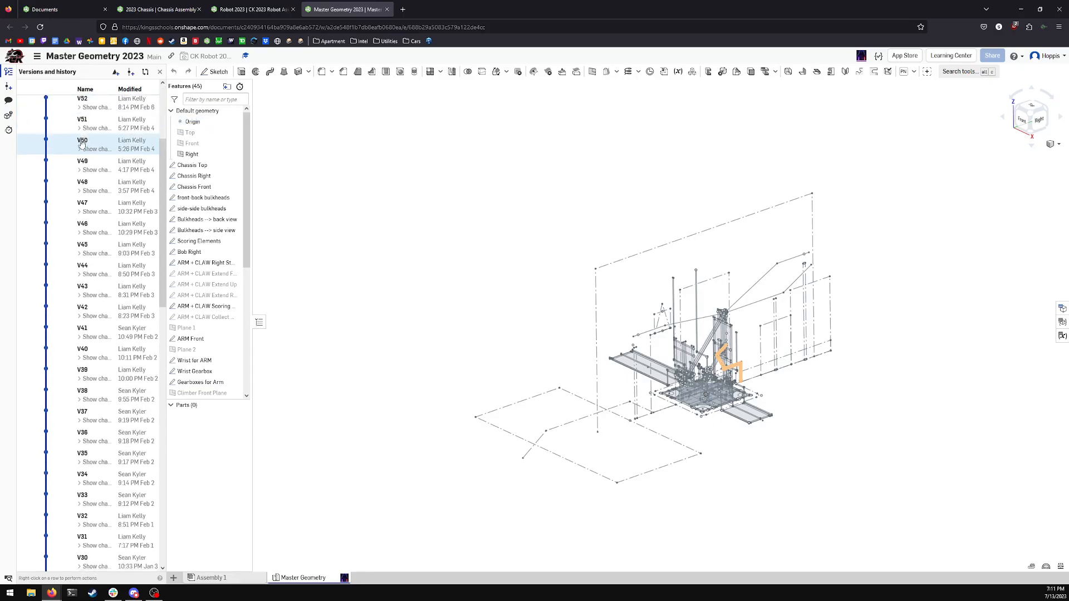
pyautogui.scroll(-12, 84, 167)
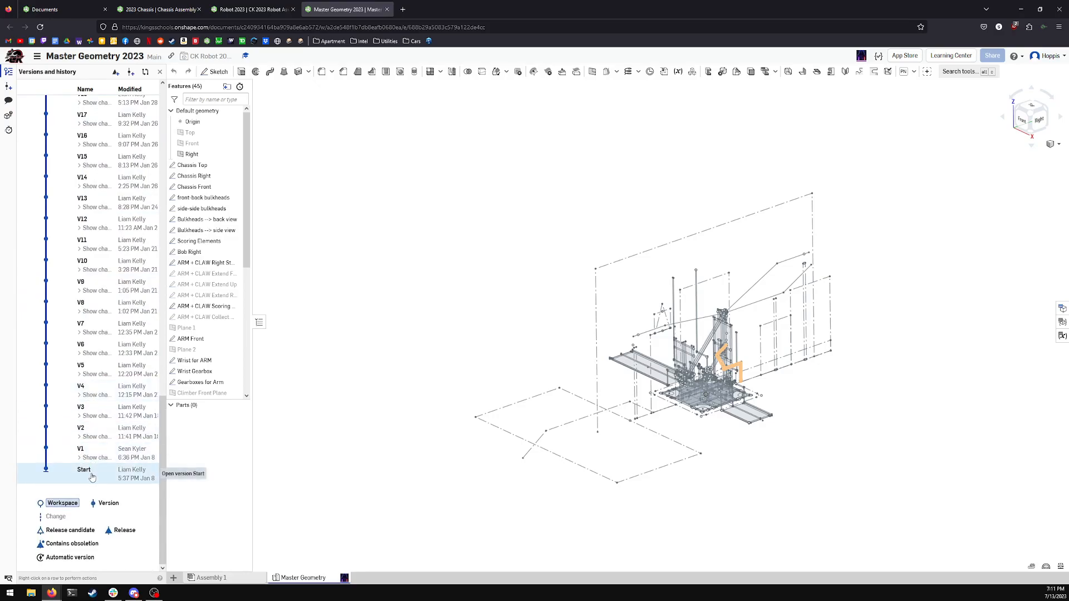
pyautogui.click(92, 477)
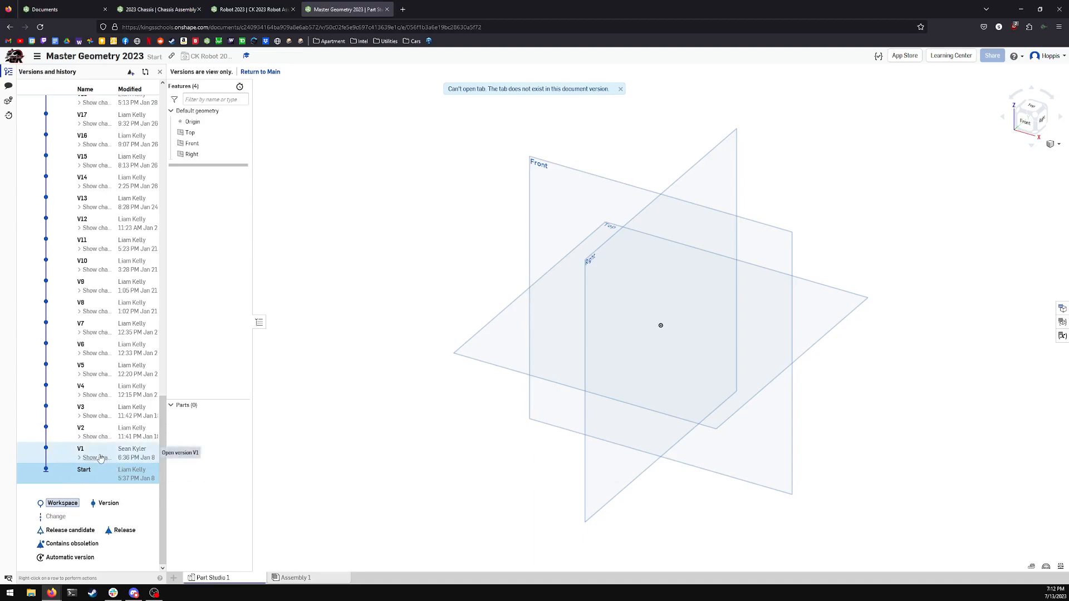
# Step: View the early versions V1, V2 and V3, returning to V1 to show the sketches in Part Studio 1 (1)
pyautogui.click(71, 454)
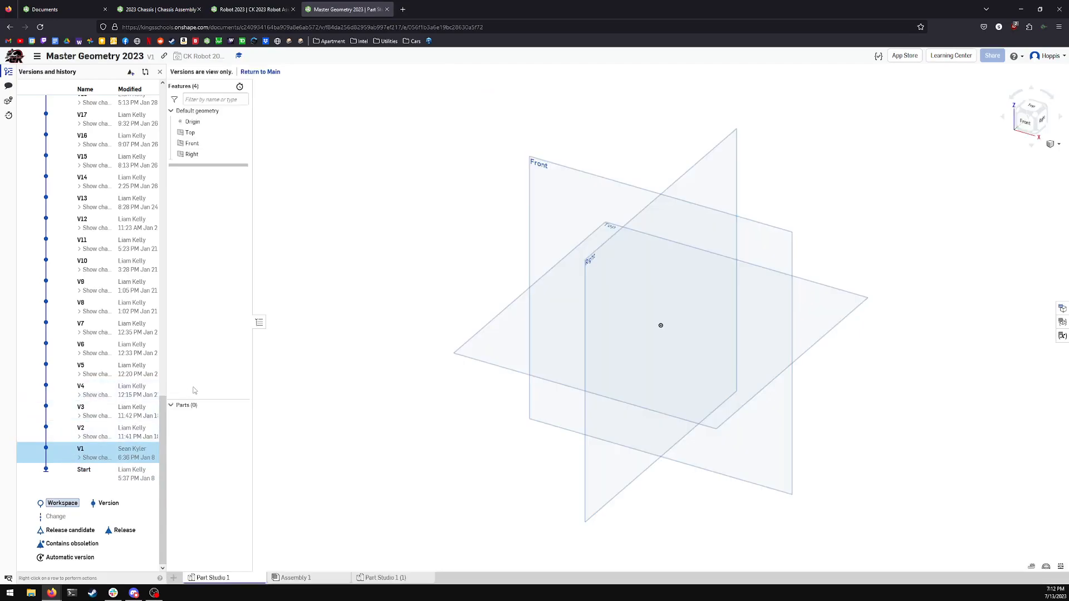
pyautogui.click(82, 427)
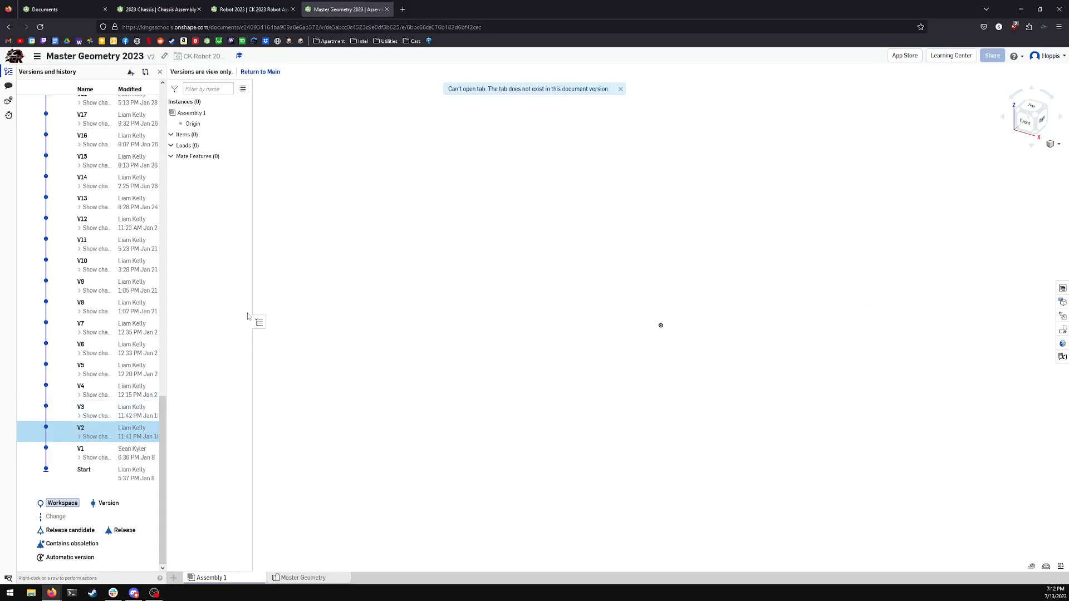
pyautogui.click(81, 406)
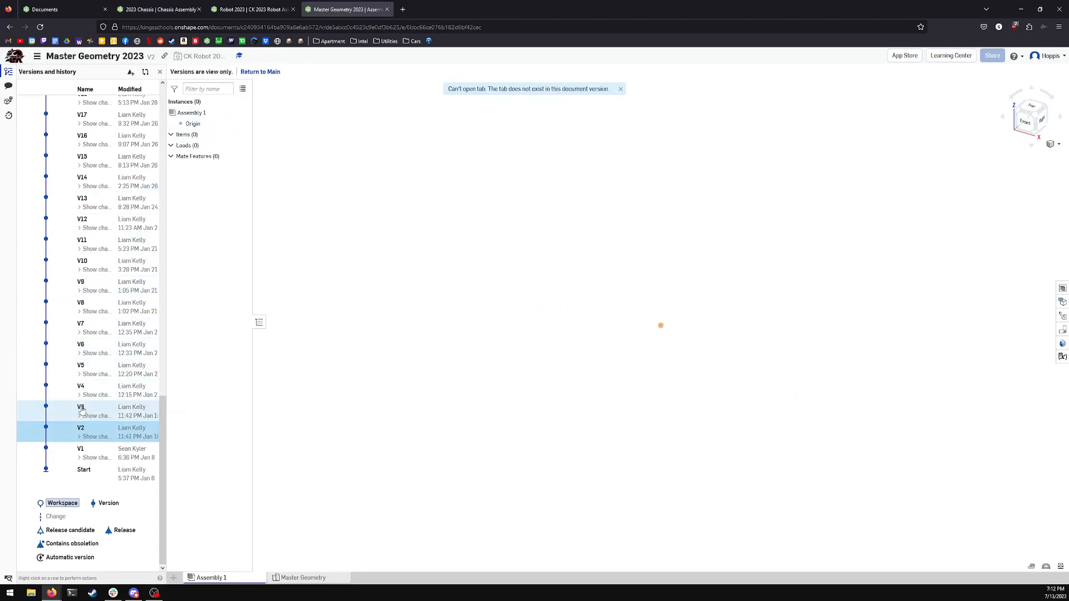
pyautogui.click(289, 577)
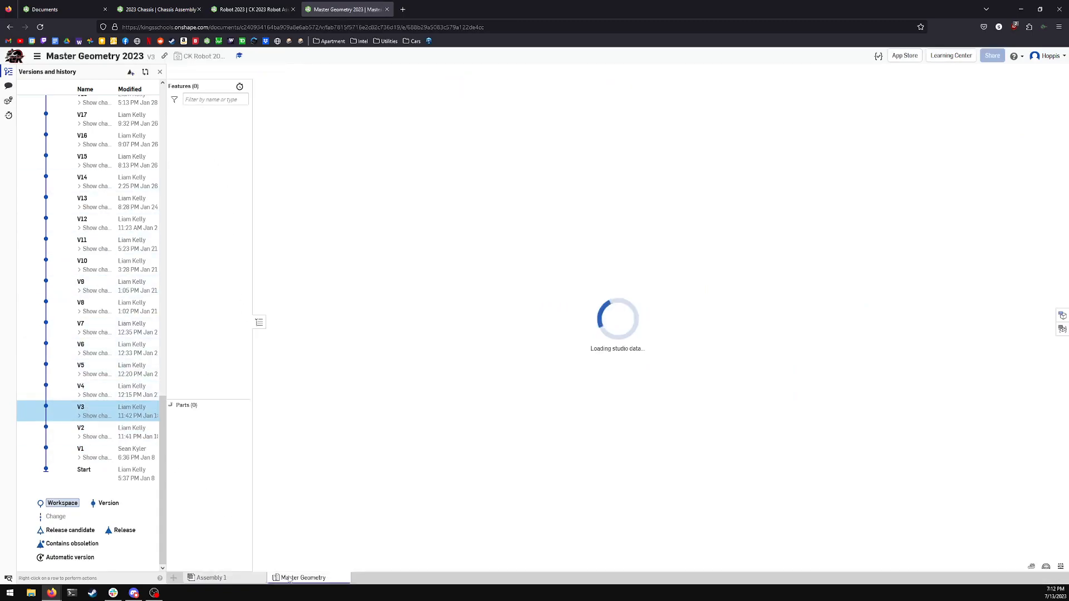
pyautogui.click(83, 430)
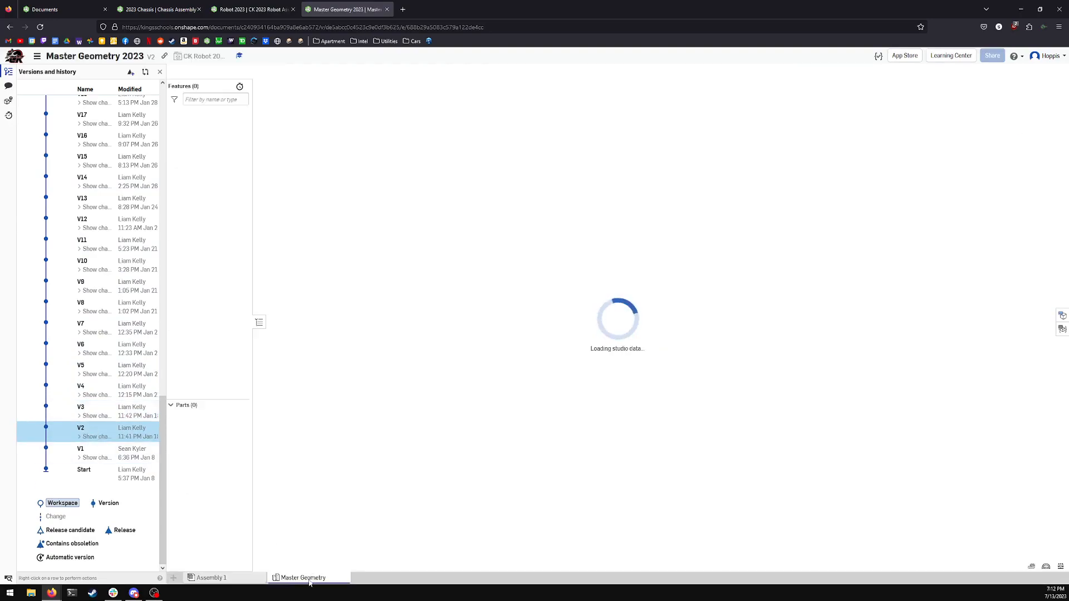
pyautogui.click(96, 450)
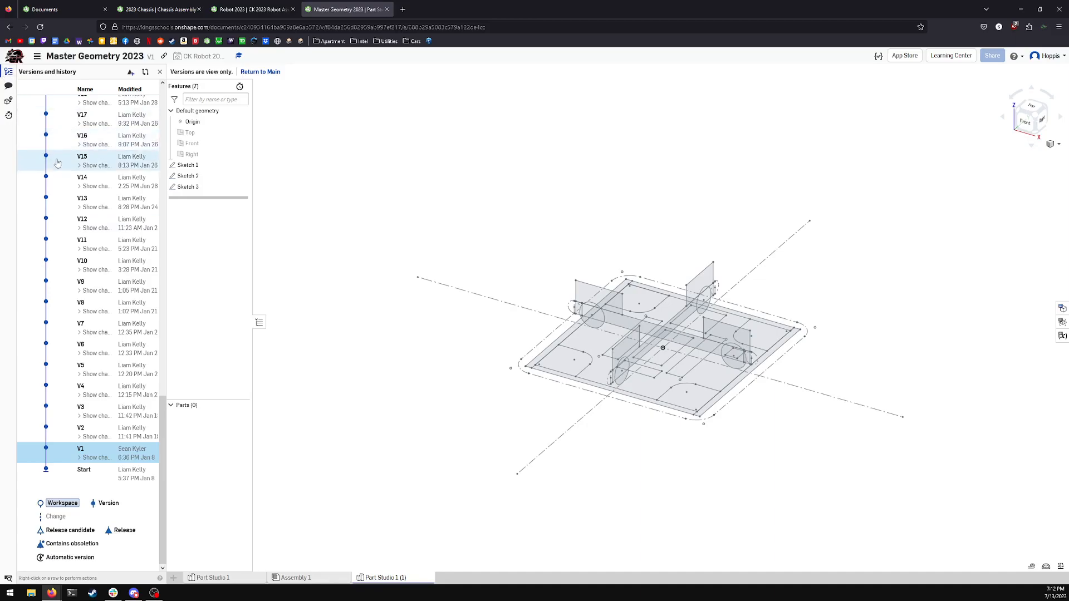
# Step: Return to the Main workspace and expand the changes recorded under it
pyautogui.scroll(15, 73, 329)
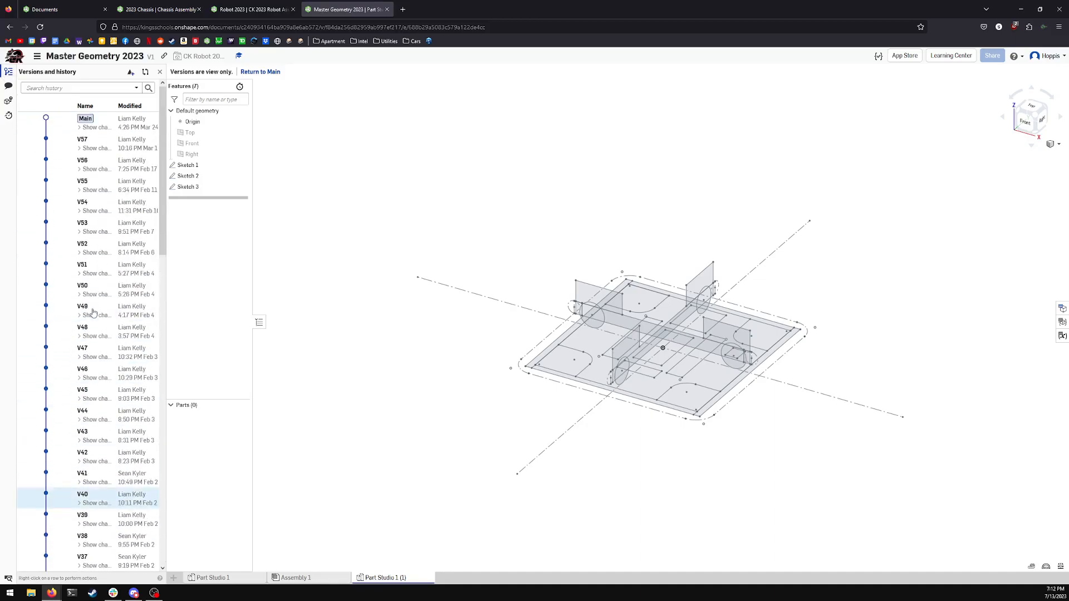
pyautogui.click(77, 127)
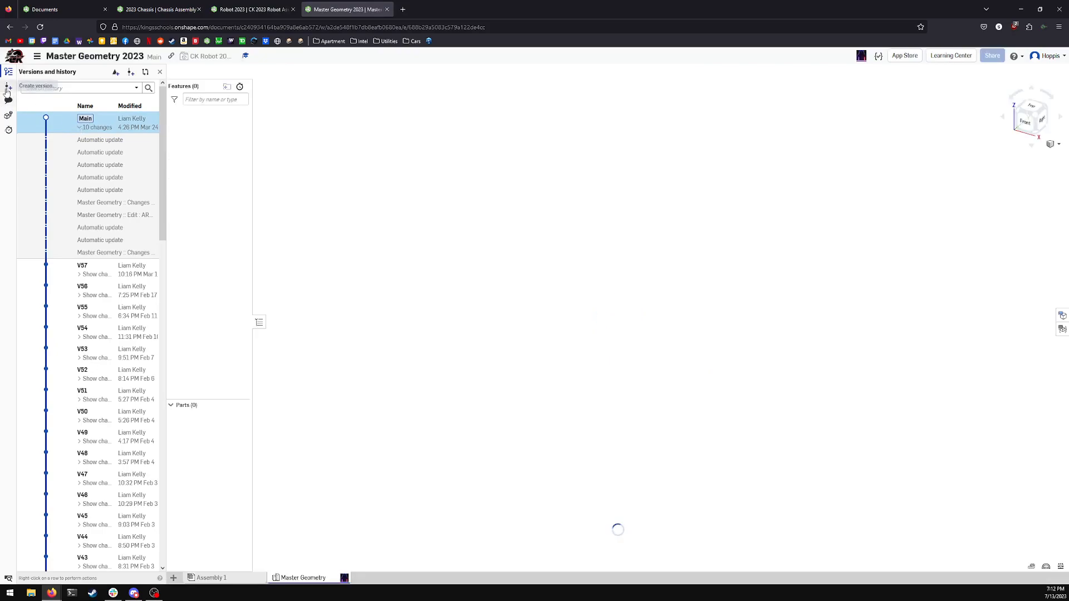
# Step: Examine the name and description fields for creating a version from Main, without creating one
pyautogui.click(8, 88)
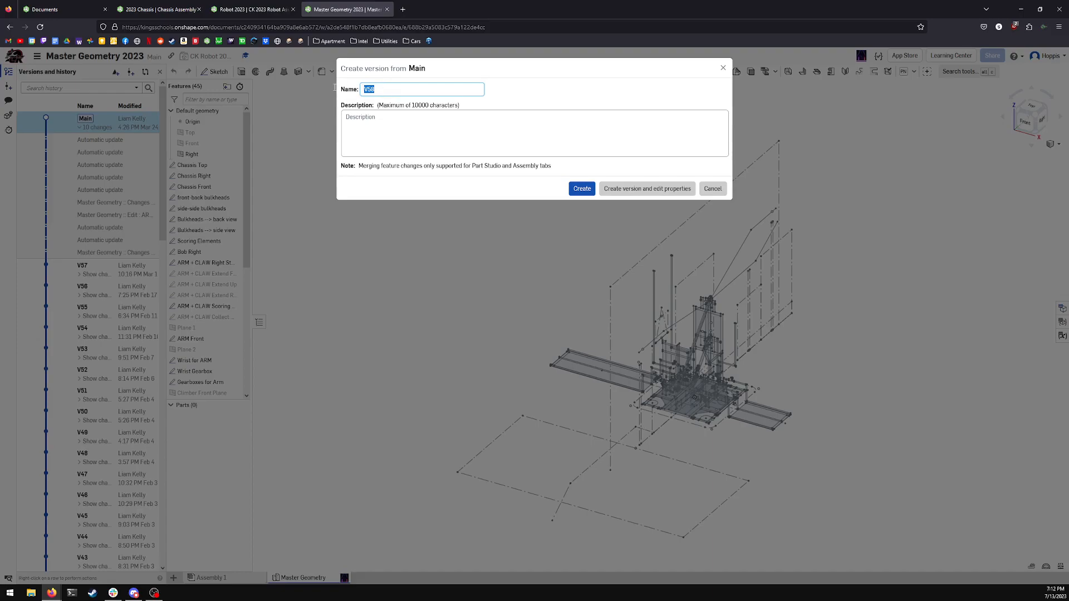
pyautogui.click(383, 119)
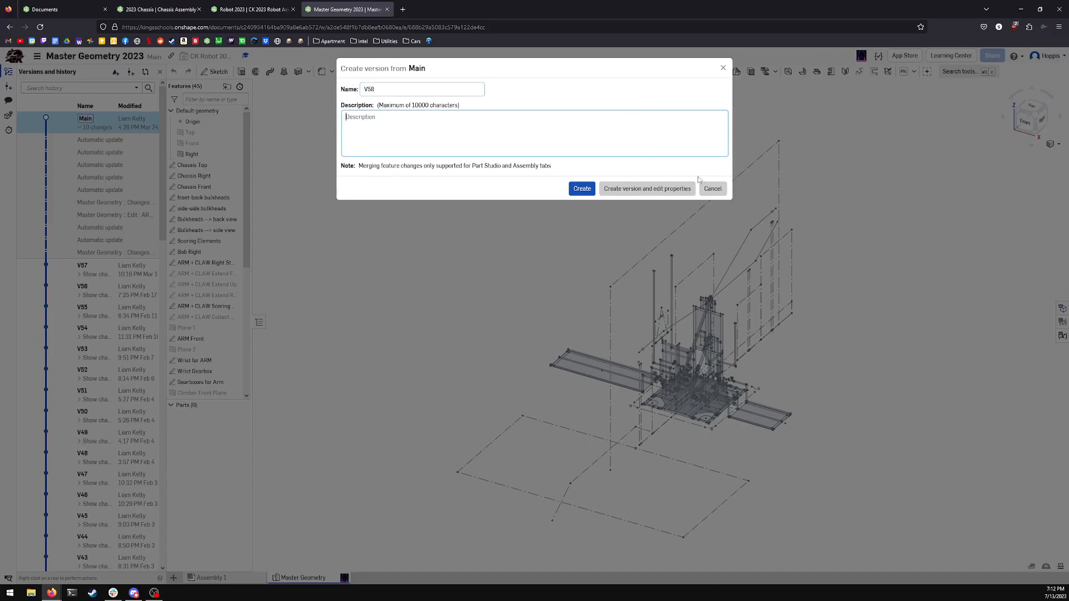
pyautogui.click(718, 192)
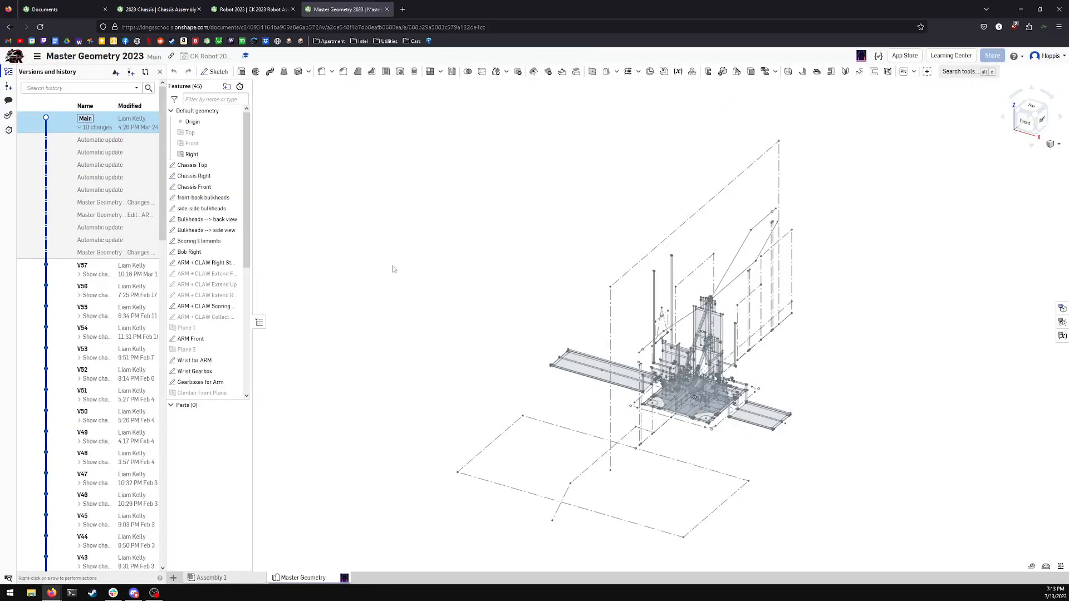
# Step: Open version V30 to view its master geometry, and return to the Main workspace
pyautogui.scroll(-8, 102, 390)
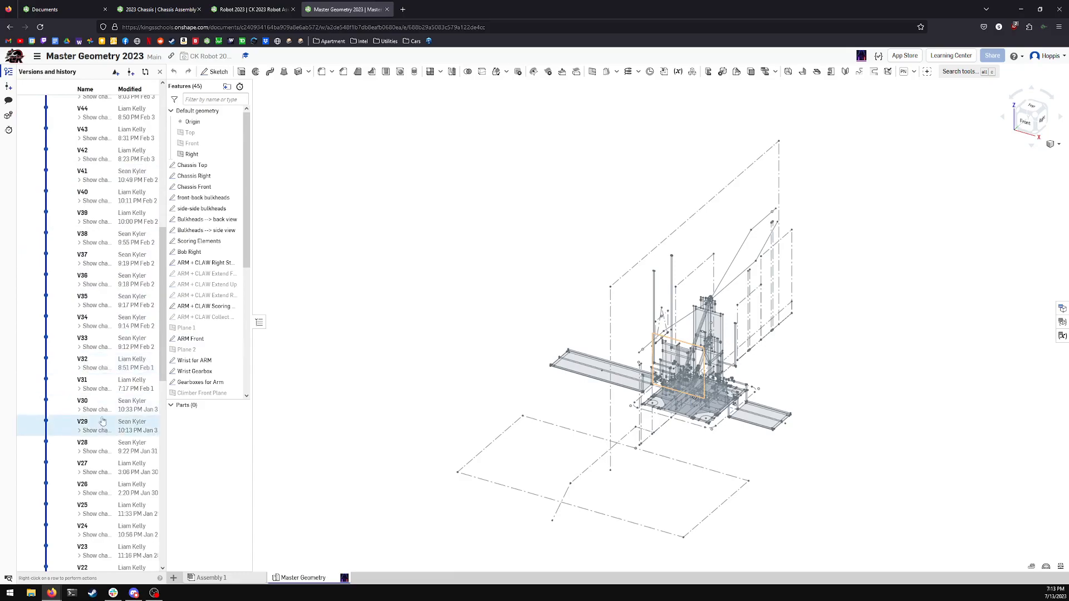
pyautogui.click(121, 405)
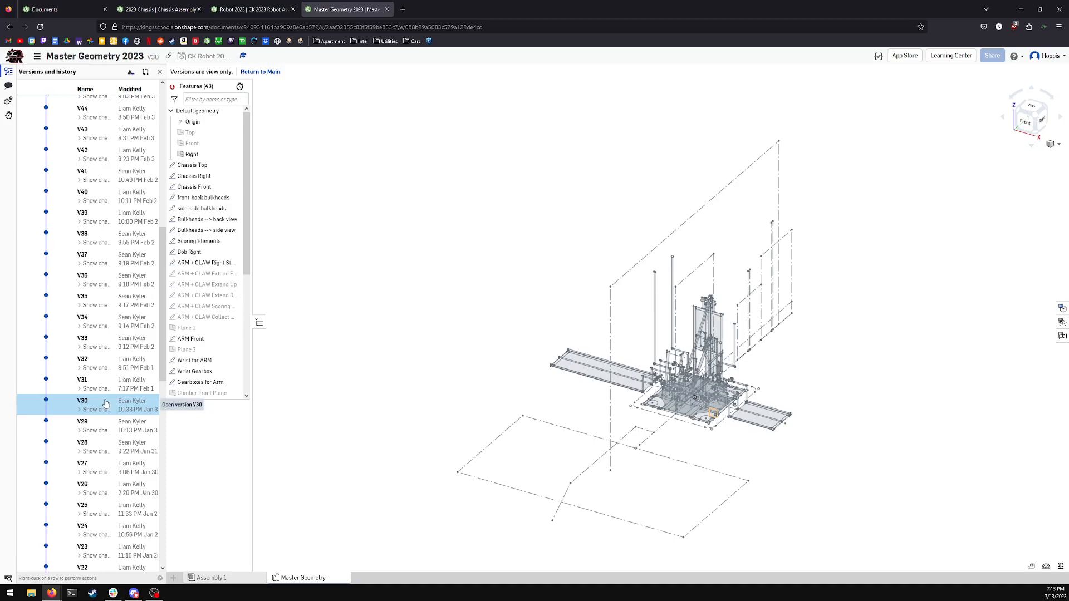
pyautogui.moveTo(162, 345); pyautogui.dragTo(177, 167)
pyautogui.click(79, 128)
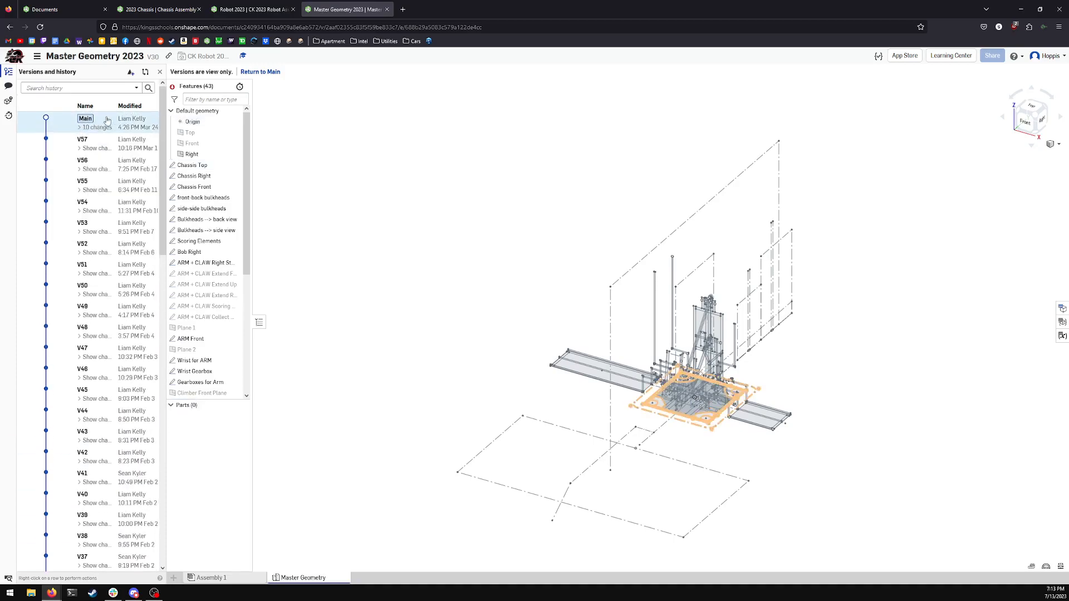
pyautogui.click(106, 121)
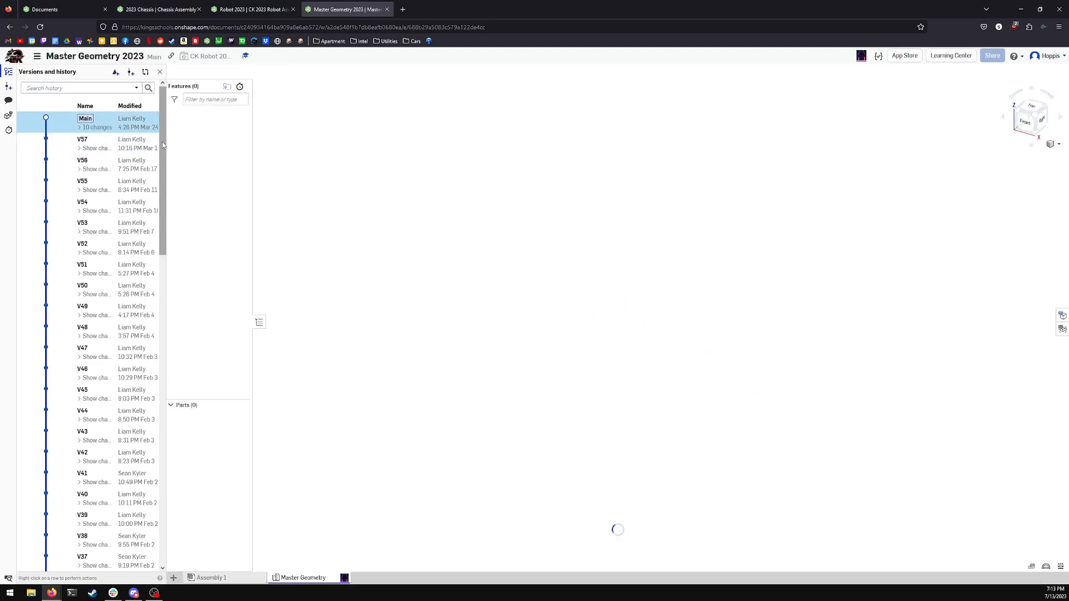
# Step: Look through the version list from Main down to the mid-project versions and back
pyautogui.scroll(-5, 162, 143)
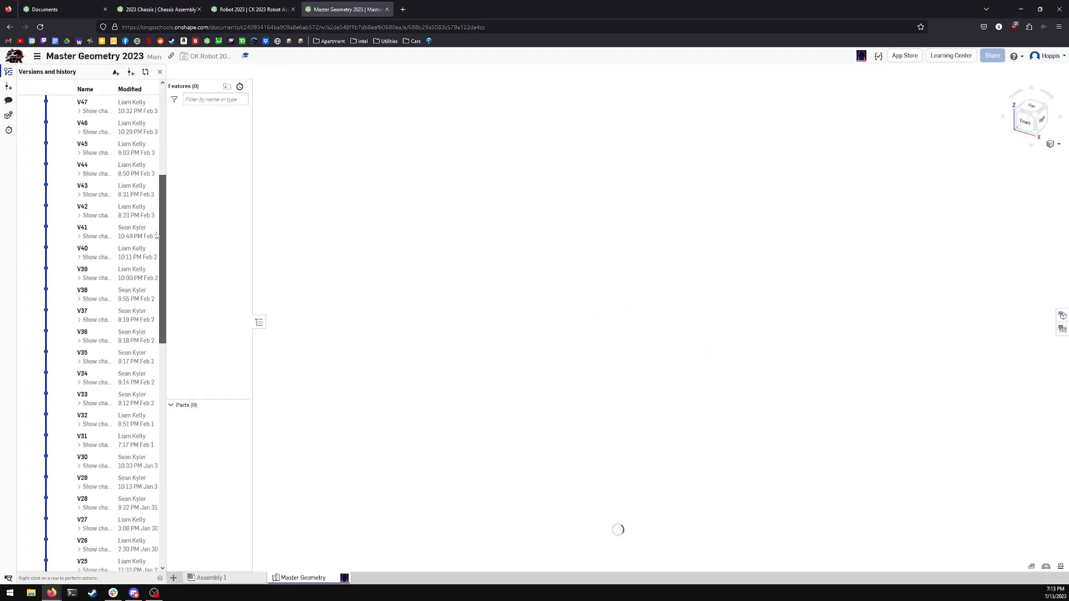
pyautogui.rightClick(94, 294)
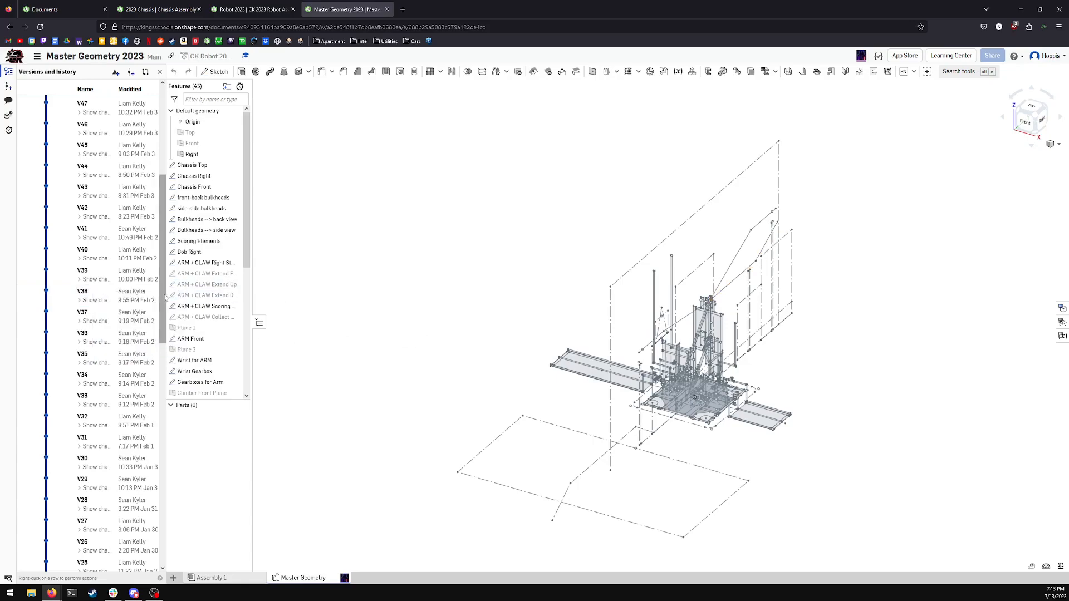
pyautogui.scroll(3, 163, 245)
pyautogui.scroll(3, 164, 245)
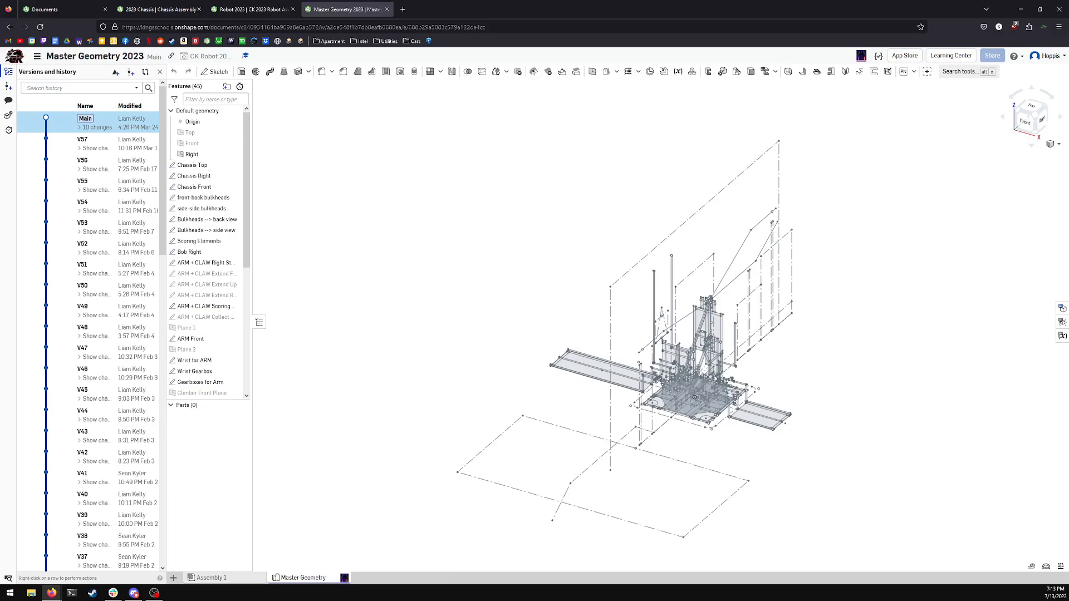
# Step: Expand the individual changes recorded under Main since V57 to inspect them, and collapse the list again
pyautogui.click(86, 129)
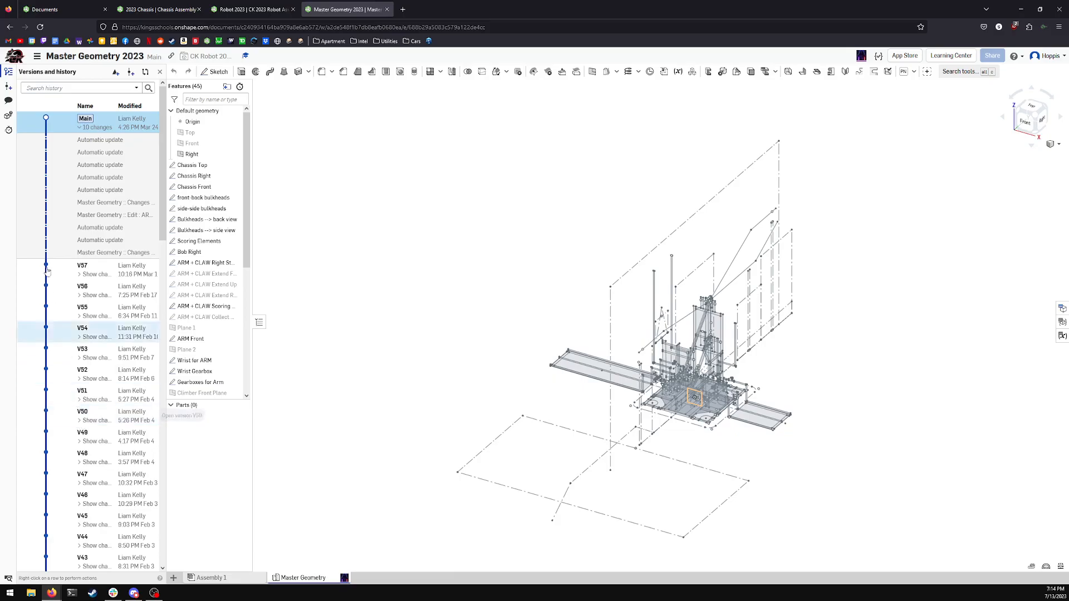
pyautogui.click(89, 127)
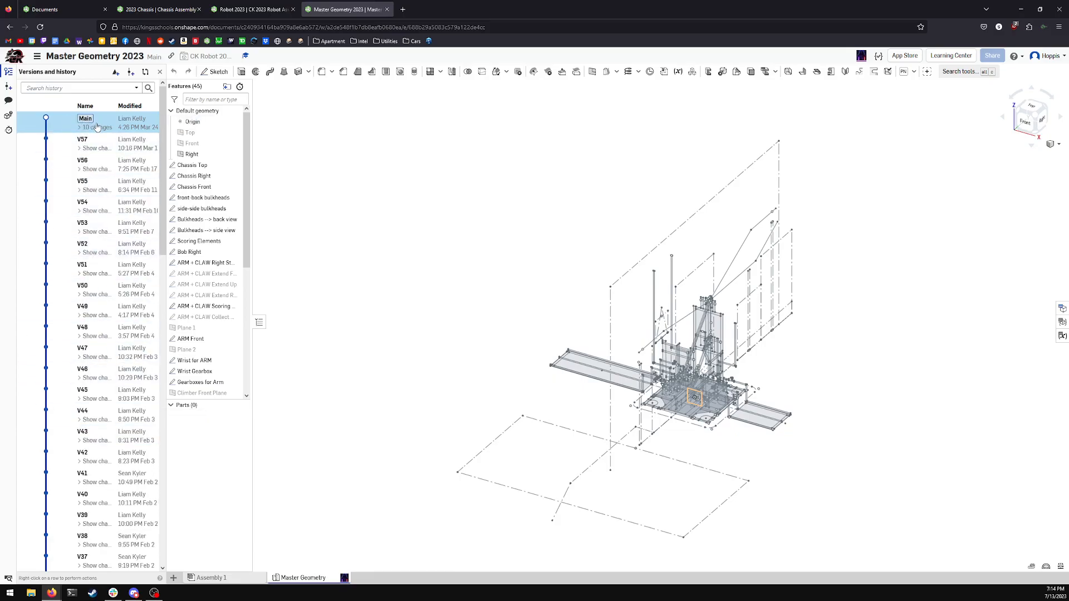
pyautogui.click(92, 126)
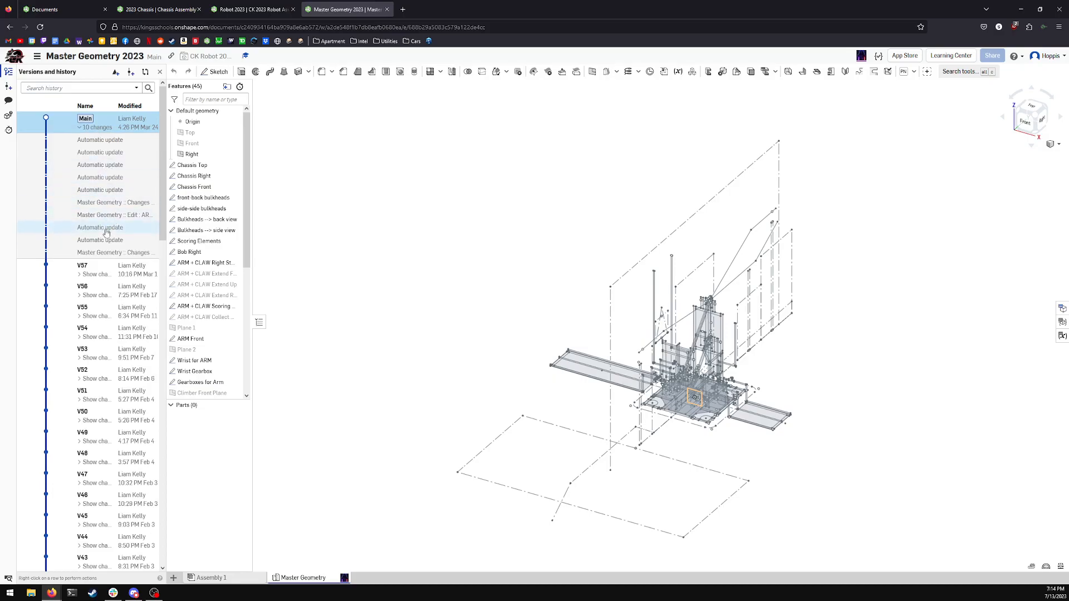
pyautogui.click(100, 127)
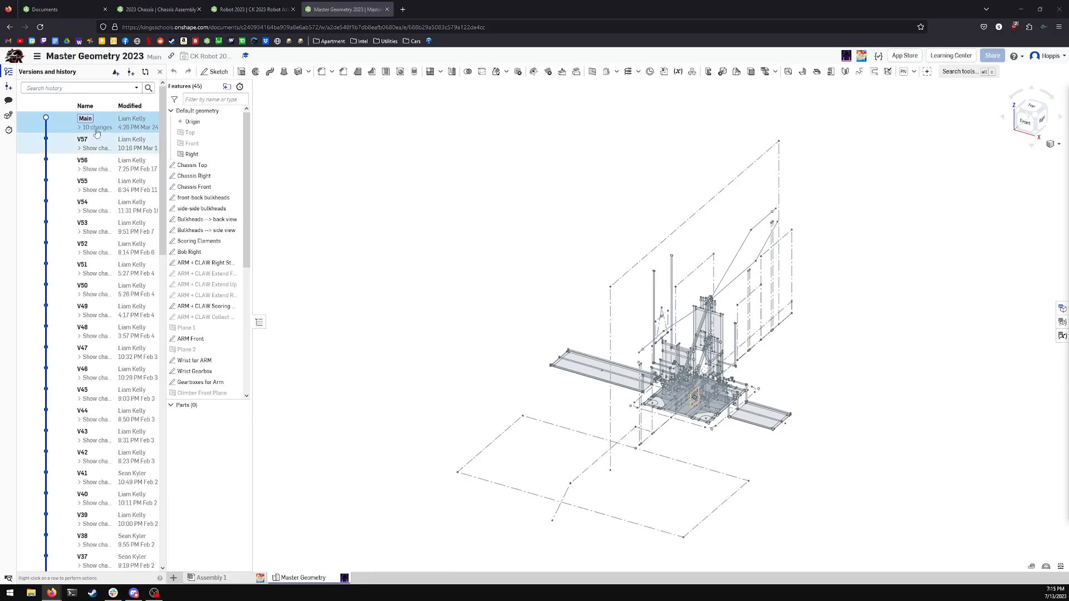
# Step: Review the V58 version creation form and its description field, and leave it without creating the version
pyautogui.click(8, 86)
pyautogui.click(381, 92)
pyautogui.click(486, 129)
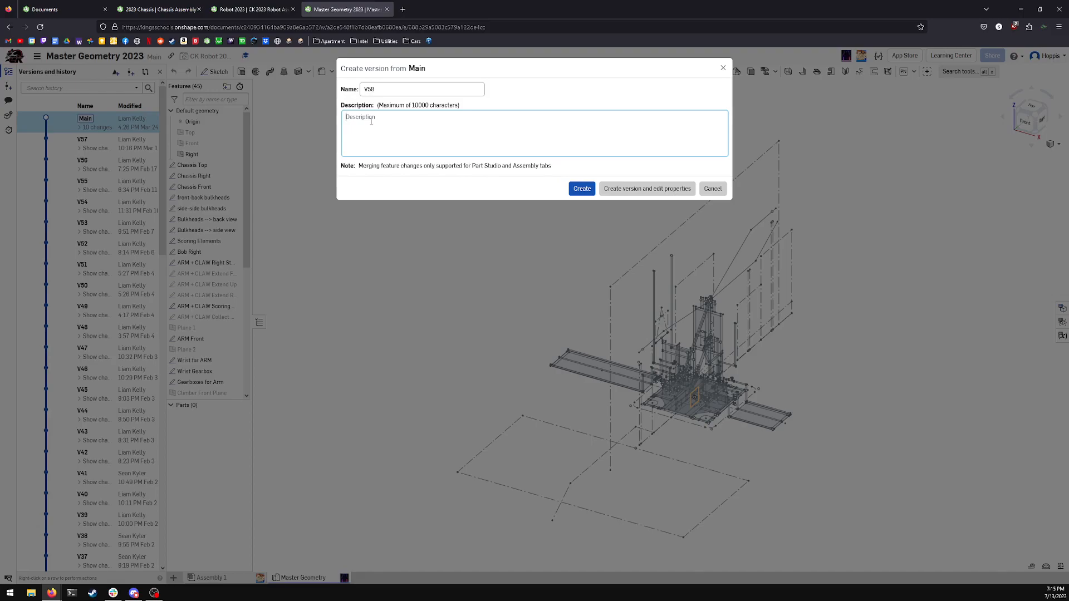
pyautogui.click(715, 189)
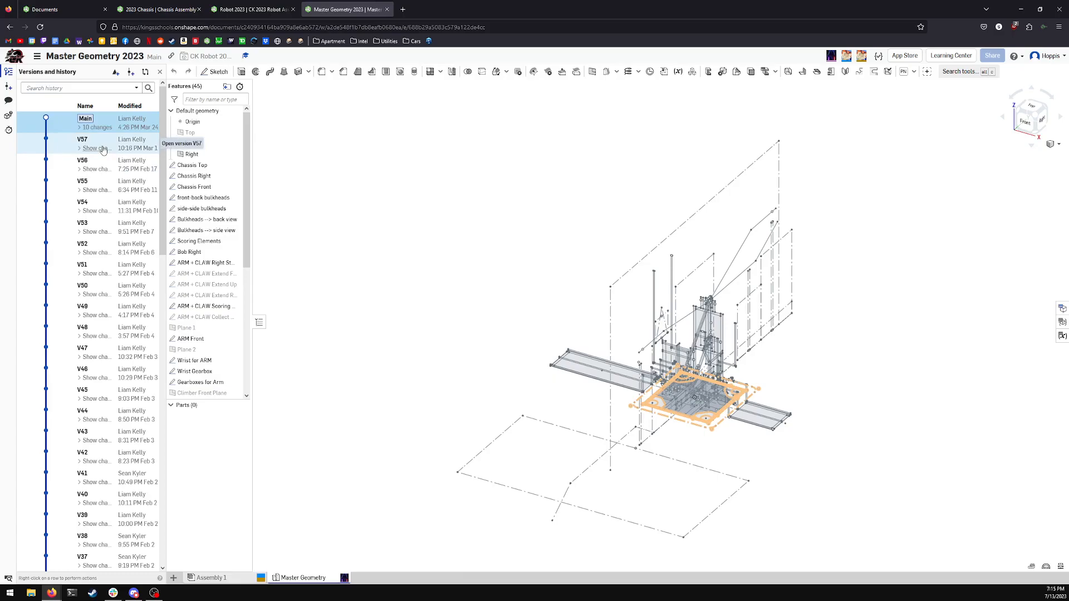
# Step: Look through the whole version list and show the description of version V49
pyautogui.scroll(-8, 103, 158)
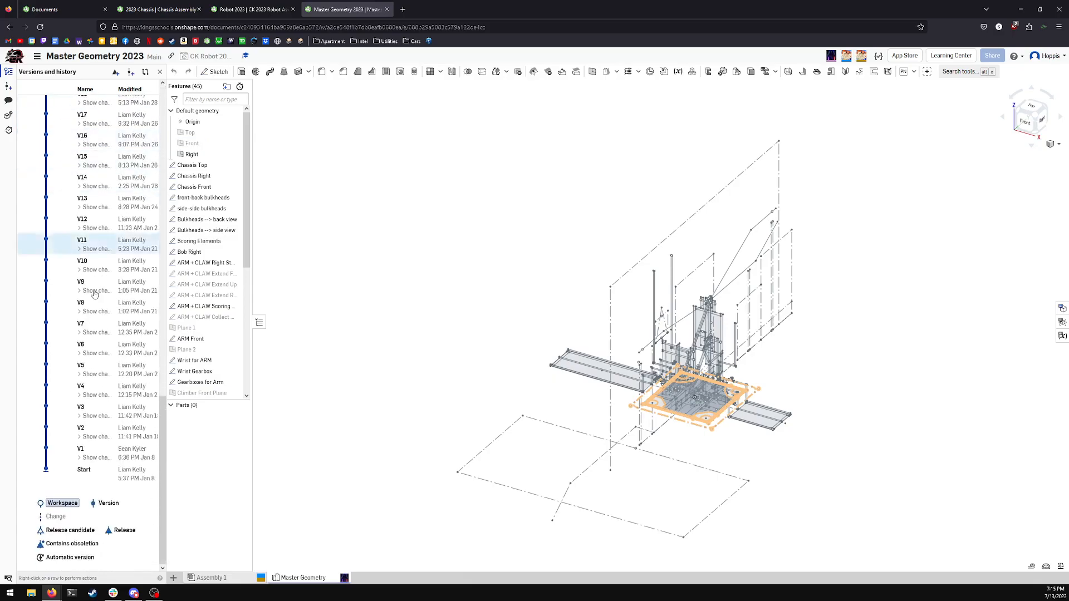
pyautogui.scroll(5, 95, 310)
pyautogui.scroll(4, 94, 310)
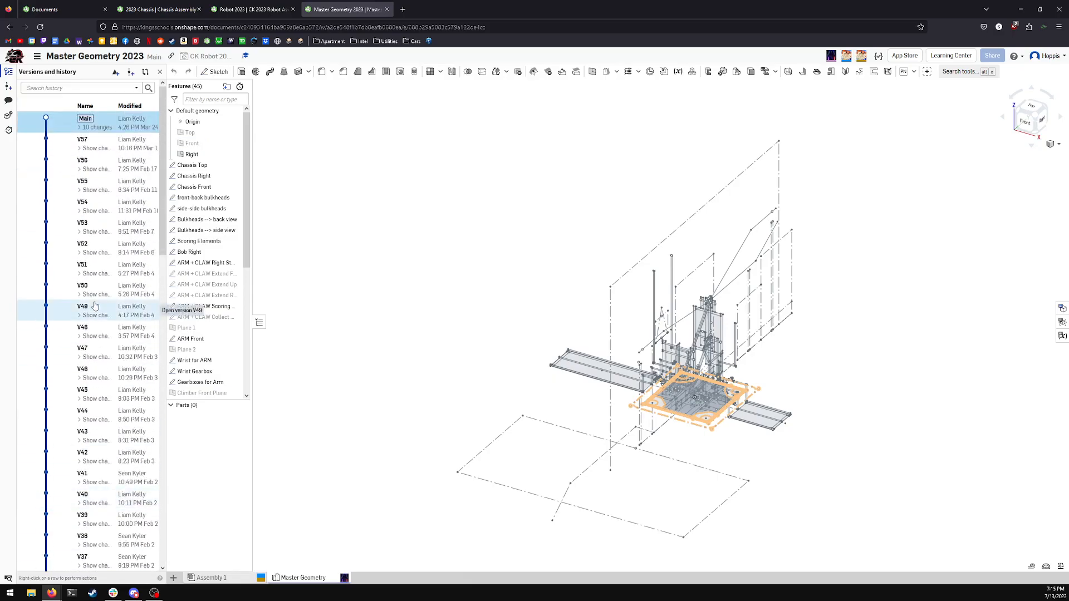
pyautogui.moveTo(95, 306)
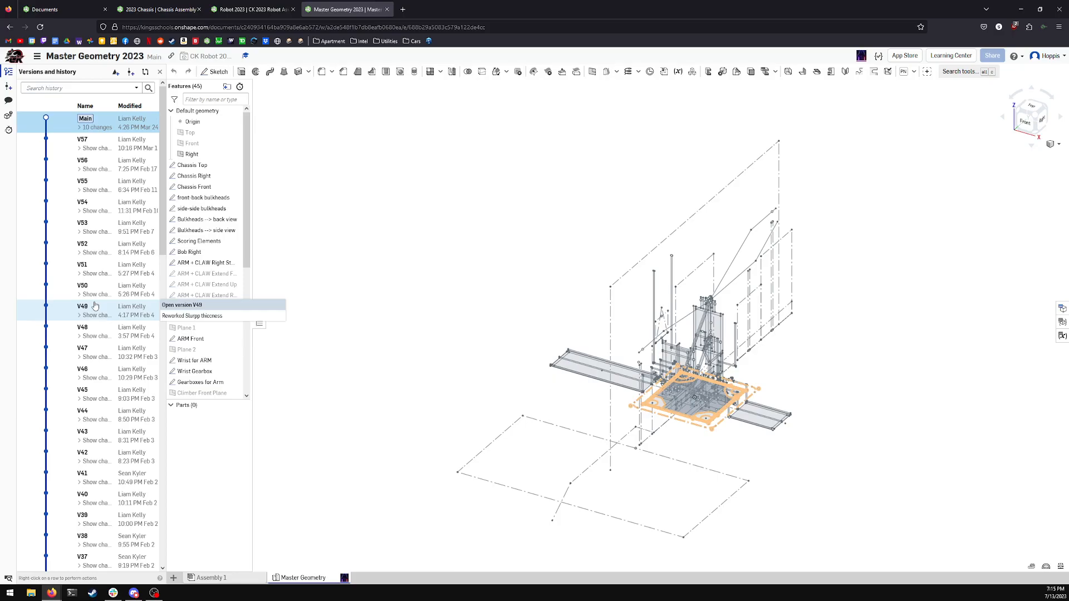
pyautogui.moveTo(726, 428)
pyautogui.mouseDown(button='right')
pyautogui.moveTo(771, 469)
pyautogui.moveTo(610, 381)
pyautogui.mouseUp(button='right')
pyautogui.scroll(3, 611, 381)
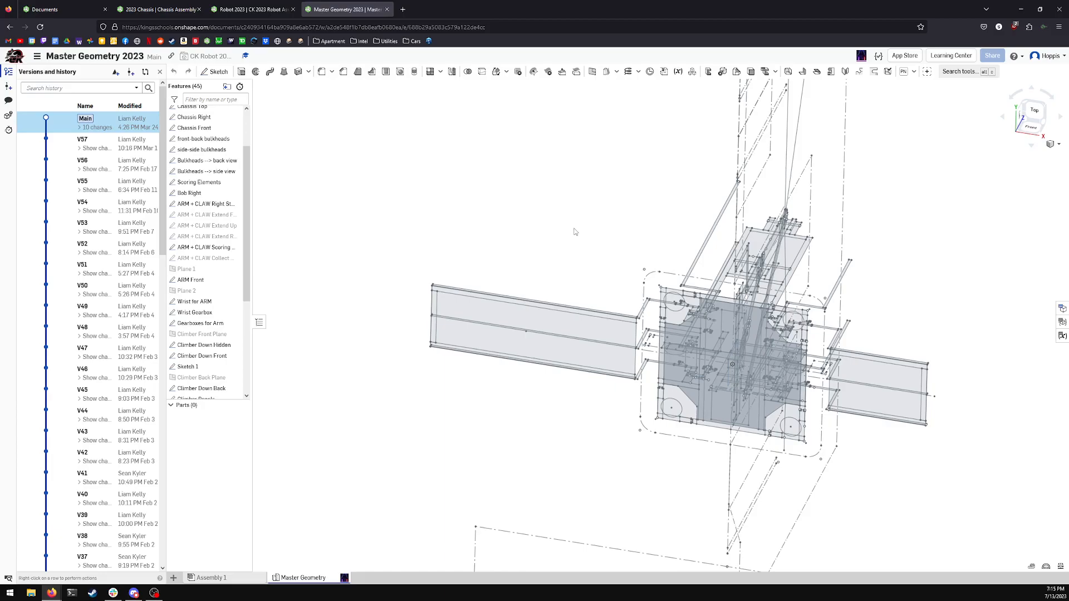
pyautogui.moveTo(913, 283); pyautogui.dragTo(879, 248, button='right')
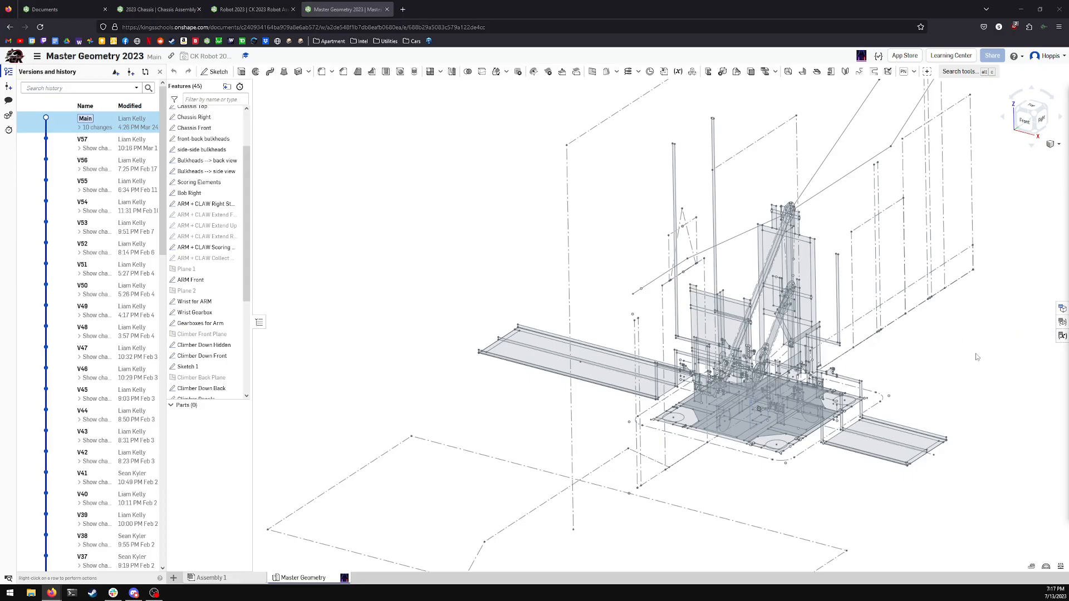
pyautogui.moveTo(974, 353); pyautogui.dragTo(982, 351, button='right')
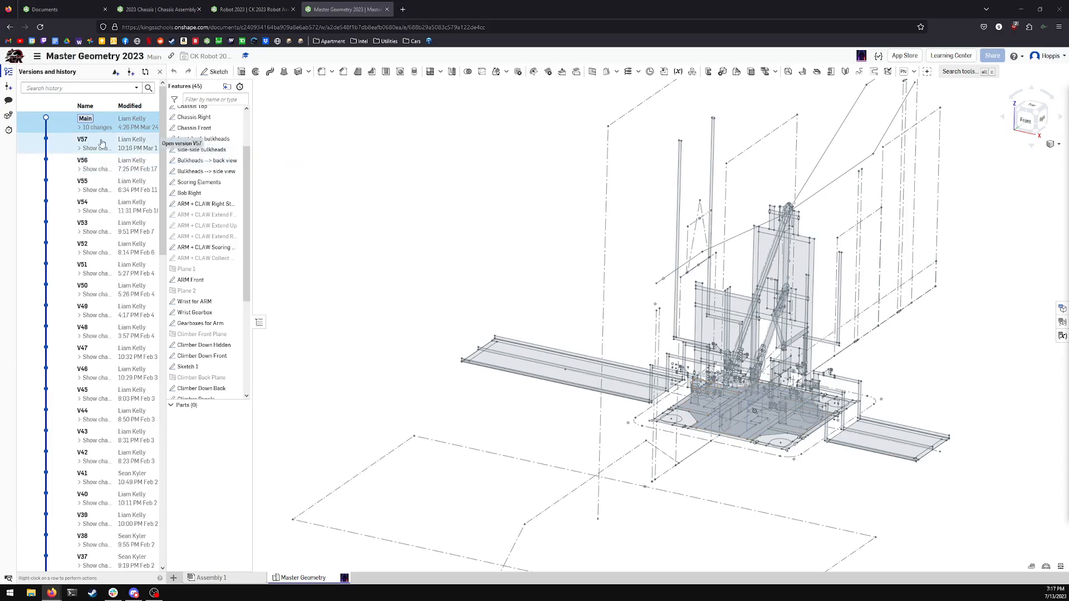
# Step: Open the old versions V54 and V57 for viewing, check the actions offered for V57, and return to Main
pyautogui.click(99, 207)
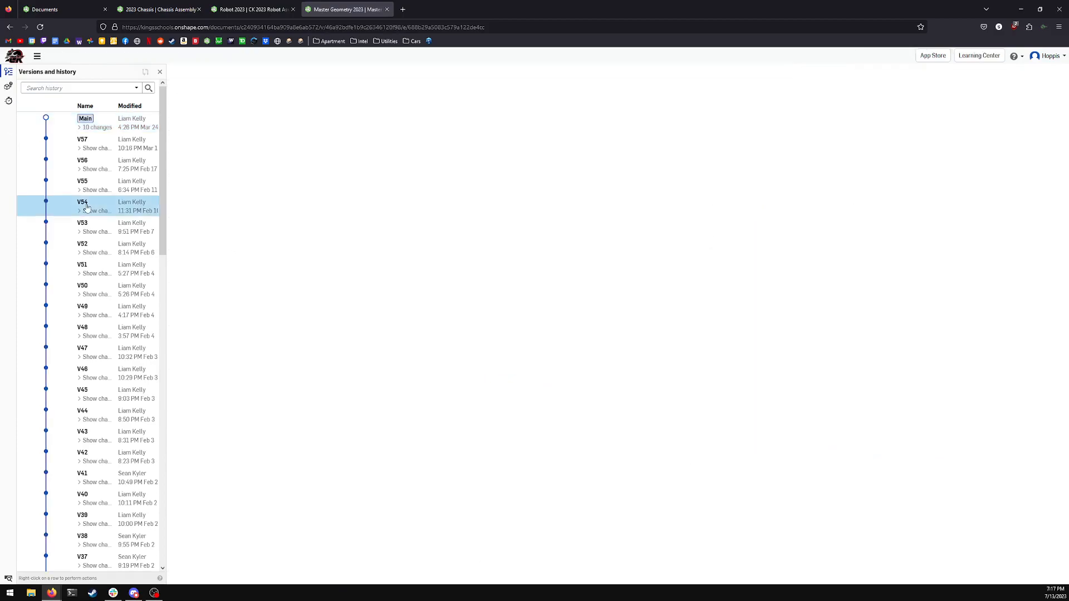
pyautogui.click(84, 145)
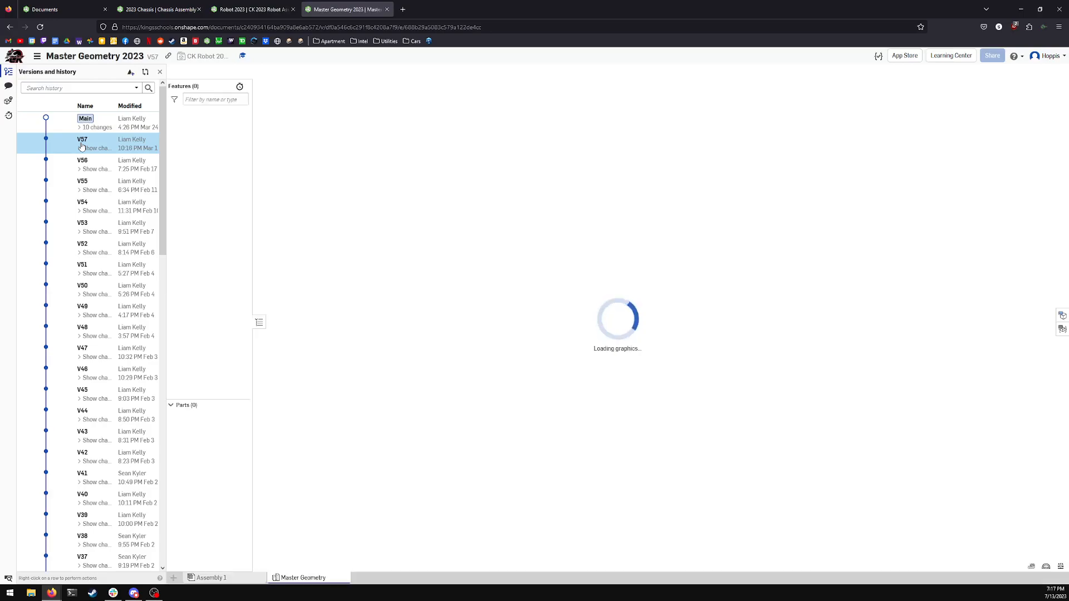
pyautogui.rightClick(81, 147)
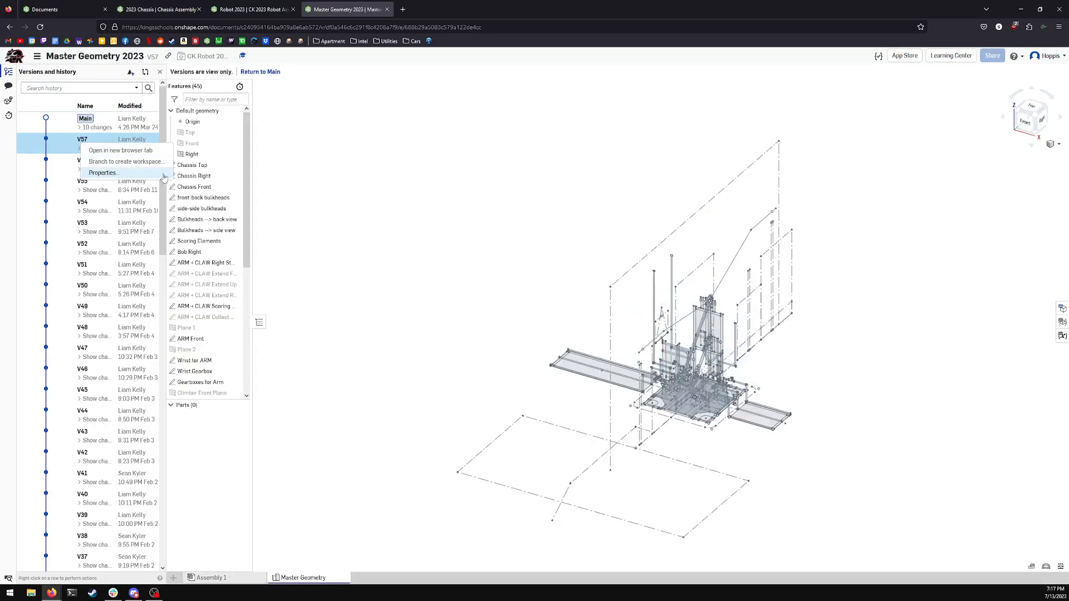
pyautogui.click(306, 198)
pyautogui.click(78, 122)
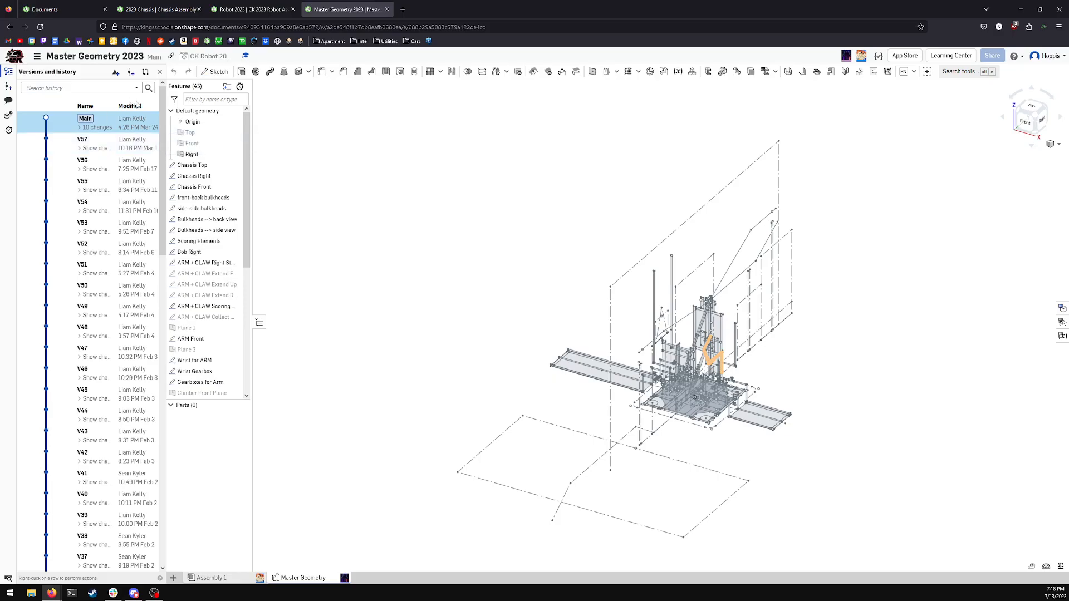
# Step: Look through the recent versions in the history list, and view Assembly 1 before returning to the Master Geometry part studio
pyautogui.moveTo(165, 156); pyautogui.dragTo(165, 190)
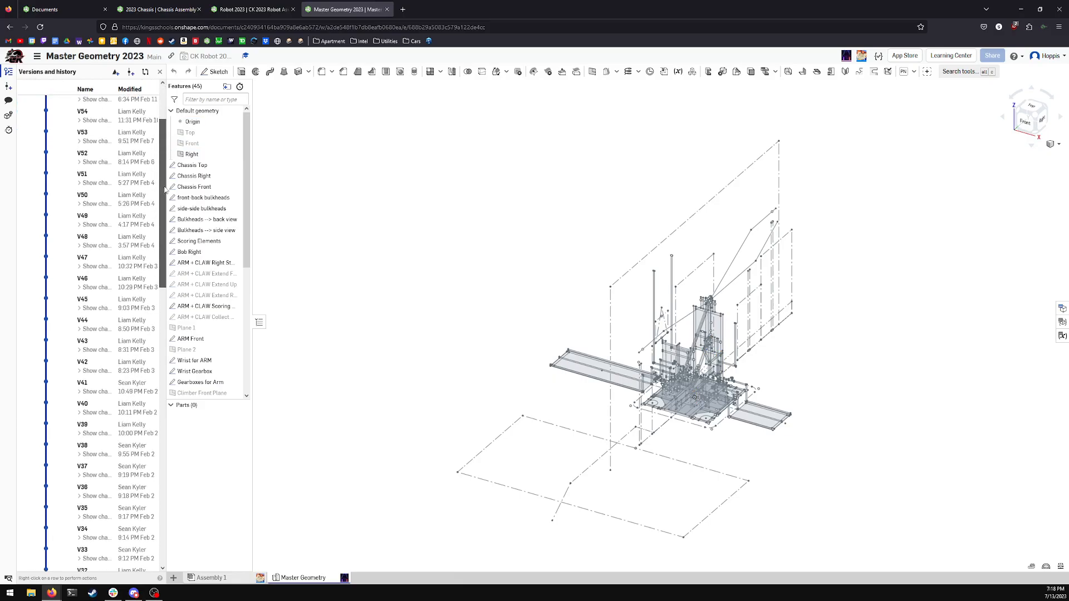
pyautogui.scroll(4, 146, 164)
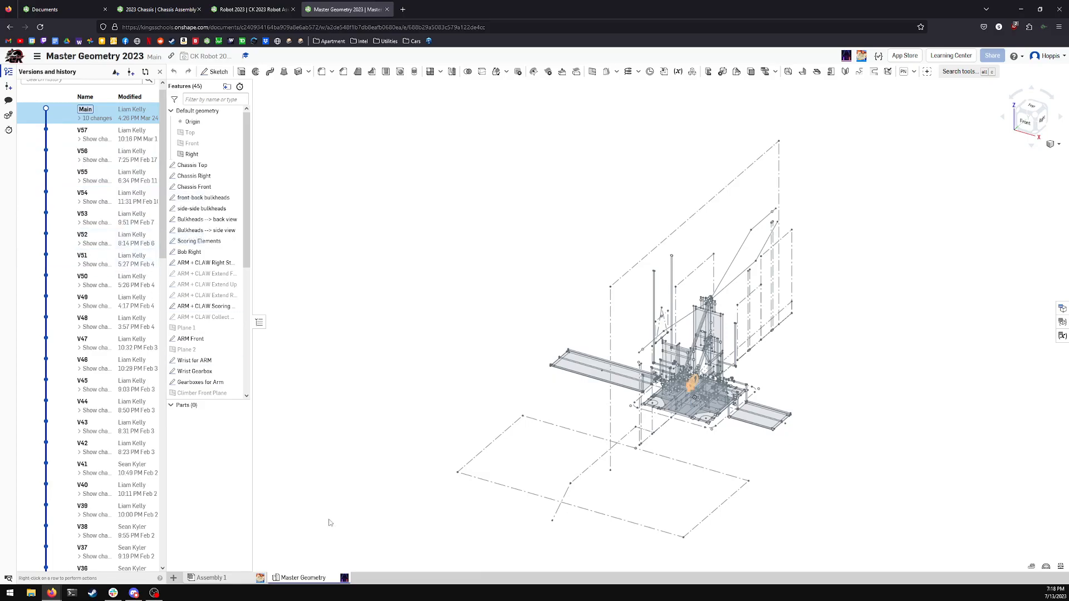
pyautogui.click(234, 579)
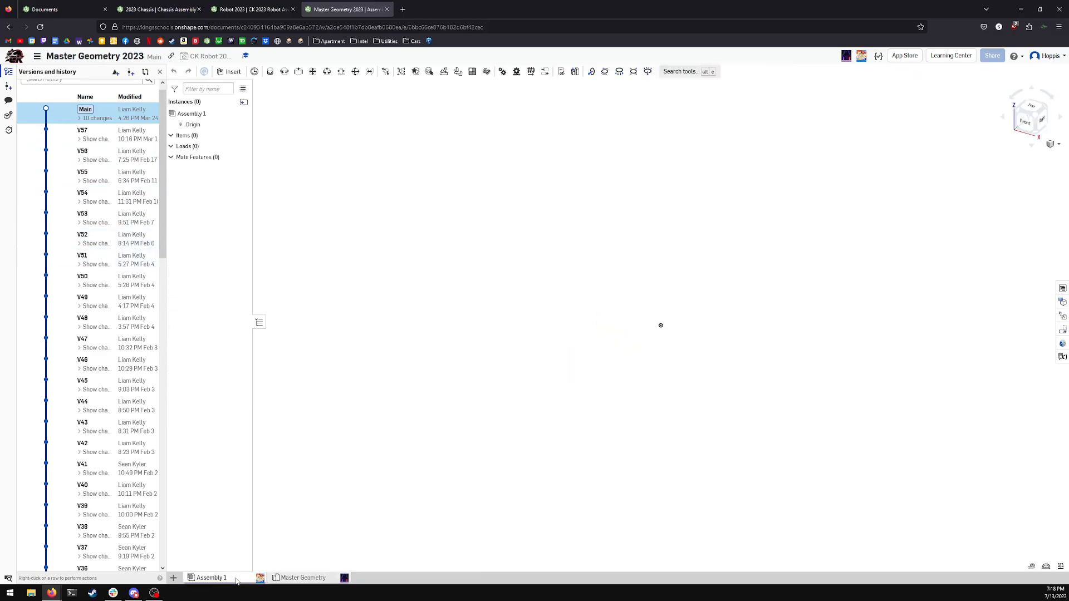
pyautogui.click(312, 576)
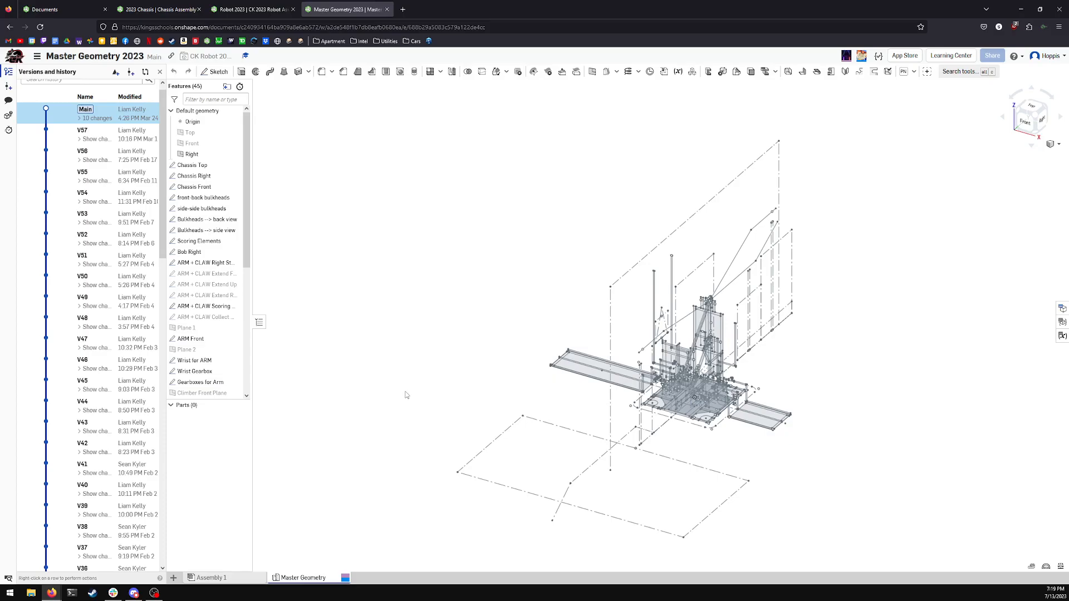
pyautogui.scroll(1, 61, 273)
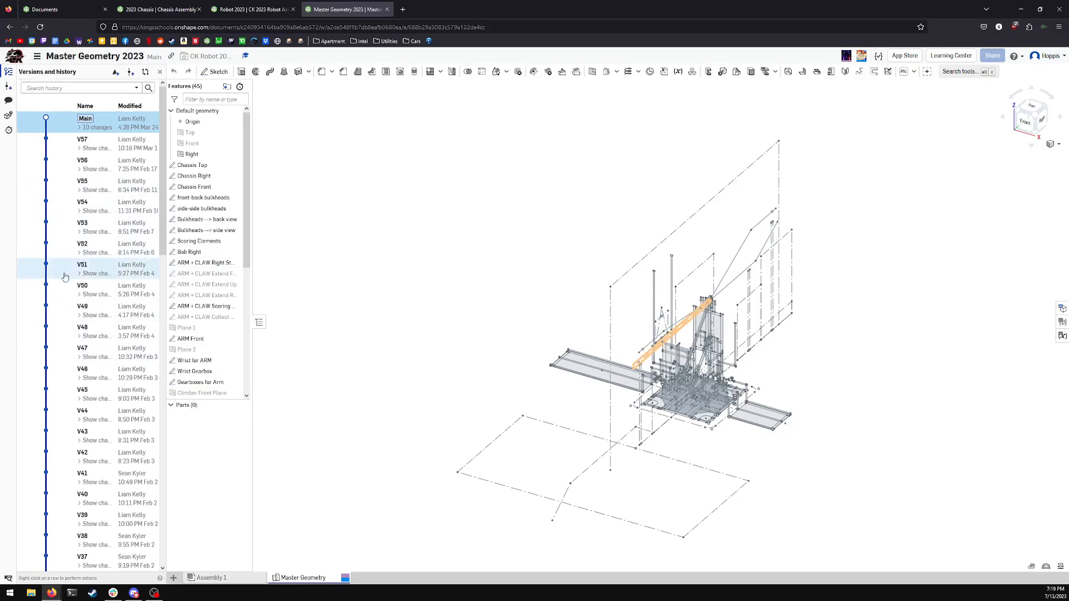
# Step: Review the actions available for old versions such as V51 and V57, including branching and restoring to Main, without applying any
pyautogui.rightClick(56, 276)
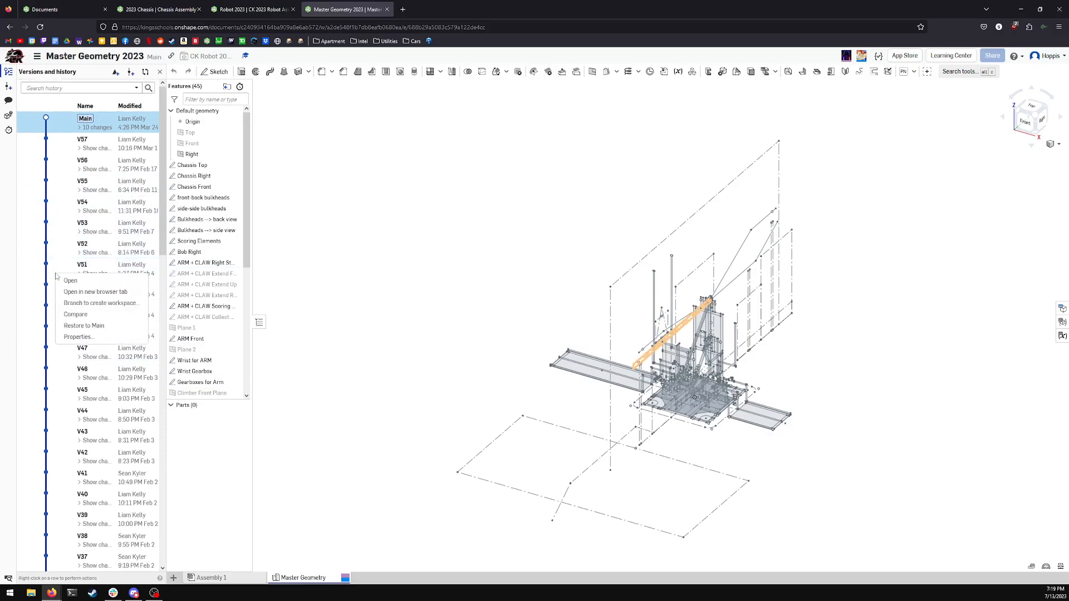
pyautogui.click(164, 140)
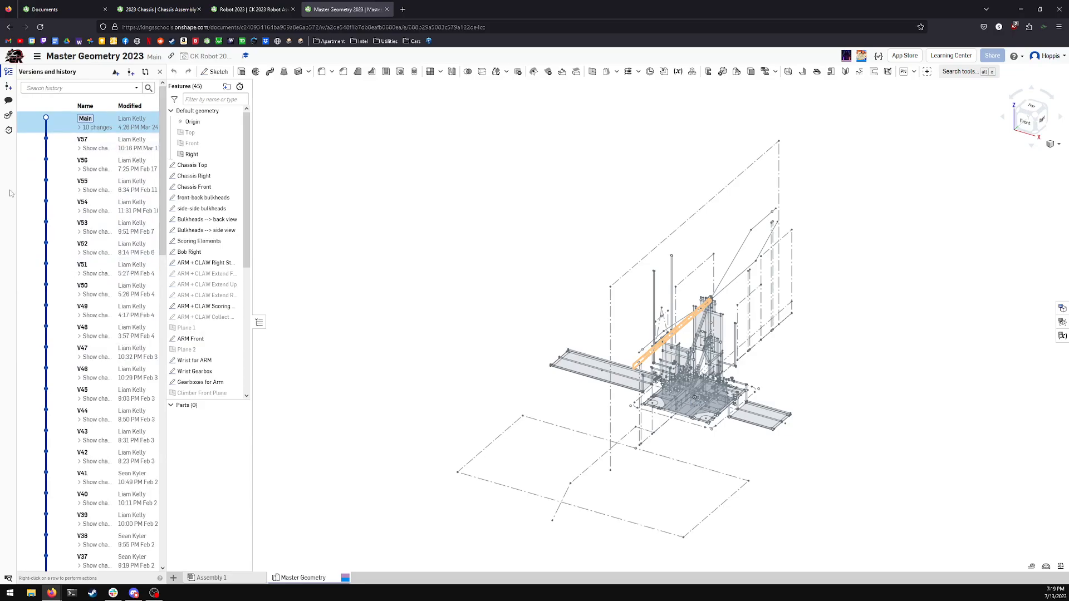
pyautogui.rightClick(59, 240)
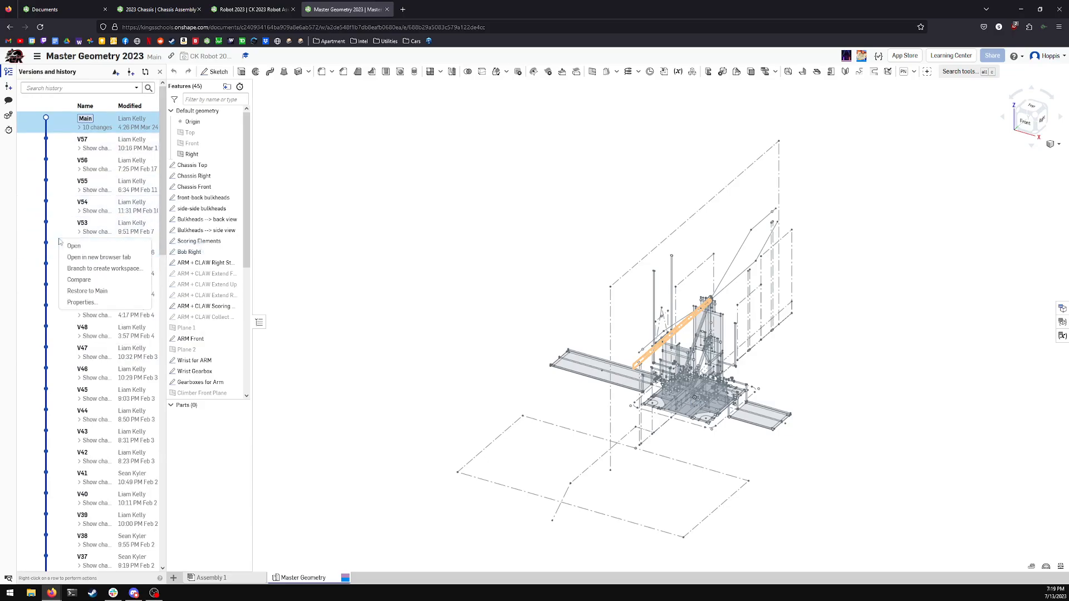
pyautogui.click(65, 146)
pyautogui.rightClick(64, 146)
pyautogui.click(62, 145)
pyautogui.rightClick(62, 145)
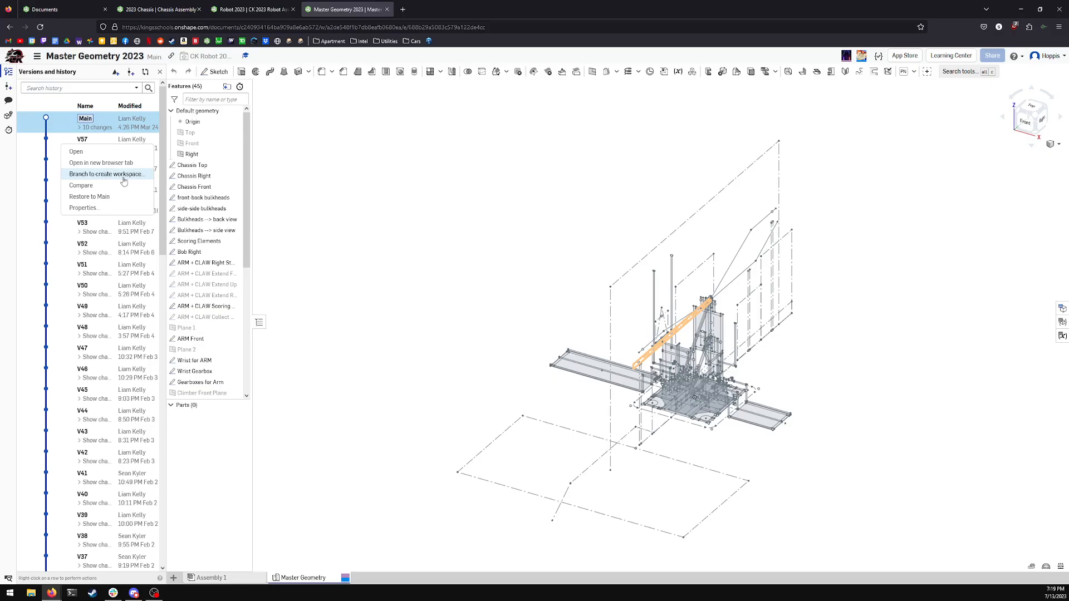
pyautogui.click(370, 173)
# Step: Check the CK Robot 2023 project's document list and bring up a new empty browser tab
pyautogui.click(44, 9)
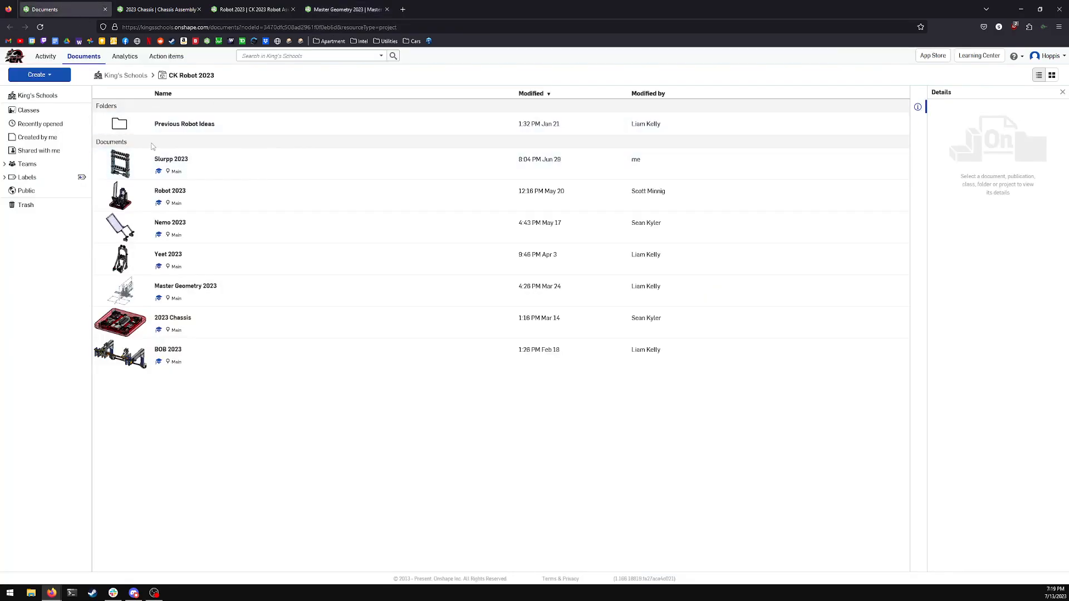
pyautogui.click(159, 4)
pyautogui.click(81, 4)
pyautogui.click(404, 11)
pyautogui.click(50, 9)
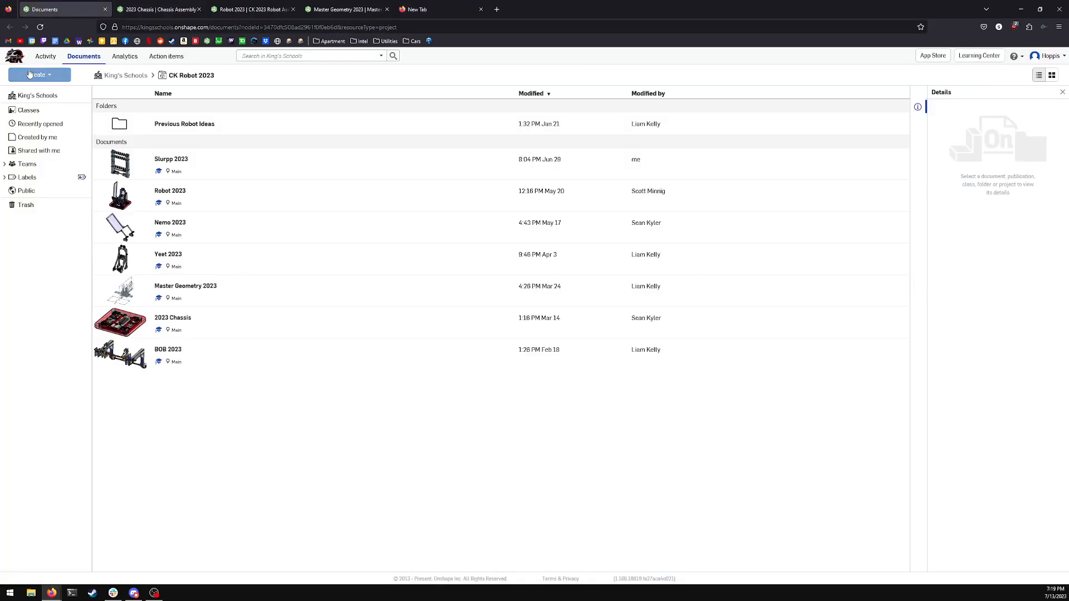
pyautogui.click(442, 10)
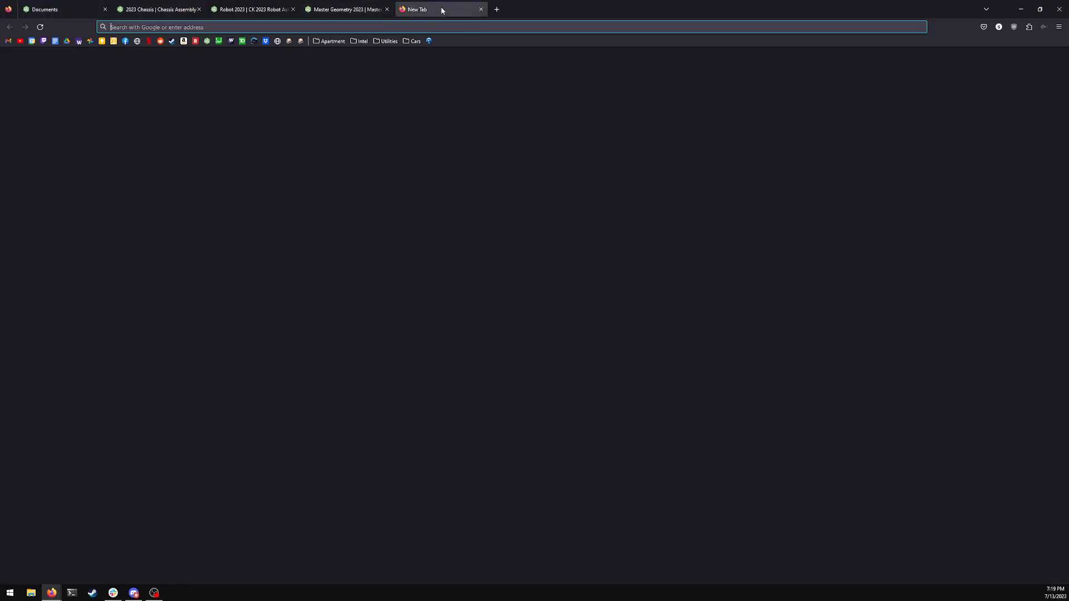
# Step: Load cad.onshape.com in the new browser tab and sign in with the saved account e-mail and password
pyautogui.click(208, 41)
pyautogui.doubleClick(142, 27)
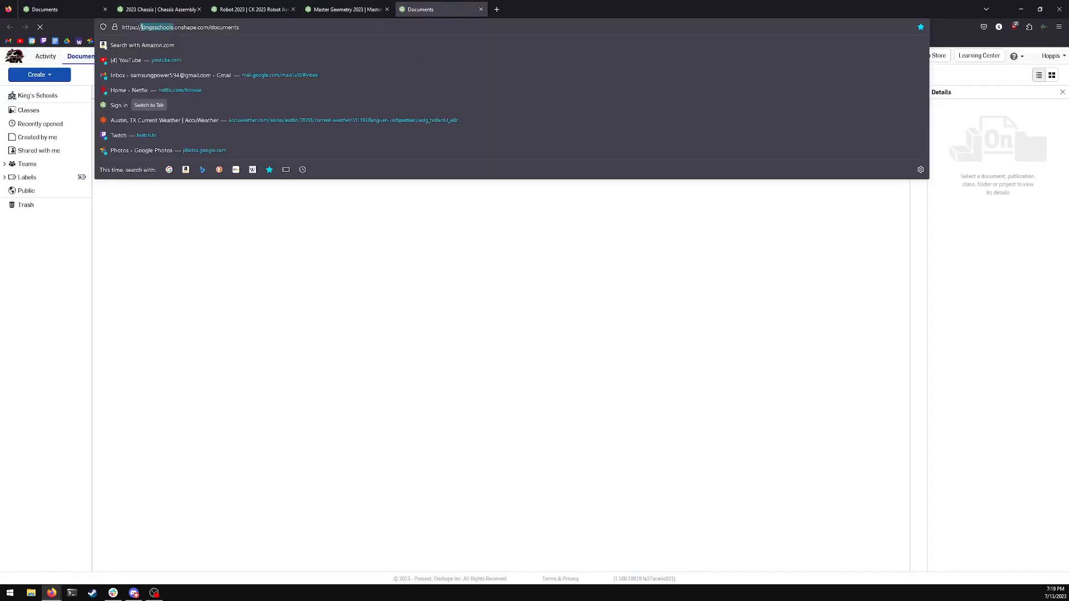
pyautogui.write('cad')
pyautogui.moveTo(411, 27); pyautogui.dragTo(178, 27)
pyautogui.press('BackSpace')
pyautogui.press('Return')
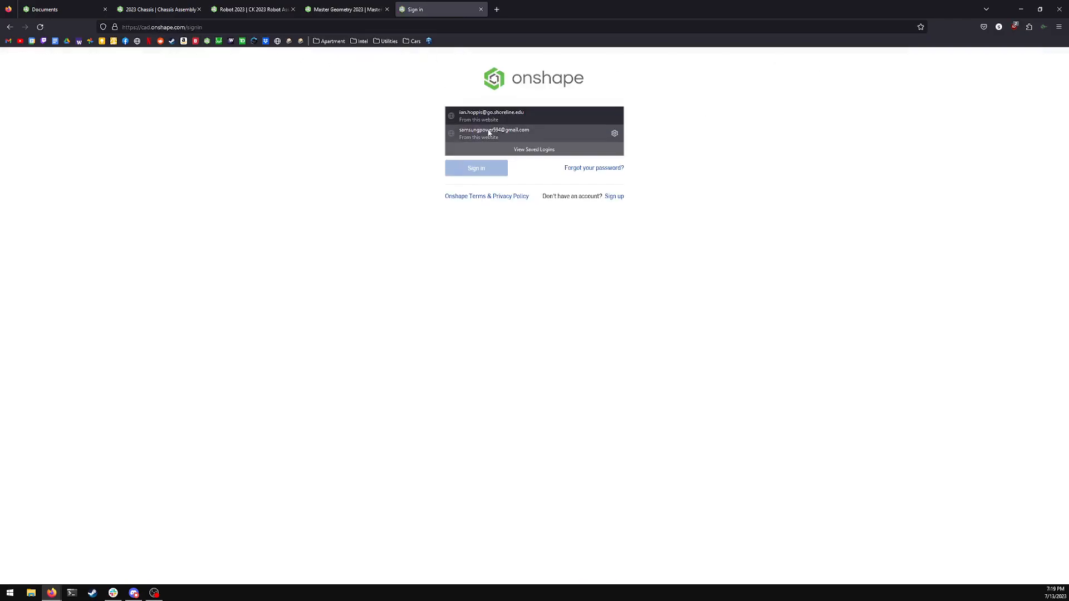
pyautogui.click(493, 132)
pyautogui.click(474, 162)
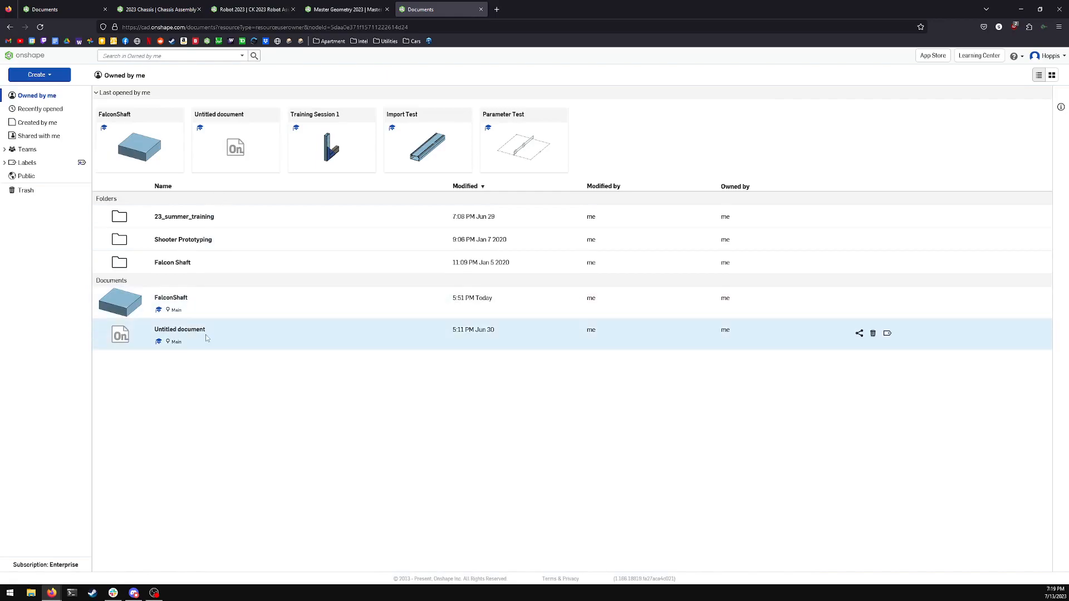
# Step: Create a new document named Version Management and show its versions and history
pyautogui.click(40, 75)
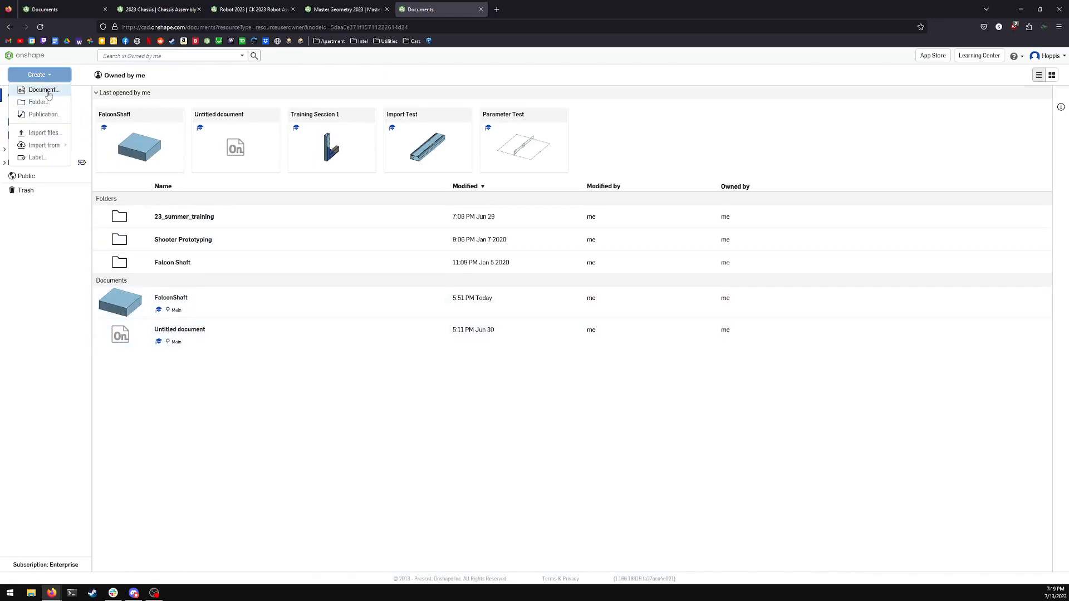
pyautogui.click(48, 92)
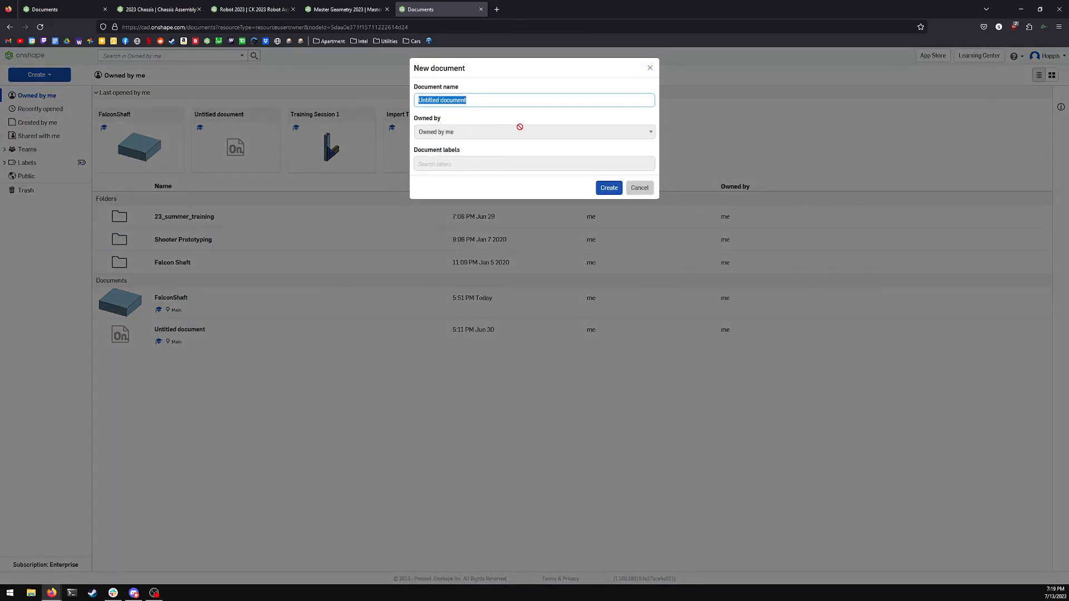
pyautogui.write('Version Management')
pyautogui.click(609, 187)
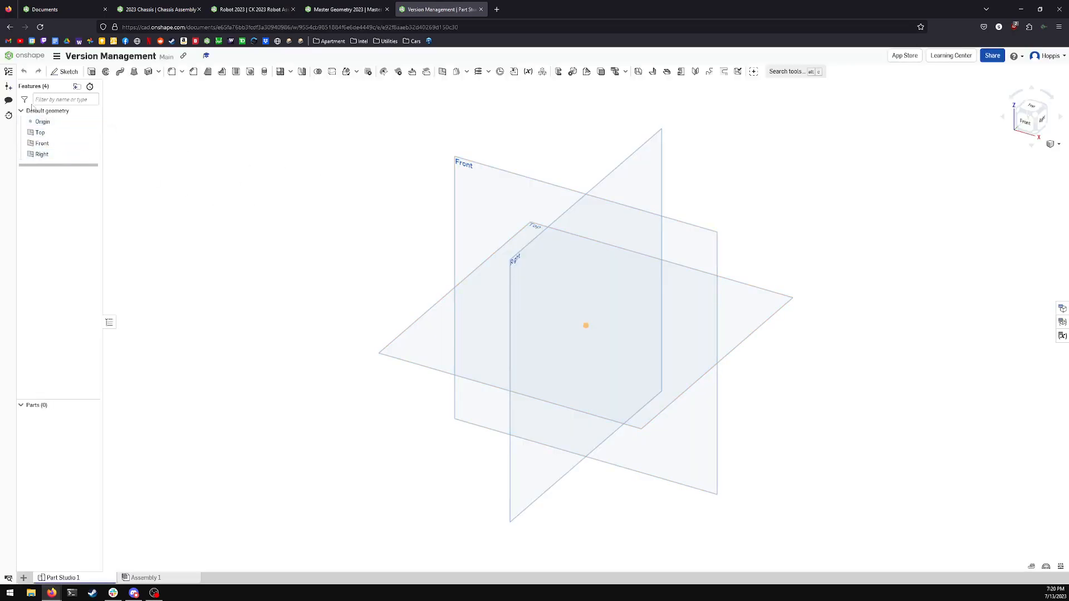
pyautogui.click(9, 73)
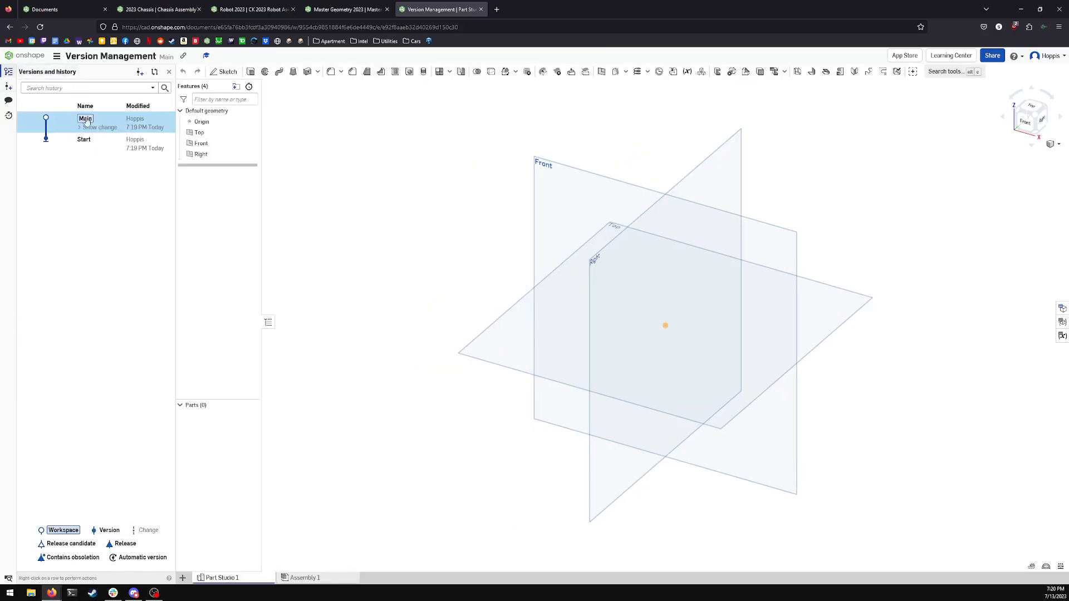
# Step: Sketch a corner rectangle on the Top plane, starting at the origin, and finish the sketch
pyautogui.rightClick(501, 342)
pyautogui.click(502, 342)
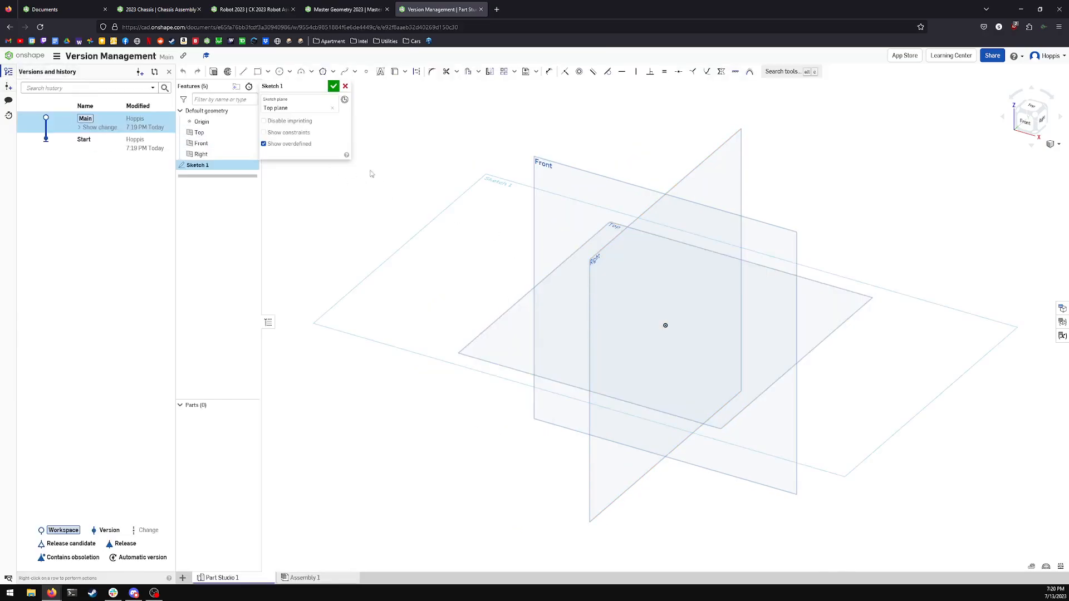
pyautogui.press('n')
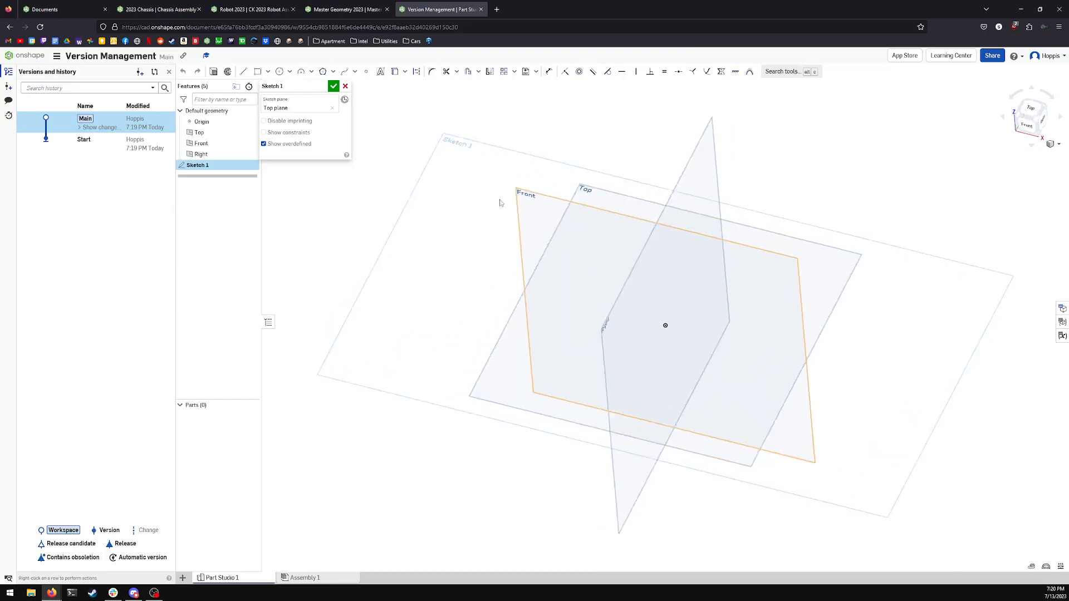
pyautogui.click(257, 72)
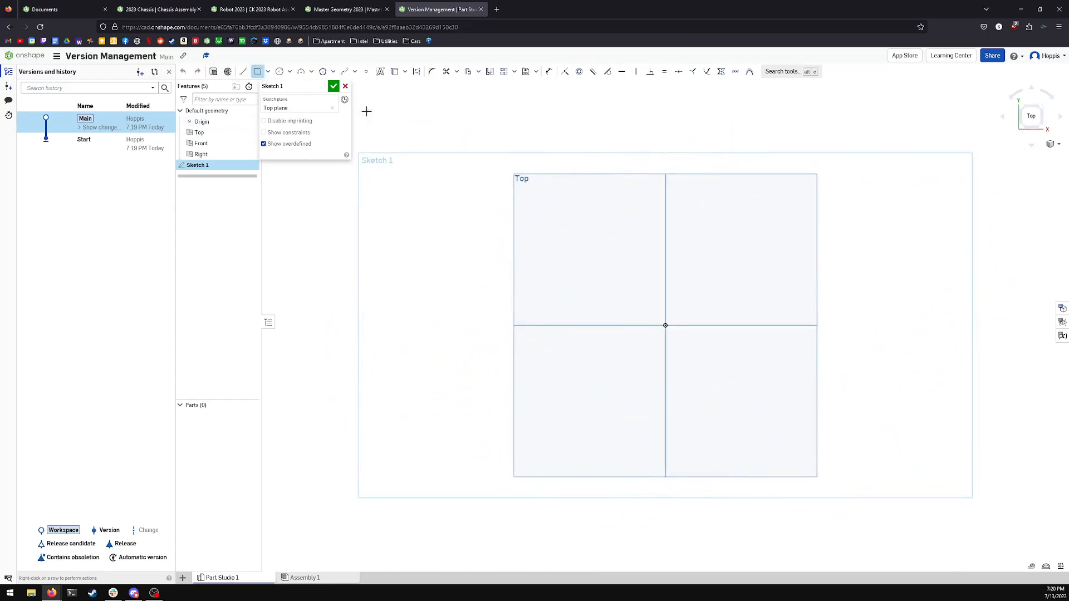
pyautogui.click(665, 325)
pyautogui.click(749, 377)
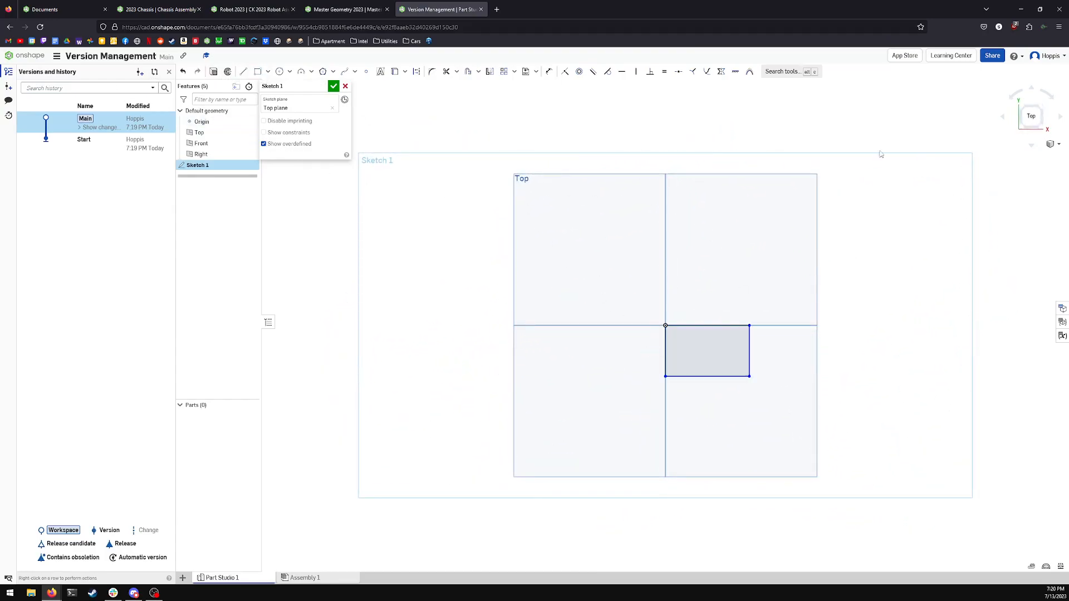
pyautogui.click(333, 86)
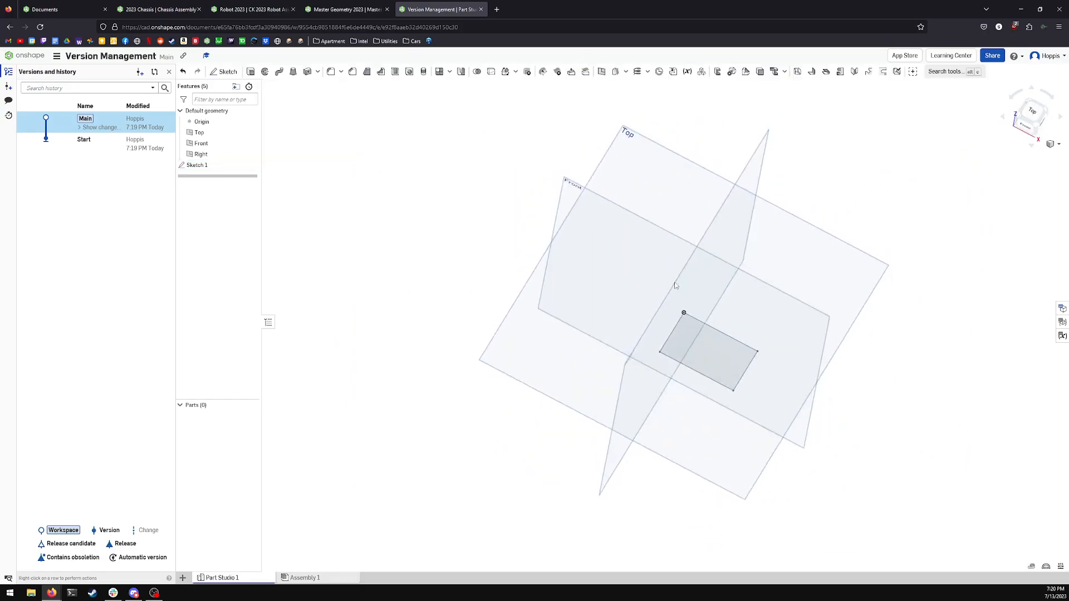
# Step: Extrude the rectangle sketch into a solid block with the default settings and return to the isometric view
pyautogui.click(202, 167)
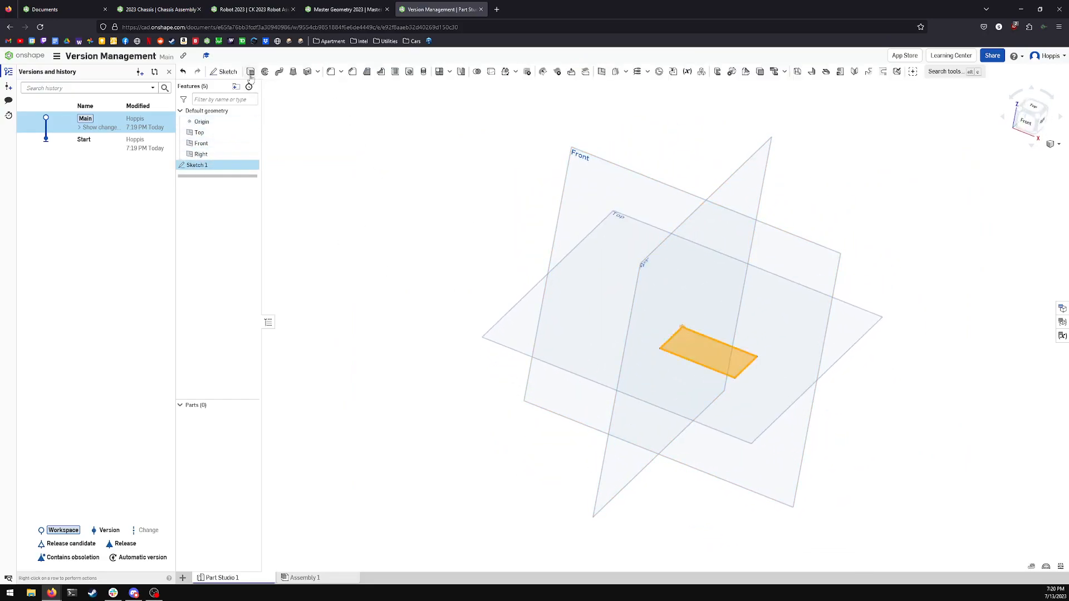
pyautogui.click(251, 72)
pyautogui.click(333, 87)
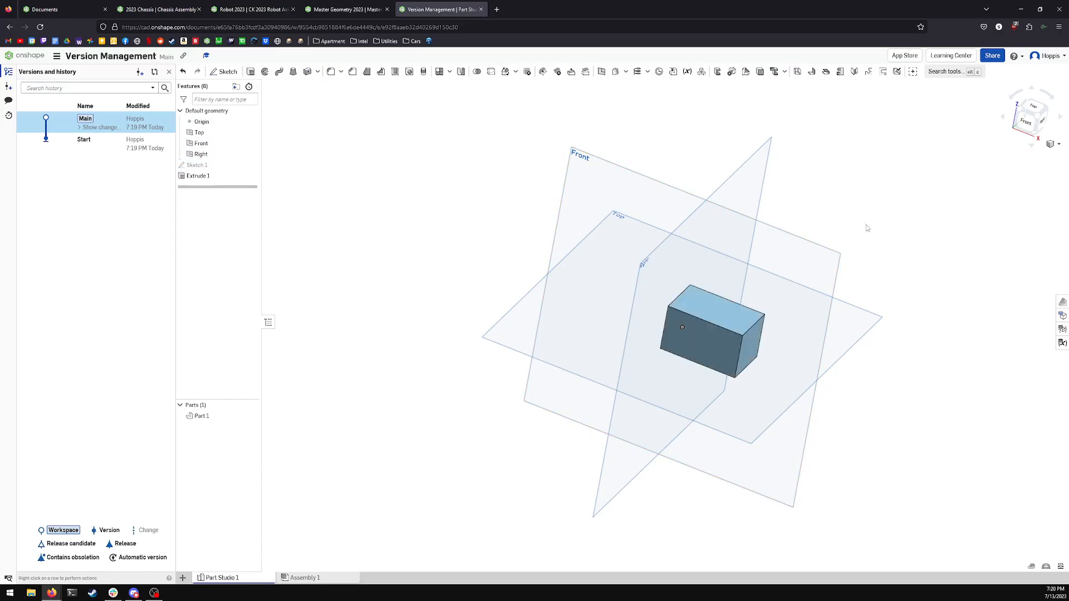
pyautogui.click(1037, 117)
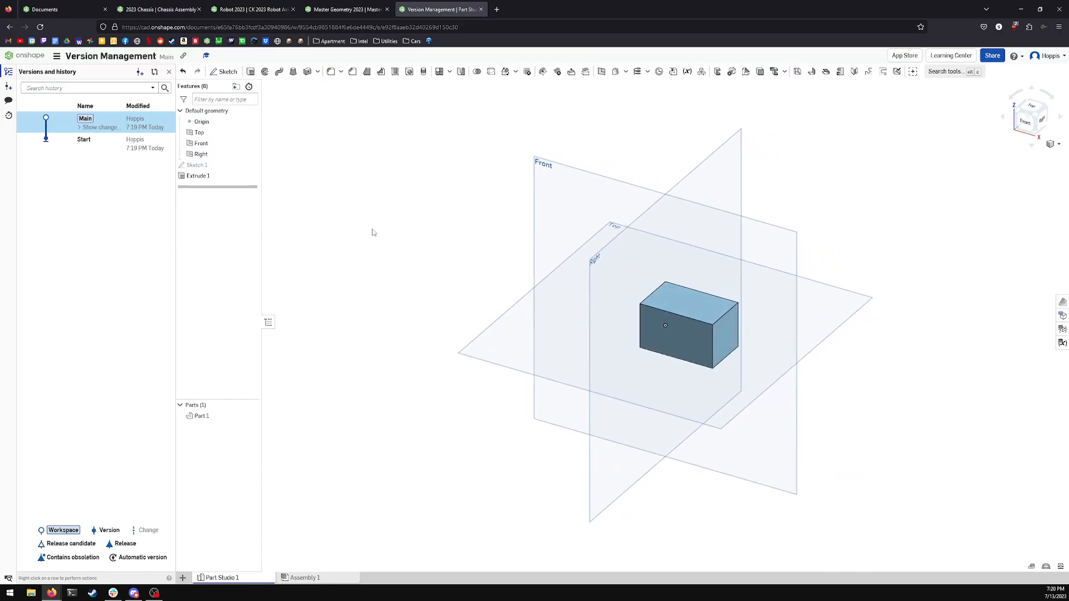
# Step: Create version V1 from the Main workspace with the description "Added solid"
pyautogui.click(8, 87)
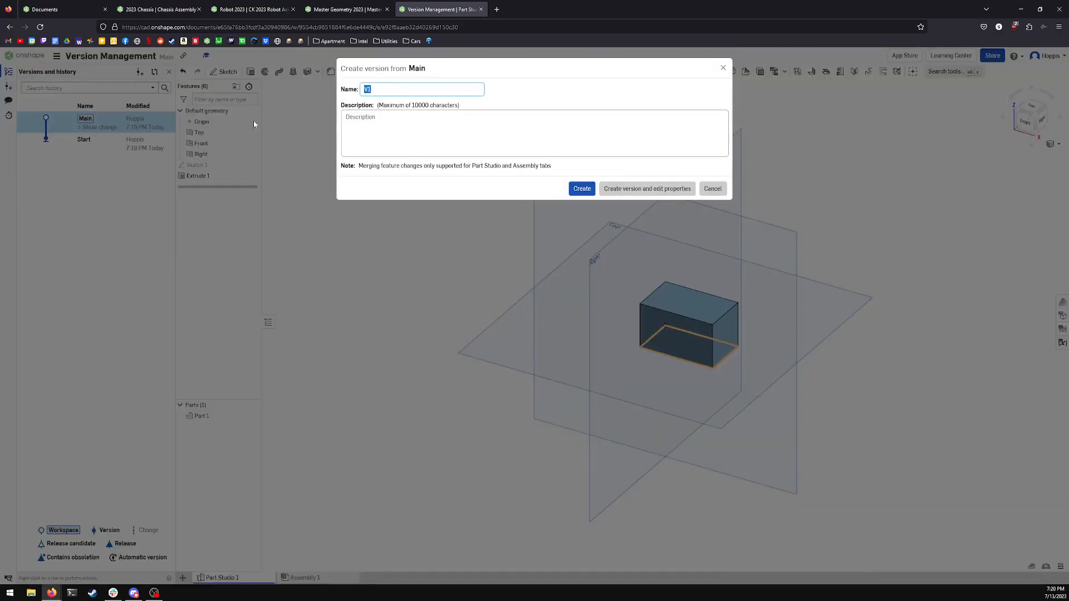
pyautogui.click(372, 121)
pyautogui.write('Added solid')
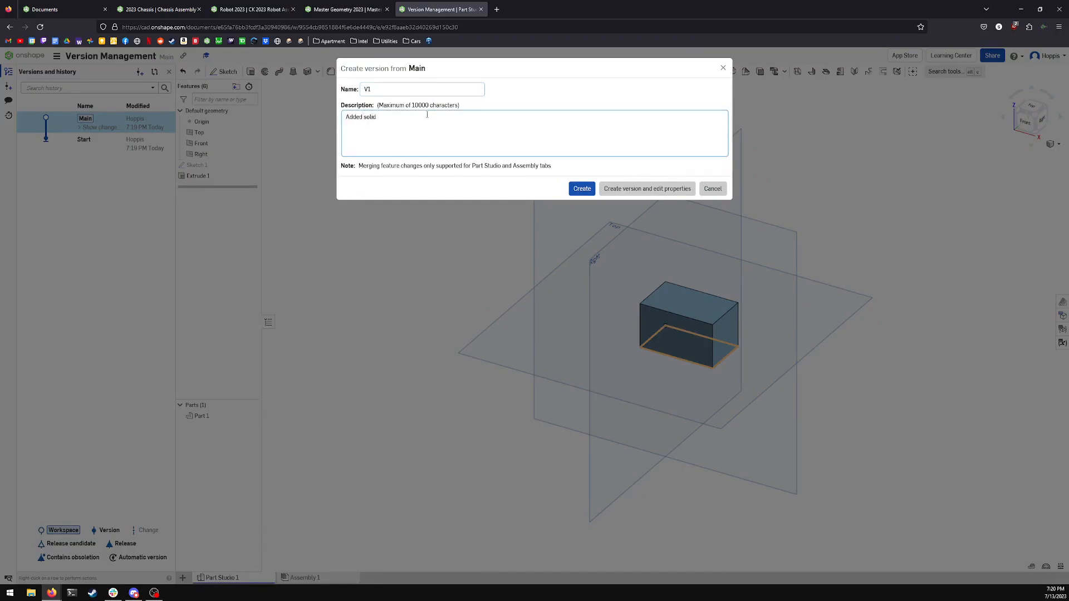
pyautogui.click(581, 189)
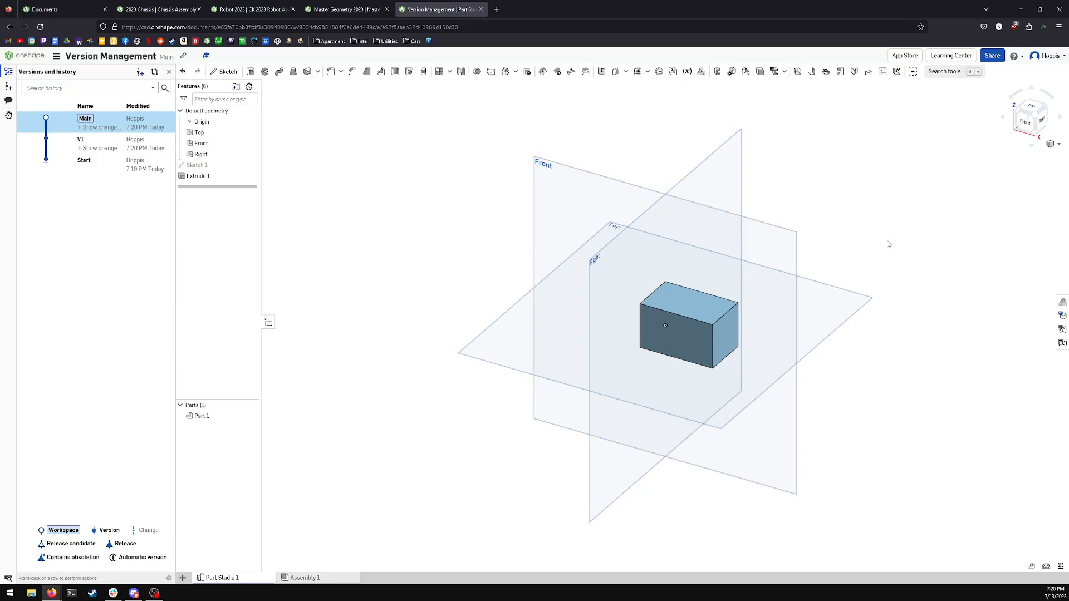
# Step: Branch version V1 into a new workspace B1, describing it as a named person's branch of lightning holes, and open it
pyautogui.moveTo(690, 295); pyautogui.dragTo(776, 362, button='right')
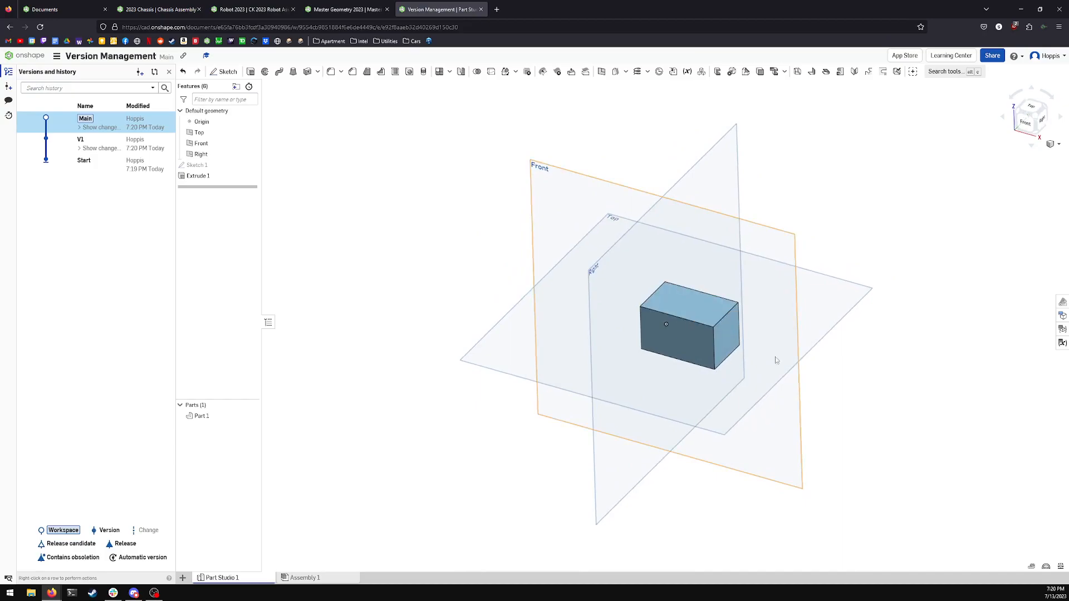
pyautogui.rightClick(62, 150)
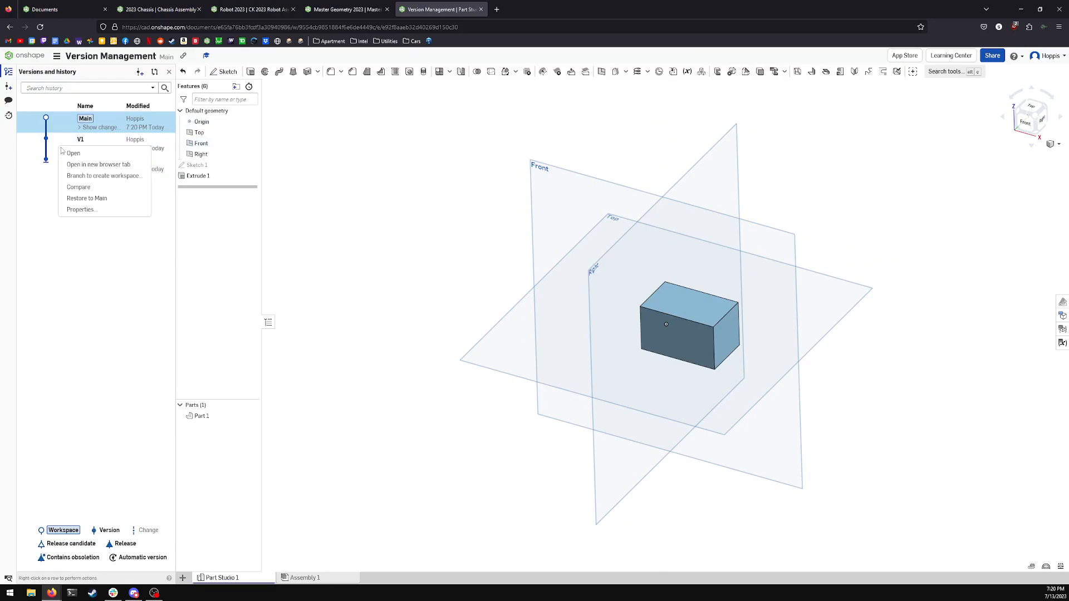
pyautogui.click(103, 175)
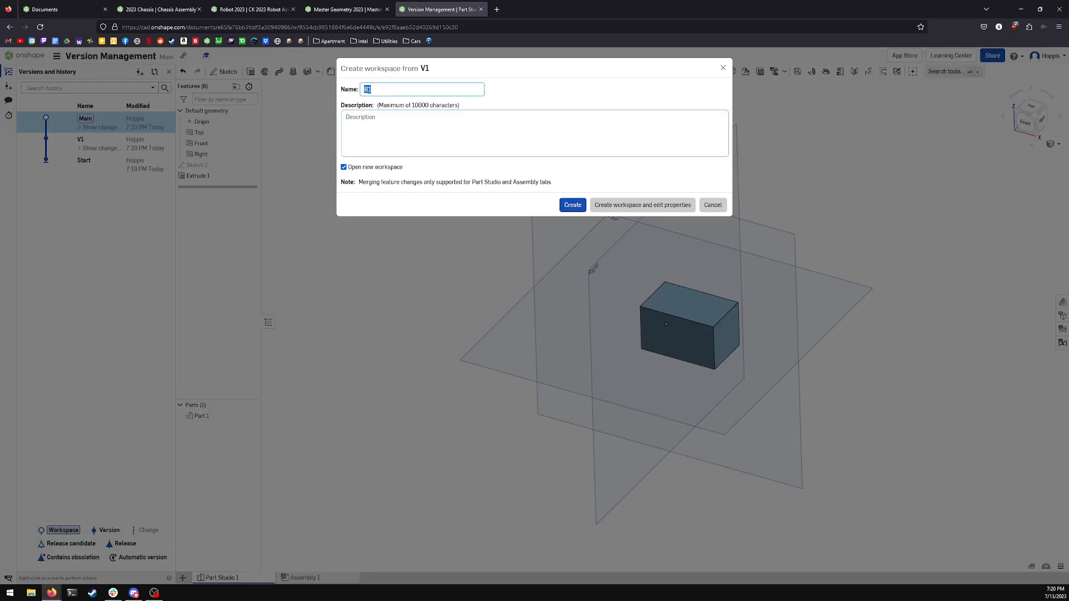
pyautogui.click(388, 125)
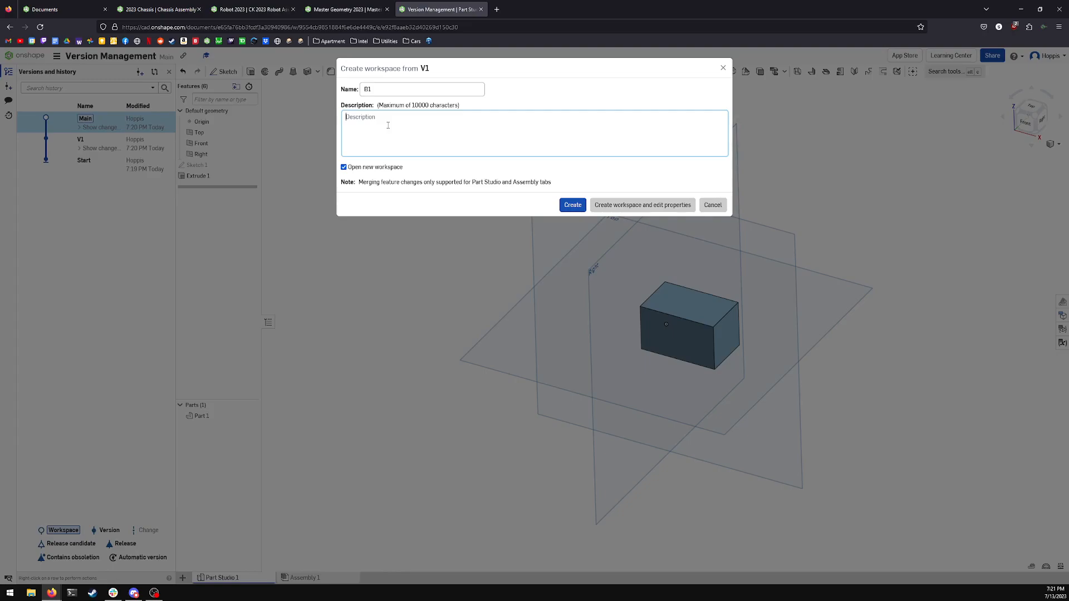
pyautogui.write("Ian's branch of lightning holes")
pyautogui.click(567, 205)
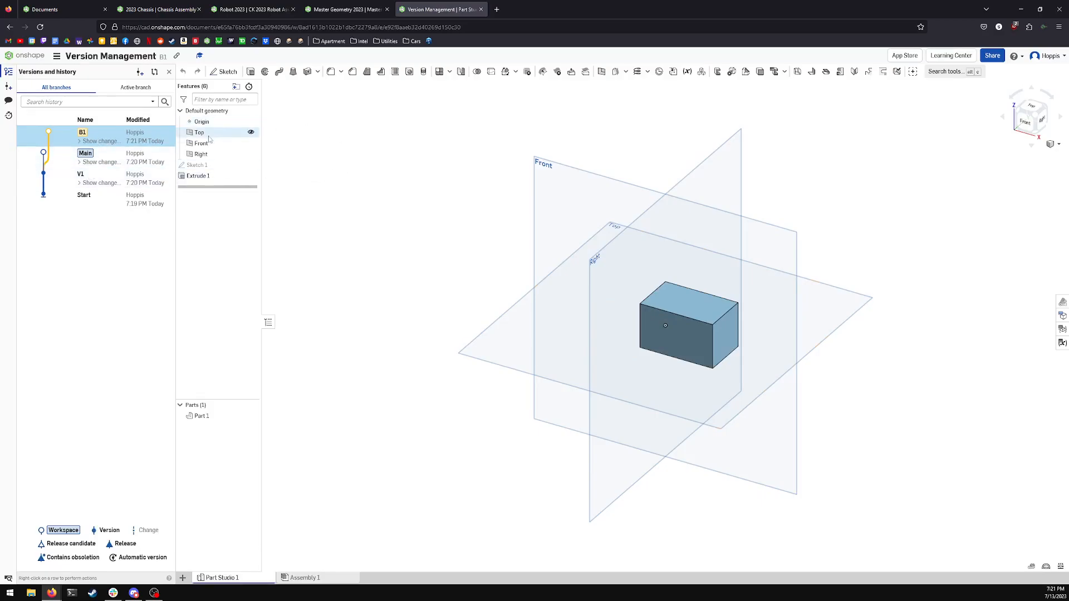
# Step: Start a sketch on the block's front face, view it straight on, and draw three small circles spread across the face
pyautogui.moveTo(685, 315); pyautogui.dragTo(706, 319, button='right')
pyautogui.rightClick(671, 342)
pyautogui.click(460, 305)
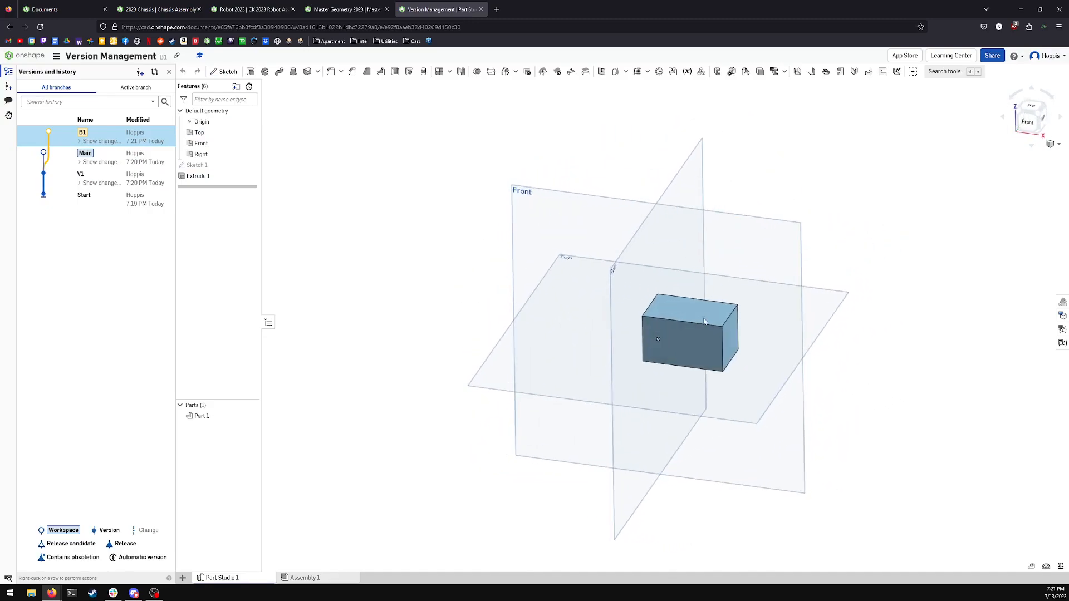
pyautogui.rightClick(680, 342)
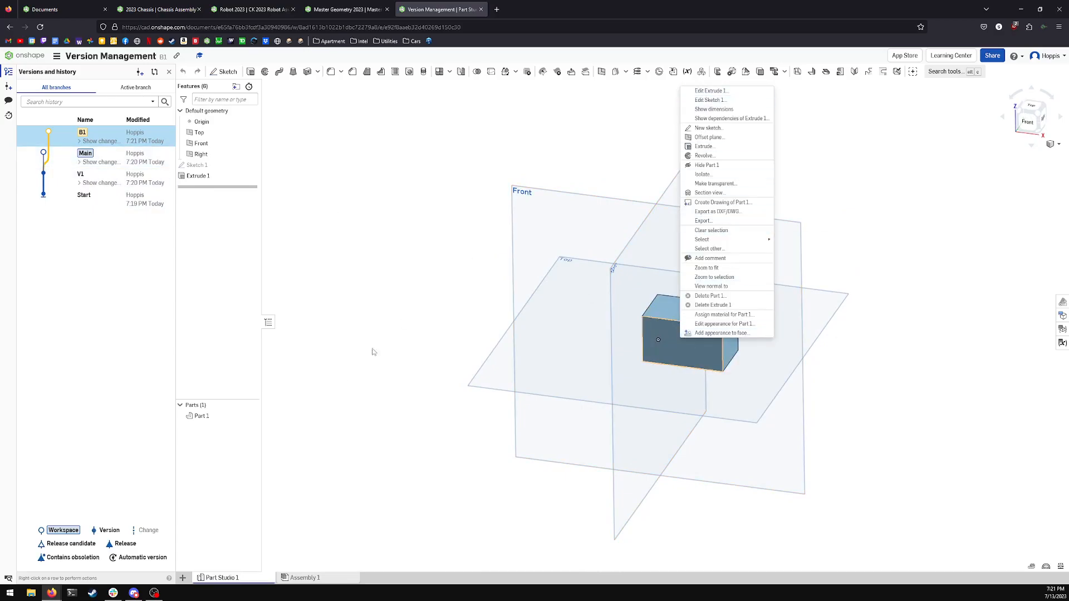
pyautogui.rightClick(676, 351)
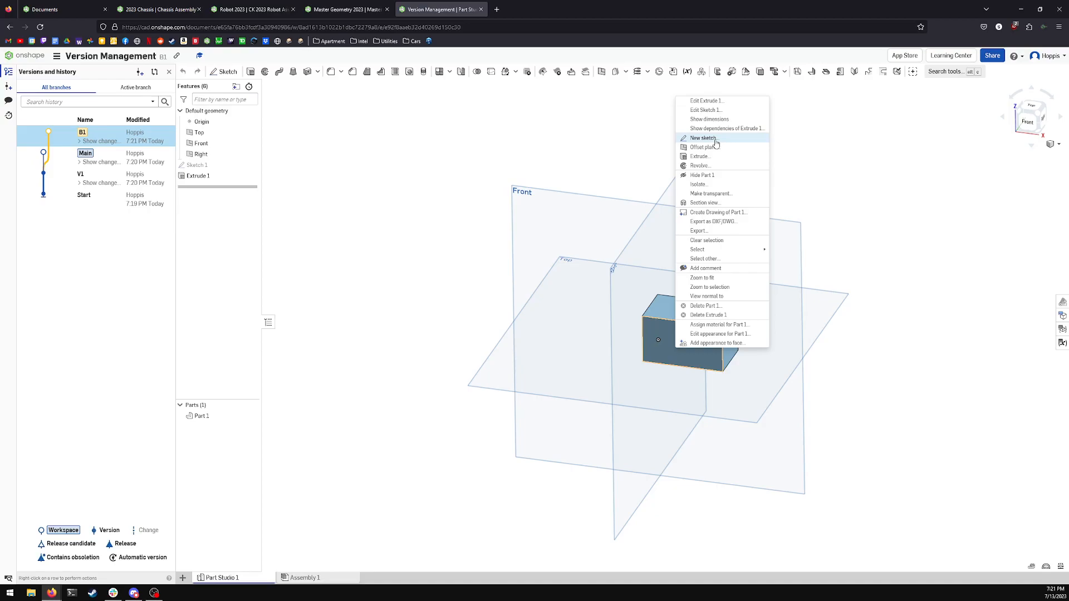
pyautogui.click(703, 138)
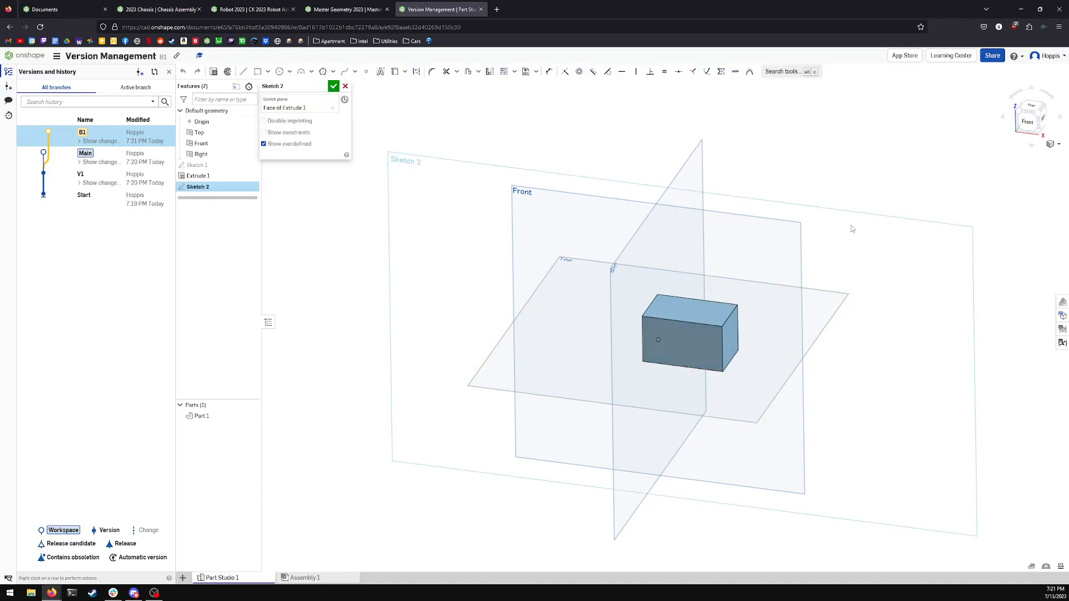
pyautogui.press('n')
pyautogui.click(280, 71)
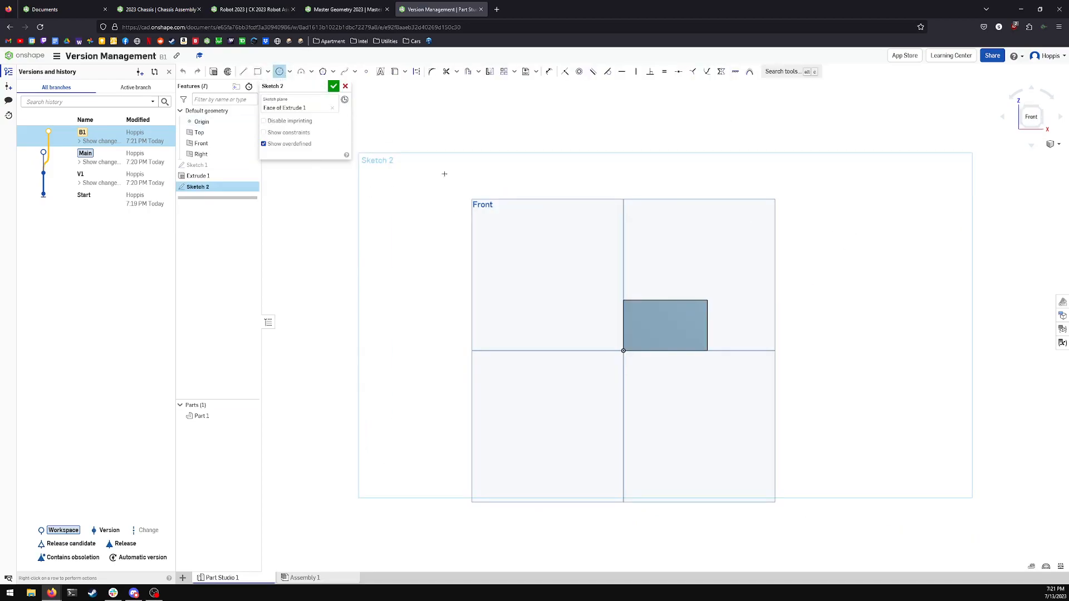
pyautogui.click(640, 315)
pyautogui.click(670, 326)
pyautogui.click(697, 315)
# Step: Extrude the three circles Through all in the flipped direction, back through the block
pyautogui.hotkey('shift', 'e')
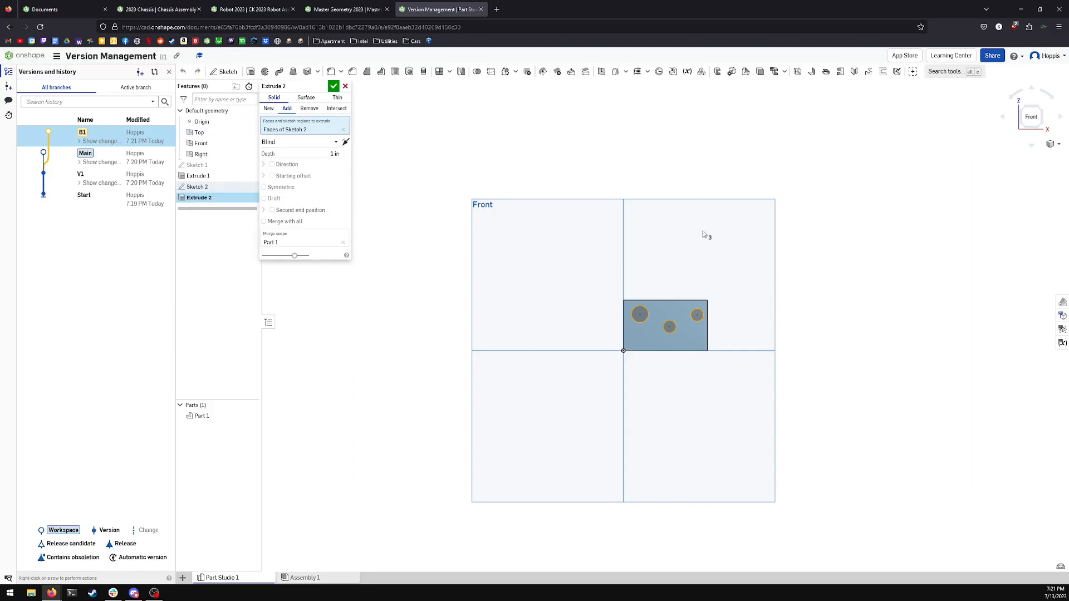
pyautogui.click(293, 144)
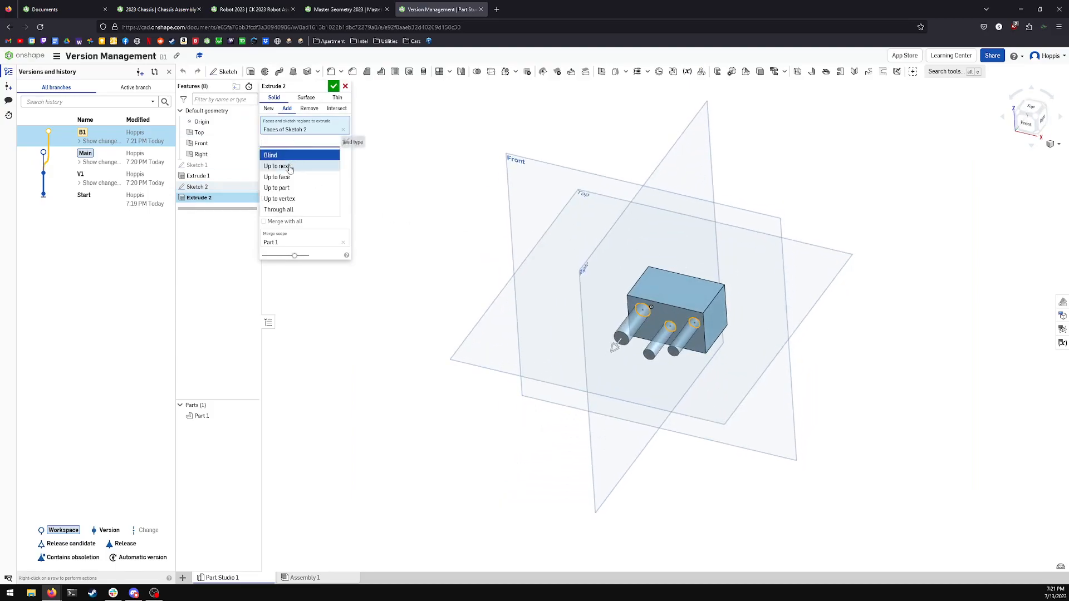
pyautogui.click(291, 154)
pyautogui.click(276, 144)
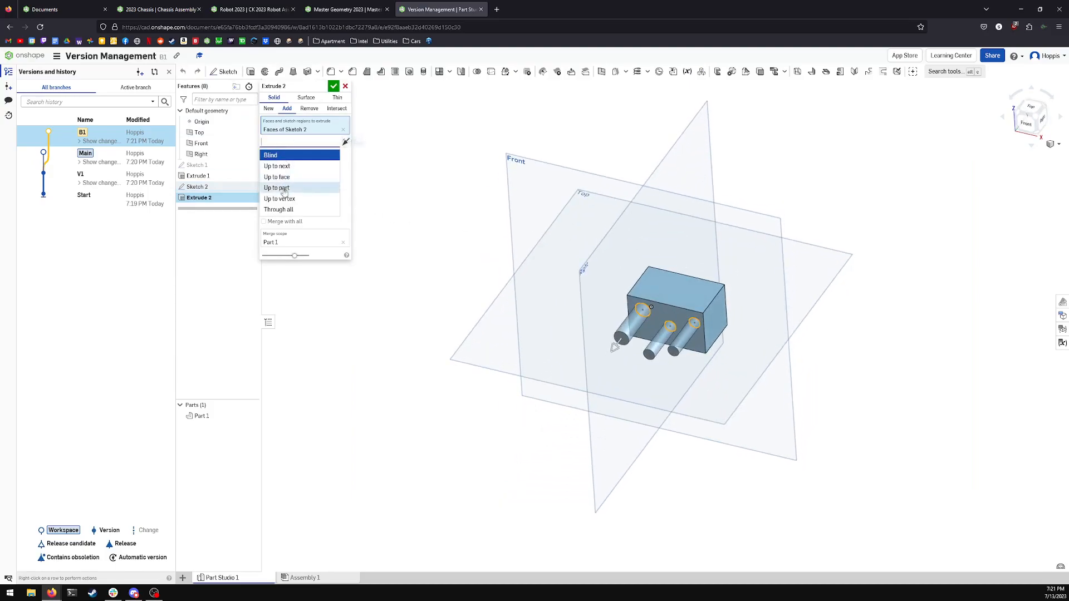
pyautogui.click(278, 210)
pyautogui.click(345, 142)
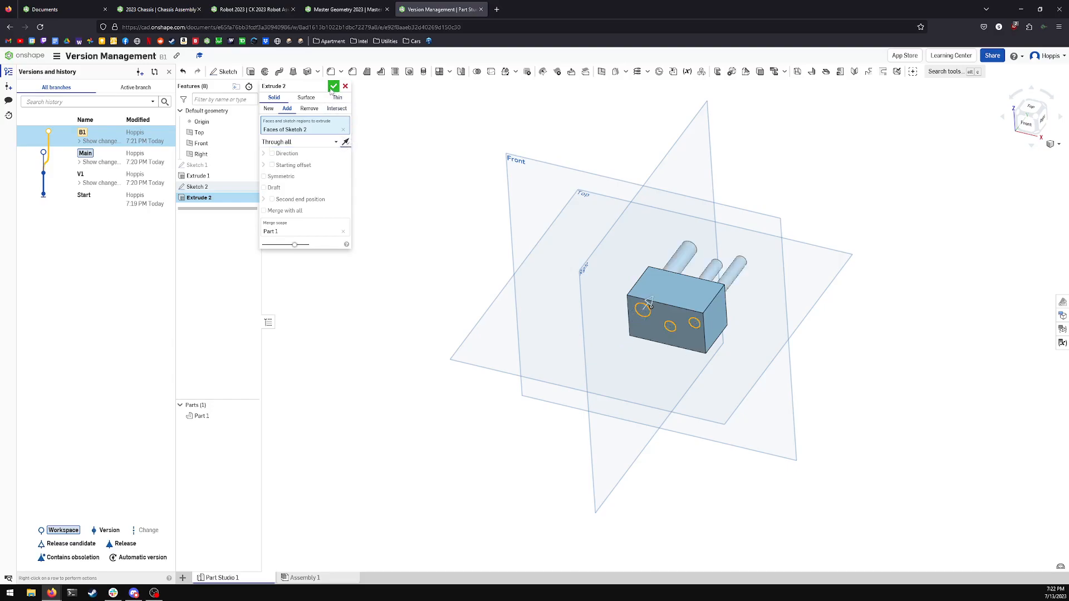
pyautogui.click(333, 87)
# Step: Edit the circle extrude to Remove material so it cuts three holes through the block
pyautogui.rightClick(198, 204)
pyautogui.click(220, 211)
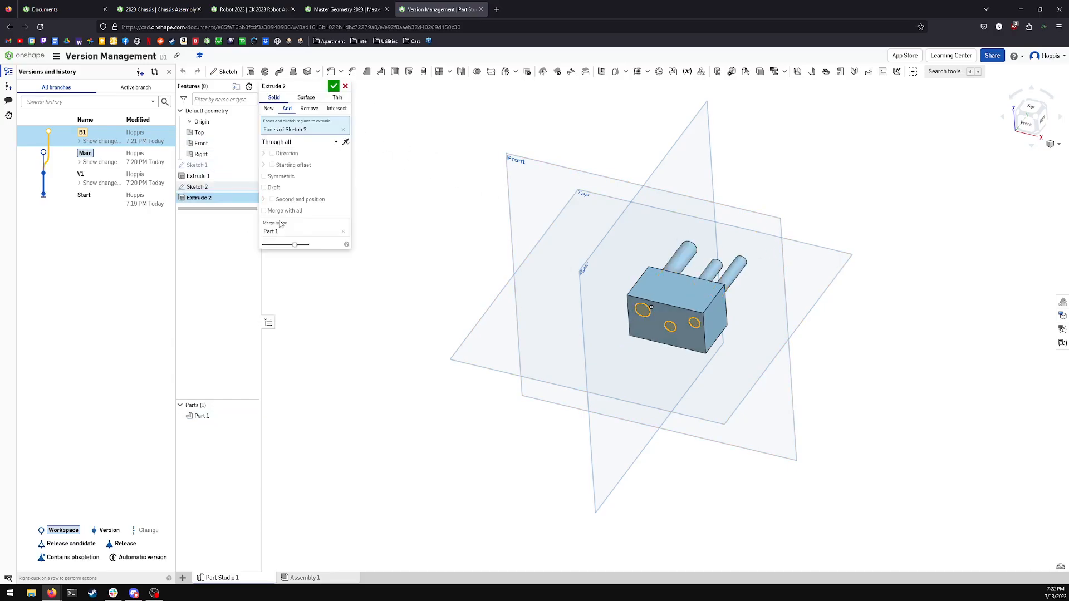
pyautogui.click(336, 87)
pyautogui.moveTo(711, 225); pyautogui.dragTo(717, 166, button='right')
pyautogui.moveTo(696, 346); pyautogui.dragTo(785, 343, button='right')
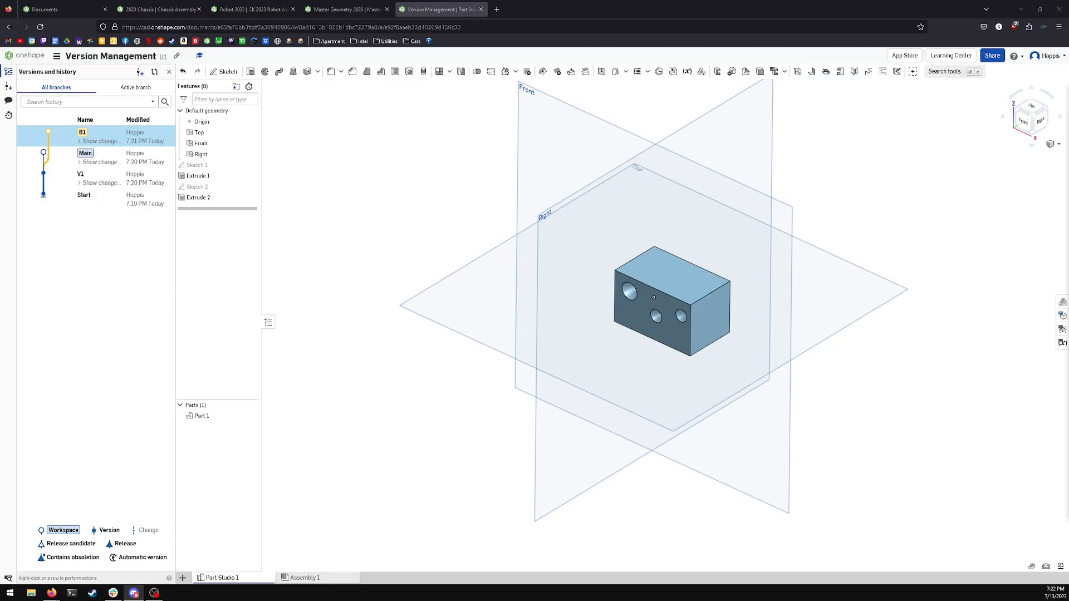
pyautogui.moveTo(986, 322); pyautogui.dragTo(853, 377, button='right')
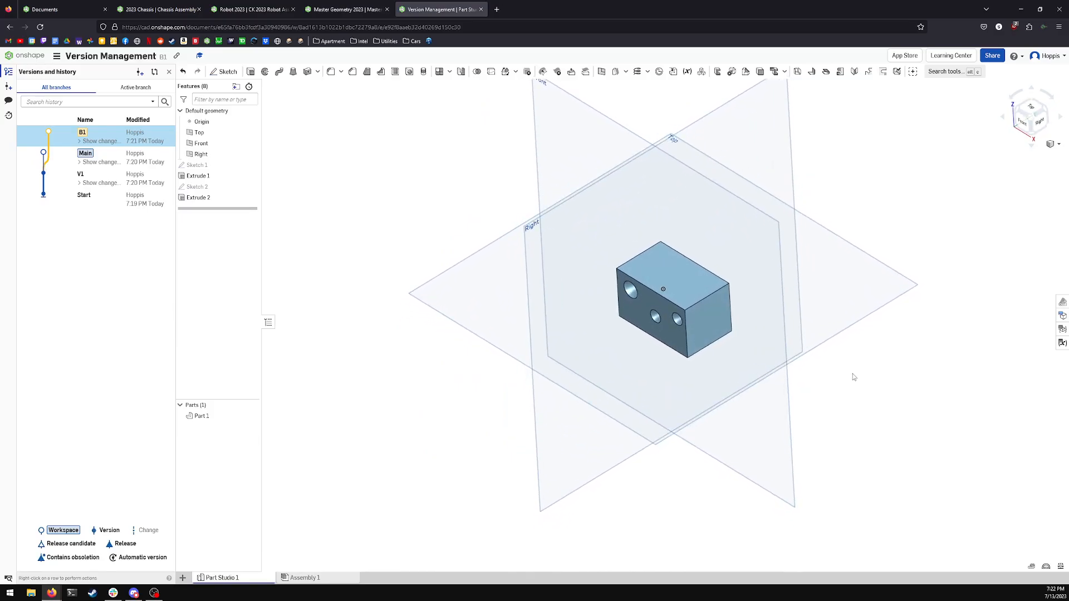
pyautogui.moveTo(691, 302)
pyautogui.mouseDown(button='right')
pyautogui.moveTo(706, 288)
pyautogui.moveTo(693, 303)
pyautogui.mouseUp(button='right')
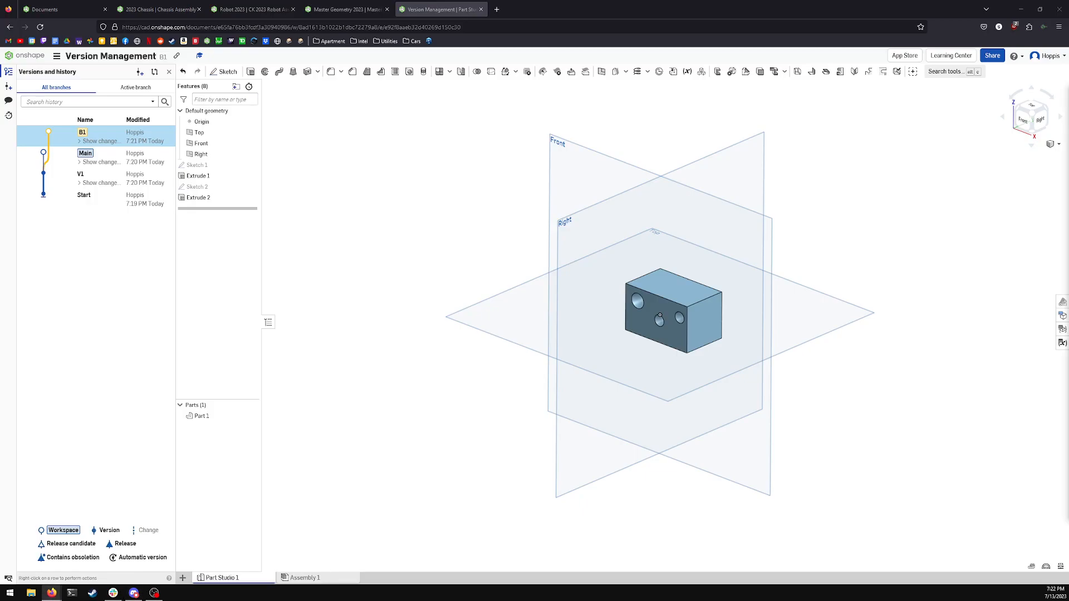
pyautogui.moveTo(900, 265); pyautogui.dragTo(891, 268, button='right')
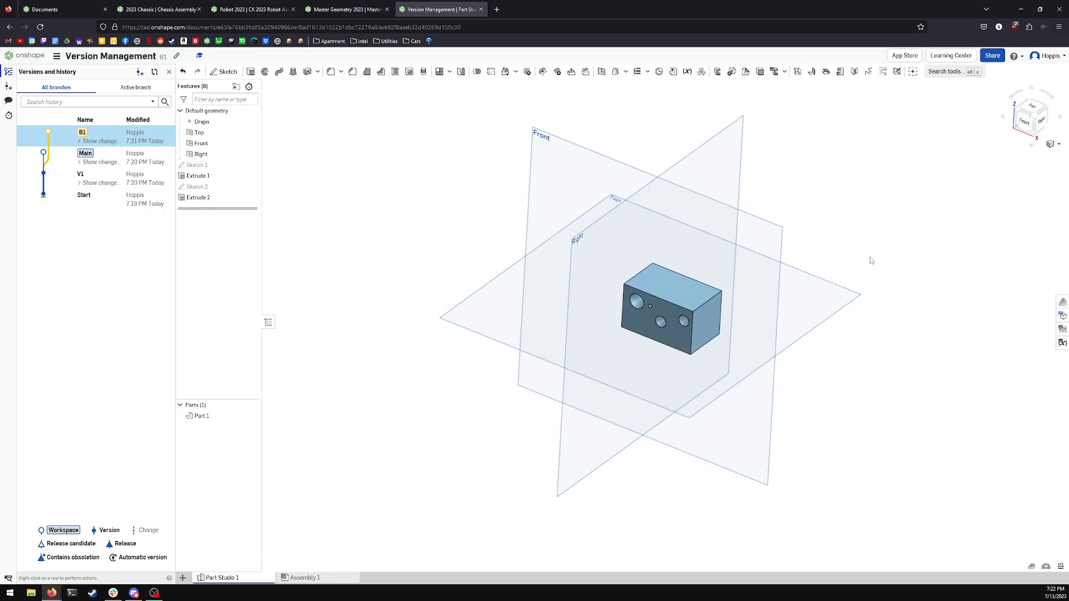
pyautogui.moveTo(667, 263); pyautogui.dragTo(647, 311, button='right')
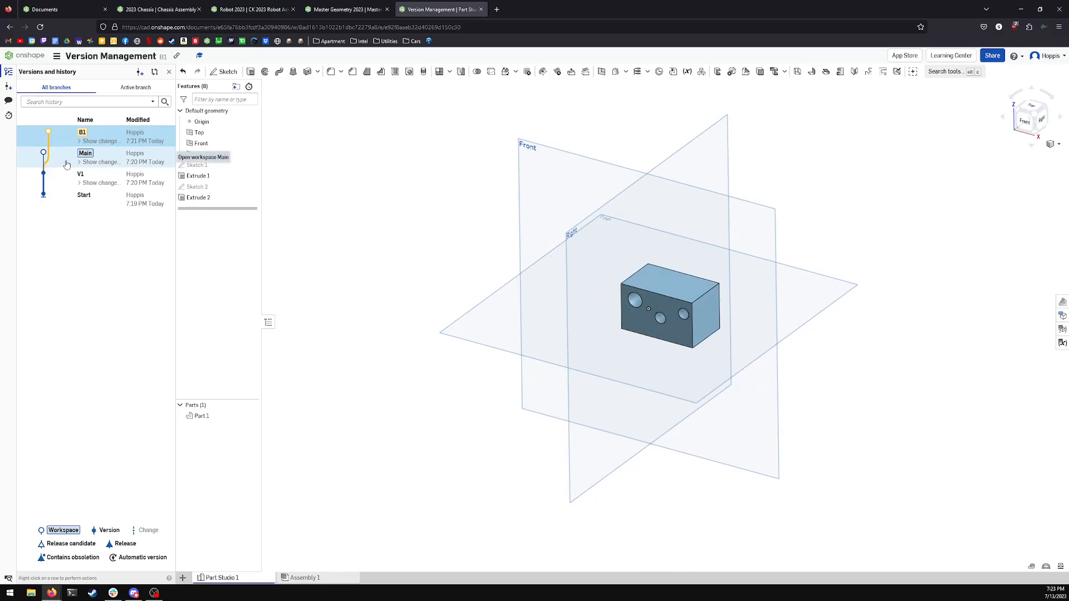
# Step: Branch version V1 into a new workspace B2 with the description "Someone elses branch to create lightning" and open it
pyautogui.rightClick(52, 179)
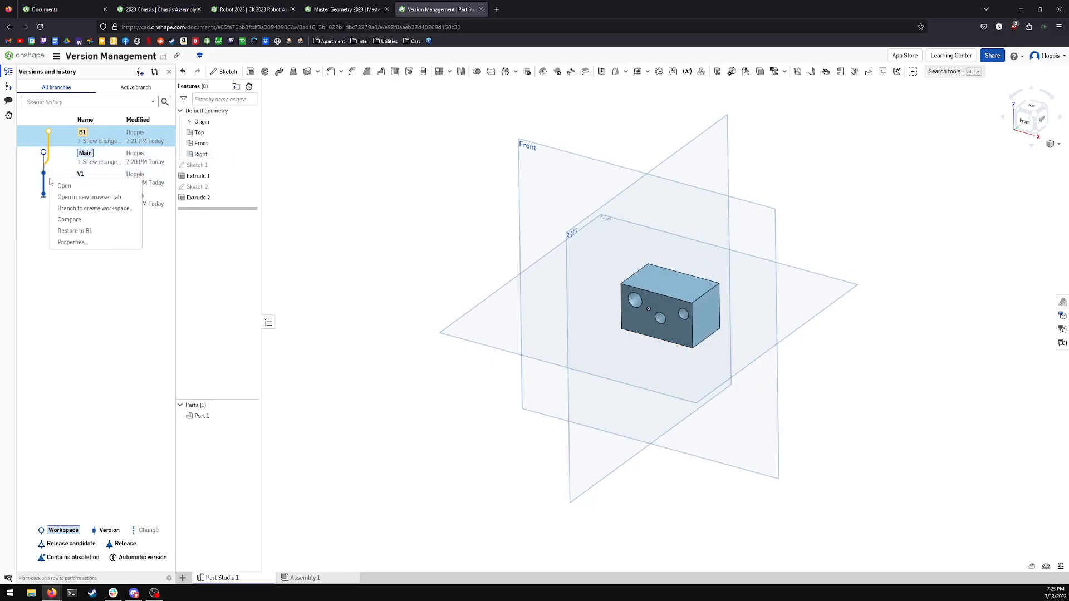
pyautogui.click(56, 210)
pyautogui.click(422, 125)
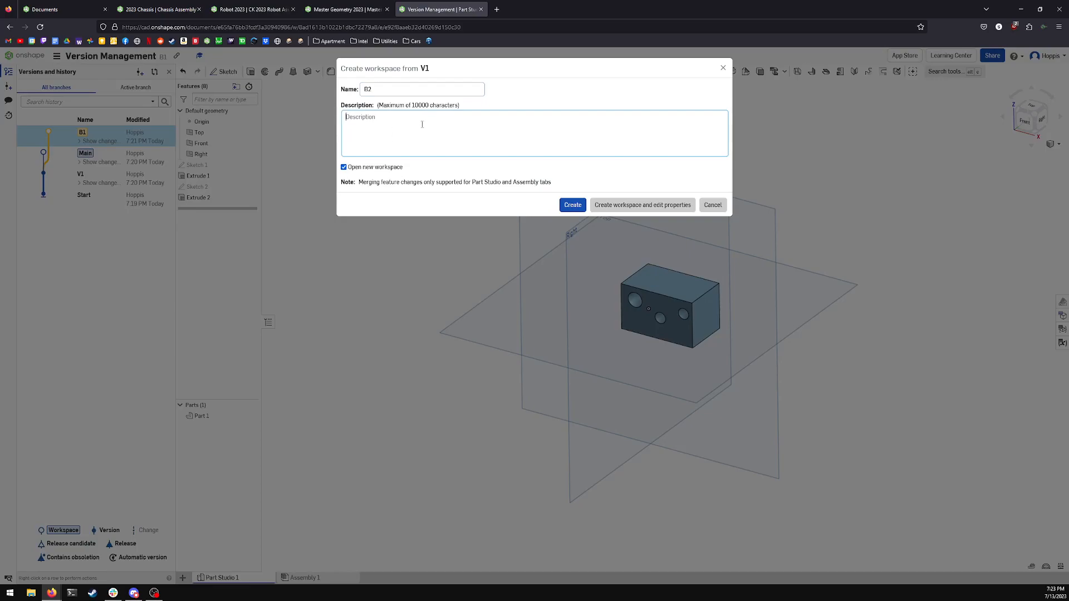
pyautogui.write('Someone elses branch to create lightning')
pyautogui.click(563, 204)
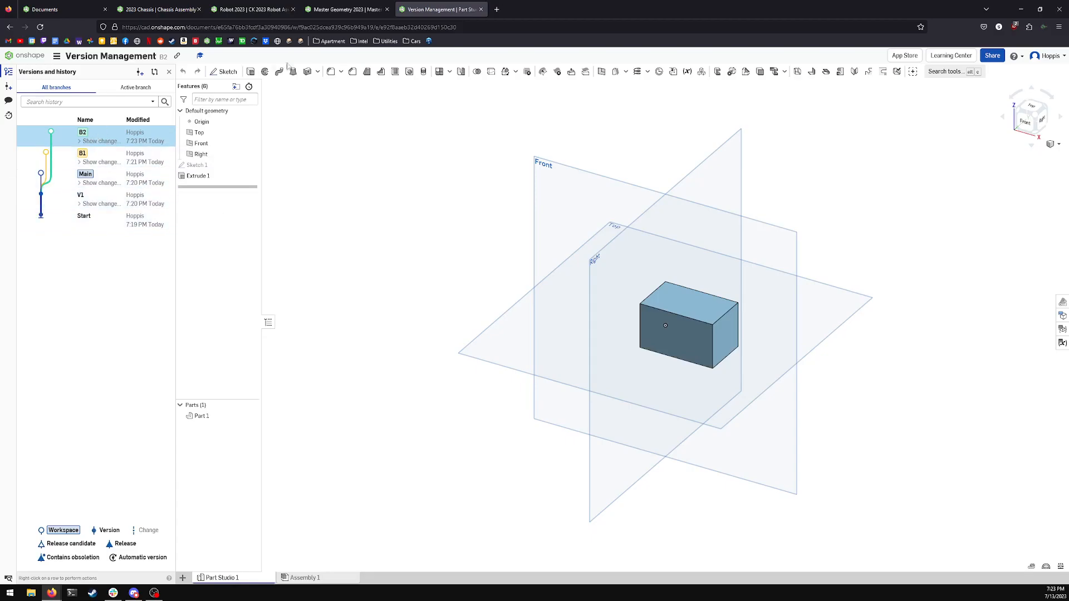
# Step: Switch to the Master Geometry 2023 document, look through its version history down to Start, and return to Version Management
pyautogui.click(267, 9)
pyautogui.click(328, 11)
pyautogui.click(251, 10)
pyautogui.click(342, 9)
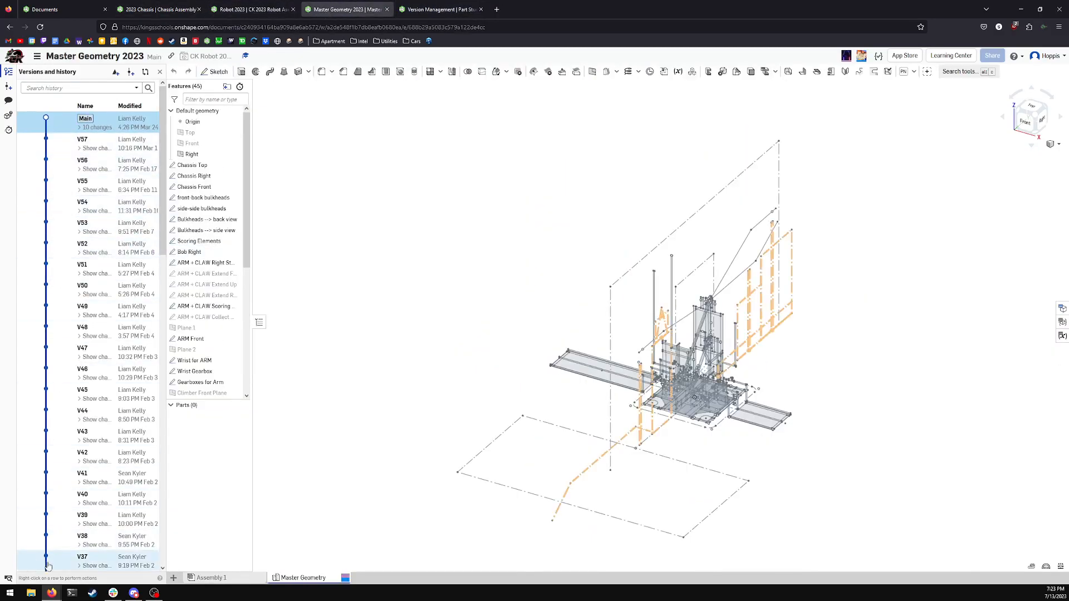
pyautogui.scroll(-15, 47, 535)
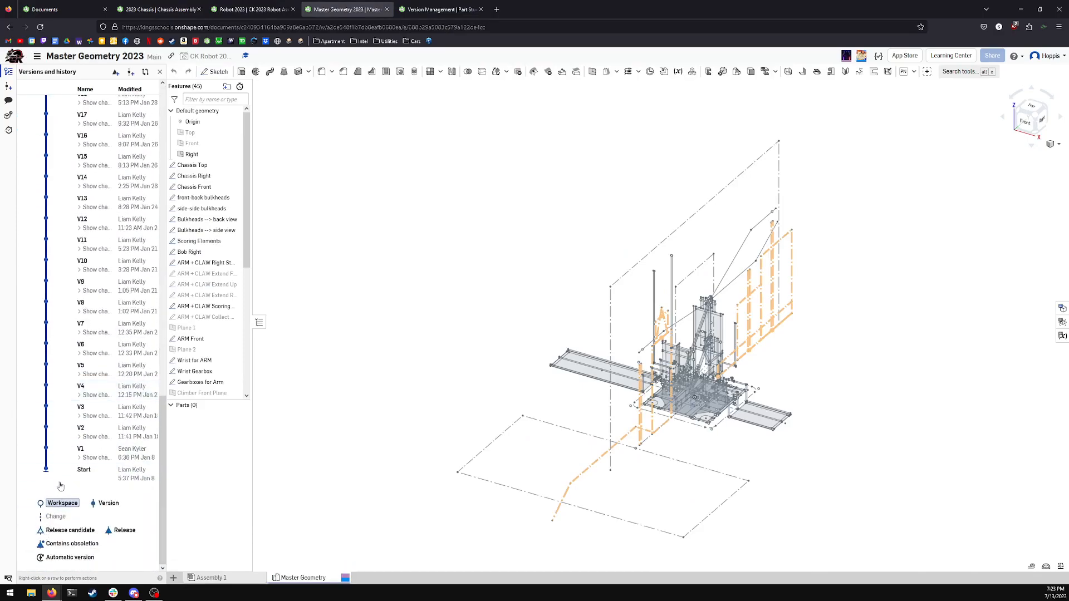
pyautogui.scroll(15, 47, 501)
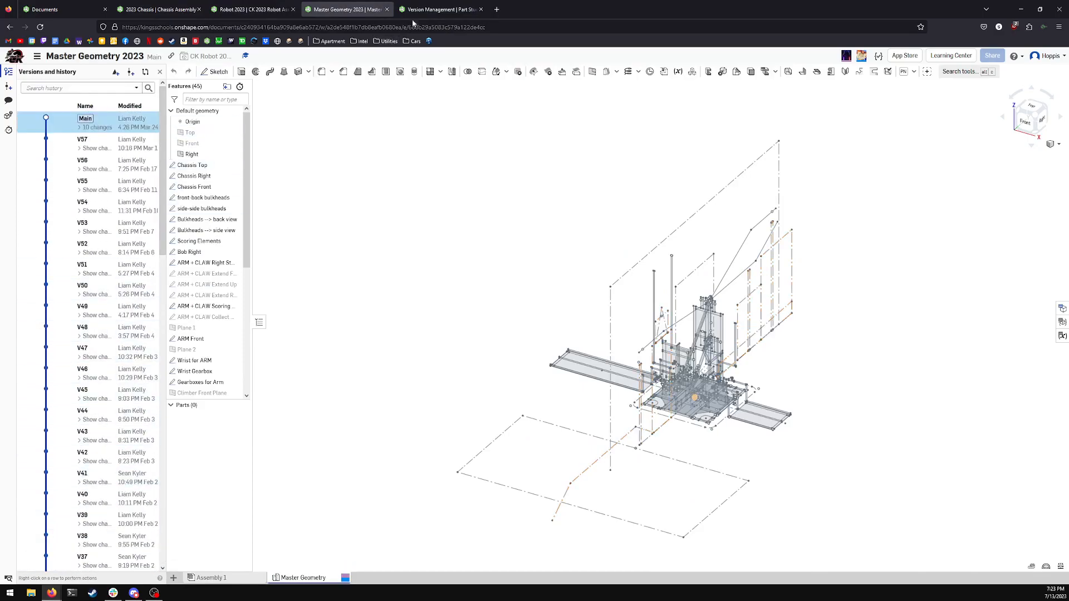
pyautogui.click(427, 8)
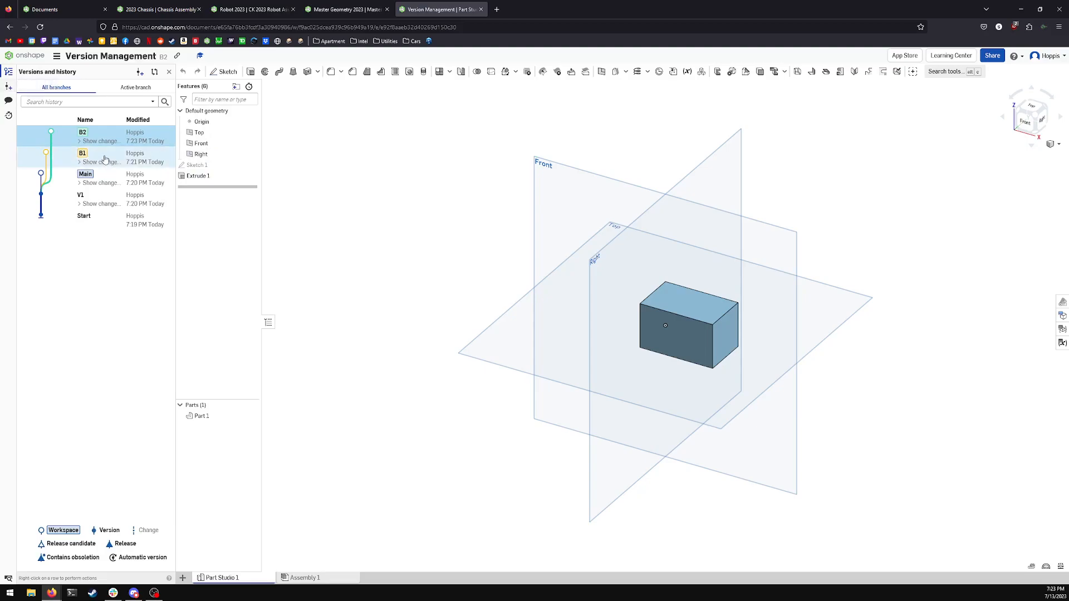
# Step: Sketch two small rectangles side by side on the block's front face, viewed straight on, and finish the sketch
pyautogui.rightClick(680, 330)
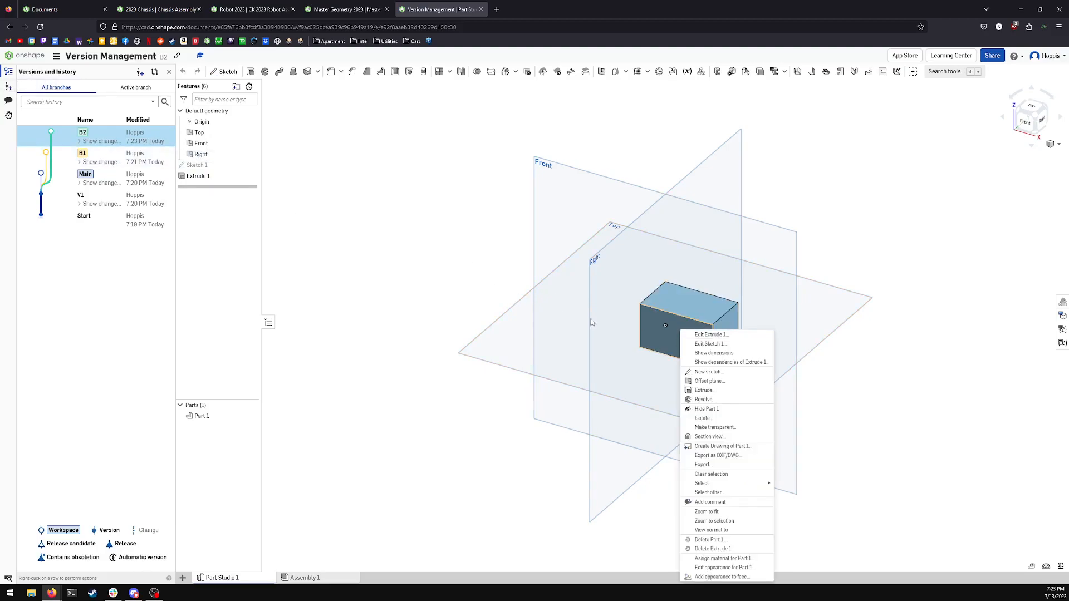
pyautogui.rightClick(671, 338)
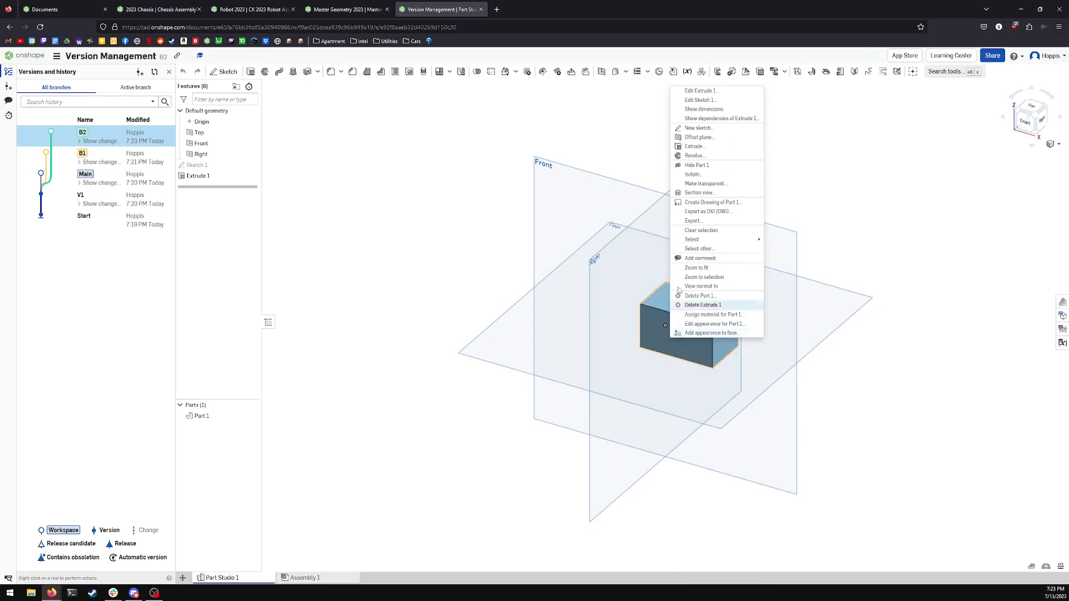
pyautogui.click(698, 128)
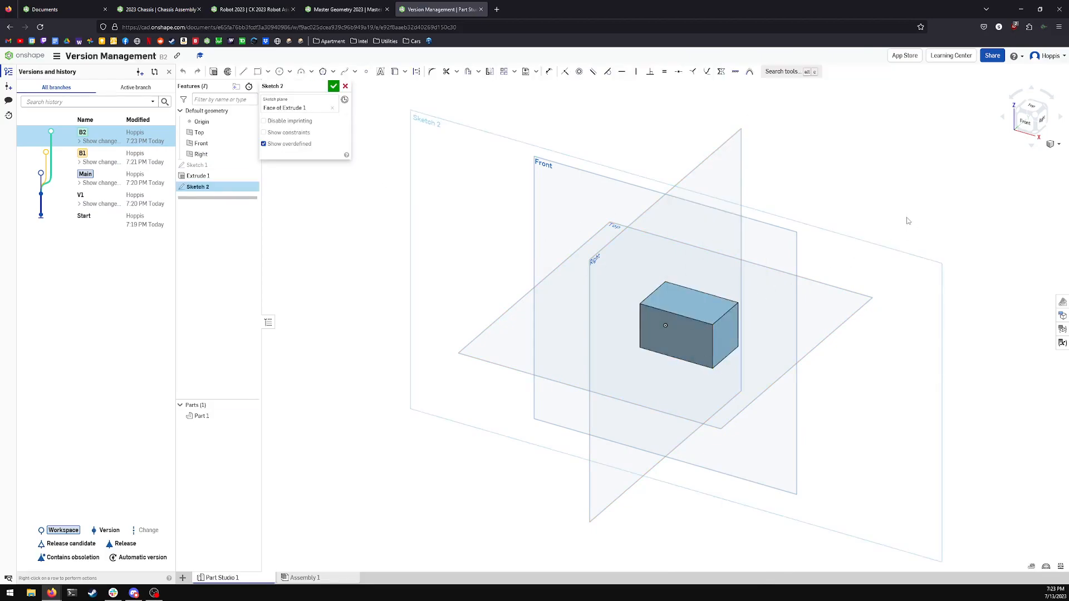
pyautogui.press('n')
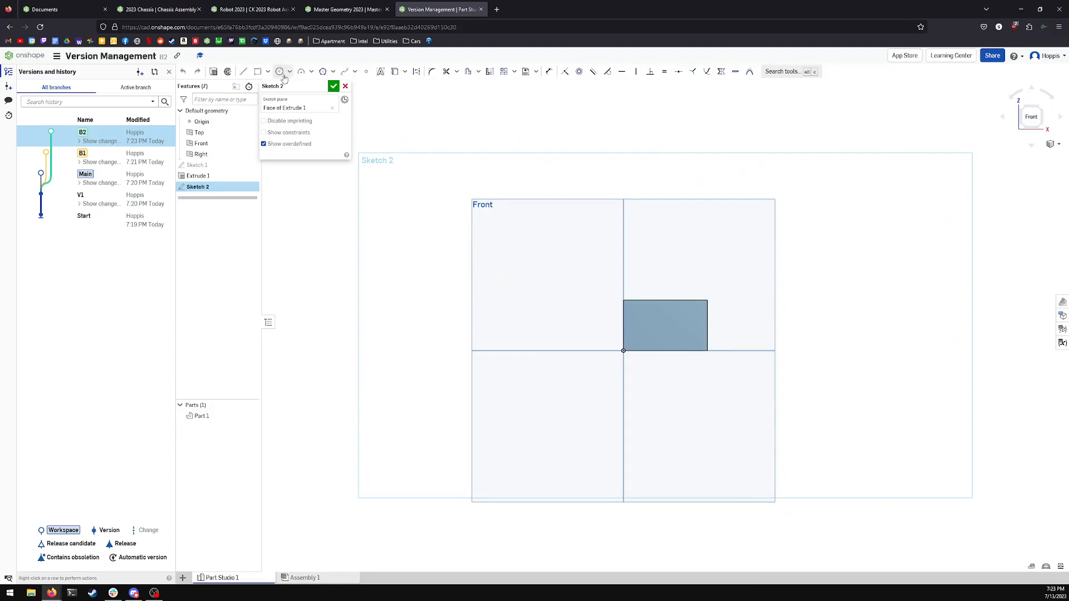
pyautogui.click(633, 317)
pyautogui.click(648, 328)
pyautogui.click(669, 315)
pyautogui.click(687, 332)
pyautogui.click(333, 86)
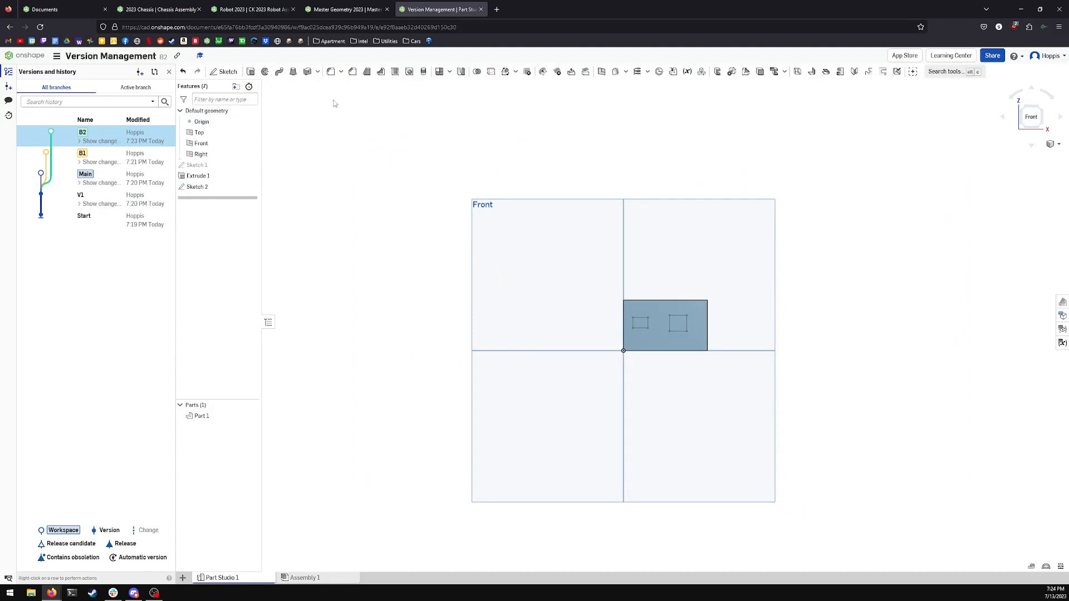
# Step: Create a solid Extrude set to Remove with a Through all end condition and accept it
pyautogui.click(251, 72)
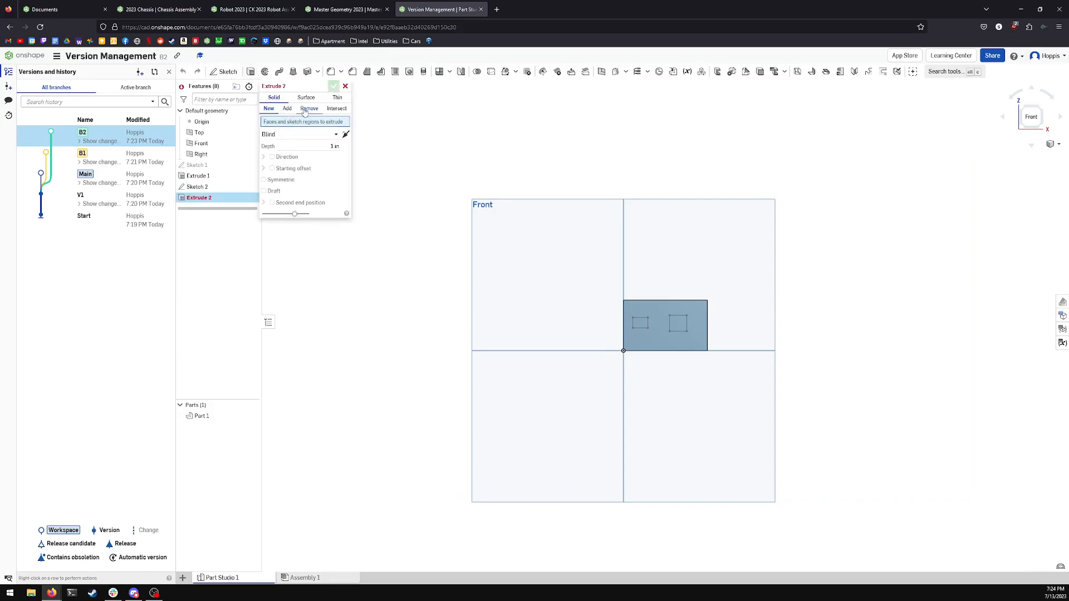
pyautogui.click(309, 108)
pyautogui.click(284, 135)
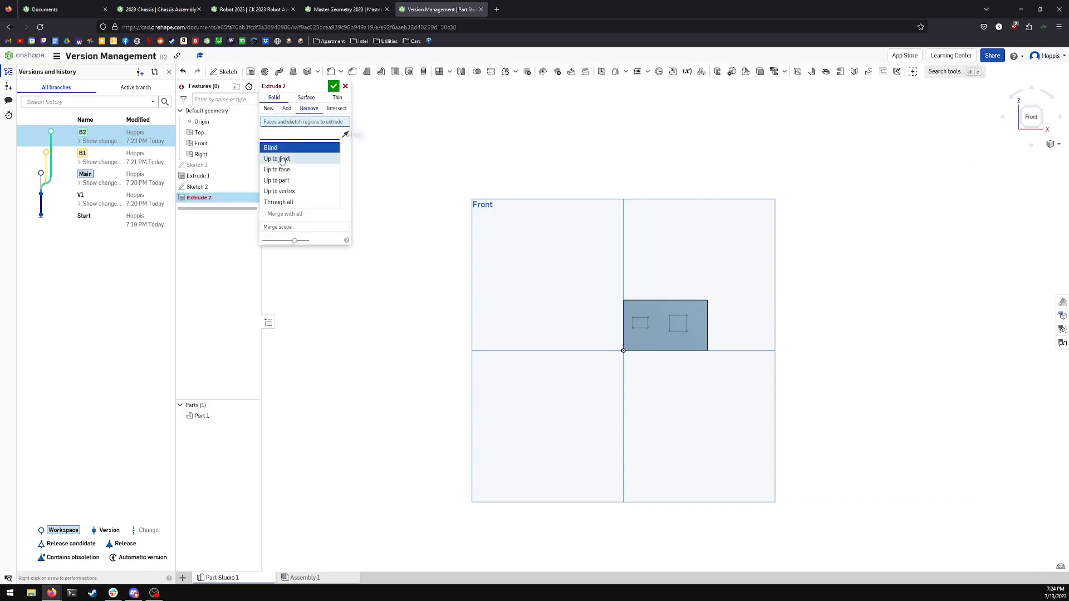
pyautogui.click(288, 203)
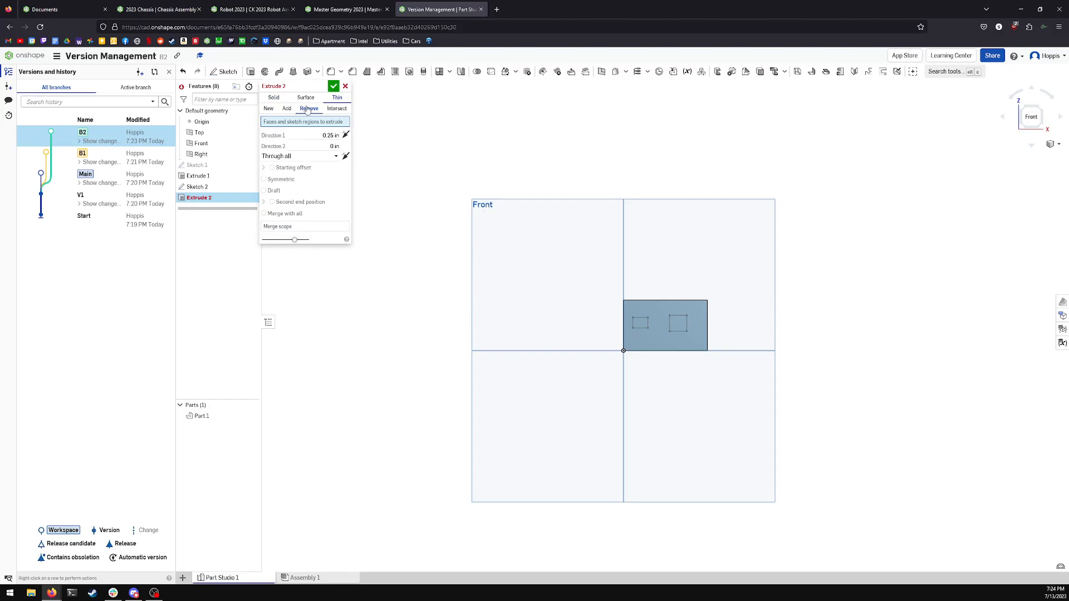
pyautogui.click(308, 98)
pyautogui.click(275, 98)
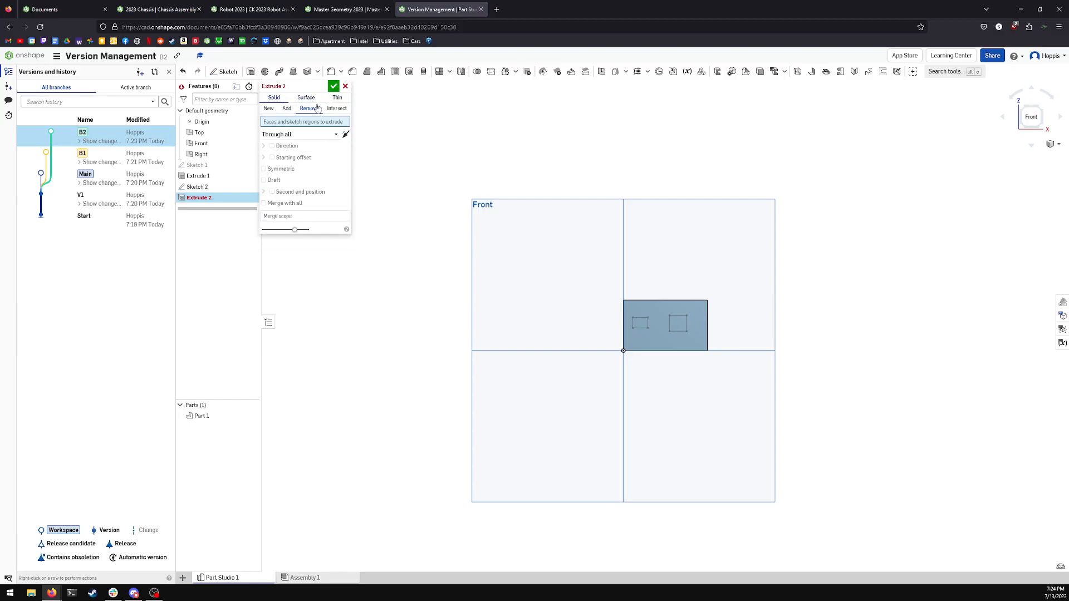
pyautogui.click(333, 86)
# Step: Edit the new remove extrude to use the faces of Sketch 2 and reverse its direction, in isometric view
pyautogui.hotkey('shift', '7')
pyautogui.rightClick(217, 200)
pyautogui.click(240, 219)
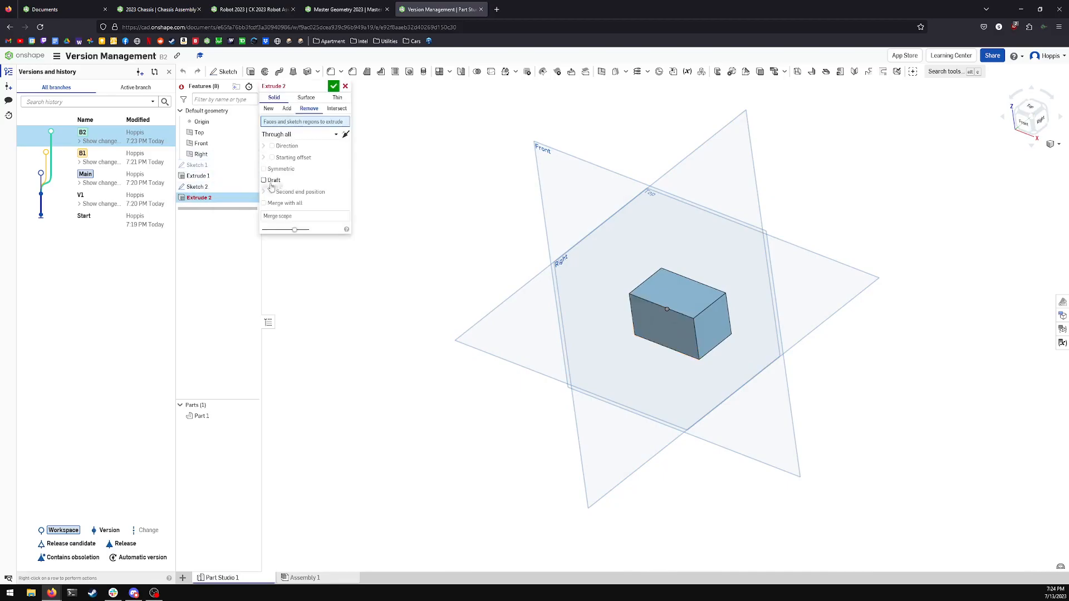
pyautogui.click(346, 142)
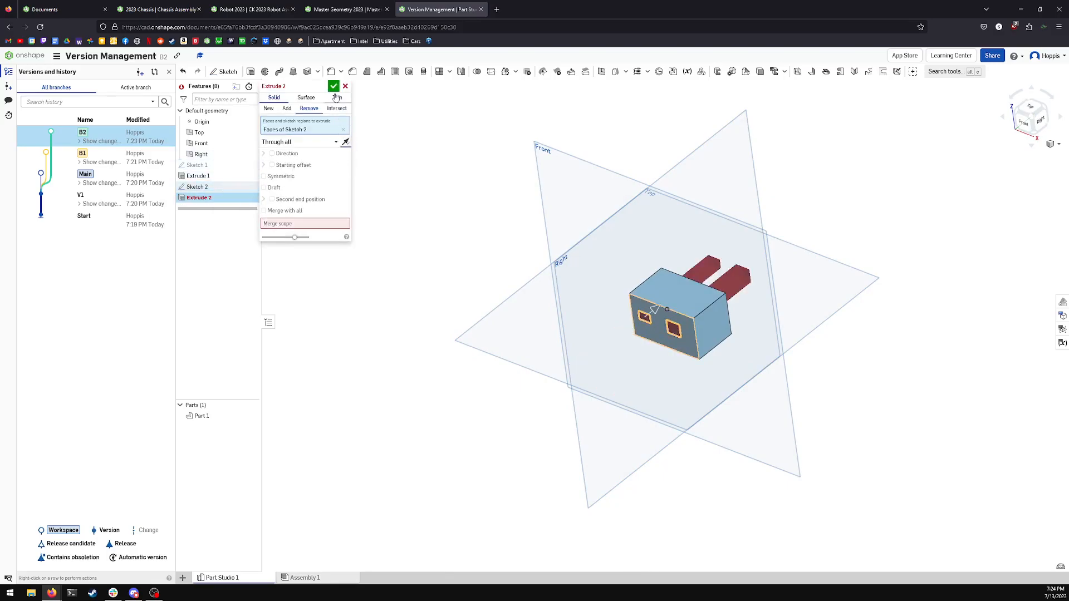
pyautogui.click(333, 86)
# Step: Edit the extrude again and set the block as its merge scope so the two rectangles are cut through
pyautogui.rightClick(215, 198)
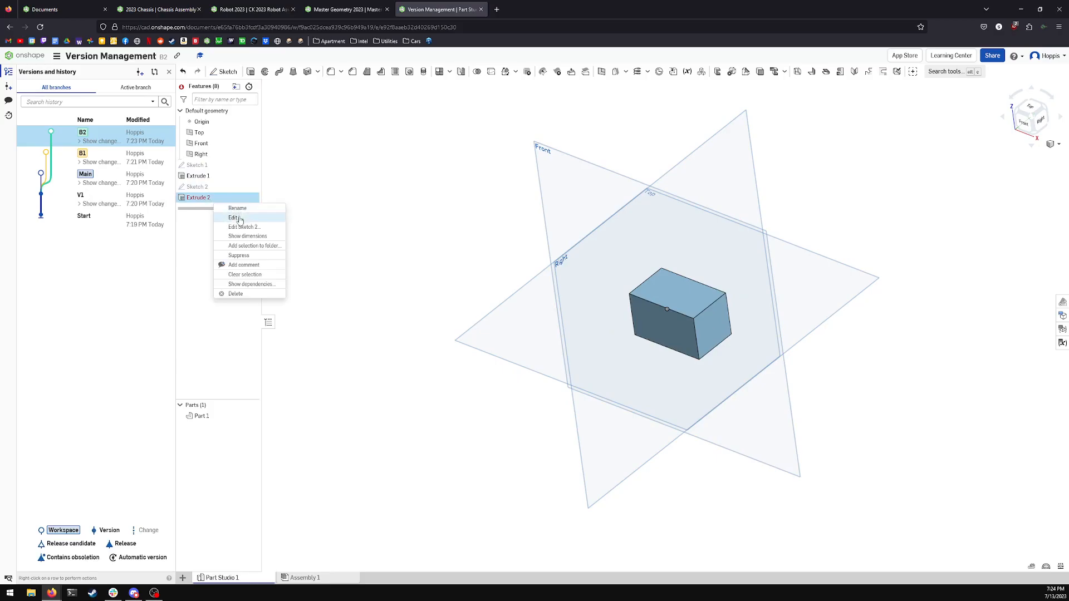
pyautogui.click(238, 217)
pyautogui.click(290, 223)
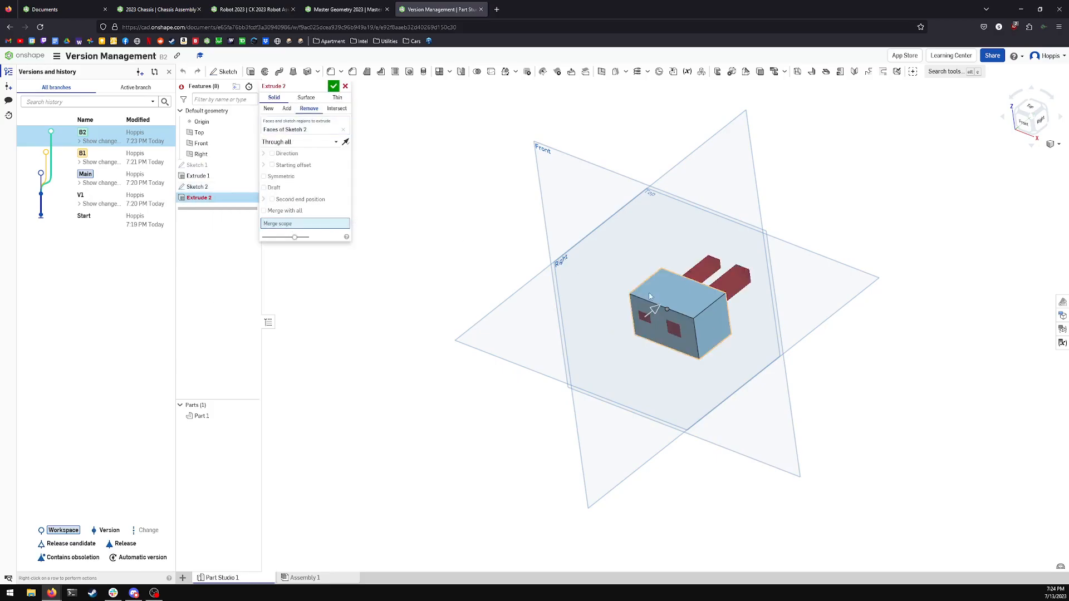
pyautogui.click(677, 292)
pyautogui.click(333, 87)
pyautogui.moveTo(585, 214); pyautogui.dragTo(672, 169, button='right')
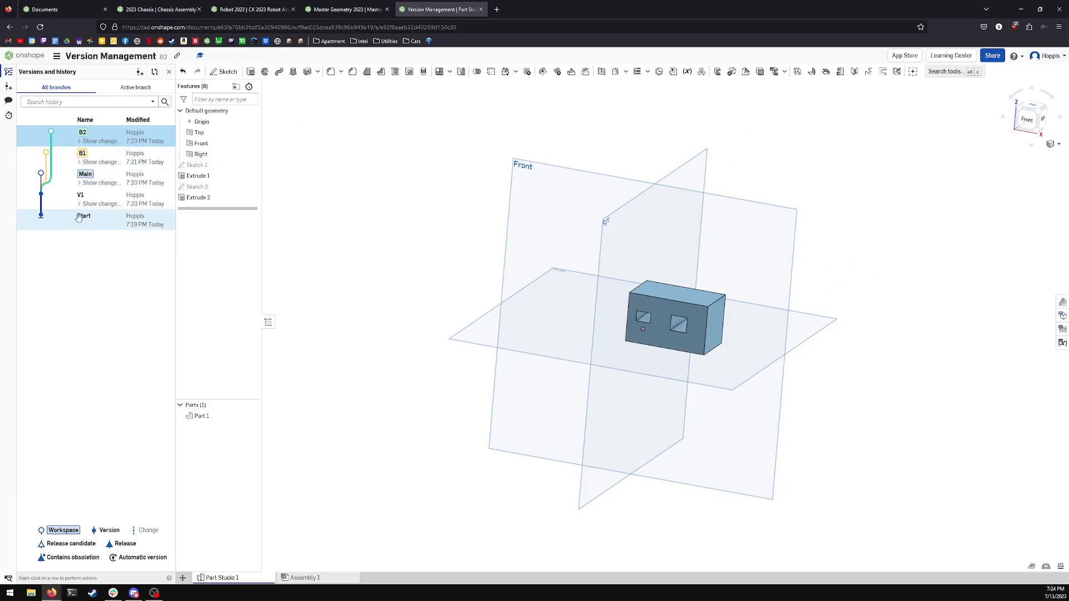
# Step: View branch B1, return to B2, and create version V2 from it with the description "Finished with lightning"
pyautogui.click(55, 160)
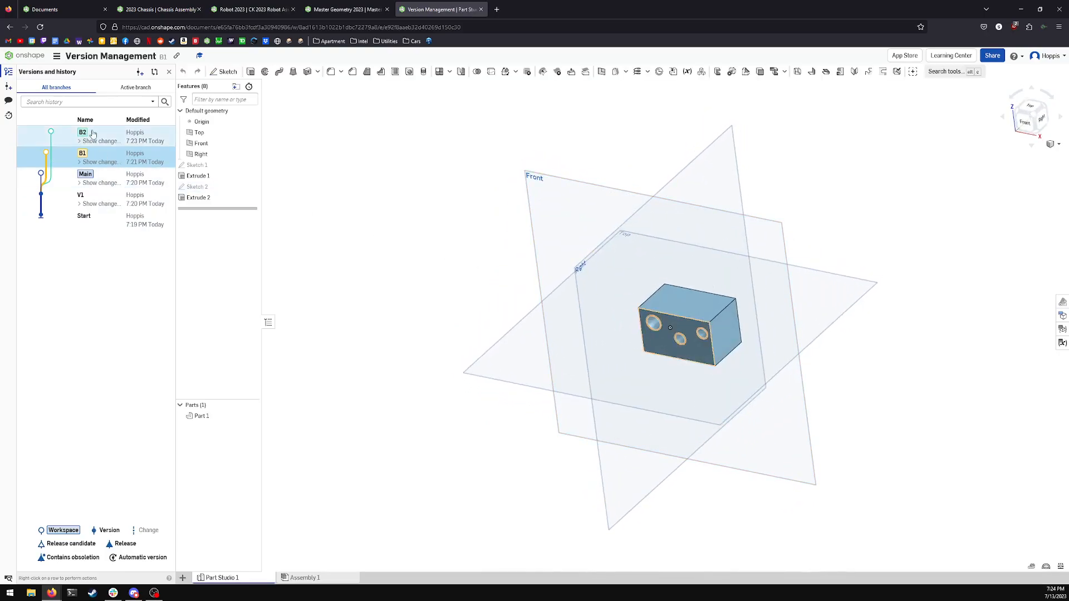
pyautogui.click(53, 131)
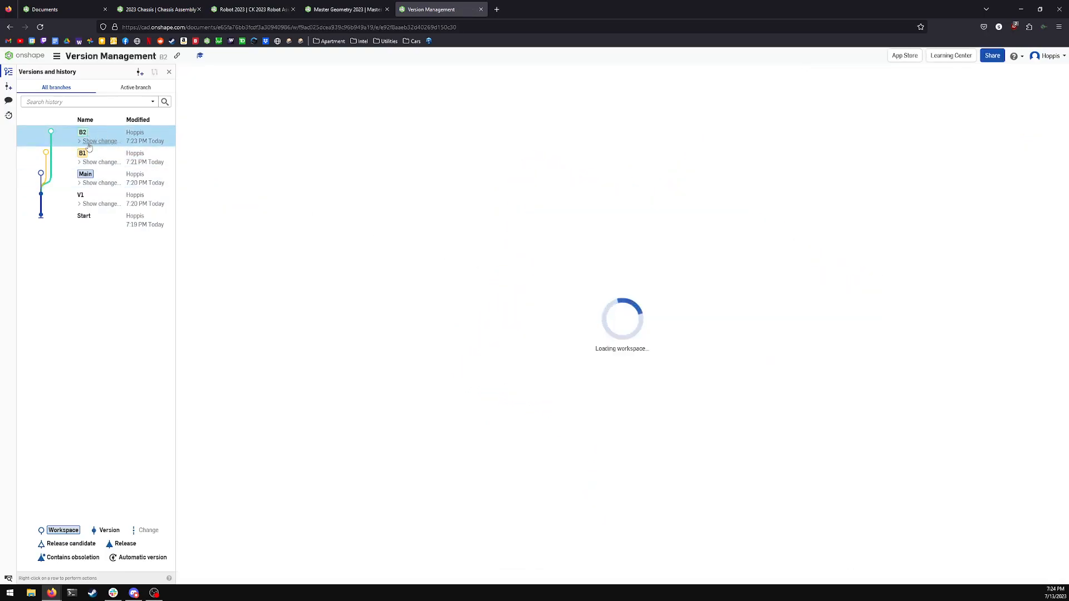
pyautogui.click(8, 88)
pyautogui.click(410, 145)
pyautogui.write('Finished with lign')
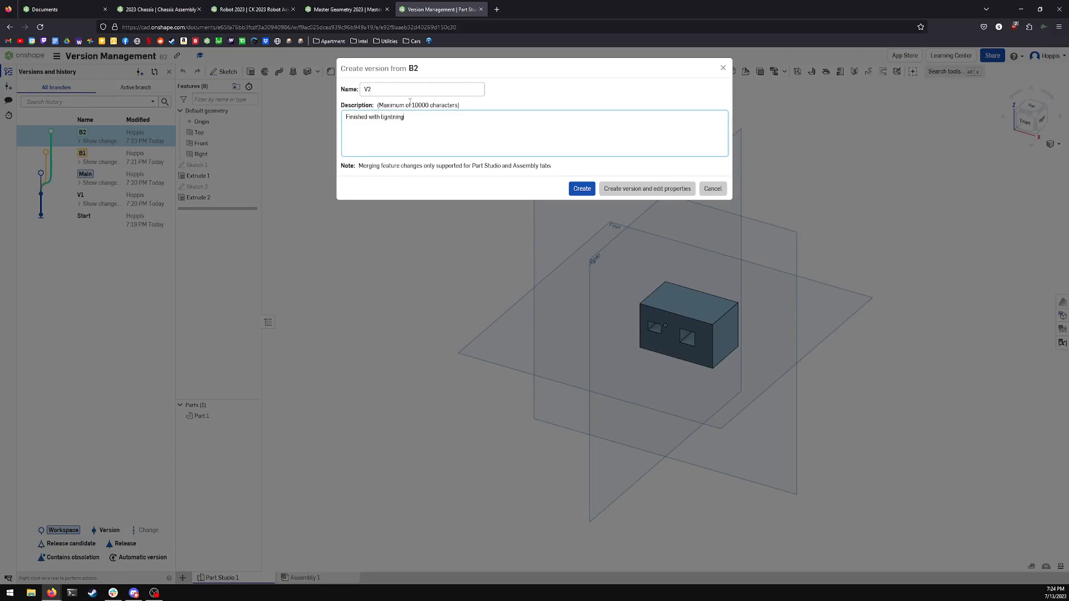
pyautogui.write('tn')
pyautogui.press('BackSpace')
pyautogui.press('BackSpace')
pyautogui.click(582, 189)
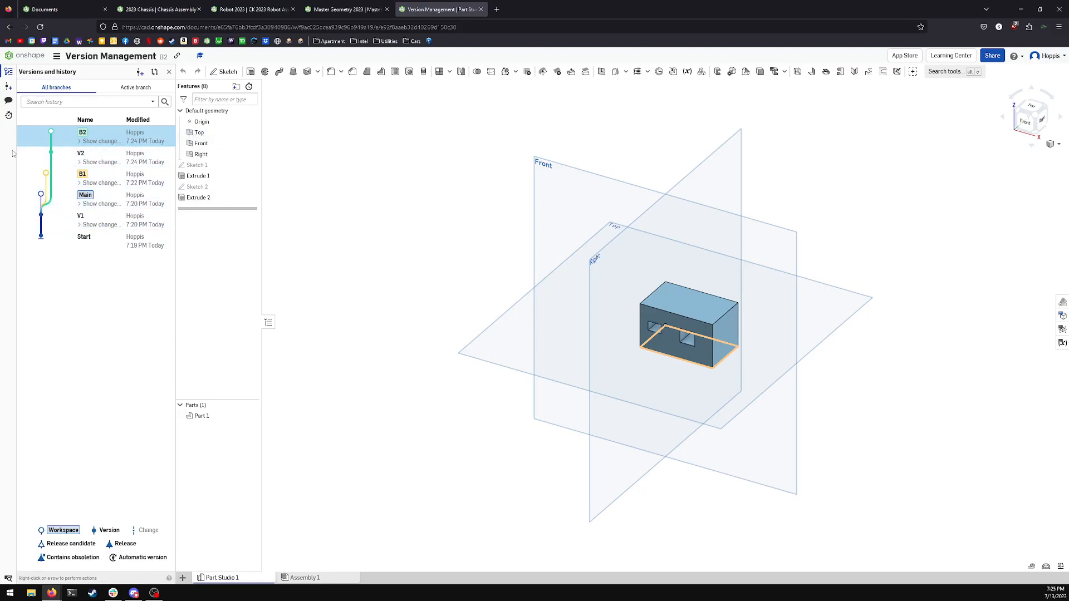
# Step: Open the Main workspace and merge branch B2 into it with the Replace with B2 strategy
pyautogui.rightClick(53, 143)
pyautogui.click(62, 136)
pyautogui.rightClick(48, 220)
pyautogui.doubleClick(35, 204)
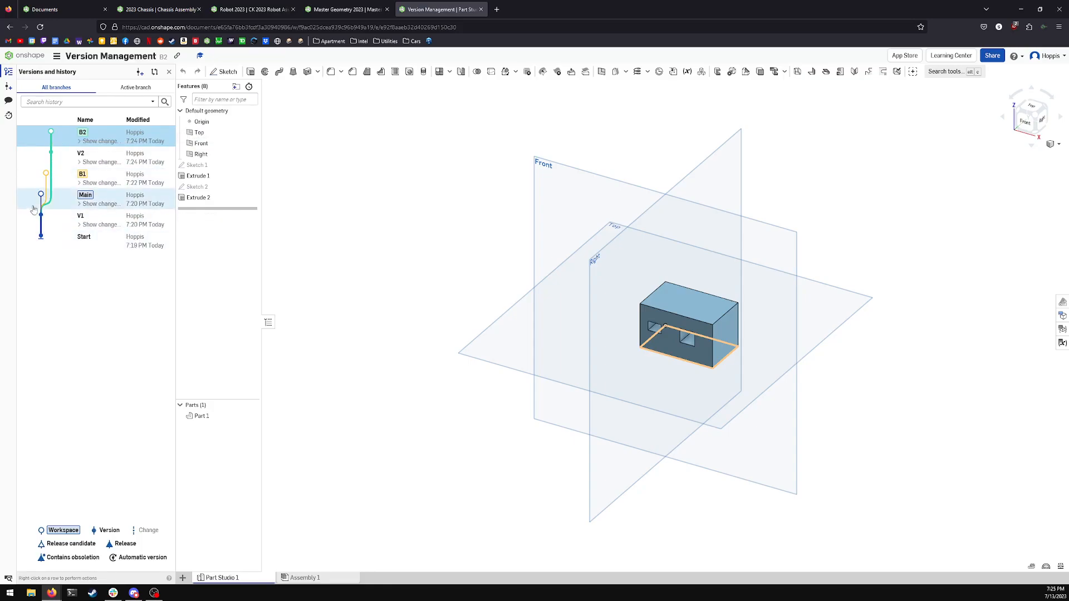
pyautogui.rightClick(56, 136)
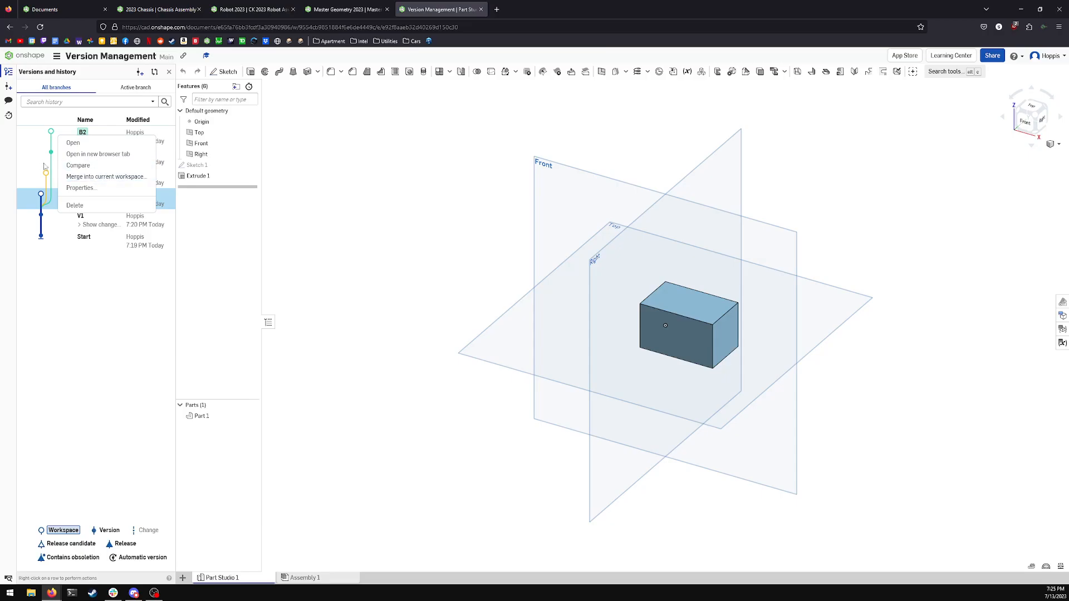
pyautogui.click(154, 261)
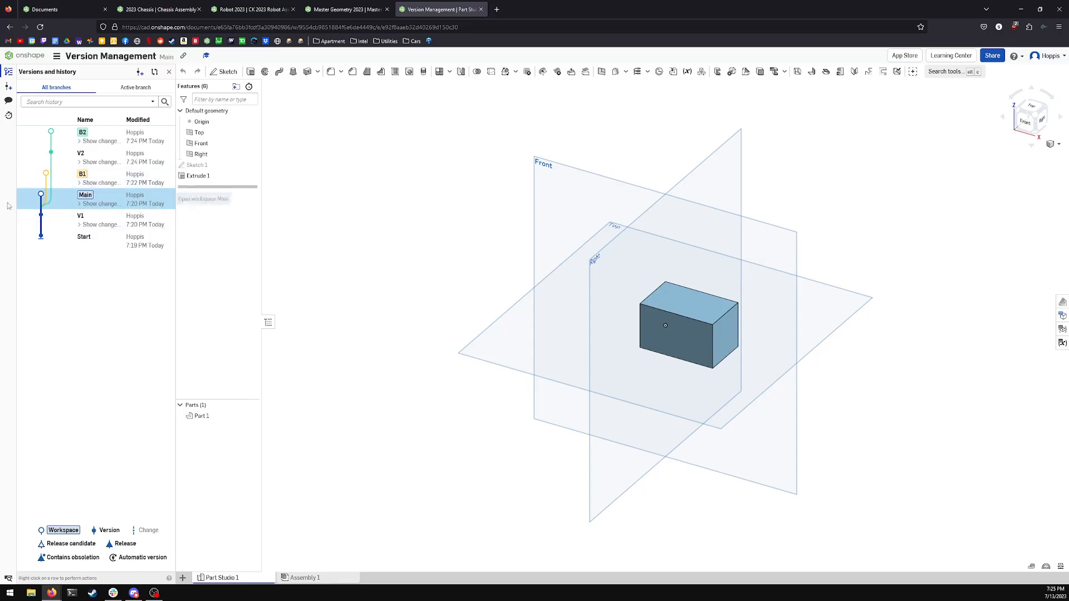
pyautogui.rightClick(67, 202)
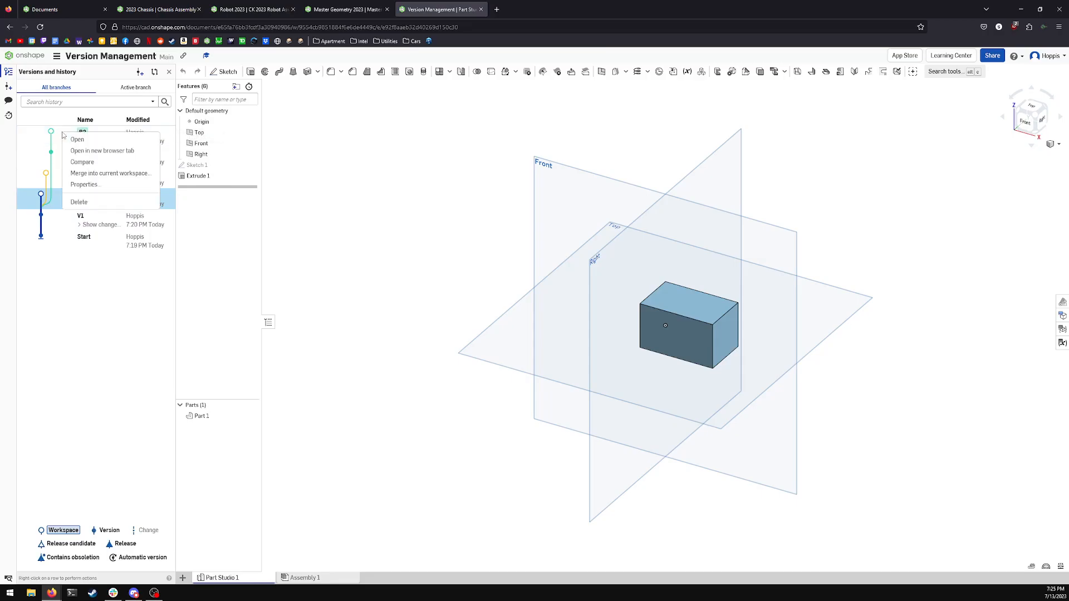
pyautogui.click(99, 173)
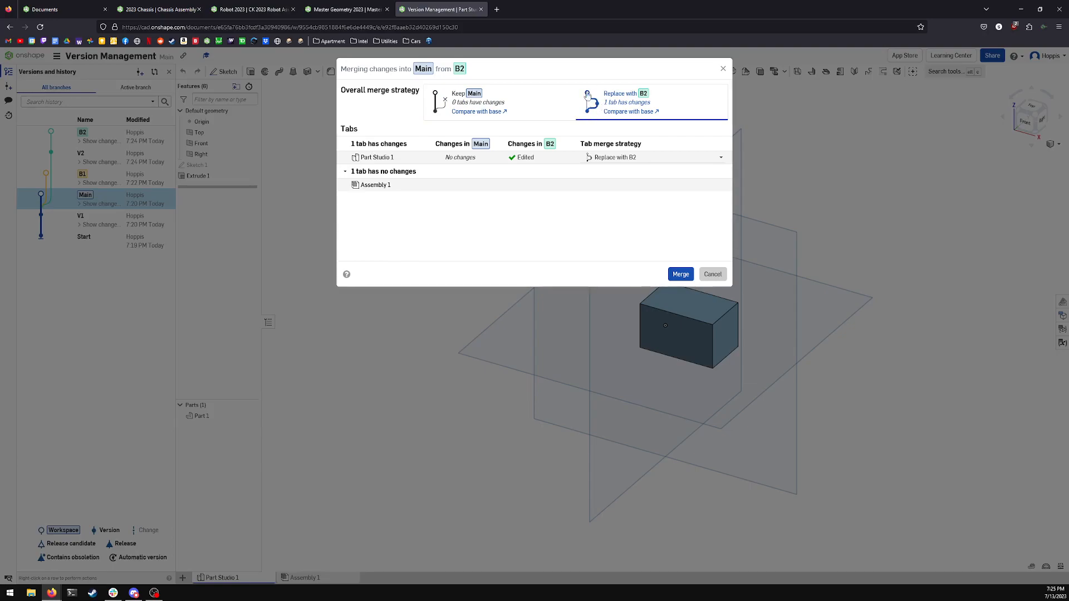
pyautogui.click(675, 278)
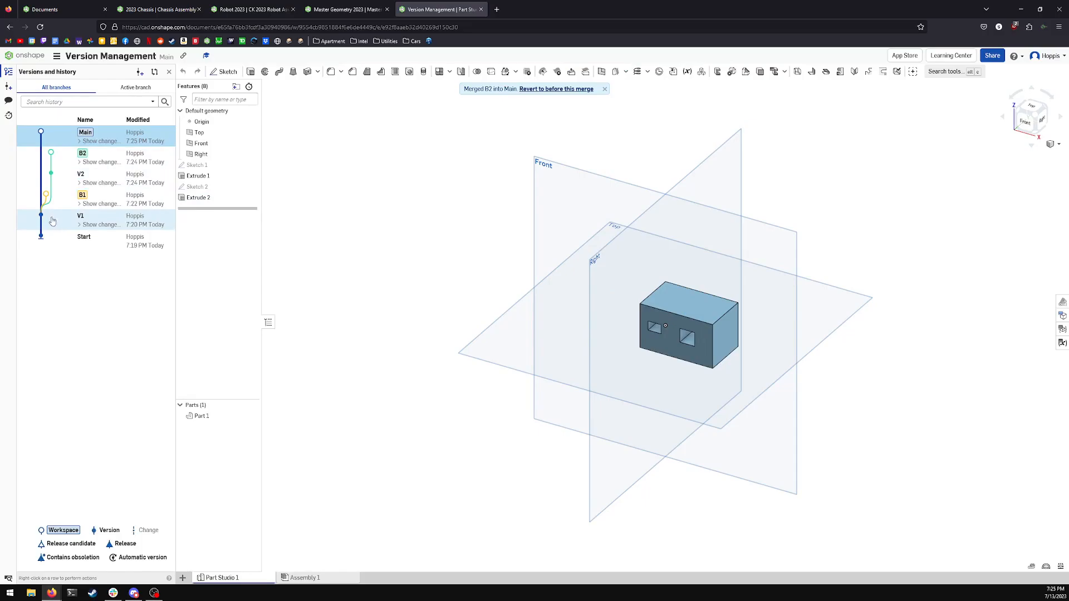
# Step: Compare the block in workspaces B2, Main and B1, and expand Main's list of changes
pyautogui.click(52, 165)
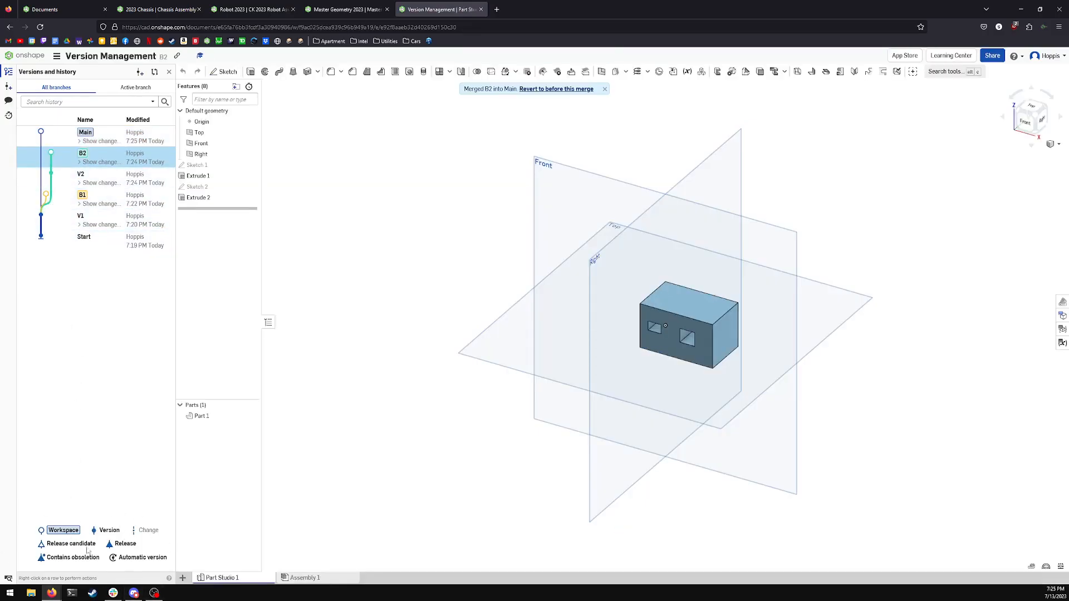
pyautogui.click(50, 141)
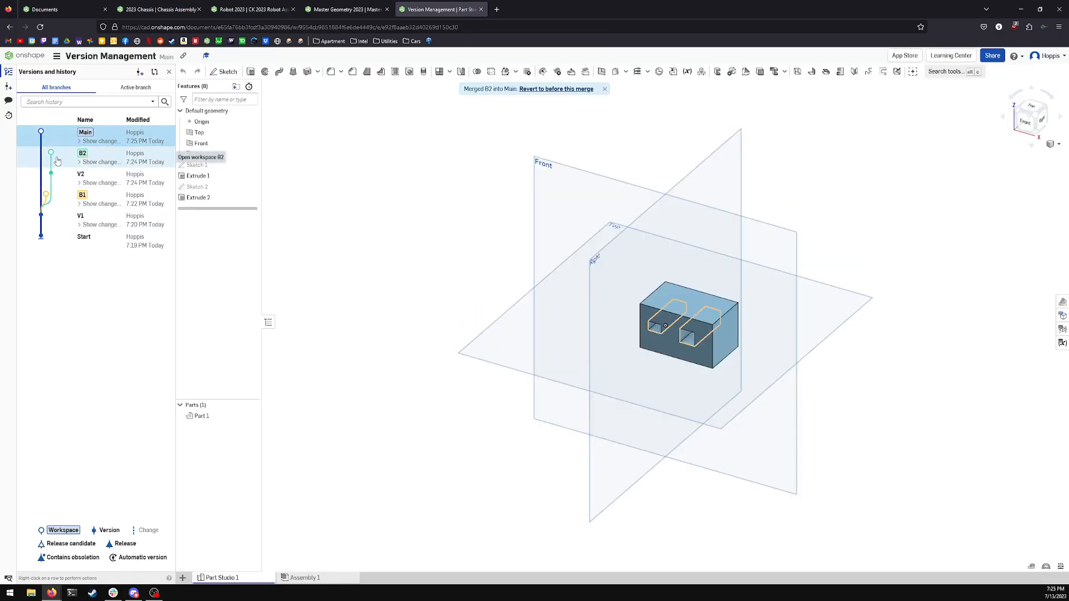
pyautogui.click(96, 141)
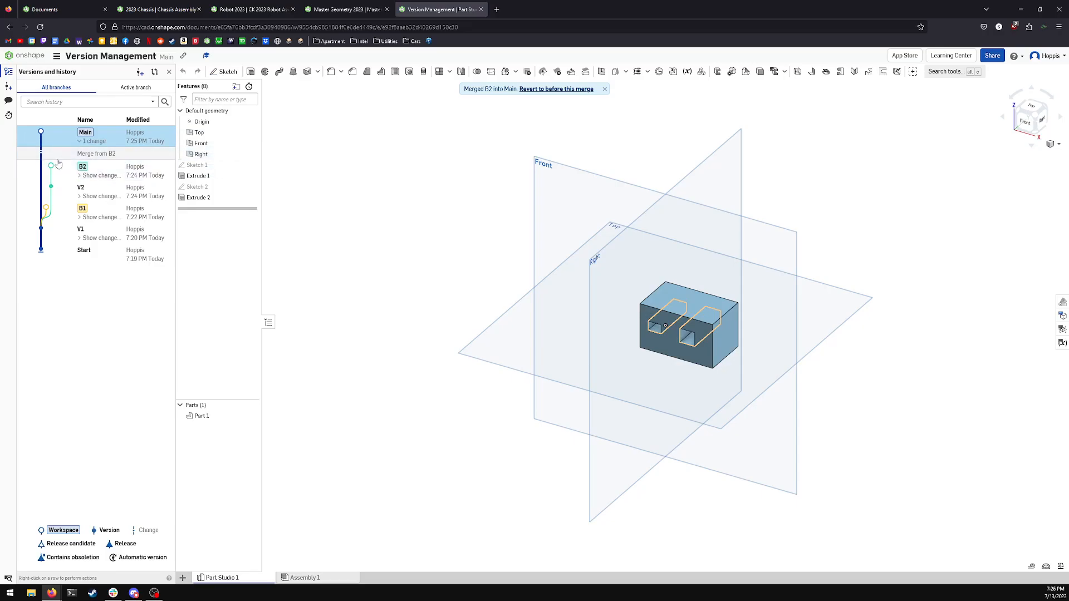
pyautogui.moveTo(835, 277)
pyautogui.mouseDown(button='right')
pyautogui.moveTo(874, 274)
pyautogui.moveTo(837, 272)
pyautogui.mouseUp(button='right')
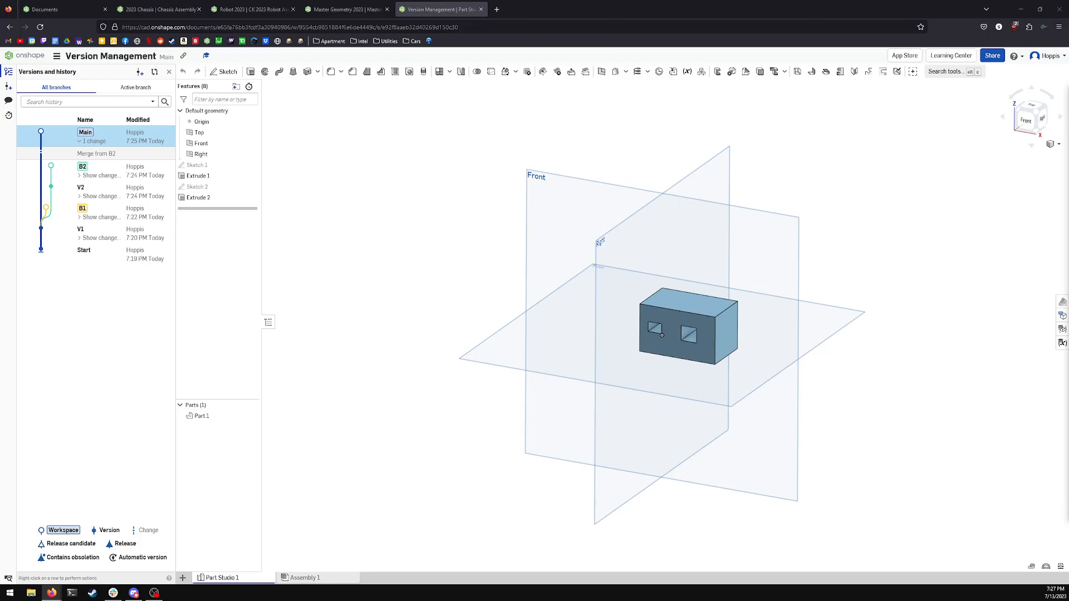
pyautogui.click(76, 217)
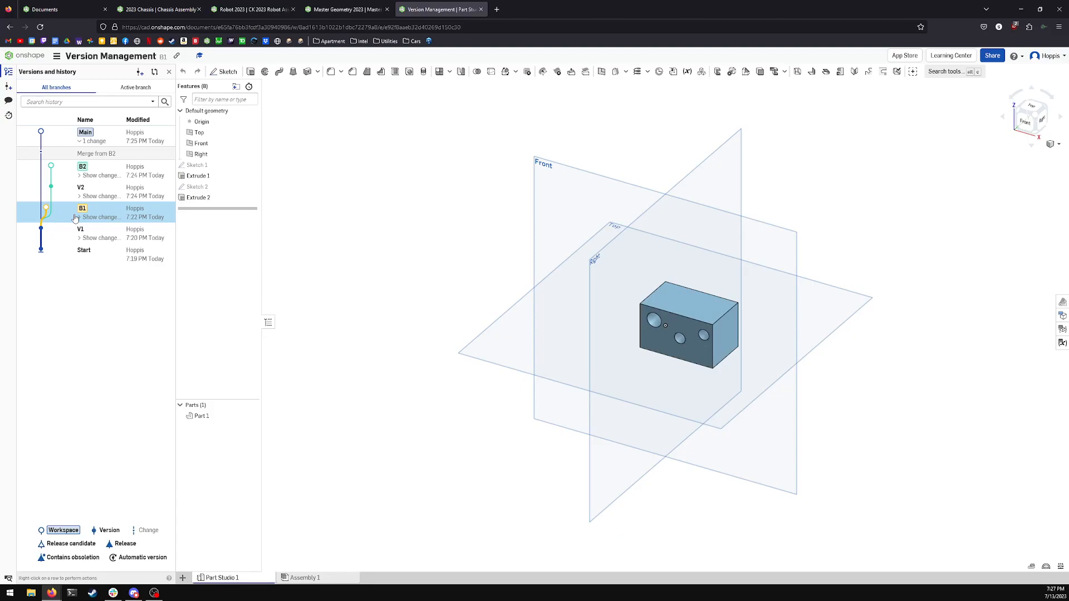
# Step: Return to the Main workspace and merge branch B1 into it, with Part Studio 1 set to Merge changes from both
pyautogui.click(46, 140)
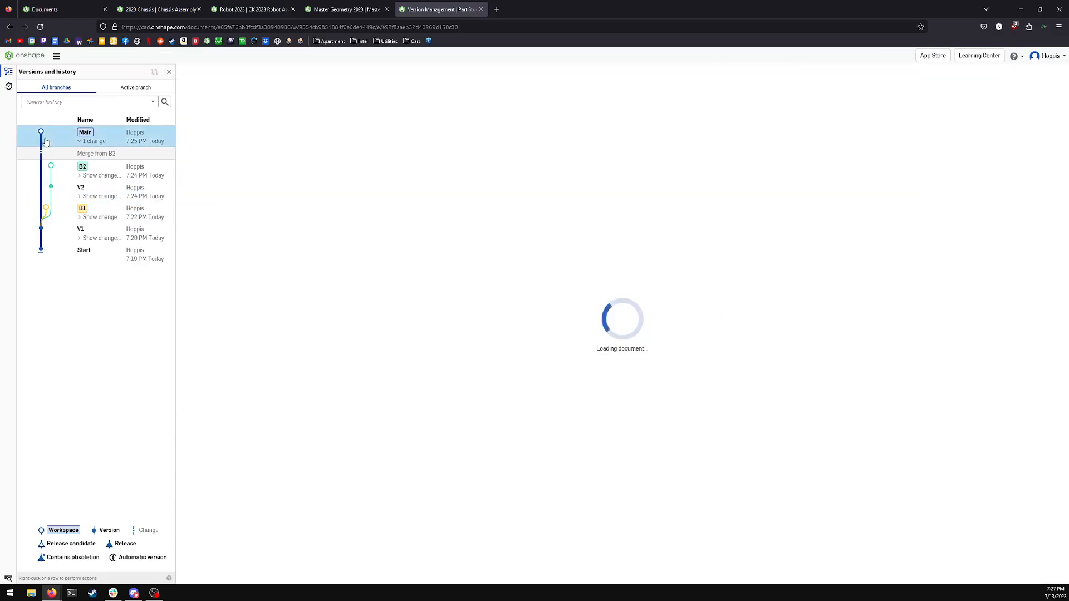
pyautogui.rightClick(64, 212)
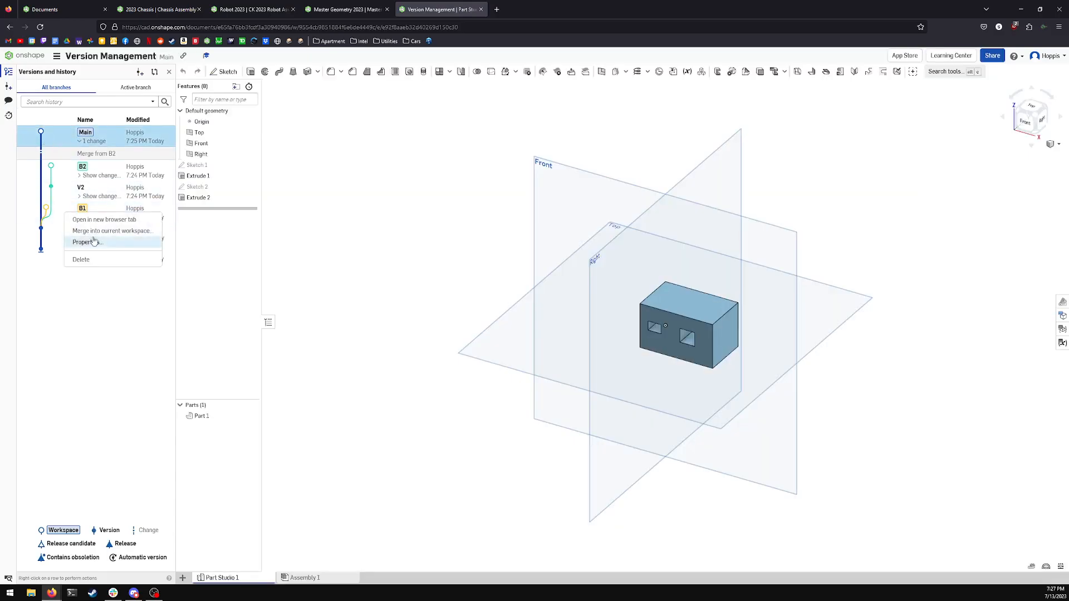
pyautogui.click(95, 231)
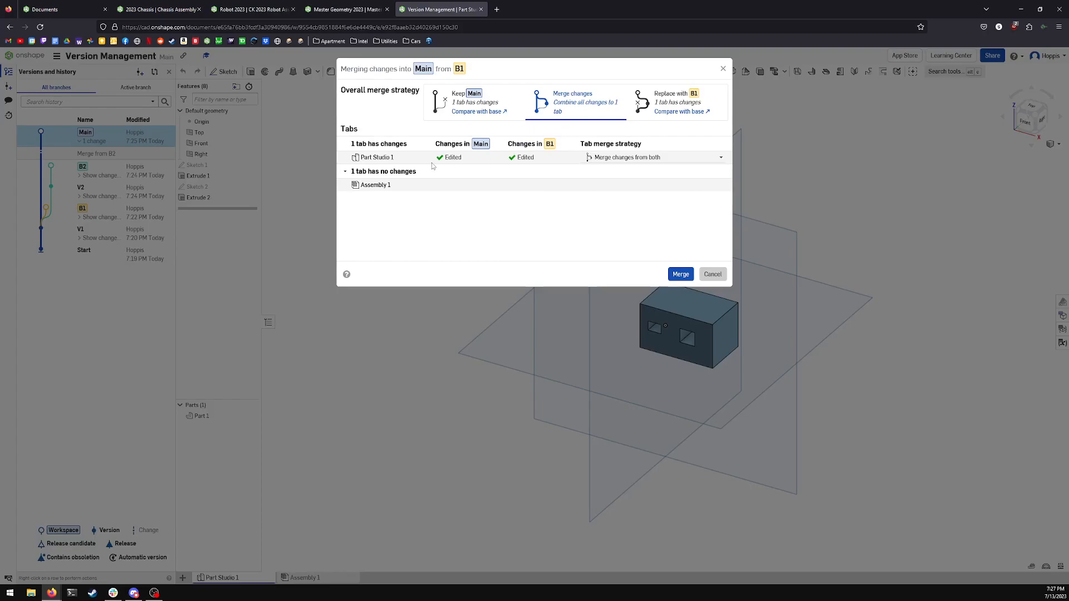
pyautogui.click(619, 160)
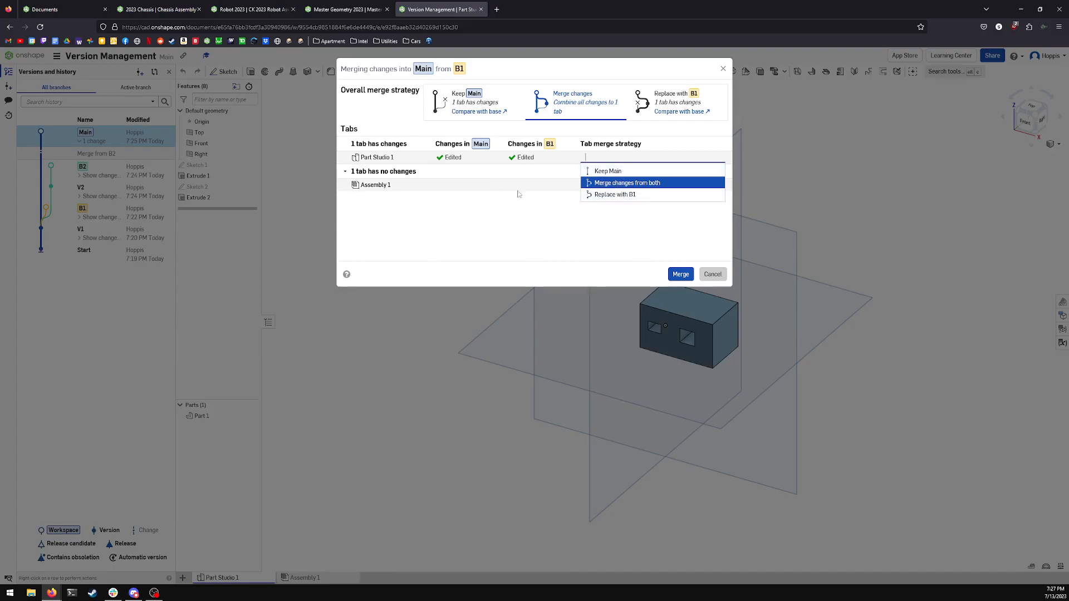
pyautogui.click(567, 216)
pyautogui.click(604, 158)
pyautogui.click(676, 274)
# Step: Examine the overlapping round and rectangular cutouts on the merged block from several angles and up close
pyautogui.moveTo(662, 329); pyautogui.dragTo(708, 295, button='right')
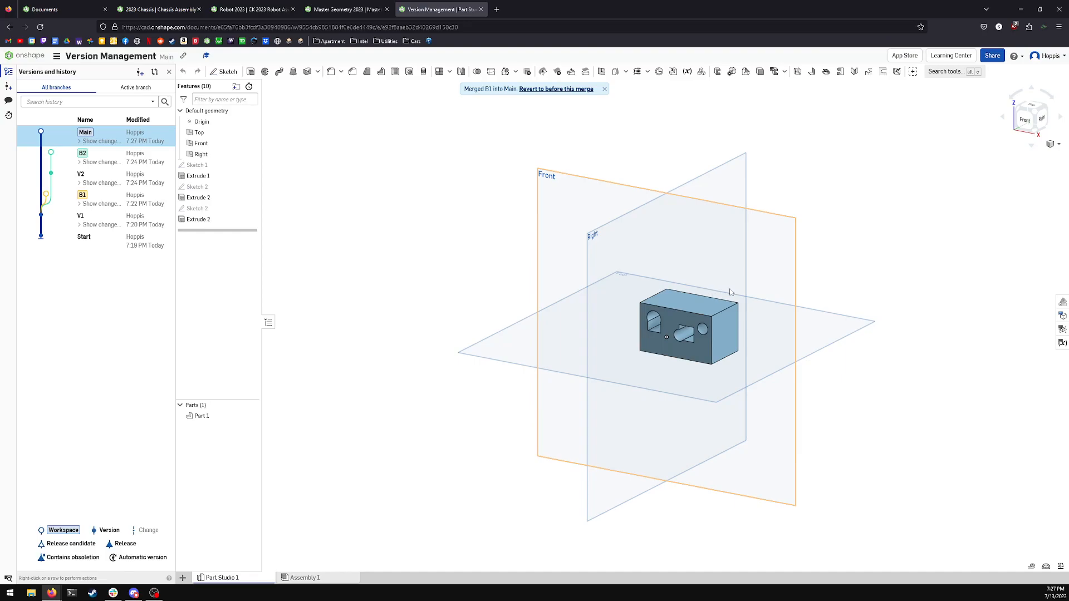
pyautogui.scroll(-2, 702, 329)
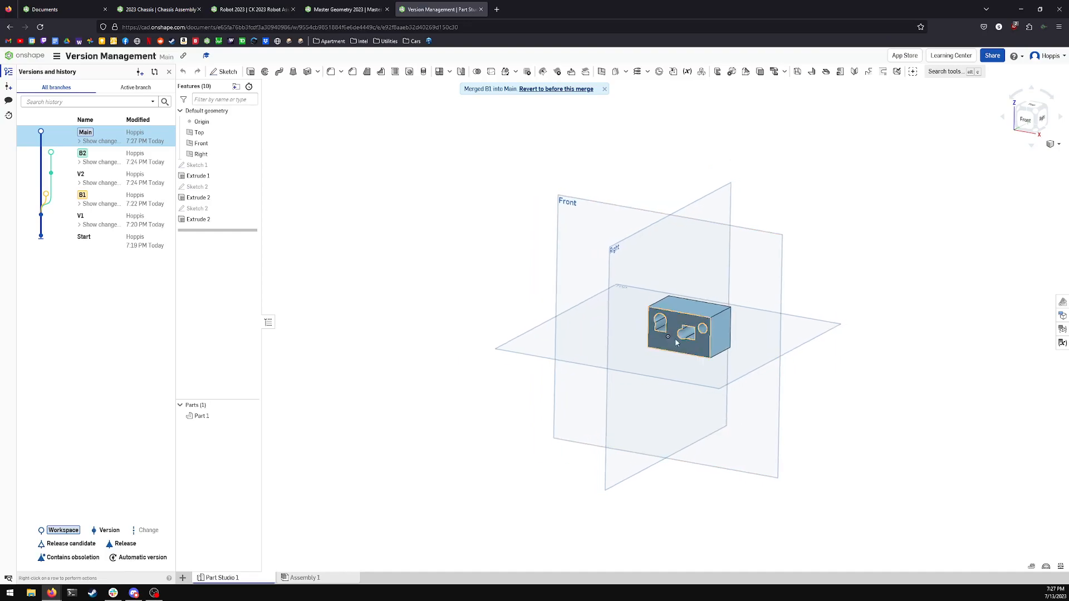
pyautogui.scroll(5, 675, 343)
pyautogui.moveTo(685, 324)
pyautogui.mouseDown(button='right')
pyautogui.moveTo(708, 329)
pyautogui.moveTo(675, 331)
pyautogui.moveTo(689, 335)
pyautogui.mouseUp(button='right')
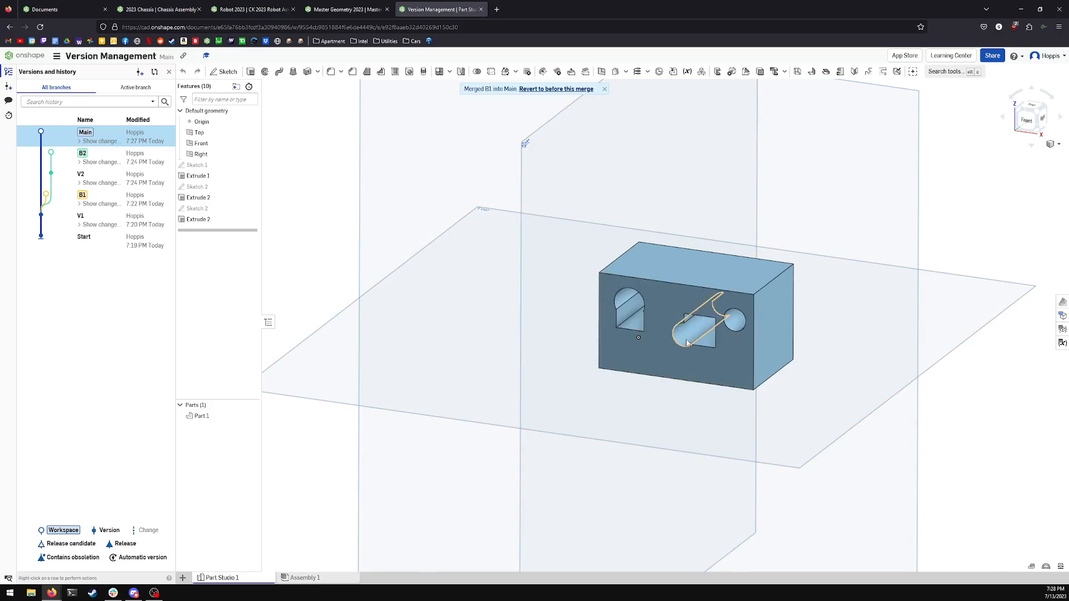
pyautogui.scroll(3, 687, 343)
pyautogui.moveTo(687, 343); pyautogui.dragTo(658, 329, button='right')
pyautogui.scroll(3, 659, 333)
pyautogui.scroll(-6, 659, 329)
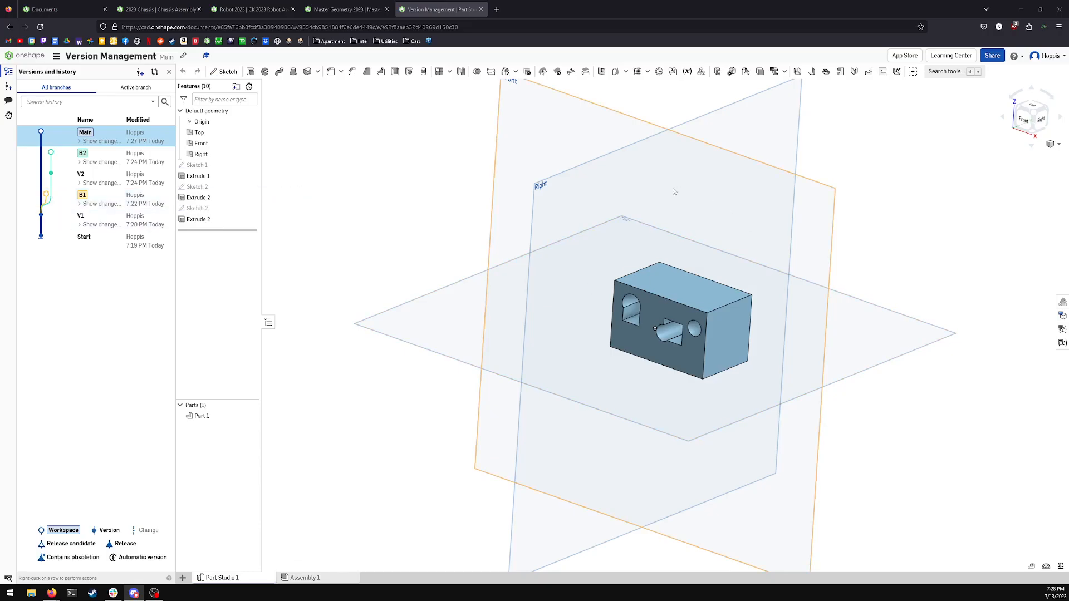
pyautogui.moveTo(629, 192); pyautogui.dragTo(547, 161, button='right')
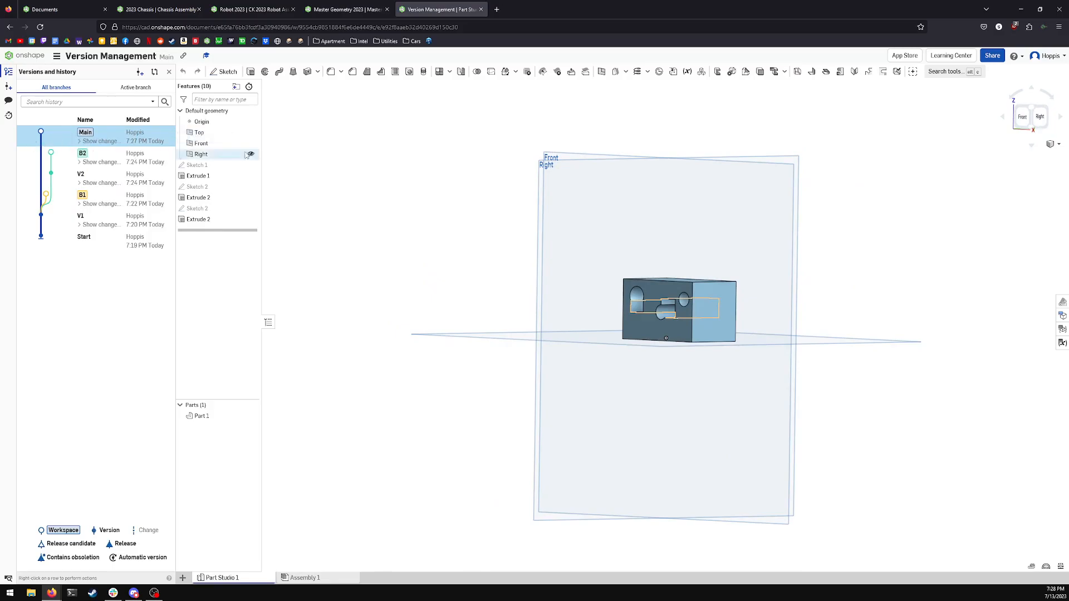
# Step: Create version V3 from Main with the description "Merged both branches for lightning patterns"
pyautogui.click(9, 86)
pyautogui.click(527, 136)
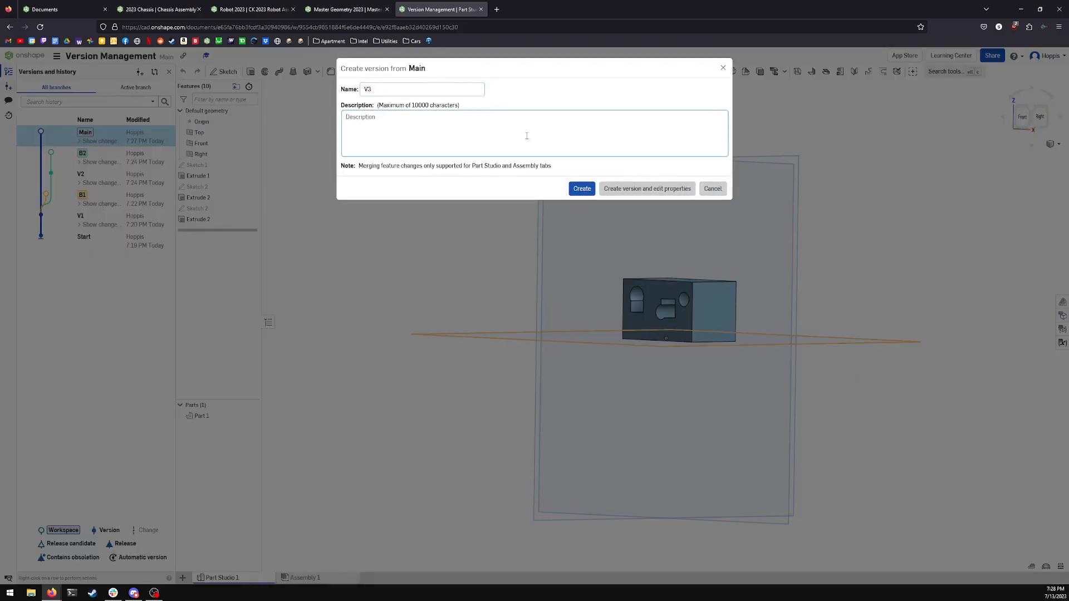
pyautogui.write('Merged both br')
pyautogui.hotkey('ctrl', 'a')
pyautogui.press('BackSpace')
pyautogui.write('Merged both branches for lightning patterns')
pyautogui.click(584, 192)
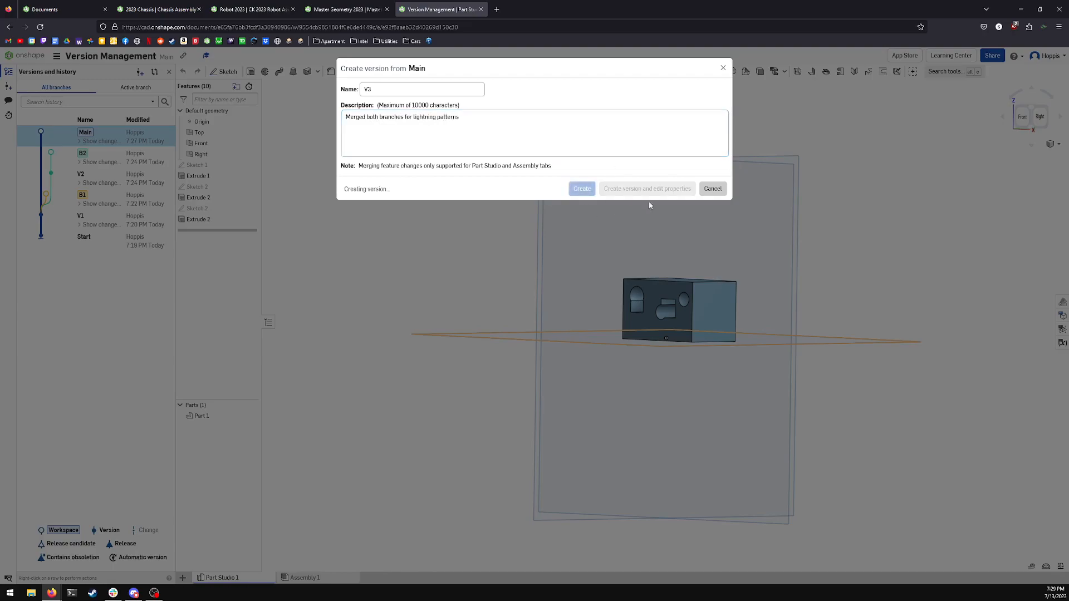
# Step: Start a new sketch on the Front plane in Main and draw a rectangle above and to one side of the block
pyautogui.moveTo(664, 233); pyautogui.dragTo(482, 129, button='right')
pyautogui.rightClick(482, 129)
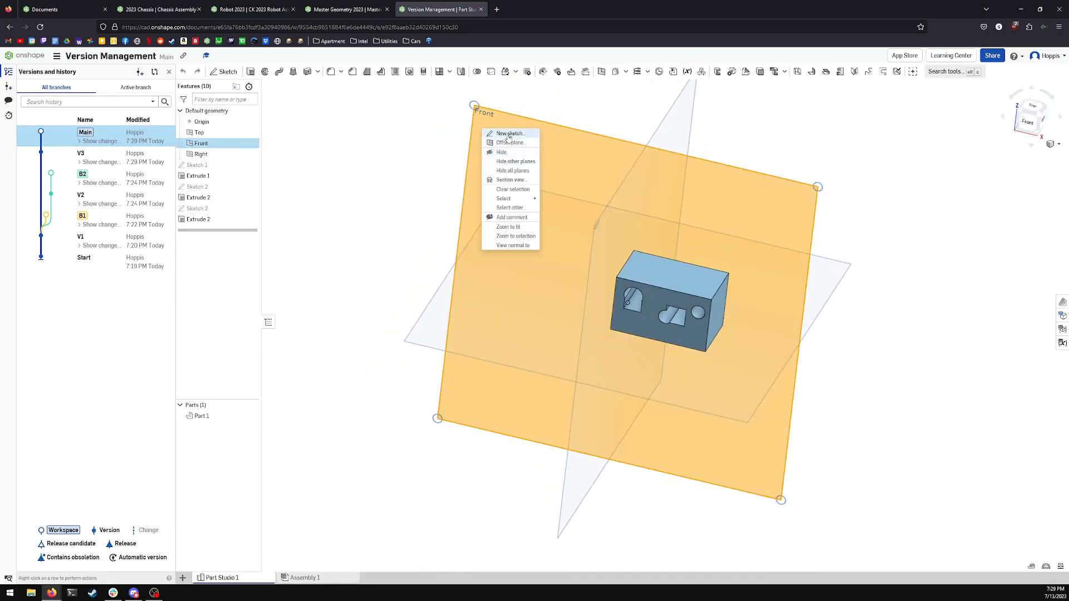
pyautogui.click(509, 133)
pyautogui.press('n')
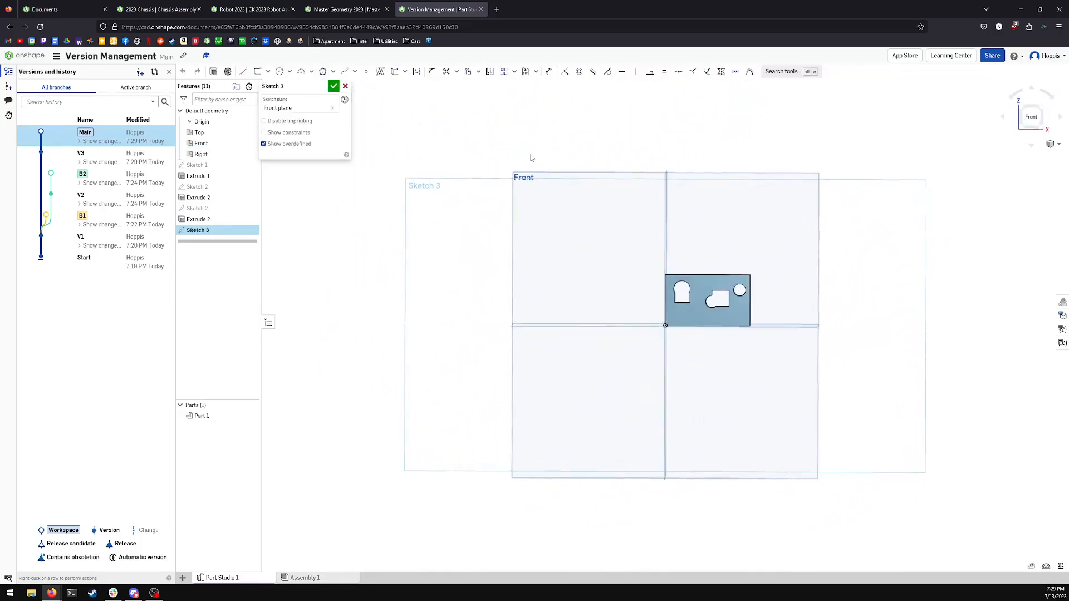
pyautogui.click(257, 72)
pyautogui.moveTo(550, 208); pyautogui.dragTo(597, 240)
# Step: Dimension the rectangle's lower edge vertically from the origin and set the distance to 1 in
pyautogui.click(665, 325)
pyautogui.click(622, 302)
pyautogui.write('3')
pyautogui.press('Return')
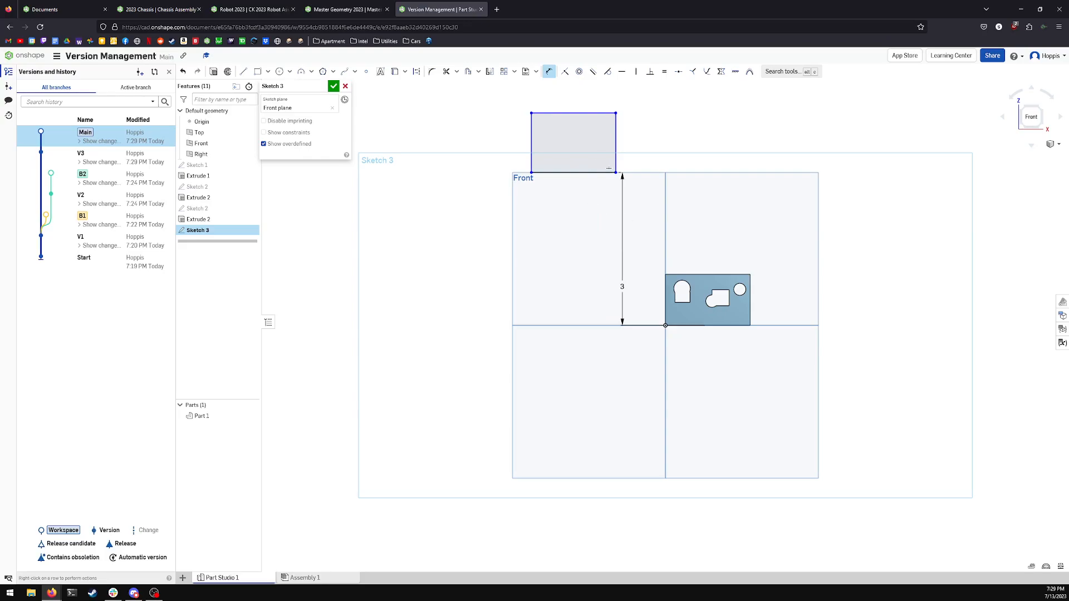
pyautogui.press('Escape')
pyautogui.doubleClick(623, 286)
pyautogui.write('1')
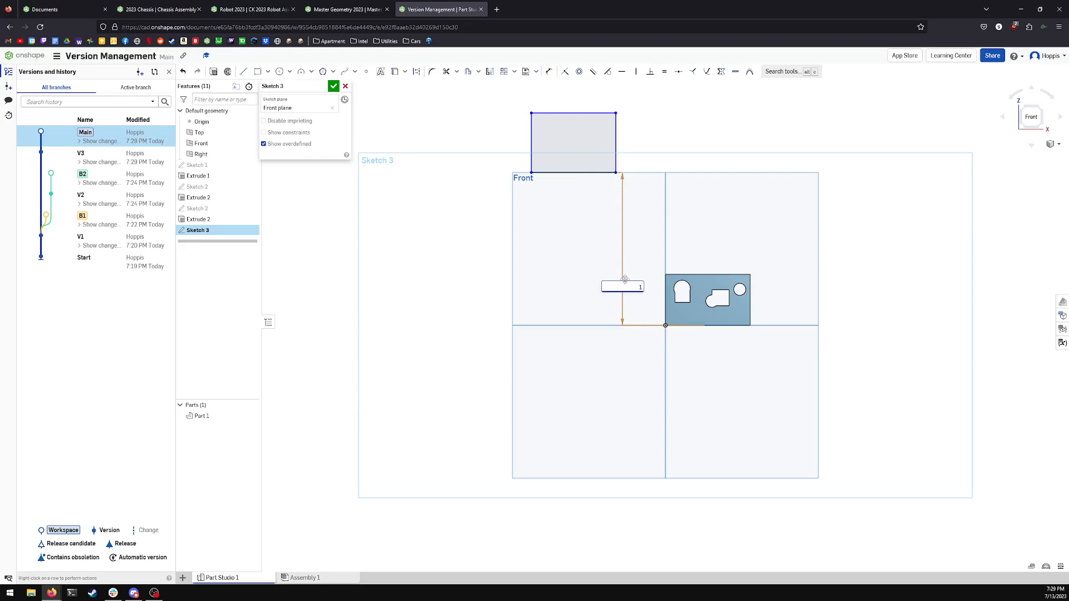
pyautogui.press('Return')
# Step: Dimension the rectangle 2 in high and 1 in wide
pyautogui.press('d')
pyautogui.click(588, 266)
pyautogui.click(591, 259)
pyautogui.write('2')
pyautogui.press('Return')
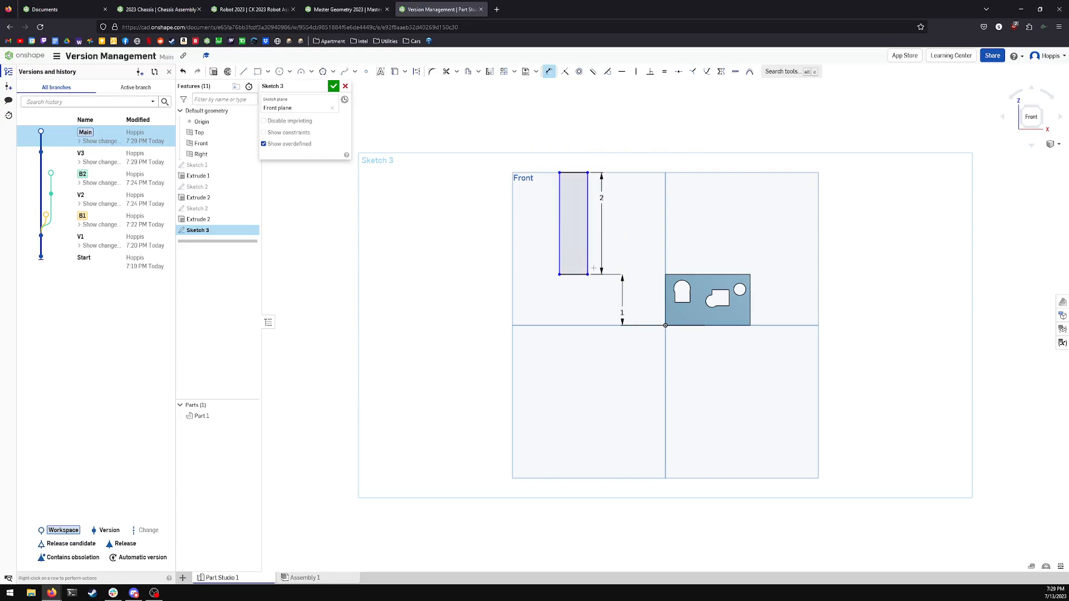
pyautogui.click(580, 275)
pyautogui.click(587, 289)
pyautogui.write('1')
pyautogui.press('Return')
pyautogui.press('Escape')
pyautogui.moveTo(537, 192); pyautogui.dragTo(545, 190)
pyautogui.press('d')
pyautogui.click(592, 274)
pyautogui.click(667, 326)
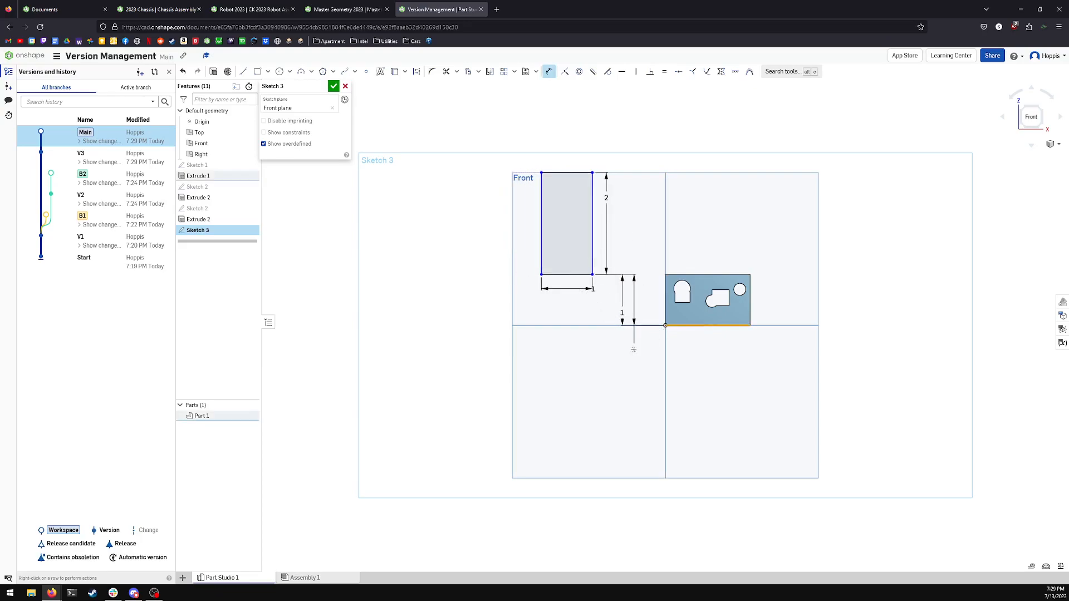
pyautogui.press('Escape')
# Step: Dimension the rectangle's lower corner nearest the block 1.5 in horizontally from the origin, and finish the sketch
pyautogui.press('d')
pyautogui.click(665, 326)
pyautogui.click(592, 275)
pyautogui.click(630, 354)
pyautogui.write('1')
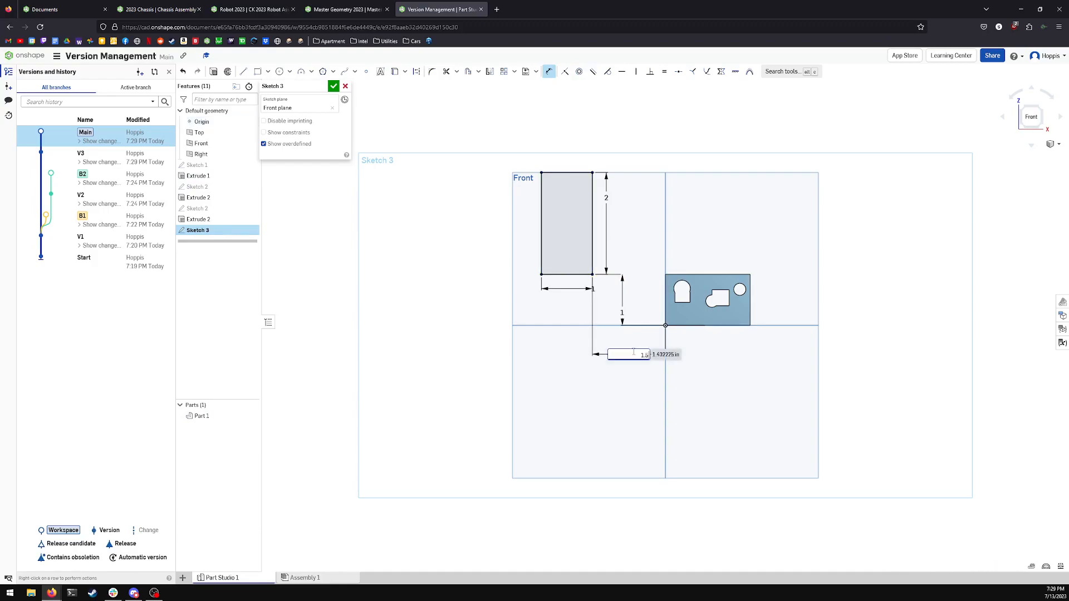
pyautogui.write('.5')
pyautogui.press('Return')
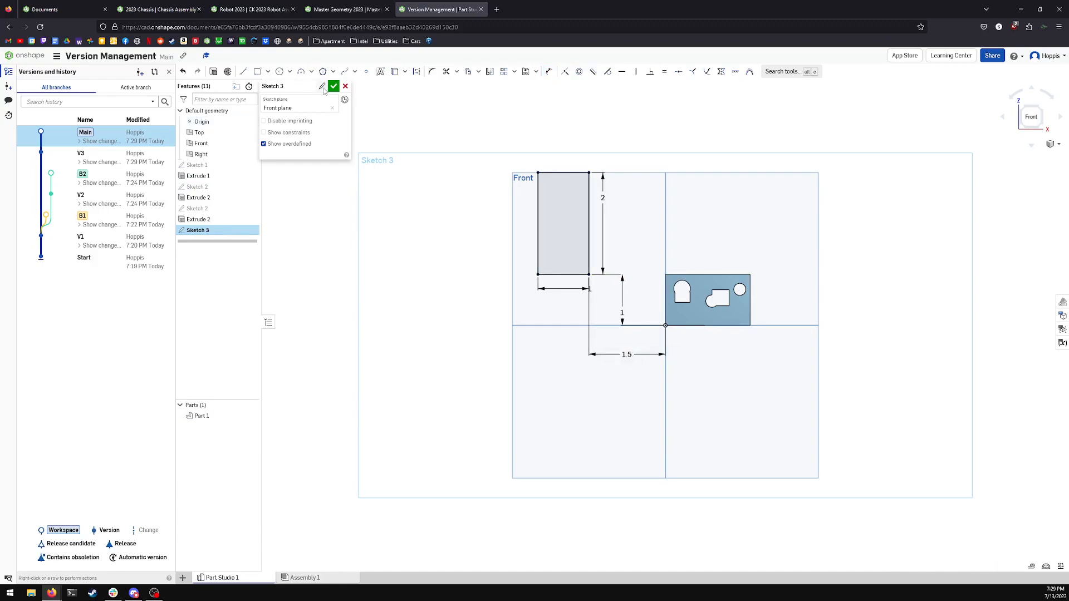
pyautogui.click(333, 86)
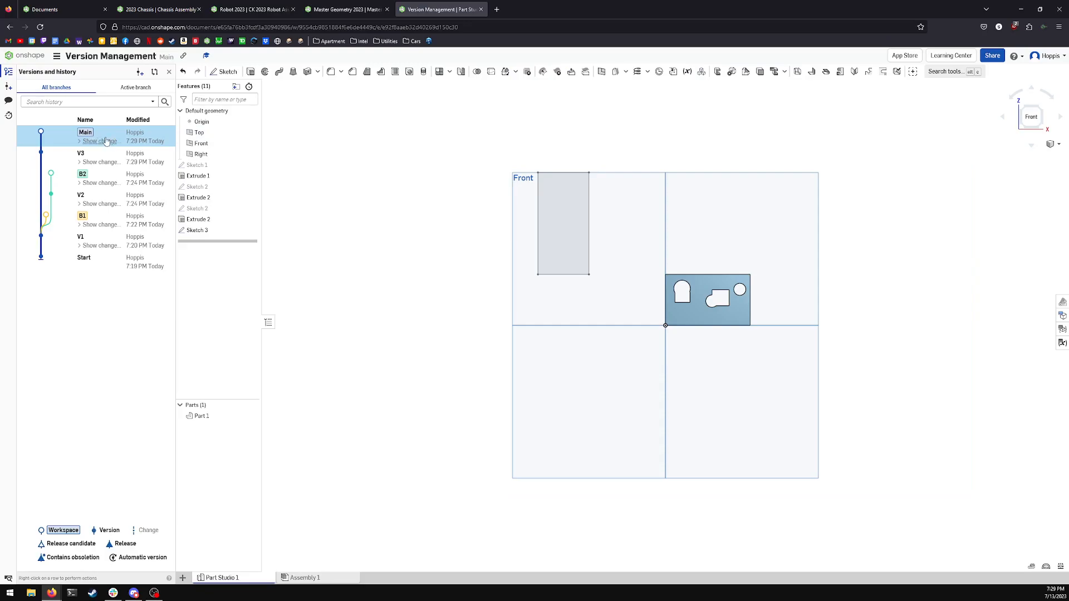
# Step: Create version V4 from Main with a description noting the added sketch geometry
pyautogui.click(12, 88)
pyautogui.click(382, 134)
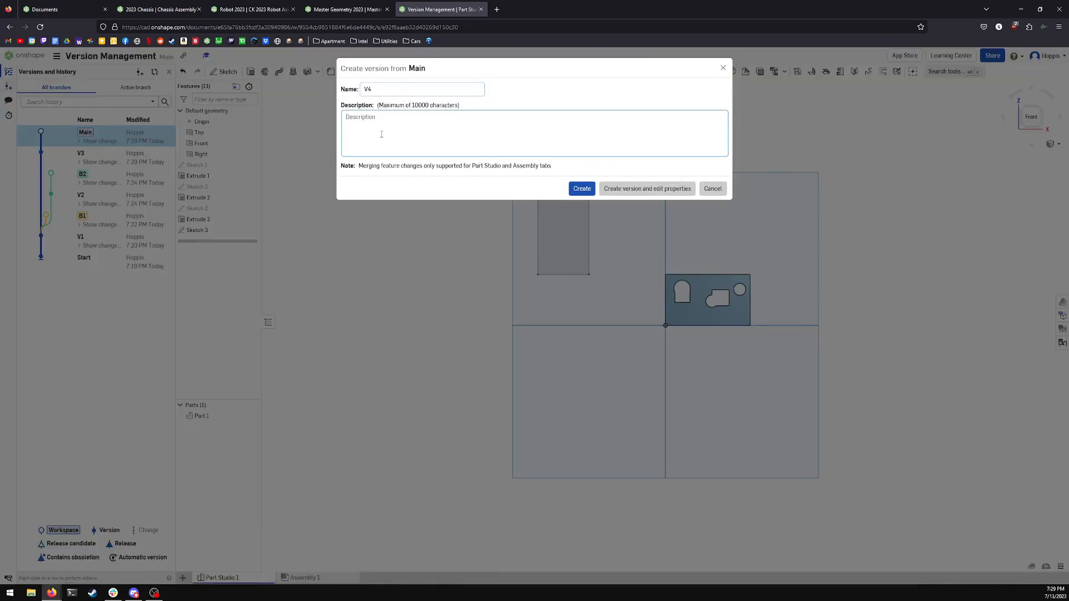
pyautogui.write('AddewdSketch geomet')
pyautogui.click(582, 188)
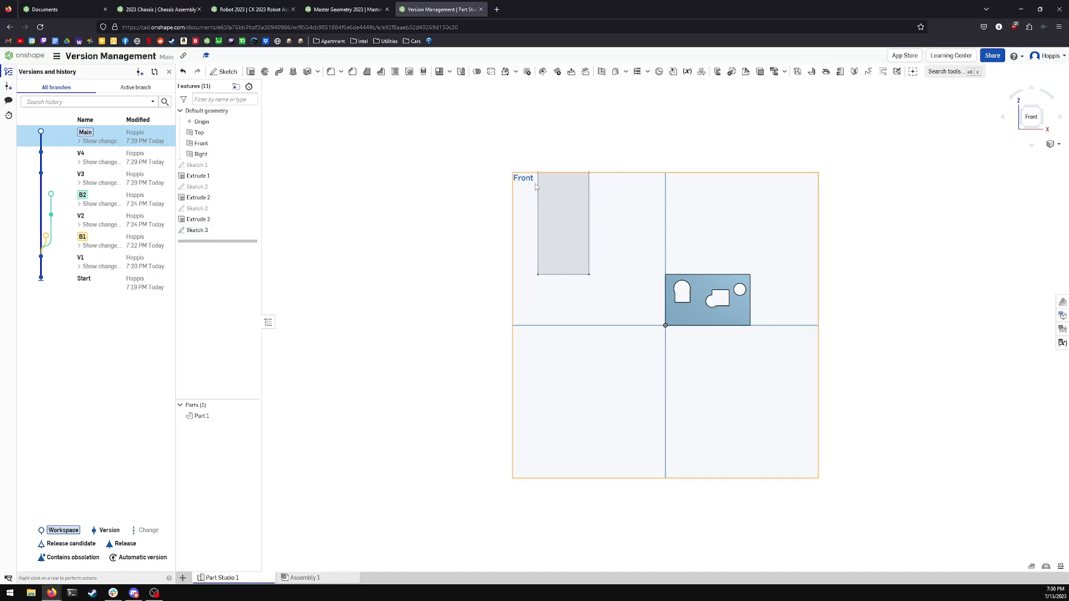
pyautogui.click(518, 177)
pyautogui.click(418, 182)
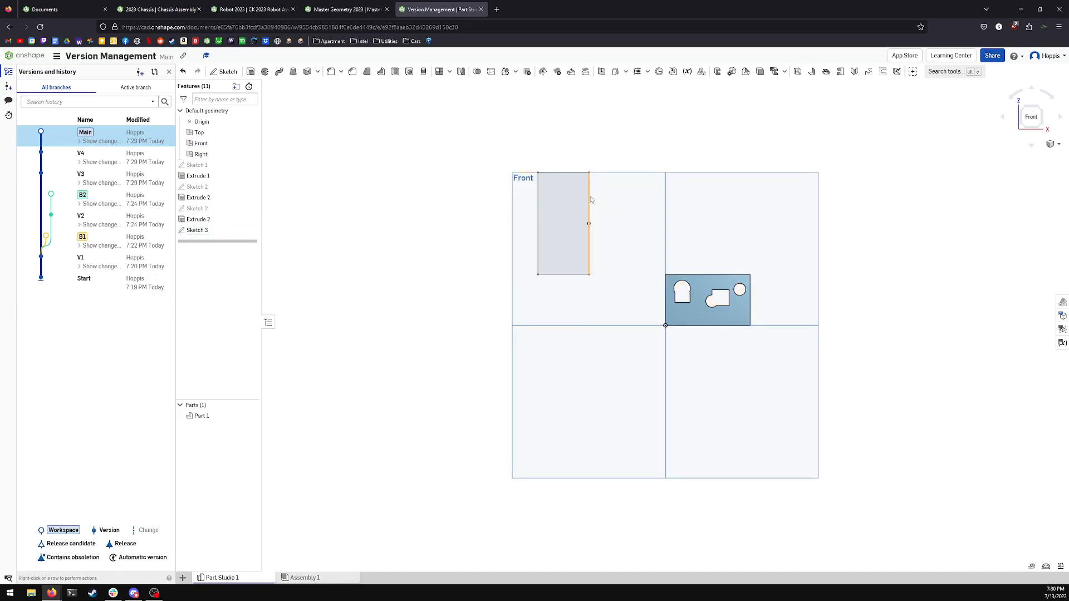
pyautogui.rightClick(99, 146)
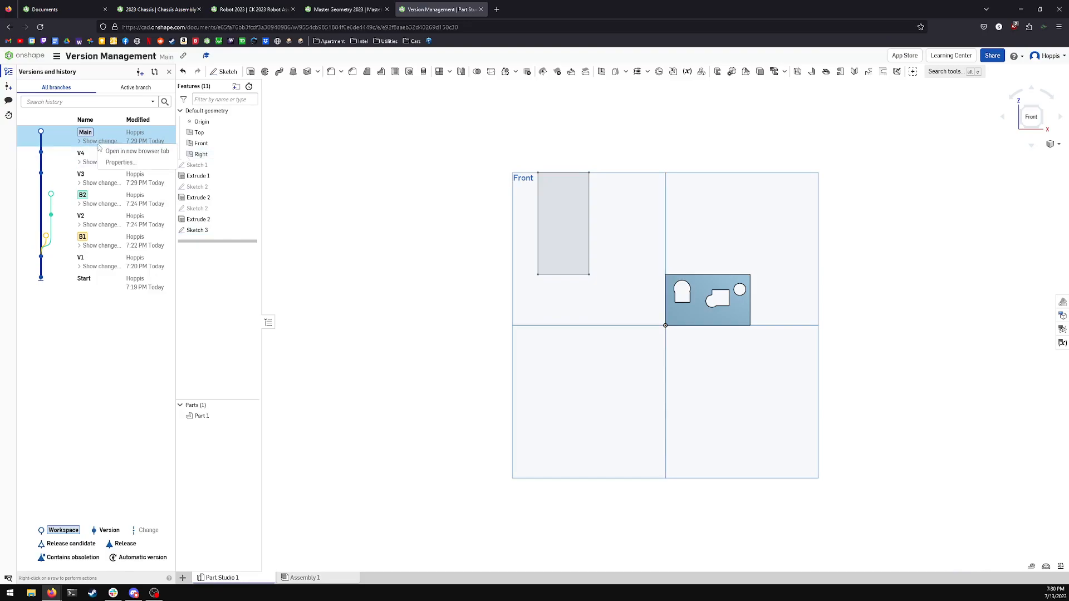
pyautogui.rightClick(57, 139)
pyautogui.rightClick(51, 158)
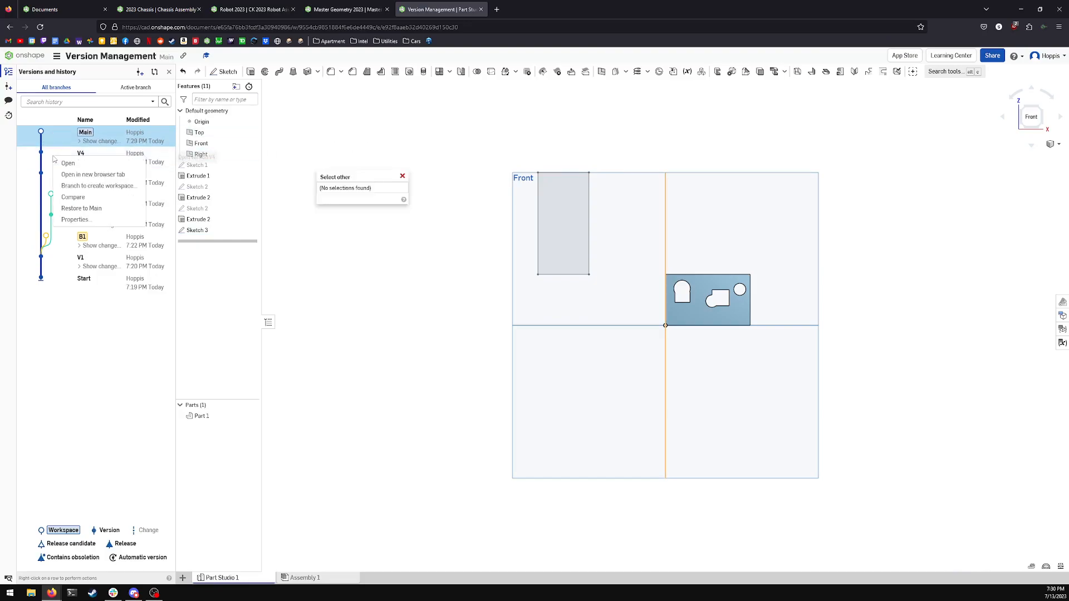
pyautogui.click(310, 269)
# Step: Branch version V4 into a new workspace B3 with the description "Trying to break 1", and copy the description text
pyautogui.click(56, 160)
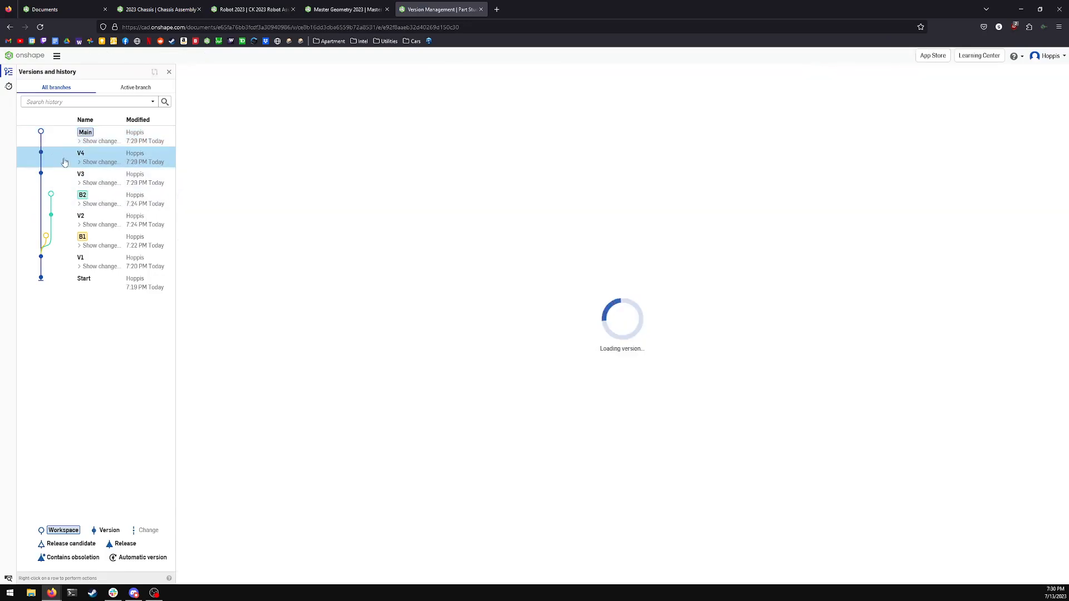
pyautogui.rightClick(56, 160)
pyautogui.click(74, 177)
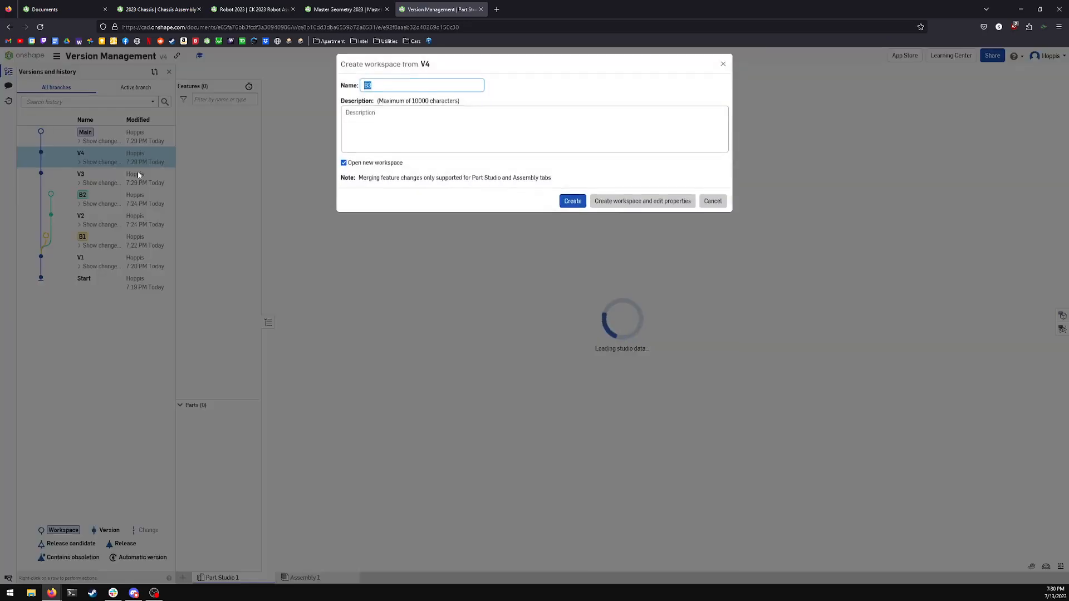
pyautogui.click(423, 116)
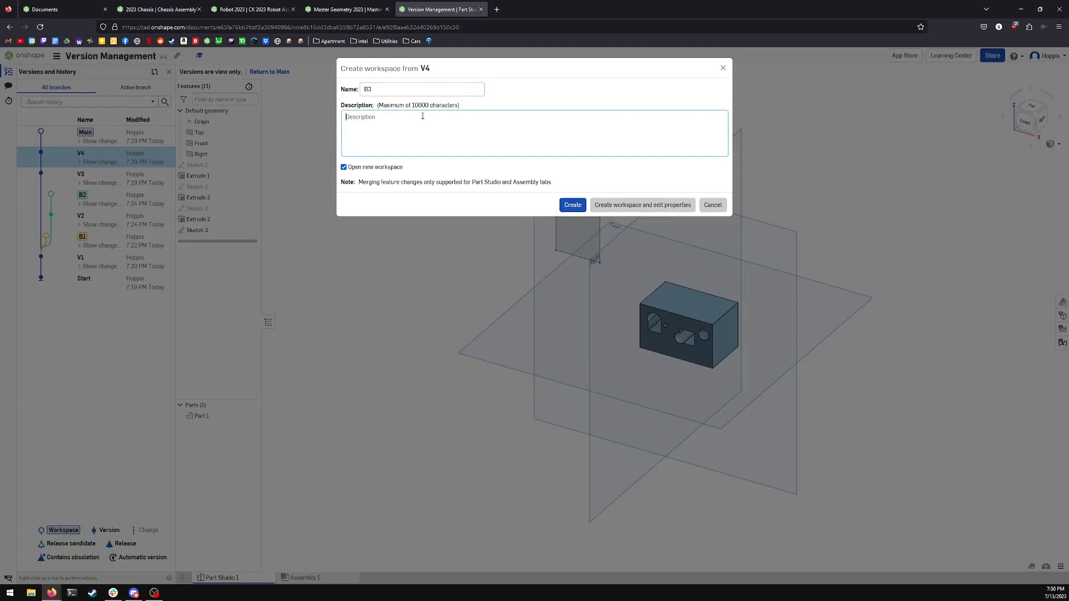
pyautogui.write('Trying to break 1')
pyautogui.hotkey('ctrl', 'a')
pyautogui.hotkey('ctrl', 'c')
pyautogui.click(572, 204)
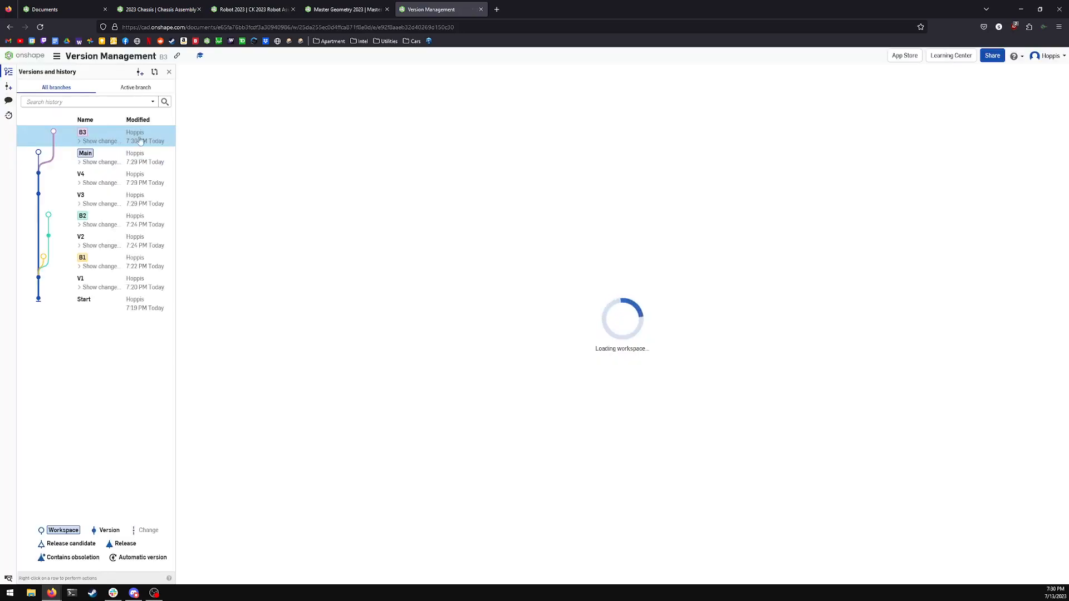
# Step: Branch version V4 into another workspace B4, reusing the copied "Trying to break" description
pyautogui.click(62, 177)
pyautogui.rightClick(63, 180)
pyautogui.click(100, 196)
pyautogui.click(392, 135)
pyautogui.hotkey('ctrl', 'v')
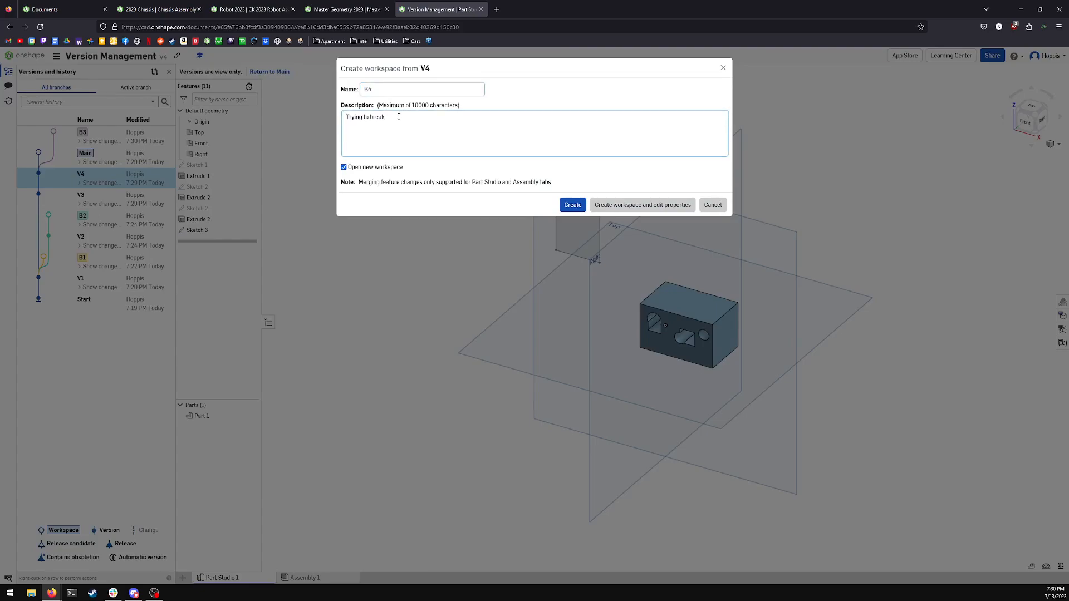
pyautogui.click(572, 204)
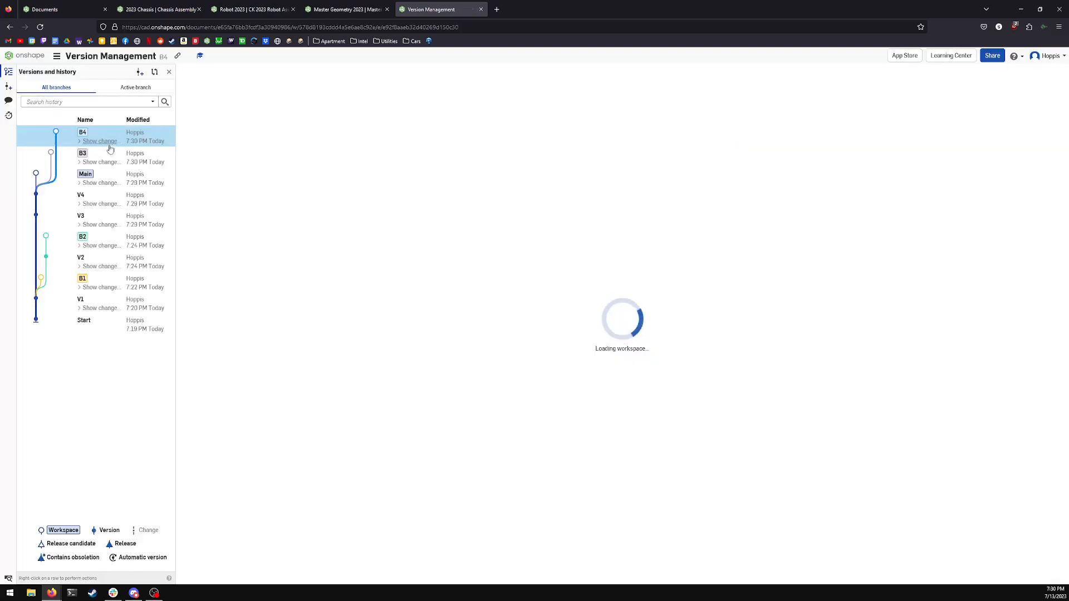
# Step: In workspace B3, edit Sketch 3 and set the rectangle's height to 1 in
pyautogui.click(47, 162)
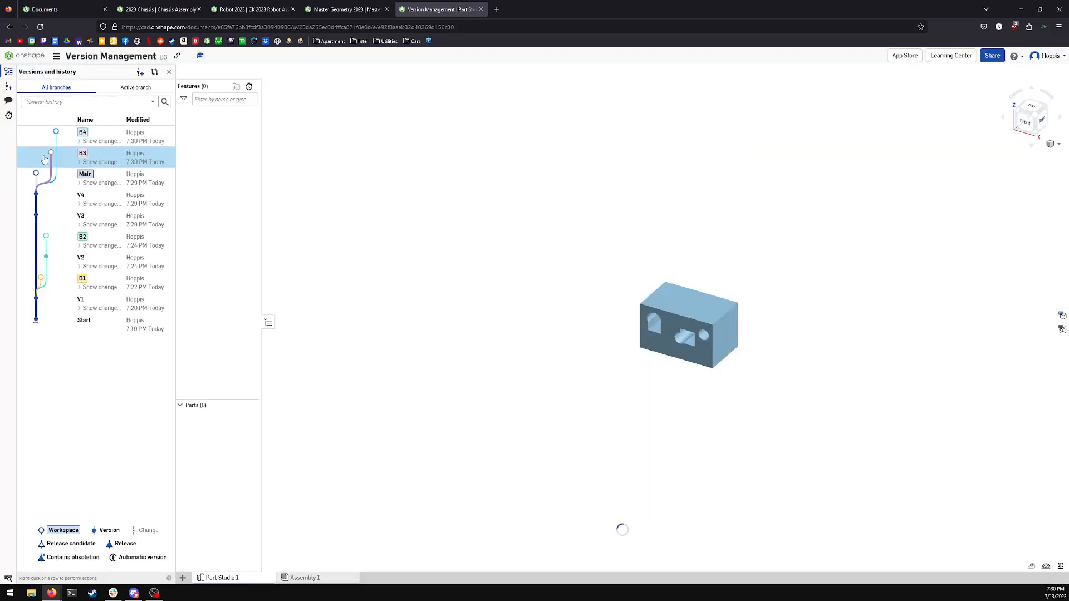
pyautogui.rightClick(596, 204)
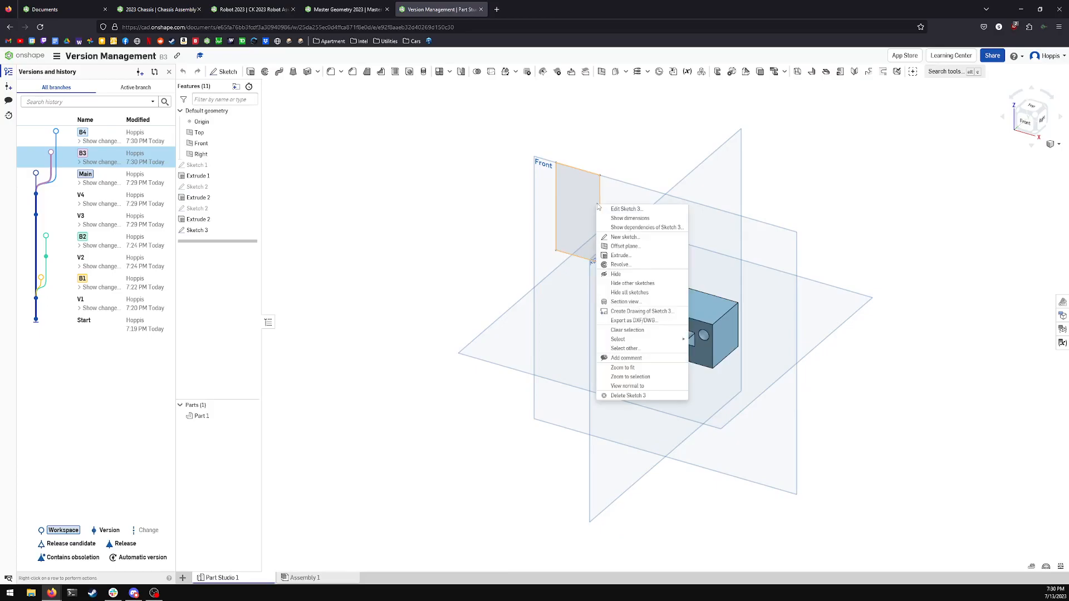
pyautogui.click(623, 209)
pyautogui.doubleClick(613, 202)
pyautogui.write('1')
pyautogui.press('Return')
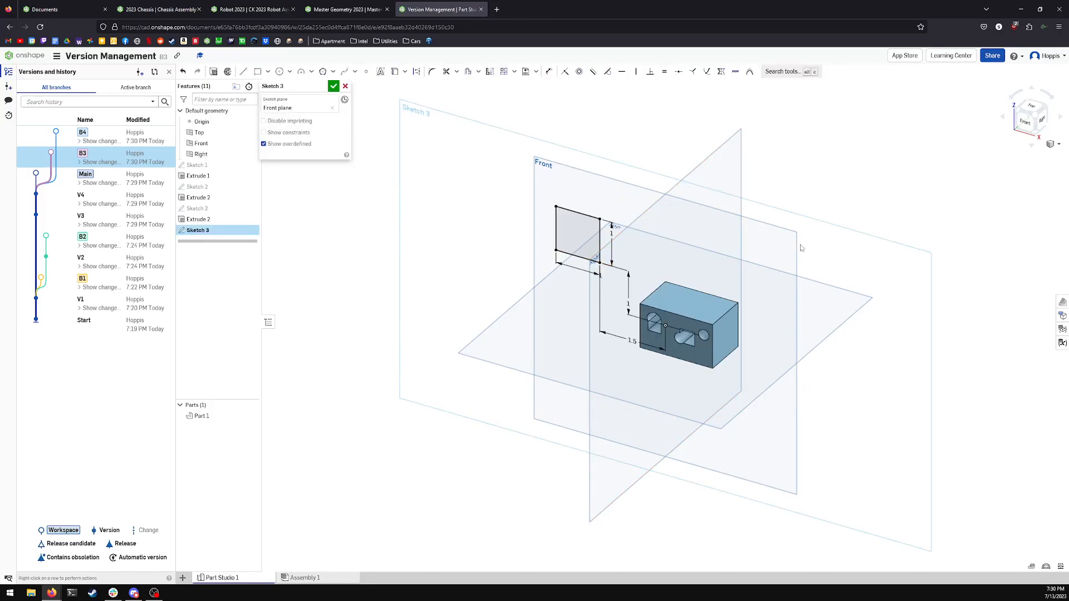
pyautogui.click(333, 87)
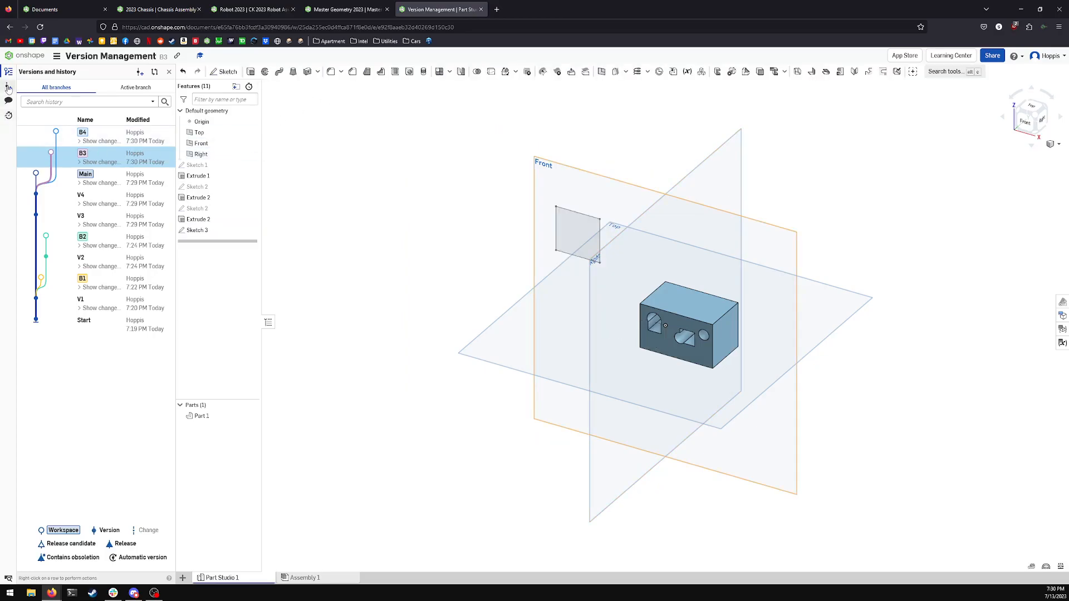
# Step: Create version V5 from B3 with the description "Changed Geometry", and open workspace B4
pyautogui.click(9, 86)
pyautogui.write('Changed Geometry')
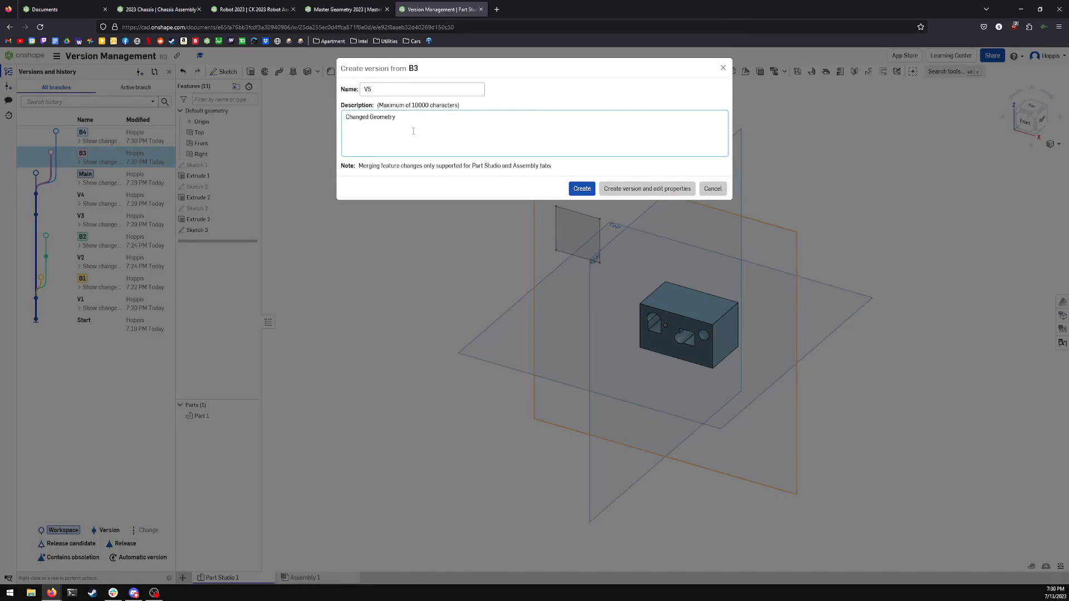
pyautogui.click(589, 189)
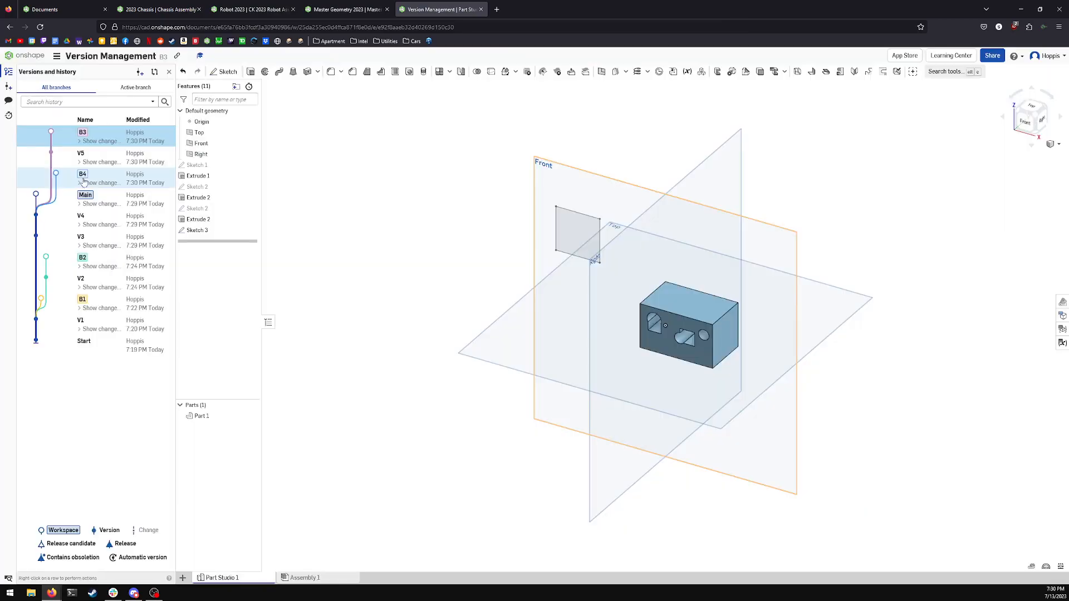
pyautogui.click(84, 176)
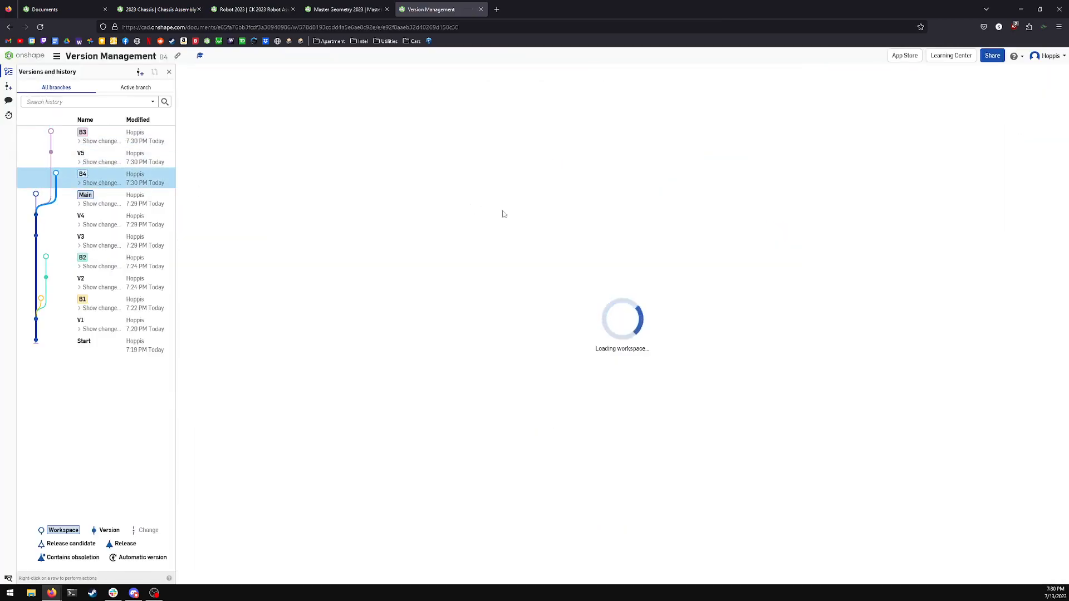
pyautogui.rightClick(599, 203)
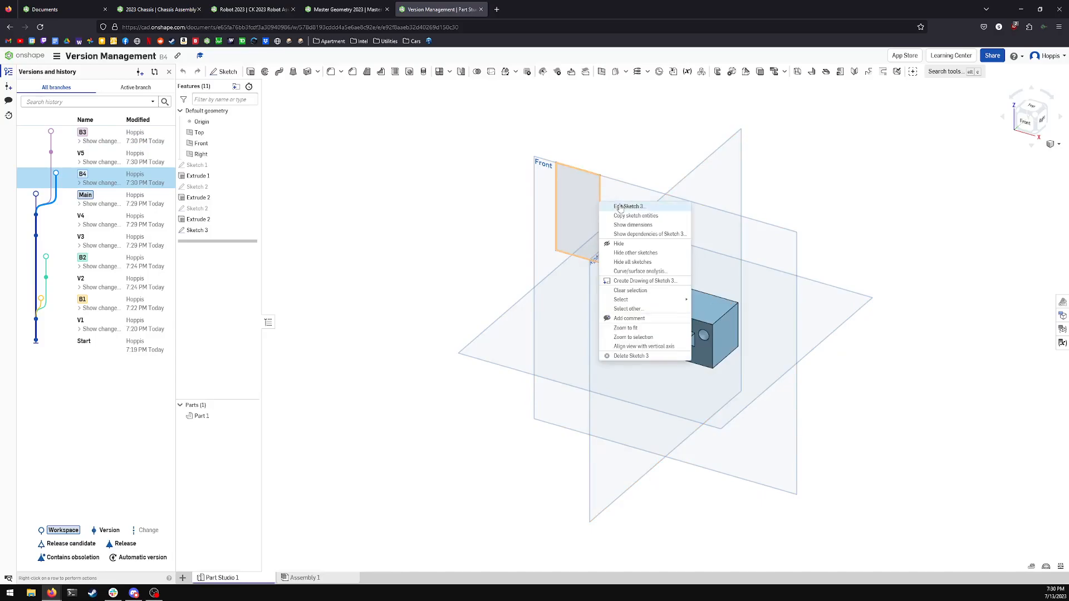
pyautogui.click(608, 207)
pyautogui.doubleClick(611, 201)
pyautogui.write('3')
pyautogui.press('Return')
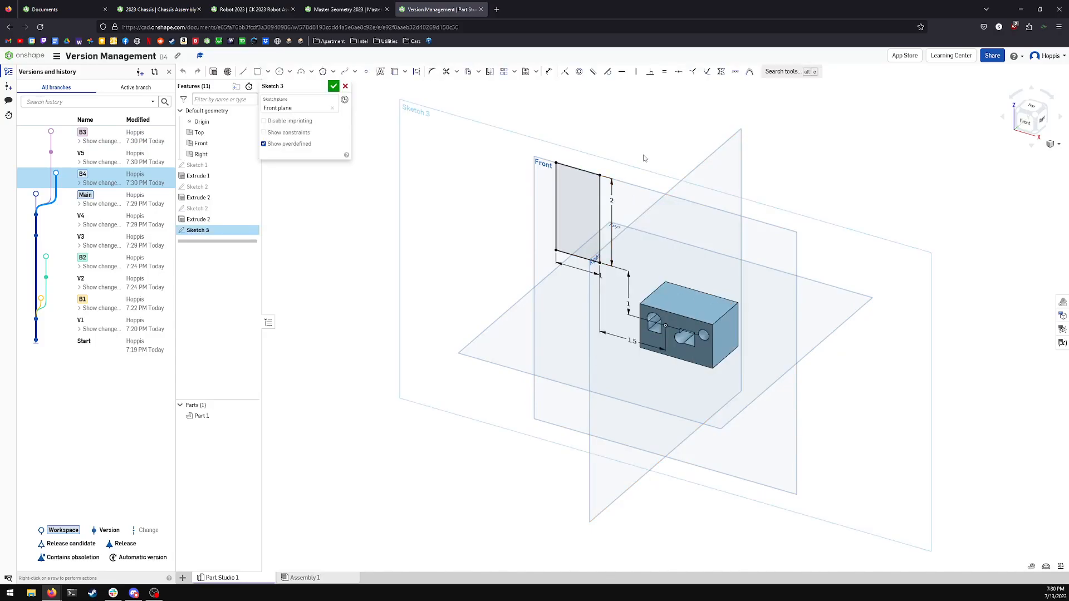
pyautogui.click(345, 85)
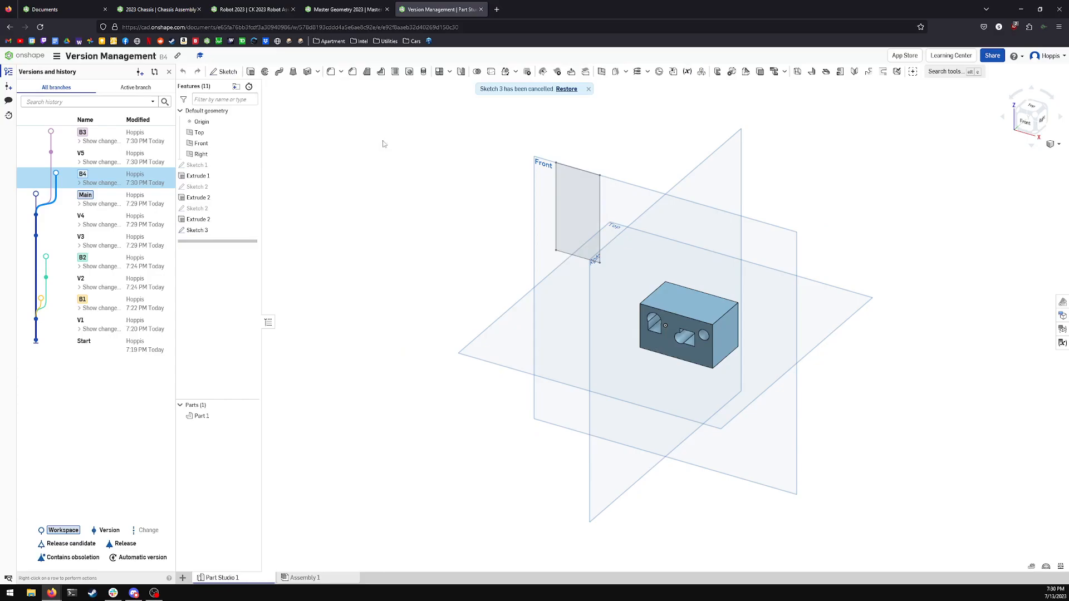
# Step: Edit Sketch 3 in workspace B4 and set the rectangle's height to 3 in
pyautogui.rightClick(600, 213)
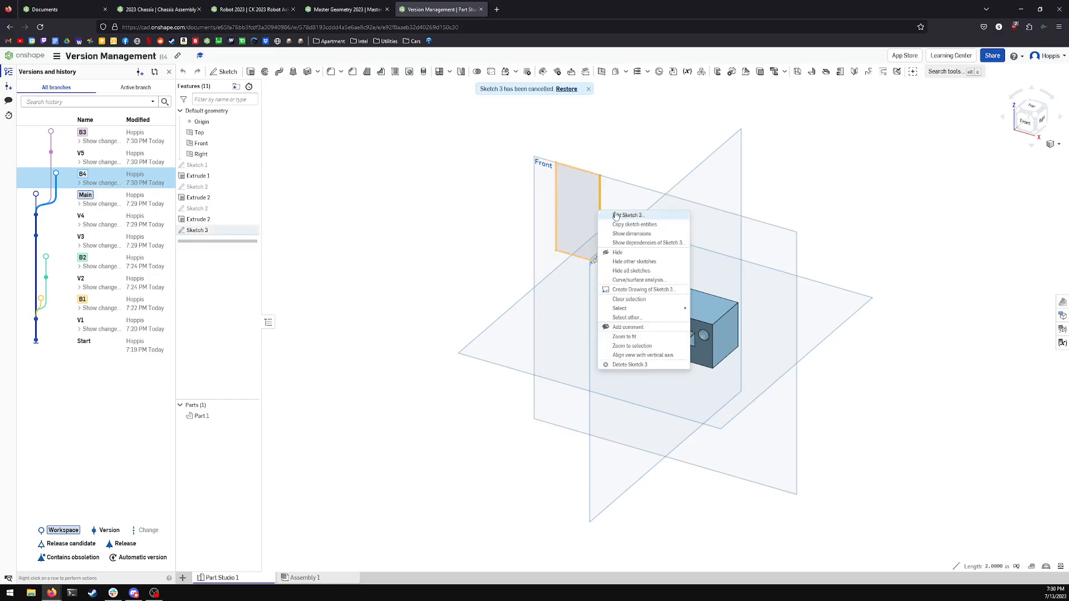
pyautogui.click(613, 211)
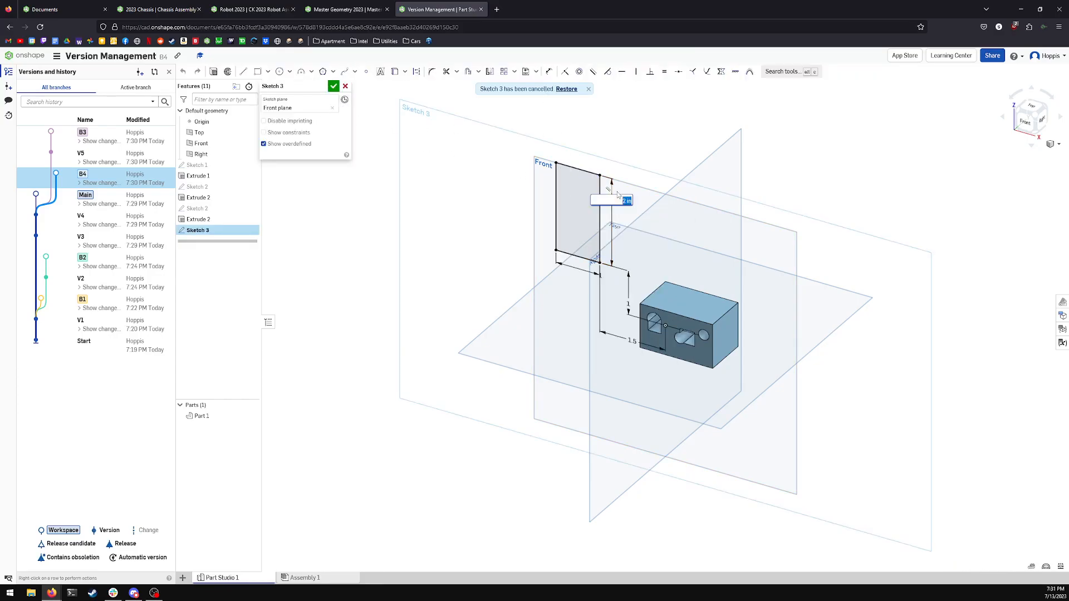
pyautogui.click(345, 86)
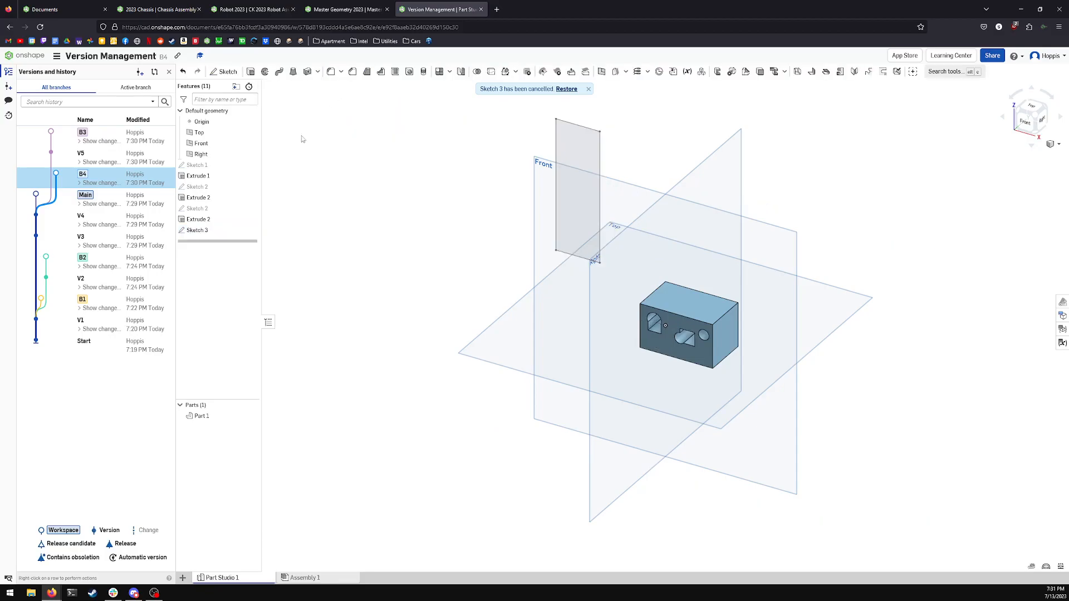
# Step: Create version V6 from B4 with the description "Changed Geometry"
pyautogui.click(8, 87)
pyautogui.click(373, 132)
pyautogui.write('Changed Geometry')
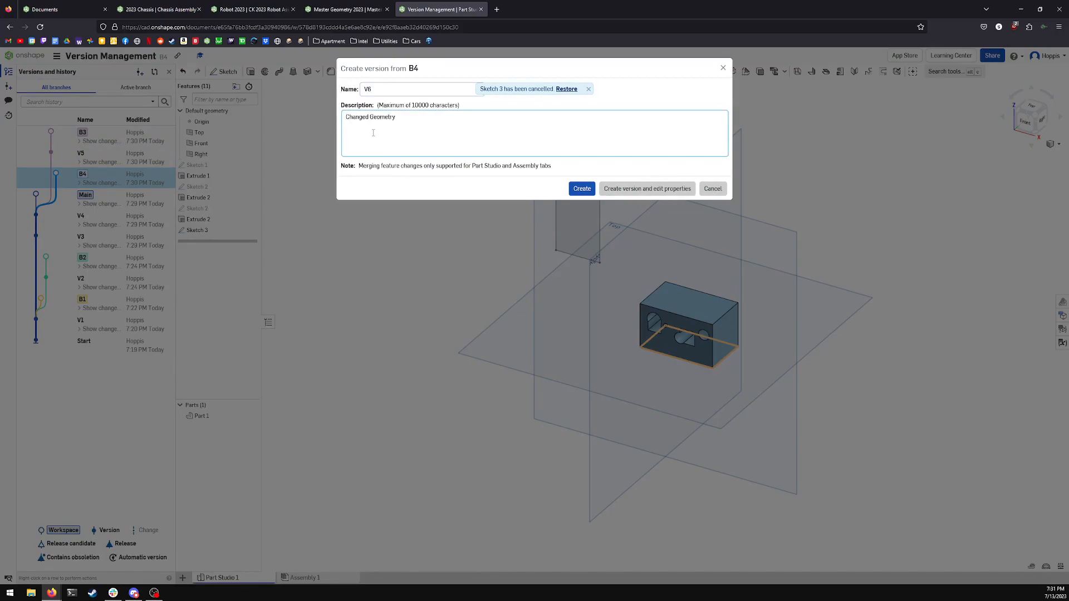
pyautogui.click(581, 188)
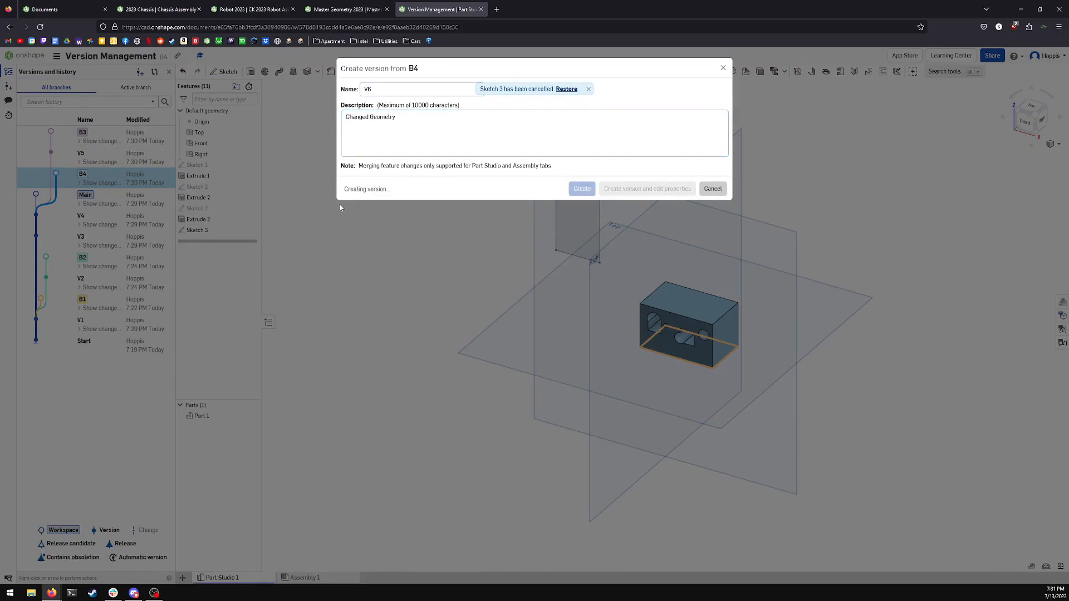
# Step: Open workspace Main and merge B3 into it, replacing Part Studio 1 with the B3 version
pyautogui.click(52, 181)
pyautogui.rightClick(28, 182)
pyautogui.click(38, 223)
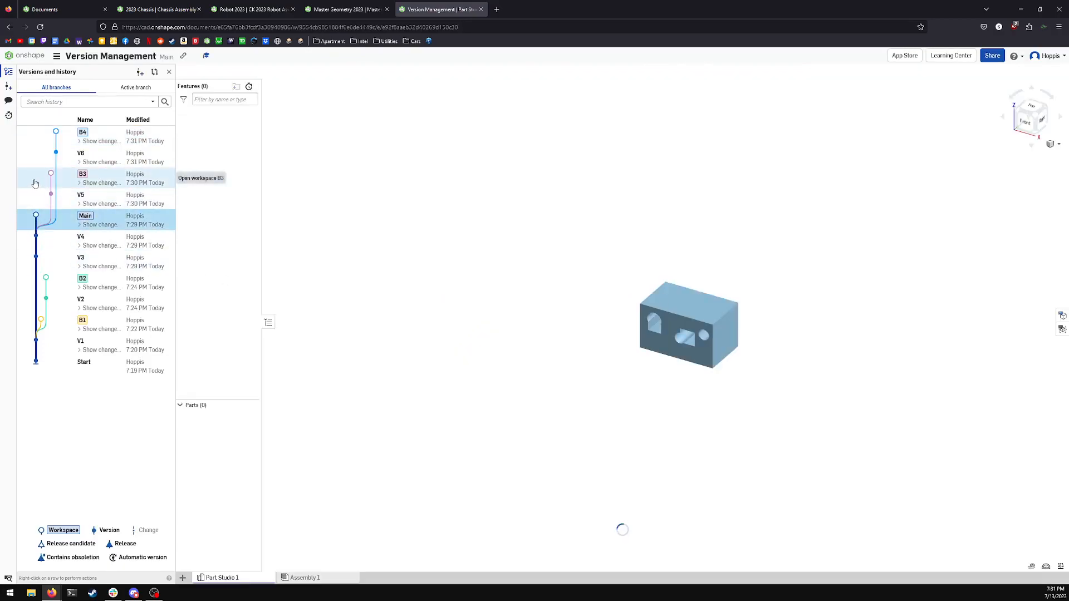
pyautogui.rightClick(34, 182)
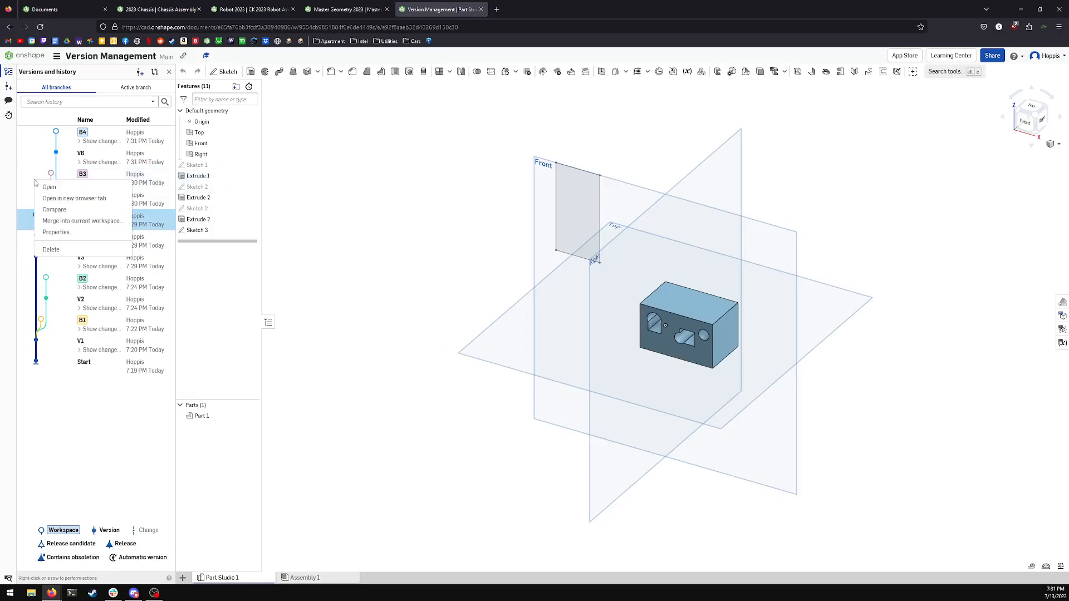
pyautogui.click(74, 223)
pyautogui.click(631, 159)
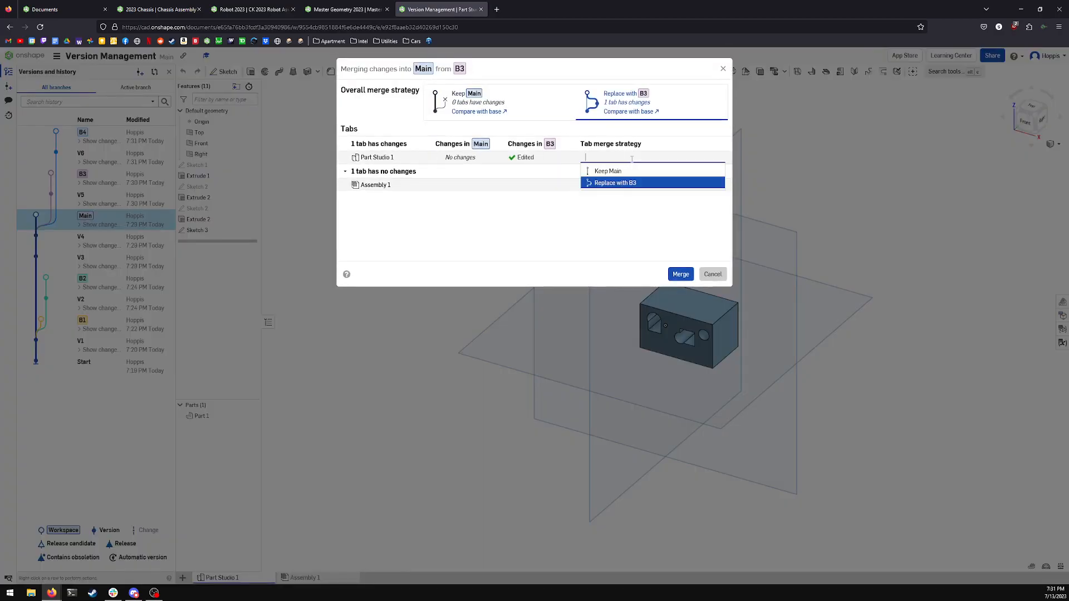
pyautogui.click(641, 183)
pyautogui.click(681, 274)
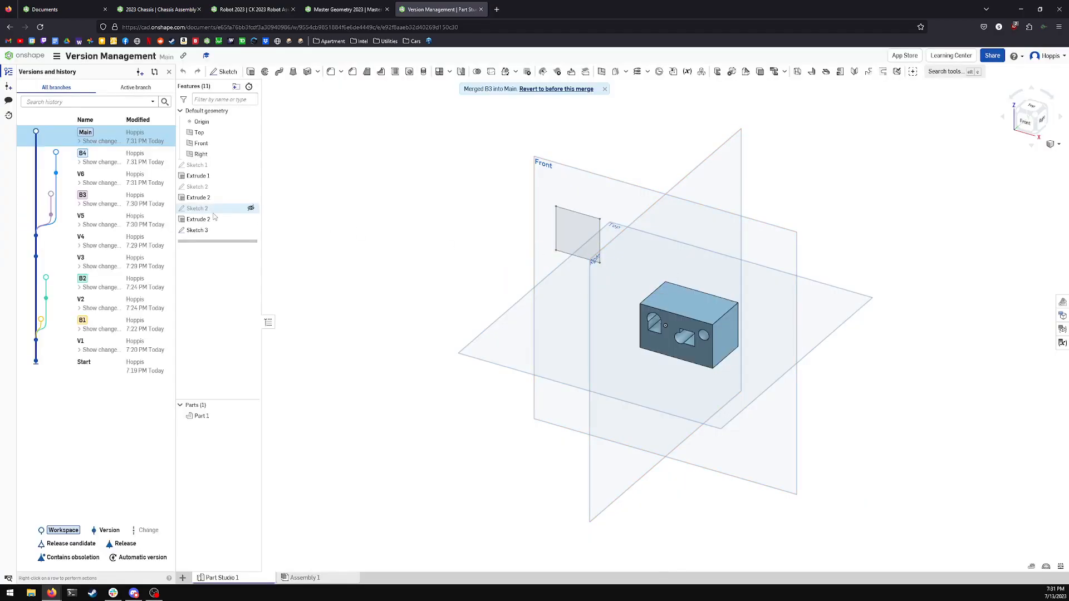
# Step: Merge B4 into Main, using the strategy of merging changes from both for Part Studio 1
pyautogui.rightClick(46, 162)
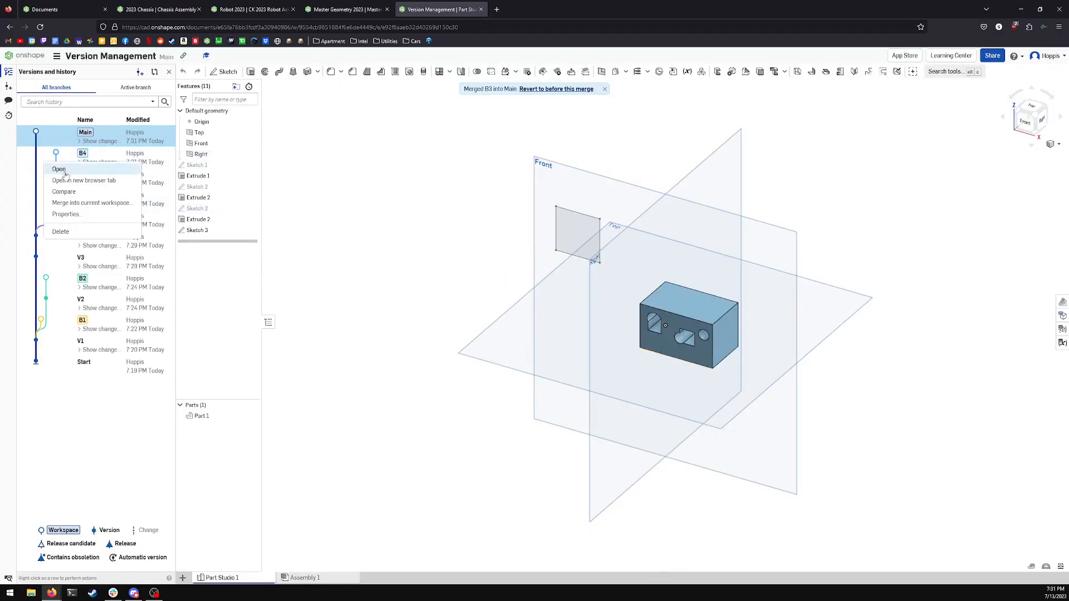
pyautogui.click(74, 204)
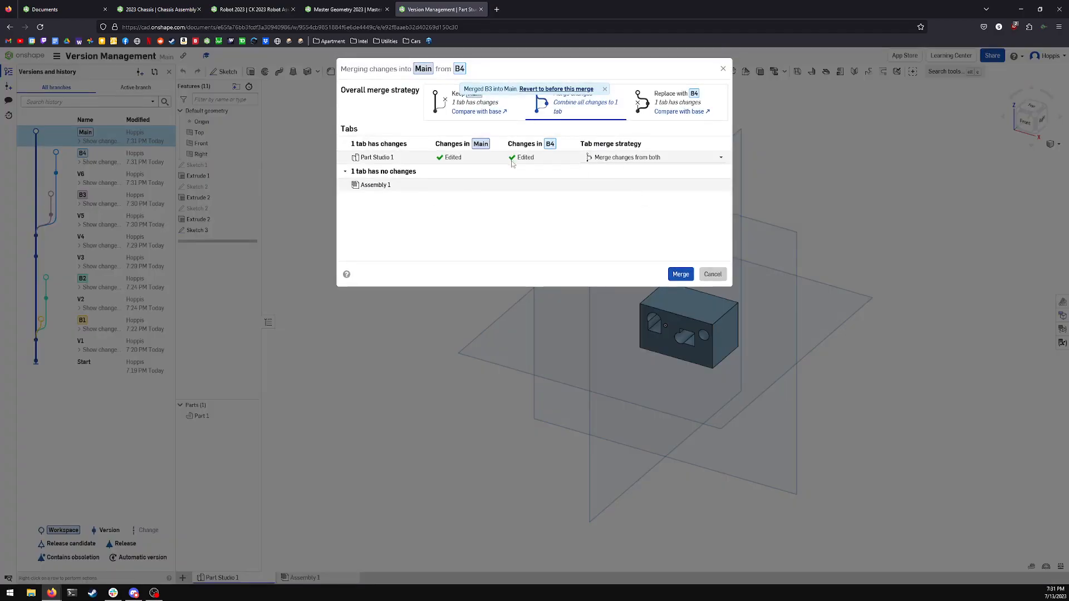
pyautogui.click(345, 171)
pyautogui.click(345, 171)
pyautogui.click(345, 171)
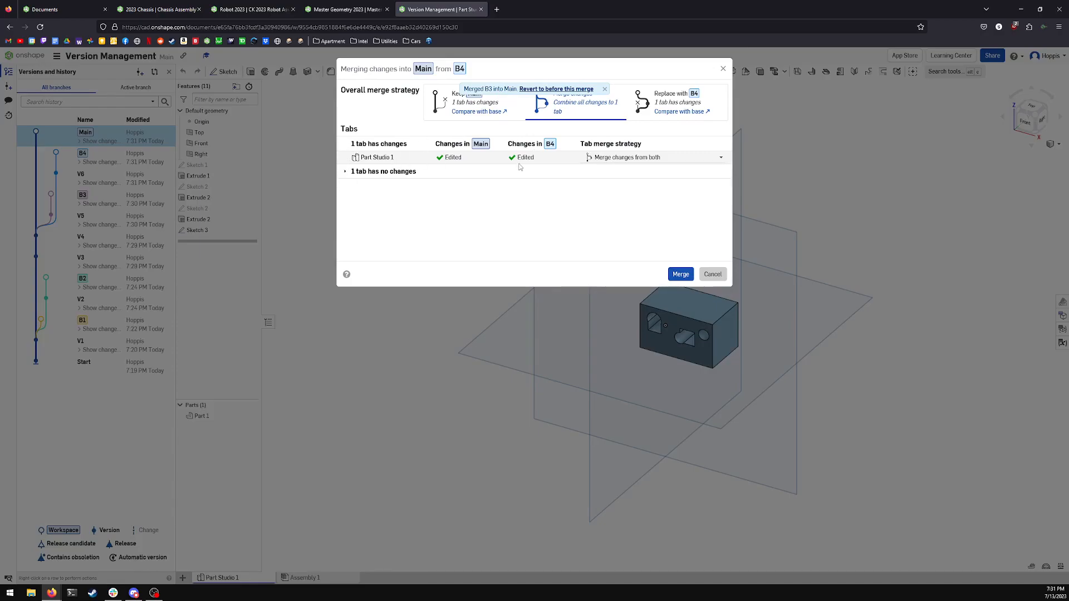
pyautogui.click(608, 157)
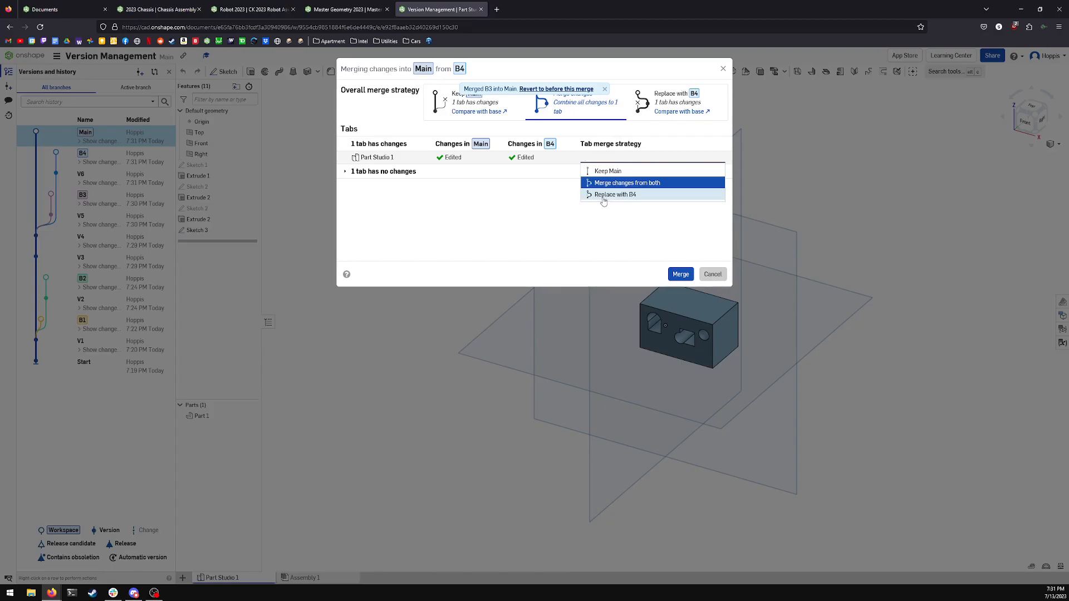
pyautogui.click(612, 183)
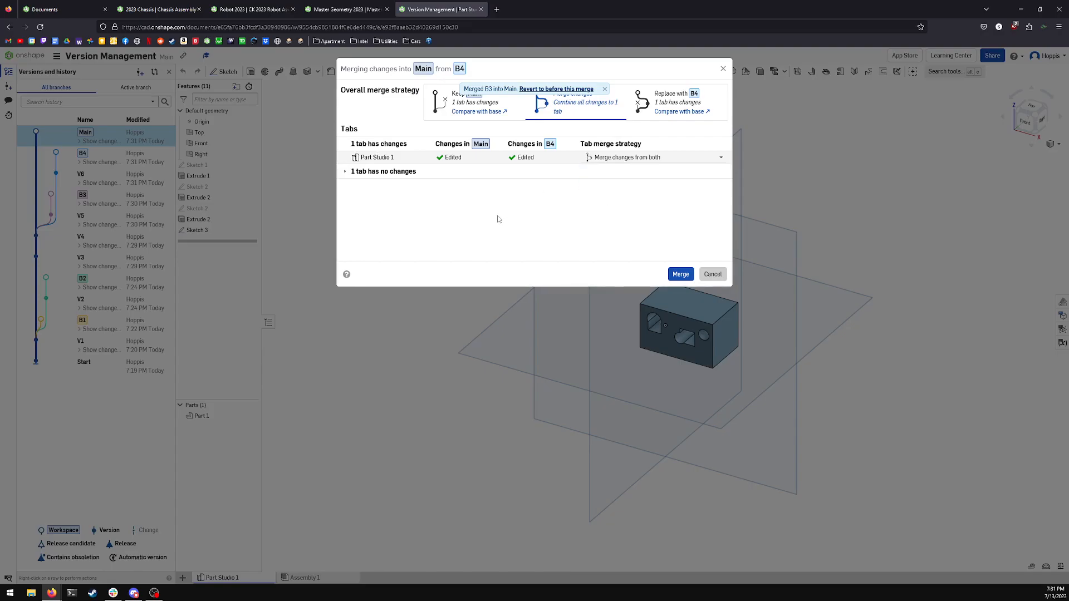
pyautogui.click(604, 89)
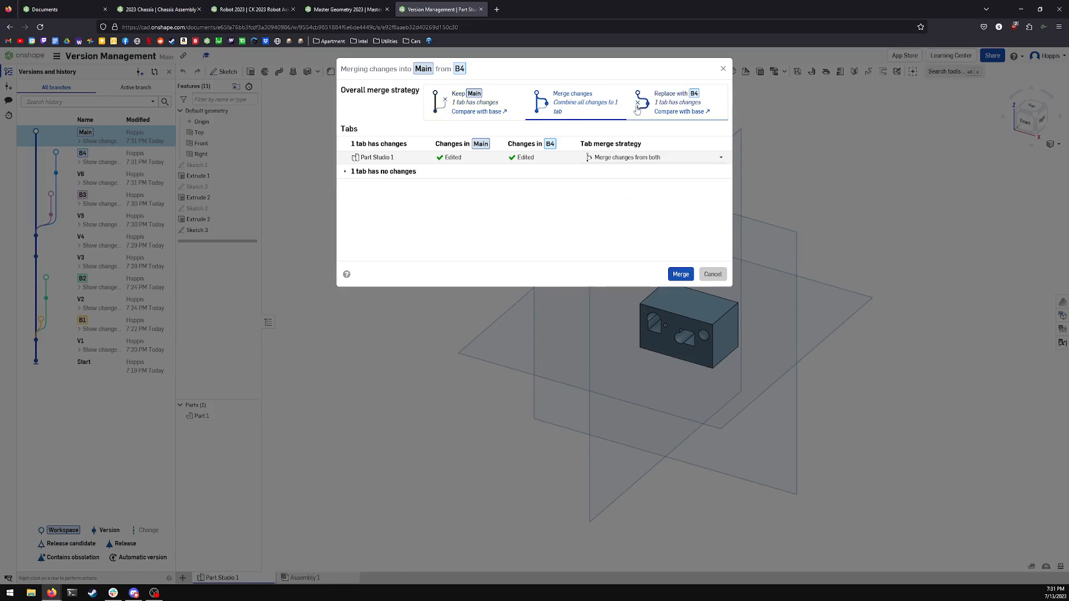
pyautogui.click(684, 274)
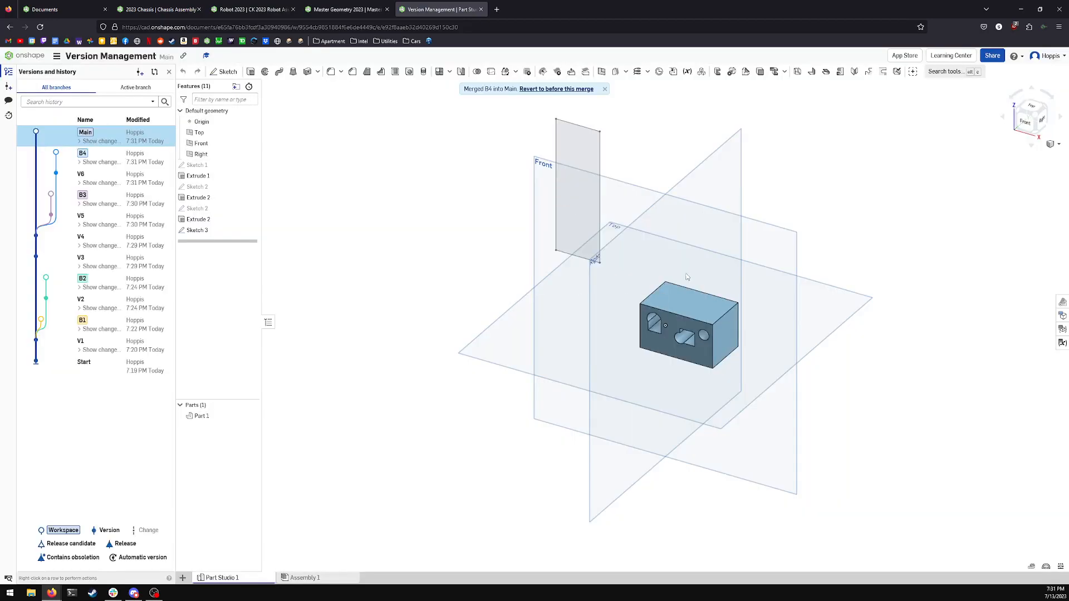
pyautogui.moveTo(587, 181)
pyautogui.mouseDown(button='right')
pyautogui.moveTo(694, 169)
pyautogui.moveTo(676, 168)
pyautogui.mouseUp(button='right')
pyautogui.click(580, 159)
pyautogui.click(628, 145)
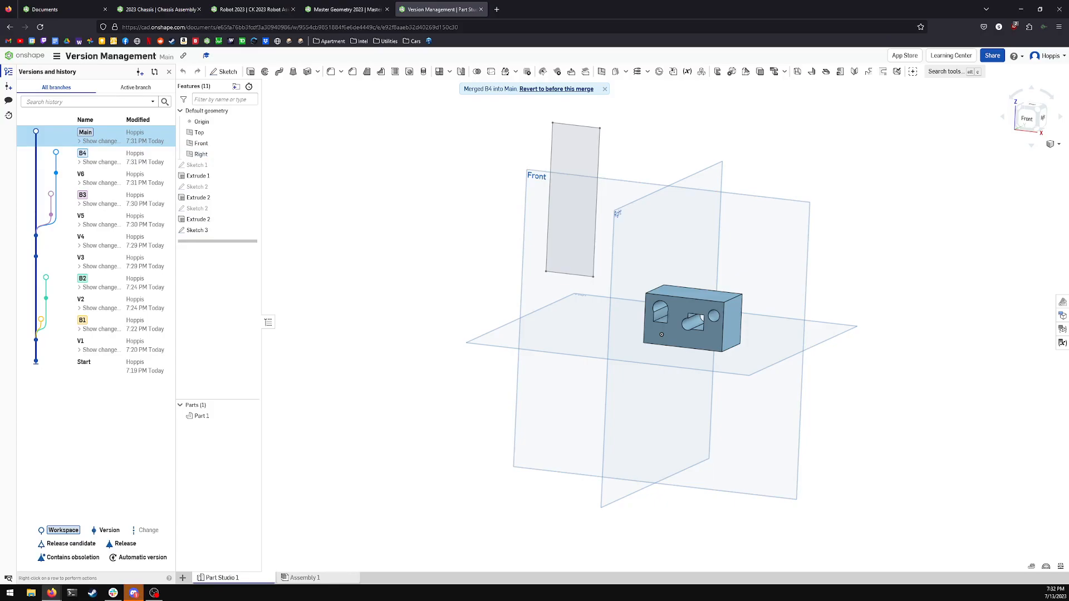
pyautogui.moveTo(932, 221); pyautogui.dragTo(902, 208, button='right')
pyautogui.click(606, 89)
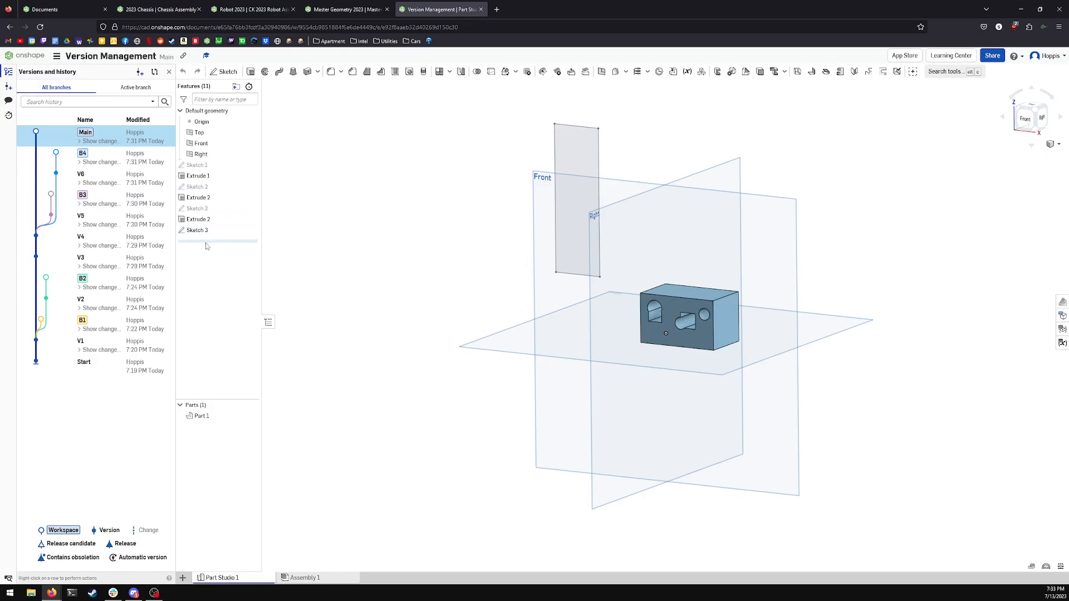
# Step: Roll the feature history back to just before the first Extrude 2, and return it to the end after Sketch 3
pyautogui.moveTo(205, 243)
pyautogui.mouseDown()
pyautogui.moveTo(220, 219)
pyautogui.moveTo(222, 167)
pyautogui.moveTo(221, 199)
pyautogui.moveTo(215, 192)
pyautogui.mouseUp()
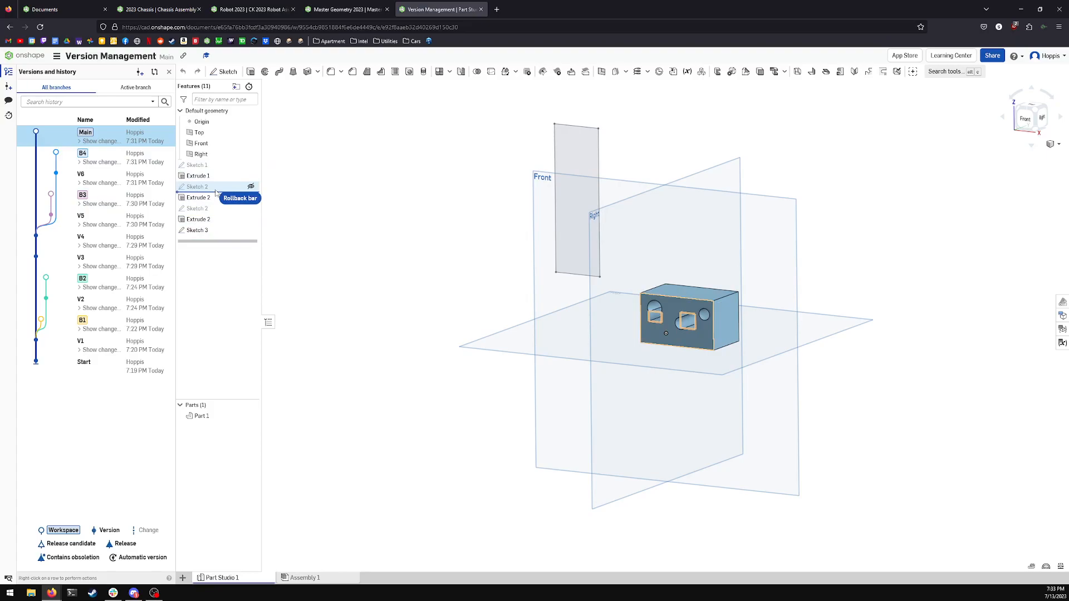
pyautogui.moveTo(216, 192); pyautogui.dragTo(215, 193)
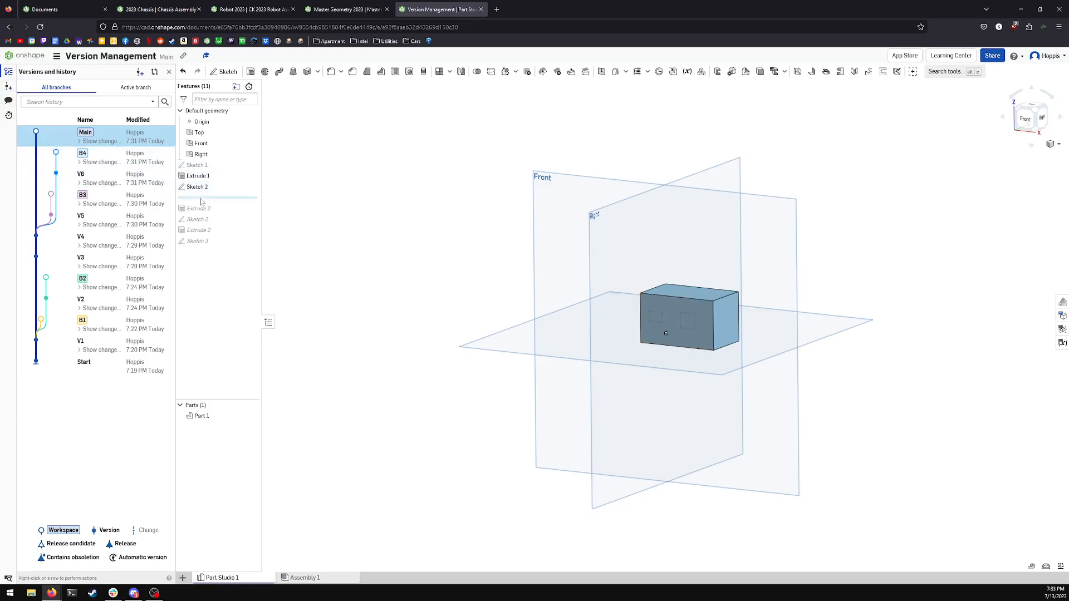
pyautogui.moveTo(202, 202); pyautogui.dragTo(206, 249)
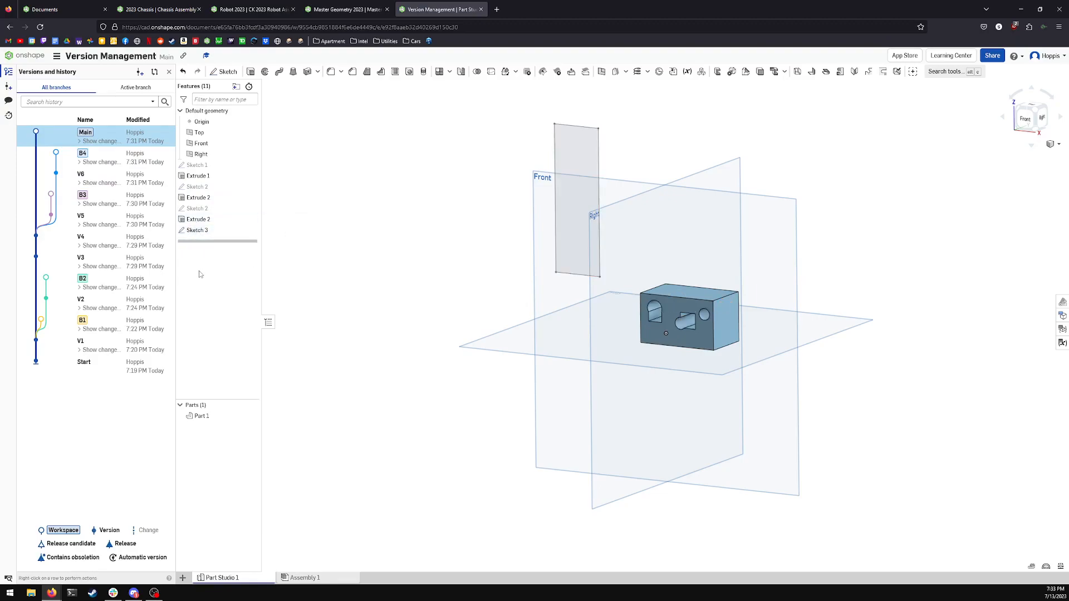
pyautogui.click(205, 233)
pyautogui.rightClick(206, 233)
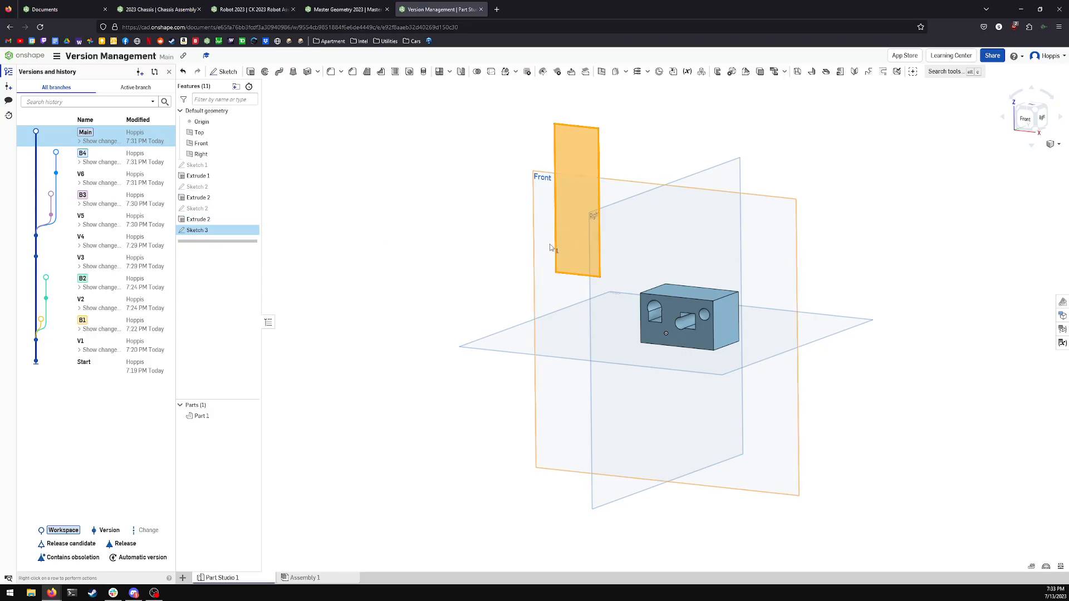
pyautogui.click(469, 249)
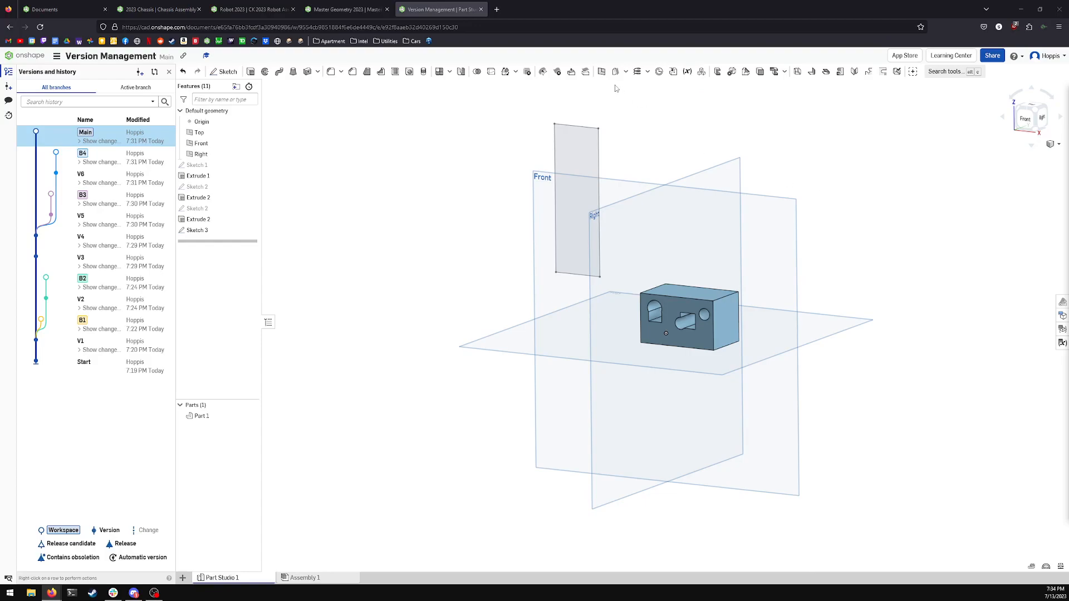
pyautogui.click(687, 73)
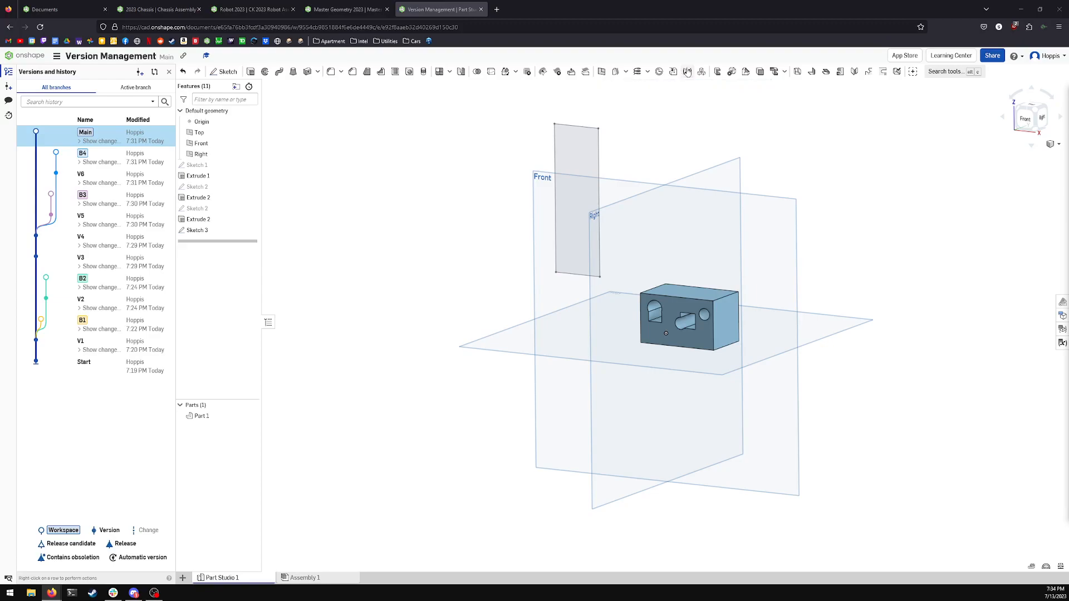
pyautogui.click(687, 72)
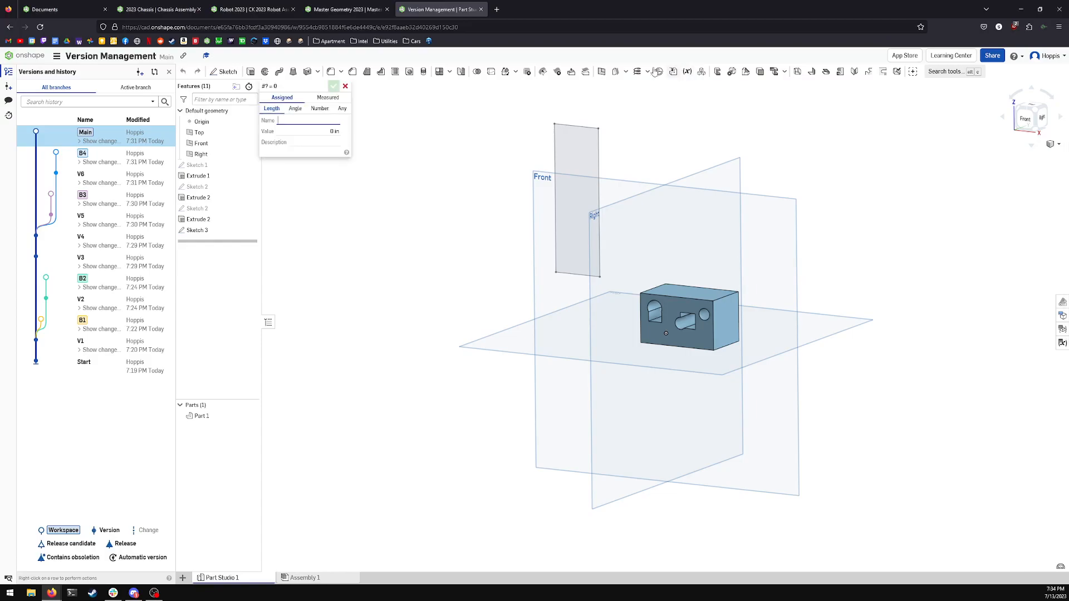
pyautogui.click(346, 86)
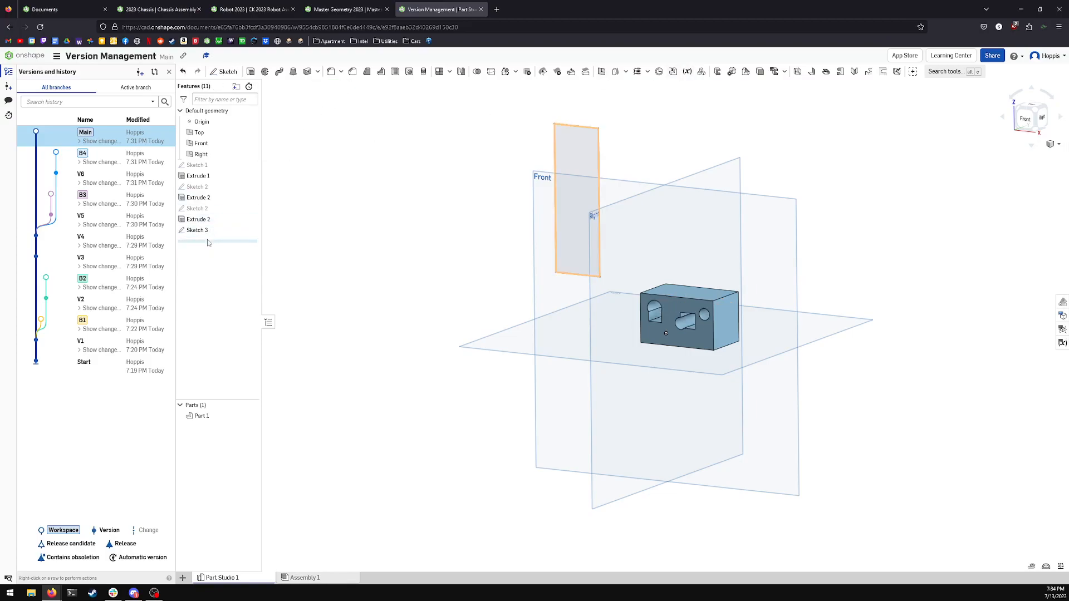
# Step: Roll the feature history back to before Sketch 1, and return it to the end of the list
pyautogui.moveTo(210, 241); pyautogui.dragTo(206, 164)
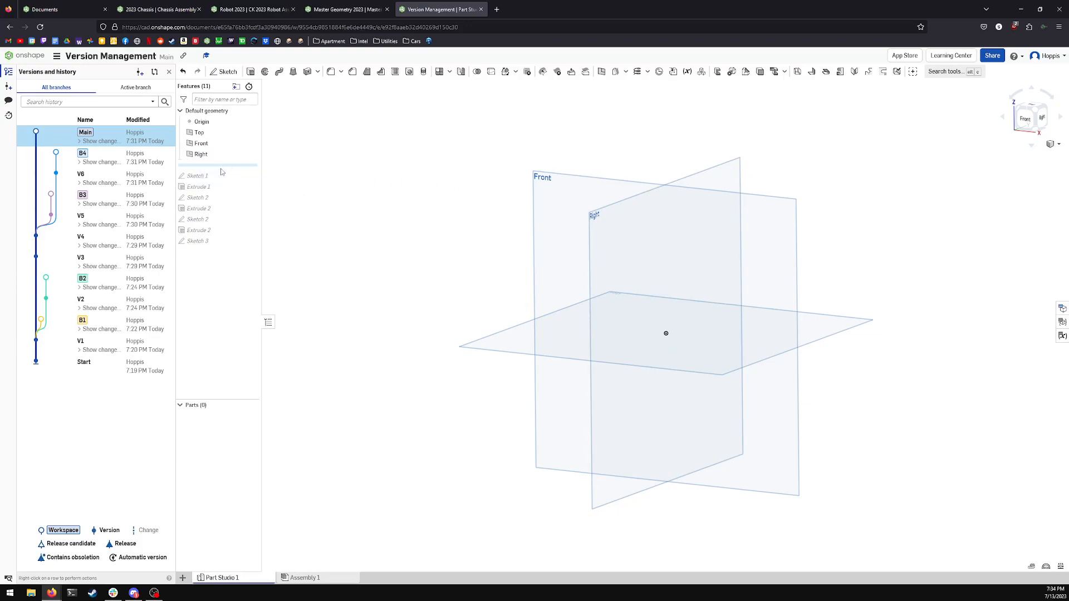
pyautogui.moveTo(221, 166); pyautogui.dragTo(214, 268)
# Step: Create a length variable named Length with a value of 2 in at the end of the feature list
pyautogui.click(687, 72)
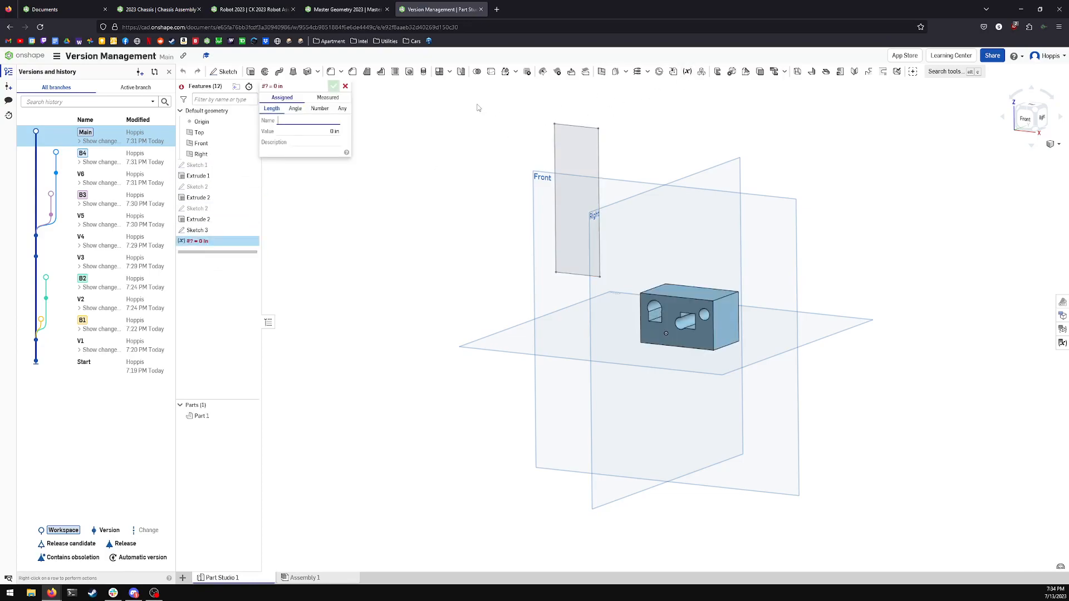
pyautogui.click(306, 131)
pyautogui.write('2')
pyautogui.click(334, 88)
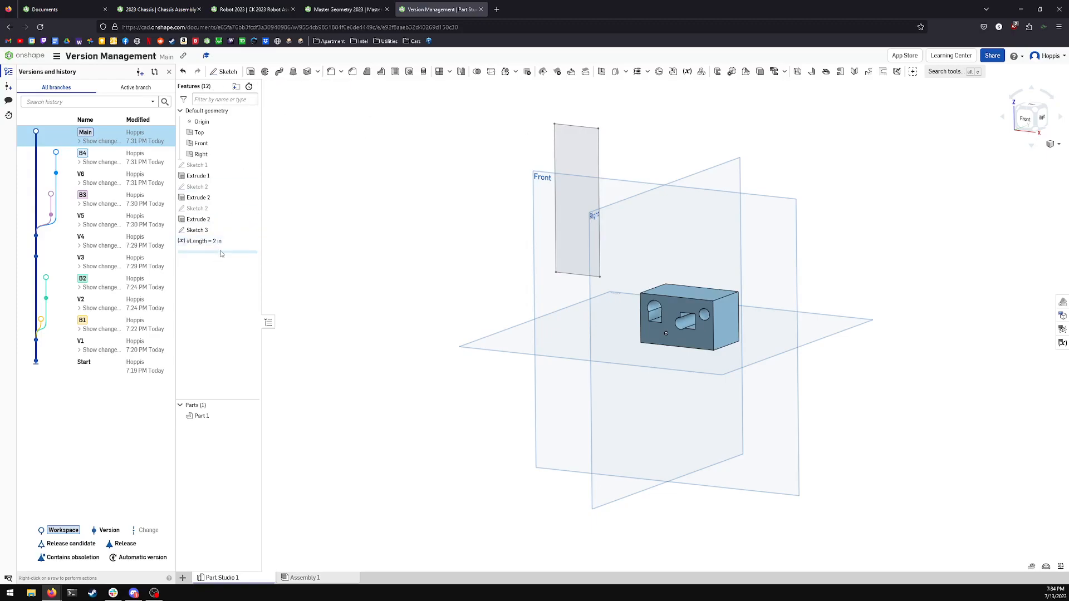
pyautogui.rightClick(223, 198)
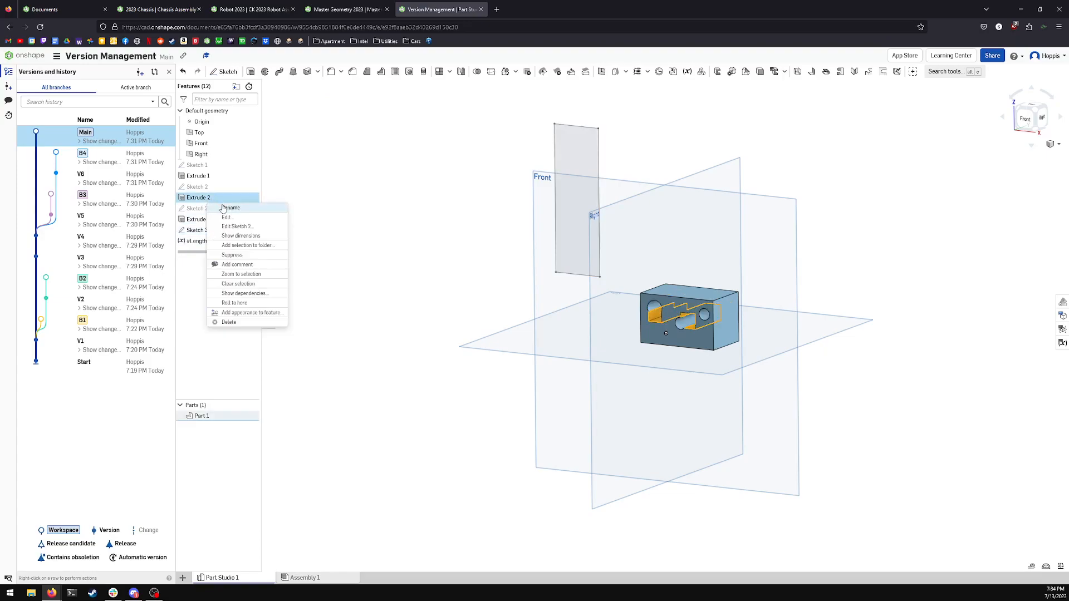
pyautogui.click(226, 217)
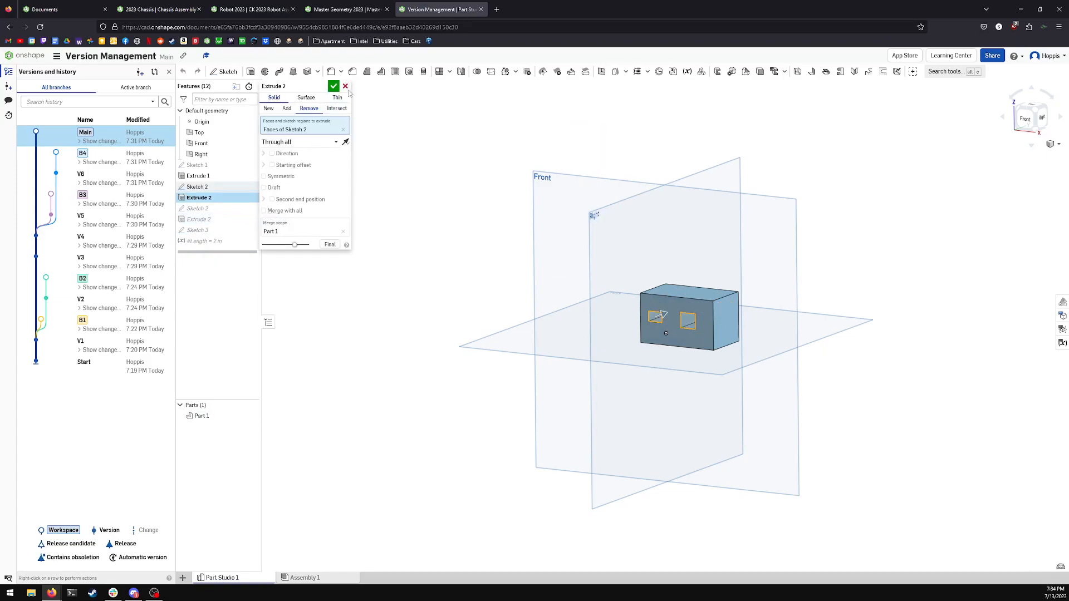
pyautogui.click(345, 85)
# Step: Try to dimension the largest circle's center from the block's left edge with #Length in the second Sketch 2, and cancel the sketch edit
pyautogui.rightClick(228, 209)
pyautogui.click(239, 220)
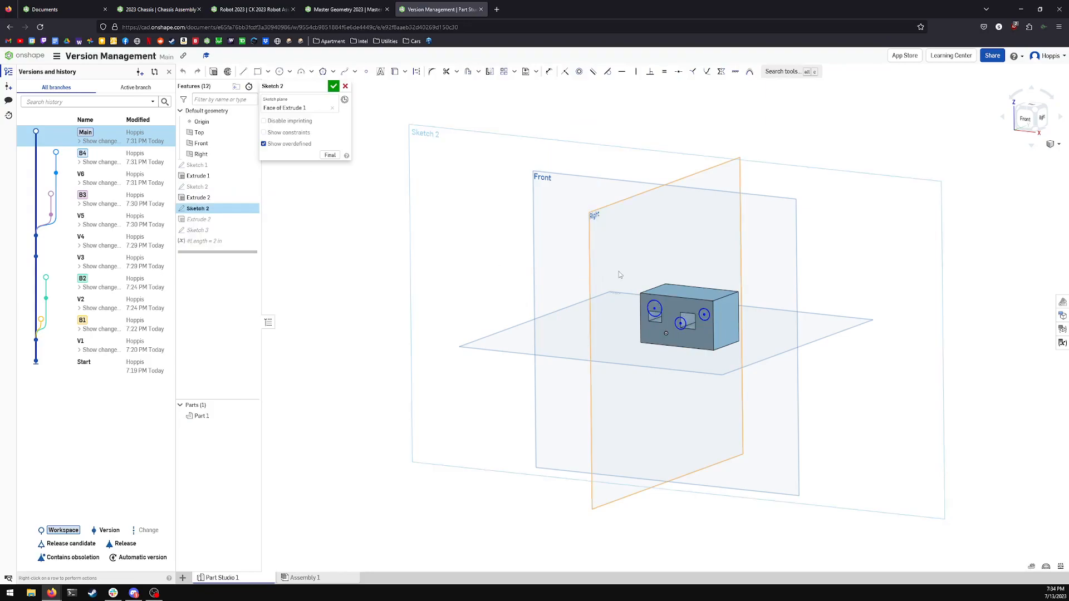
pyautogui.press('d')
pyautogui.click(655, 308)
pyautogui.click(641, 328)
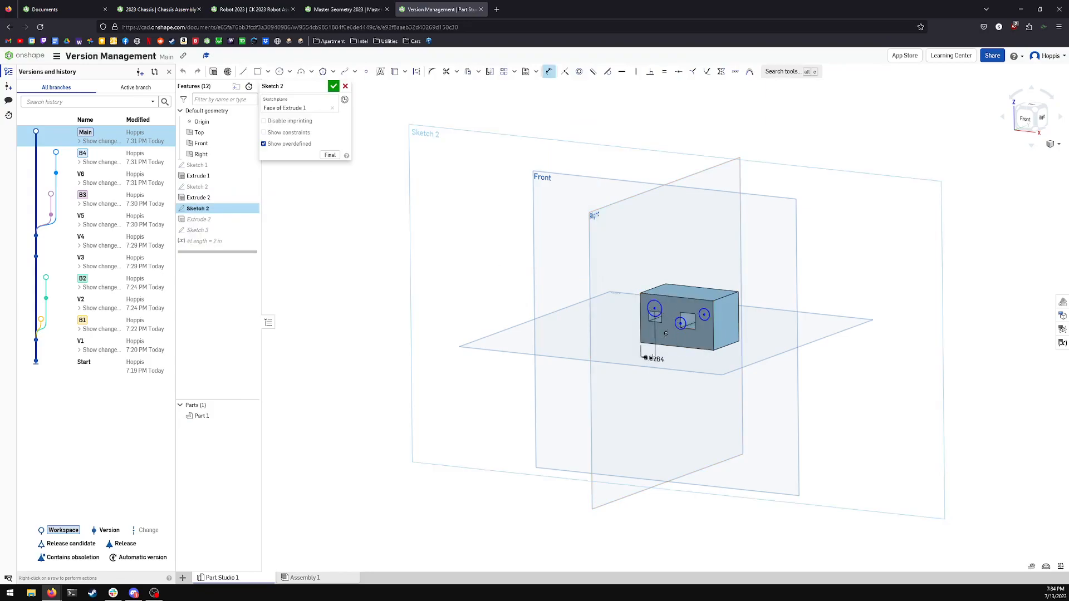
pyautogui.click(640, 358)
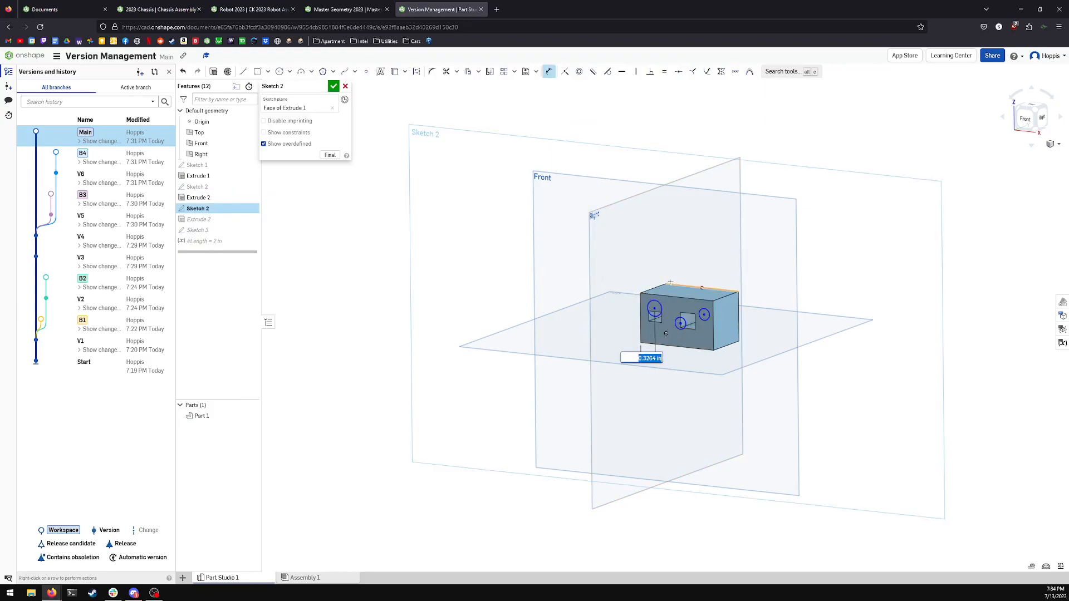
pyautogui.write('#')
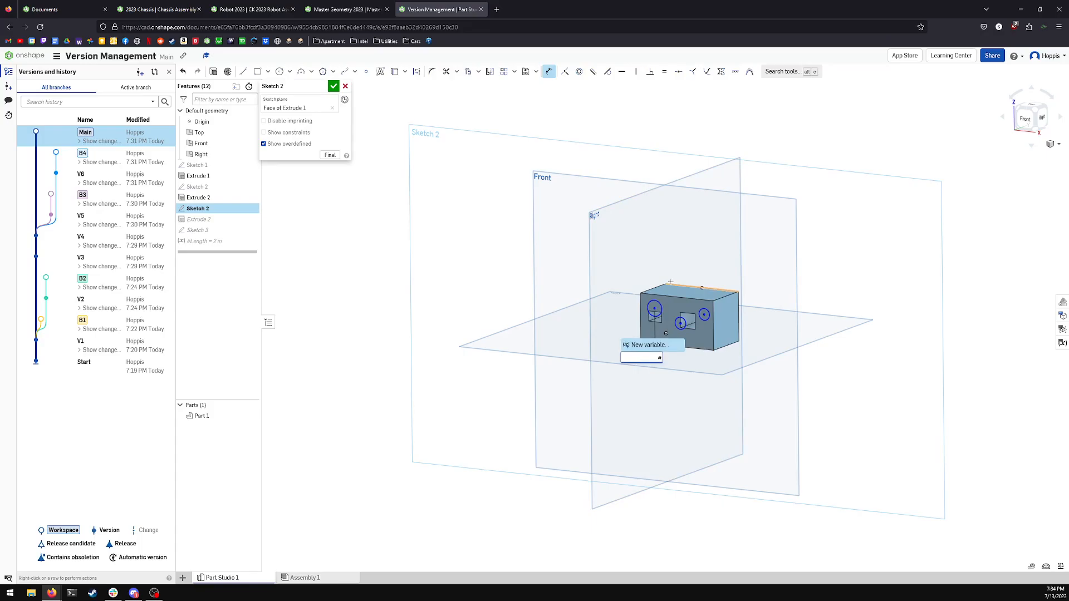
pyautogui.write('Length')
pyautogui.press('Return')
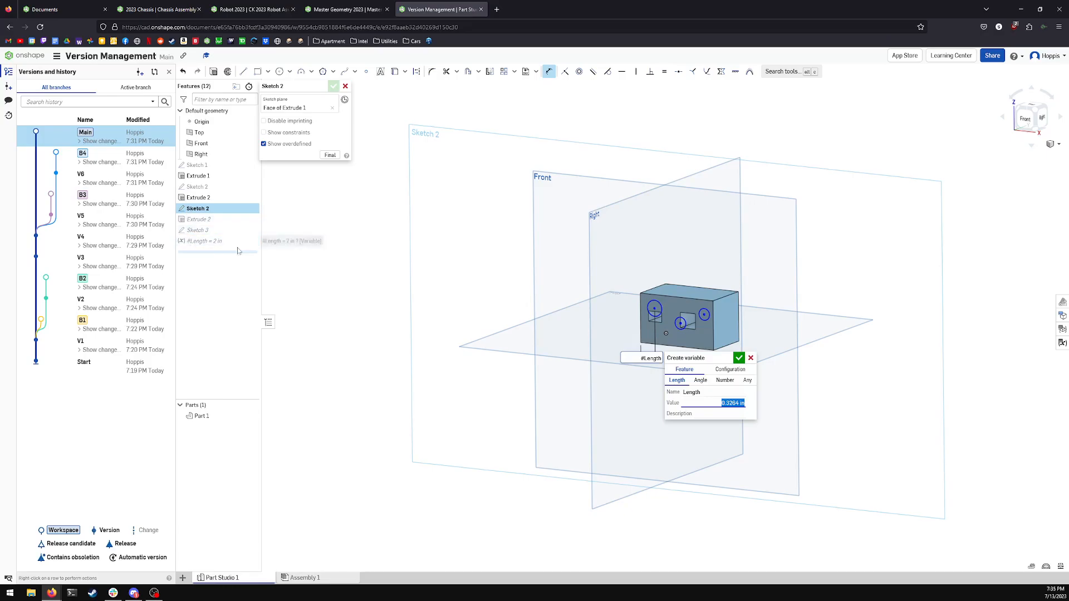
pyautogui.click(751, 358)
pyautogui.press('Escape')
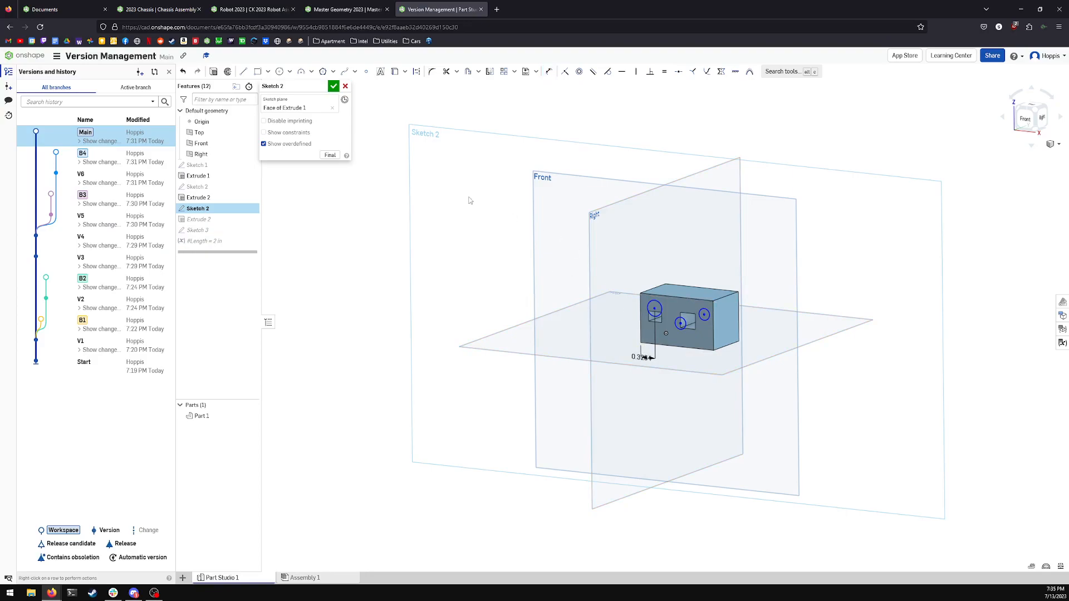
pyautogui.click(346, 86)
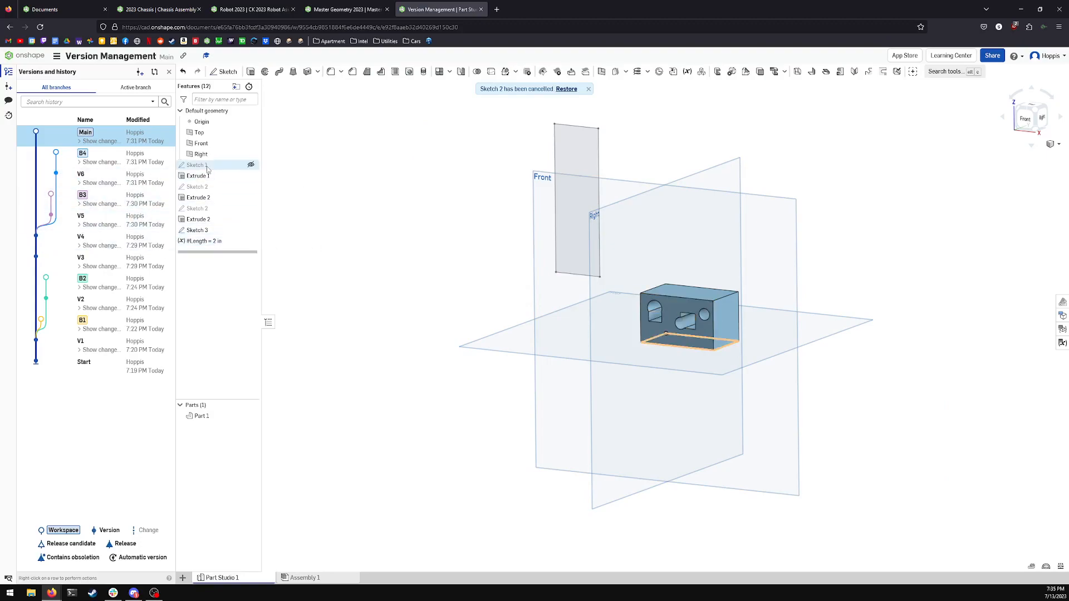
# Step: Switch to the open Robot 2023 assembly document
pyautogui.moveTo(677, 297); pyautogui.dragTo(707, 305, button='right')
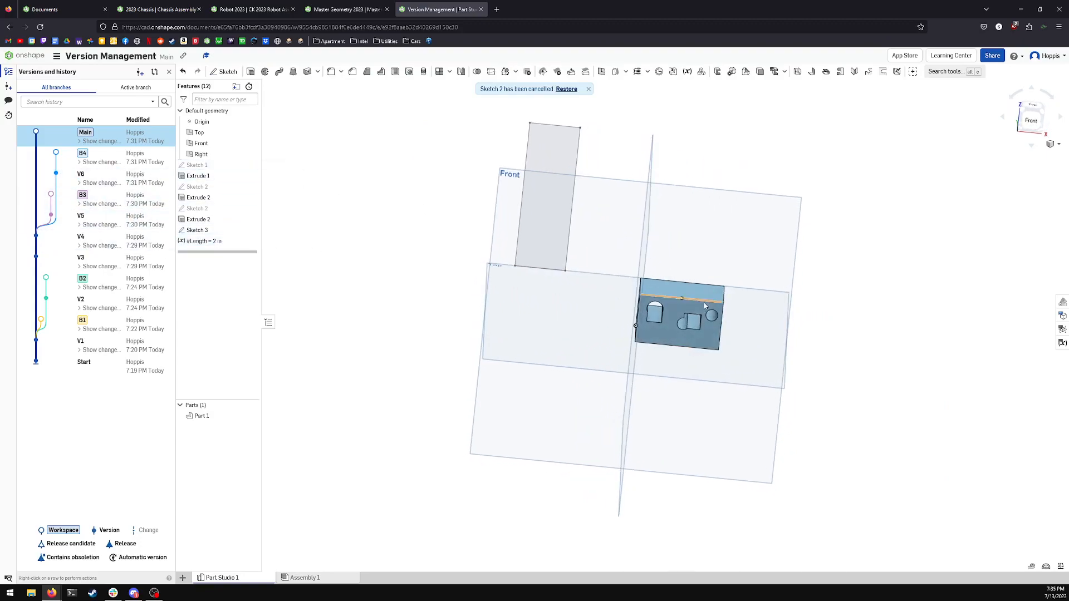
pyautogui.click(230, 12)
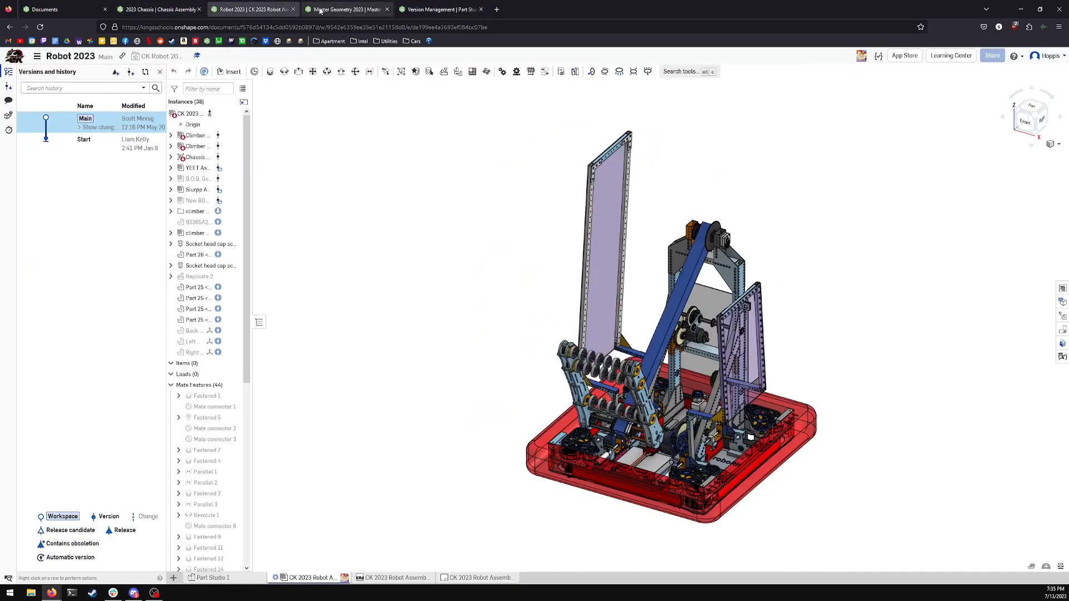
# Step: View the open Master Geometry 2023 document, and return to the Version Management document
pyautogui.click(346, 9)
pyautogui.moveTo(651, 268); pyautogui.dragTo(678, 280, button='right')
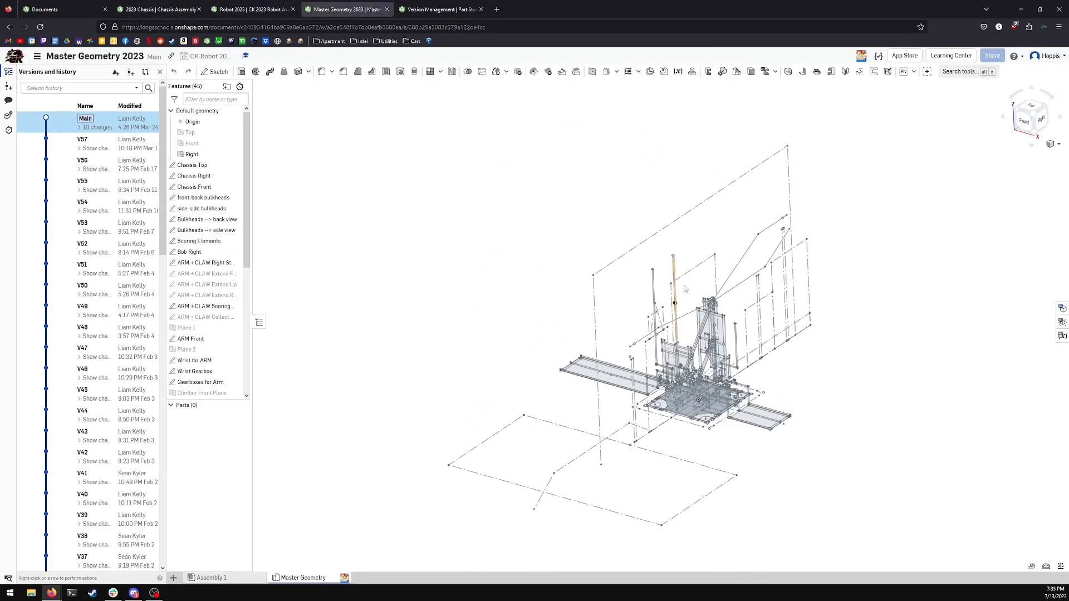
pyautogui.click(432, 16)
pyautogui.moveTo(726, 244); pyautogui.dragTo(696, 240, button='right')
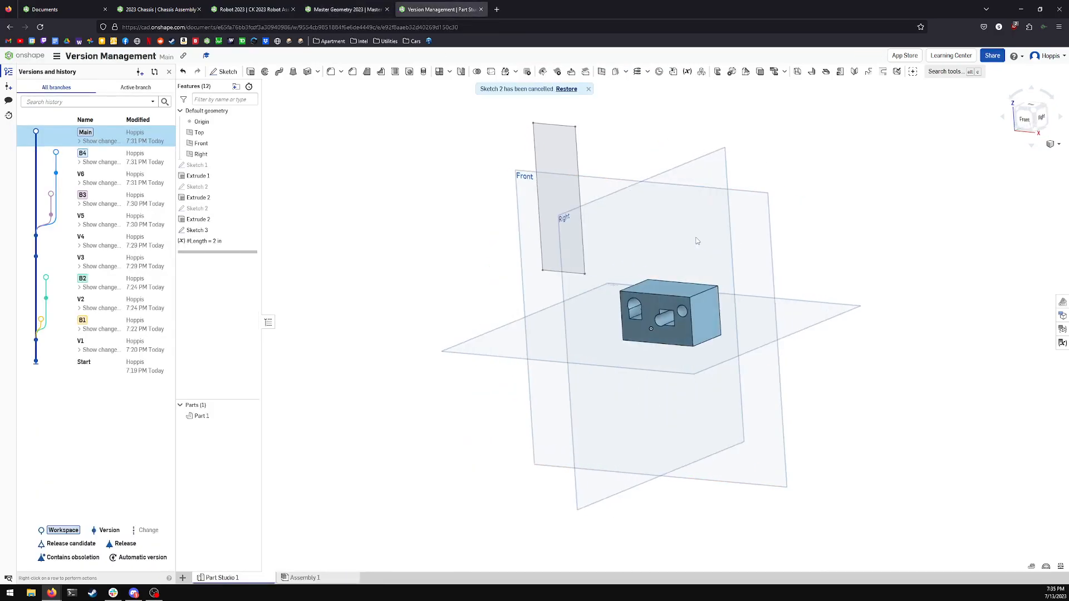
# Step: Delete the Length variable from the end of the feature list
pyautogui.click(201, 241)
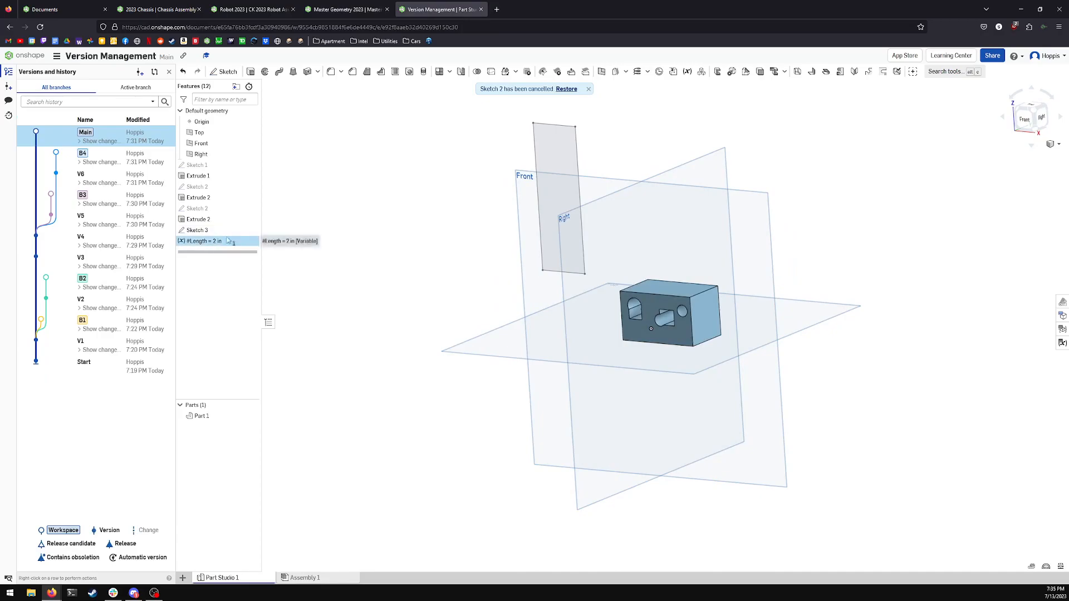
pyautogui.press('Delete')
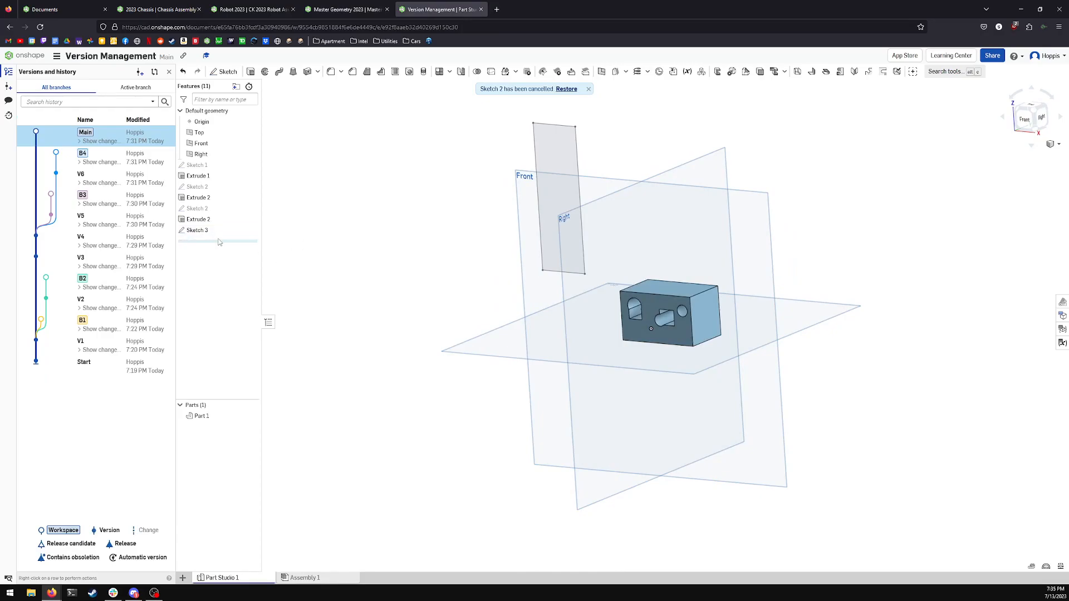
# Step: Create a length variable named Length with a value of 2 in before Sketch 1, and return the rollback position to the list's end
pyautogui.moveTo(219, 242)
pyautogui.mouseDown()
pyautogui.moveTo(240, 181)
pyautogui.moveTo(224, 165)
pyautogui.mouseUp()
pyautogui.click(688, 71)
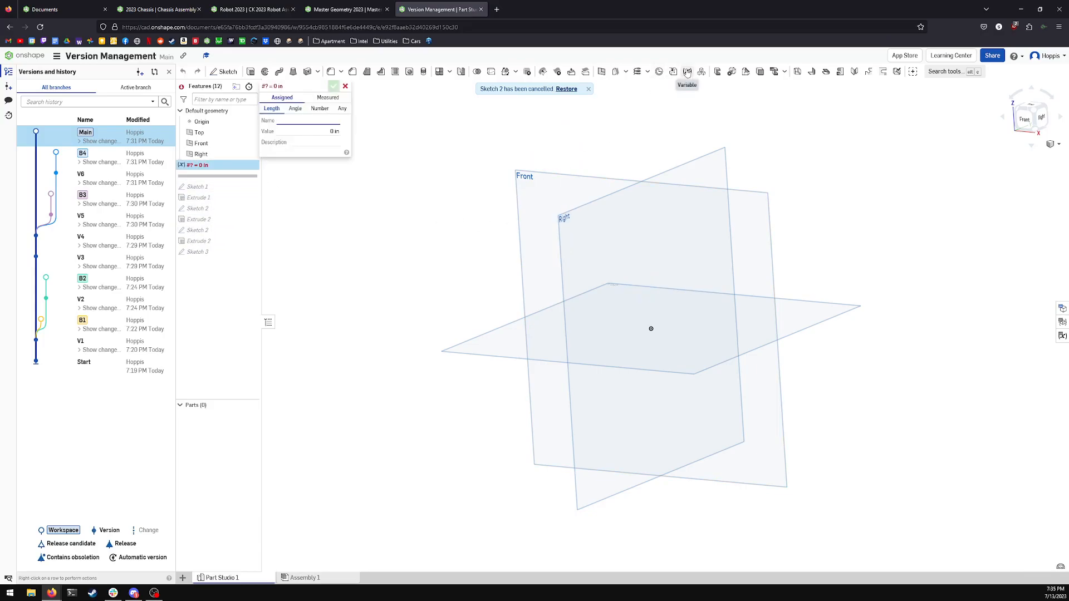
pyautogui.press('Tab')
pyautogui.write('2')
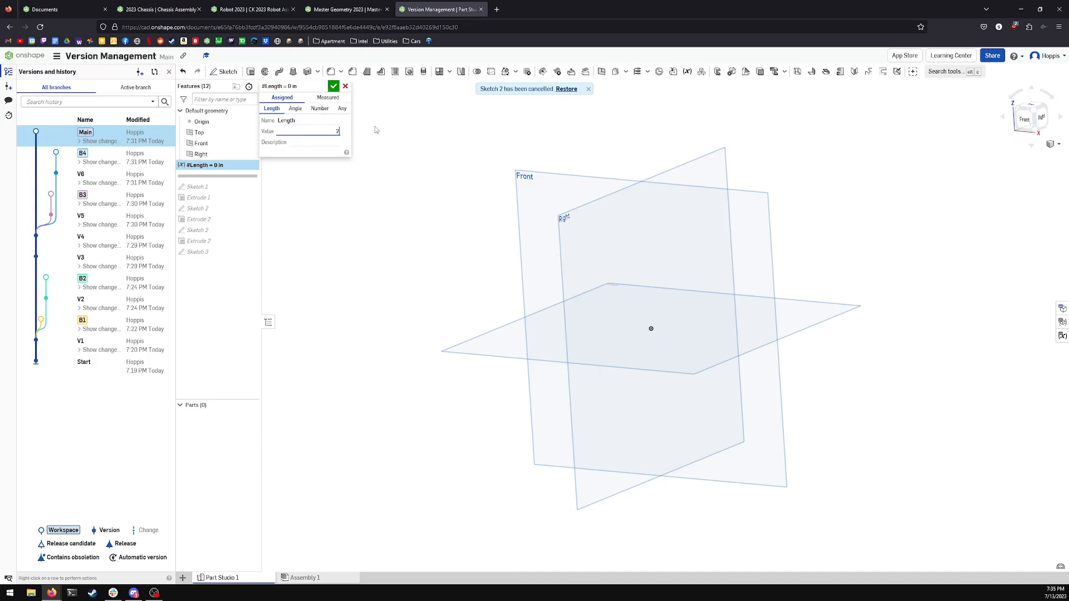
pyautogui.press('Return')
pyautogui.moveTo(210, 187); pyautogui.dragTo(211, 276)
# Step: Edit Sketch 3 and set the rectangle's height dimension to the #Length variable
pyautogui.rightClick(210, 241)
pyautogui.click(220, 257)
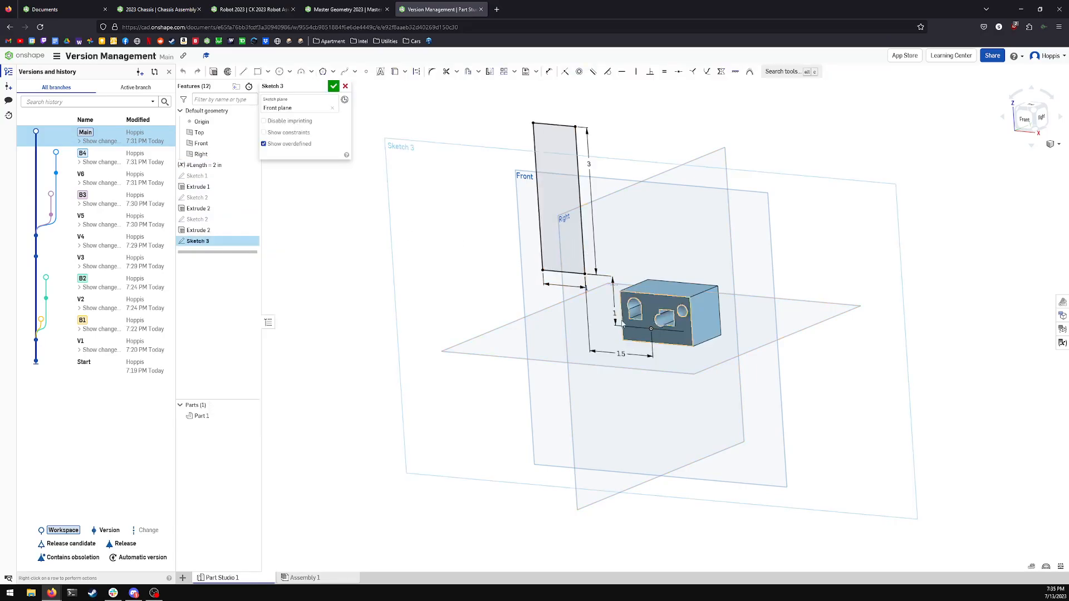
pyautogui.doubleClick(589, 163)
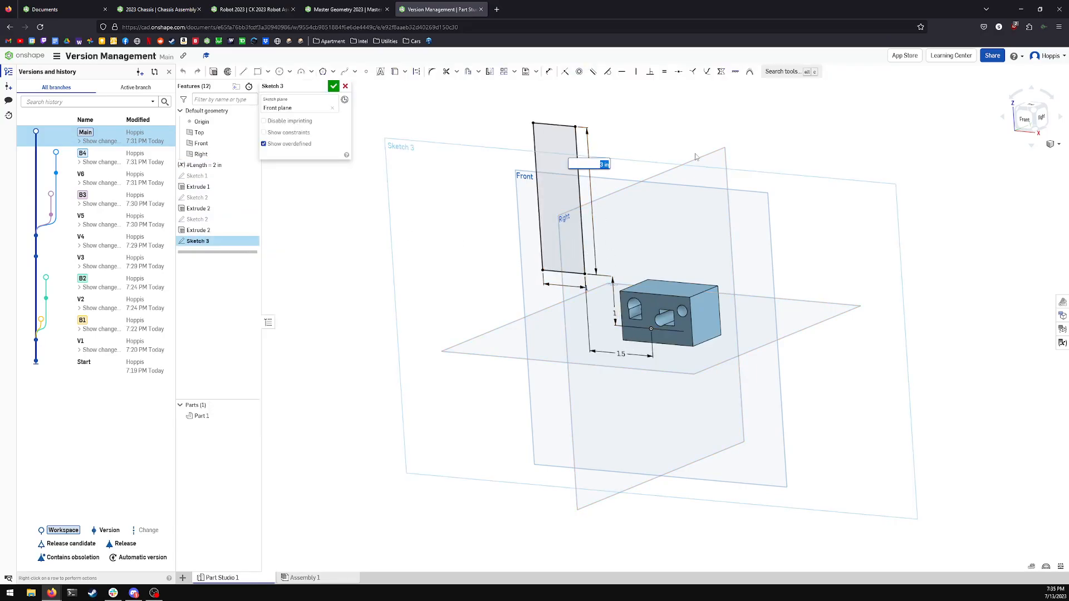
pyautogui.write('#')
pyautogui.press('Return')
pyautogui.press('Return')
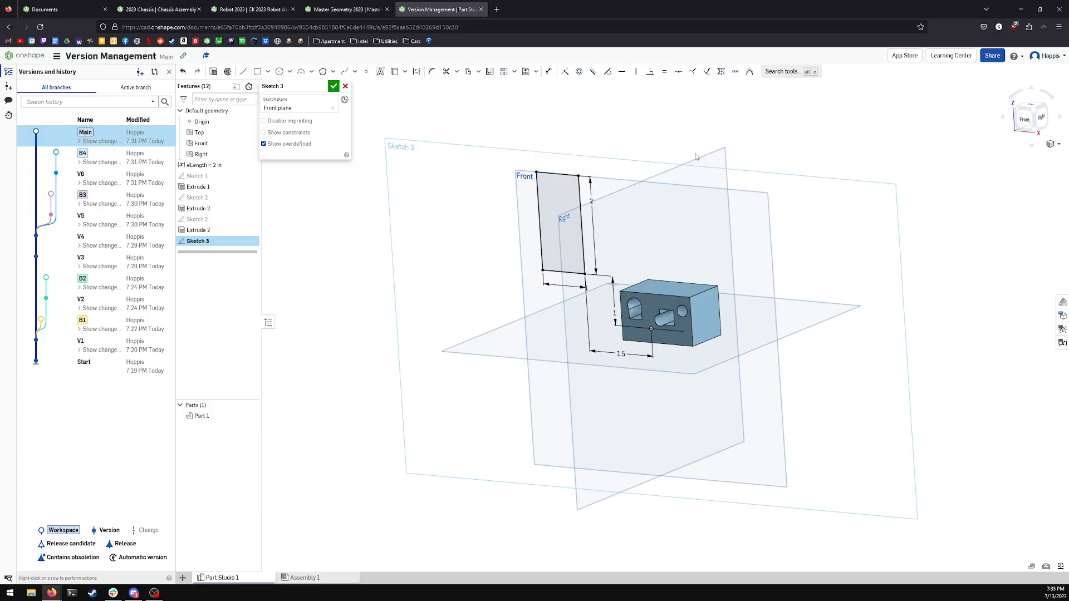
# Step: Close Sketch 3, reopen it for editing and set the rectangle's width dimension to the variable #Length
pyautogui.click(333, 85)
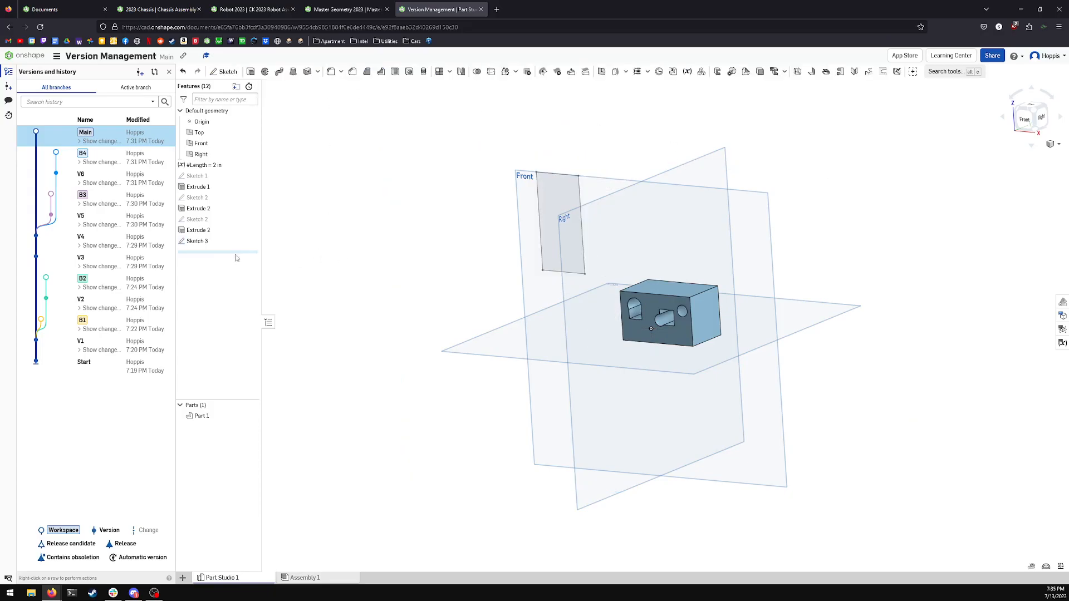
pyautogui.moveTo(583, 245); pyautogui.dragTo(619, 259, button='right')
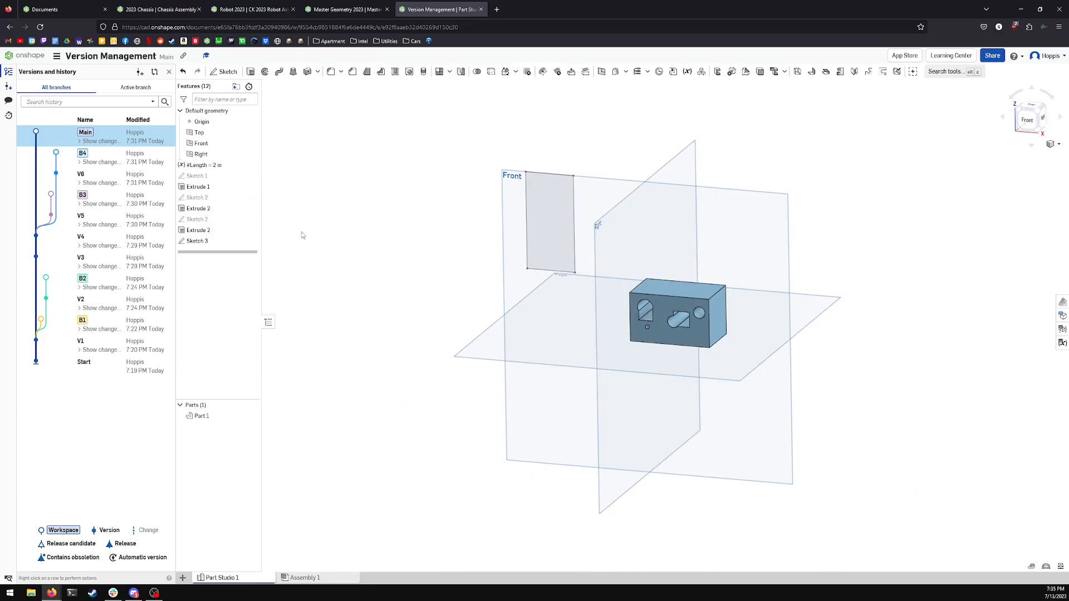
pyautogui.rightClick(541, 269)
pyautogui.click(558, 282)
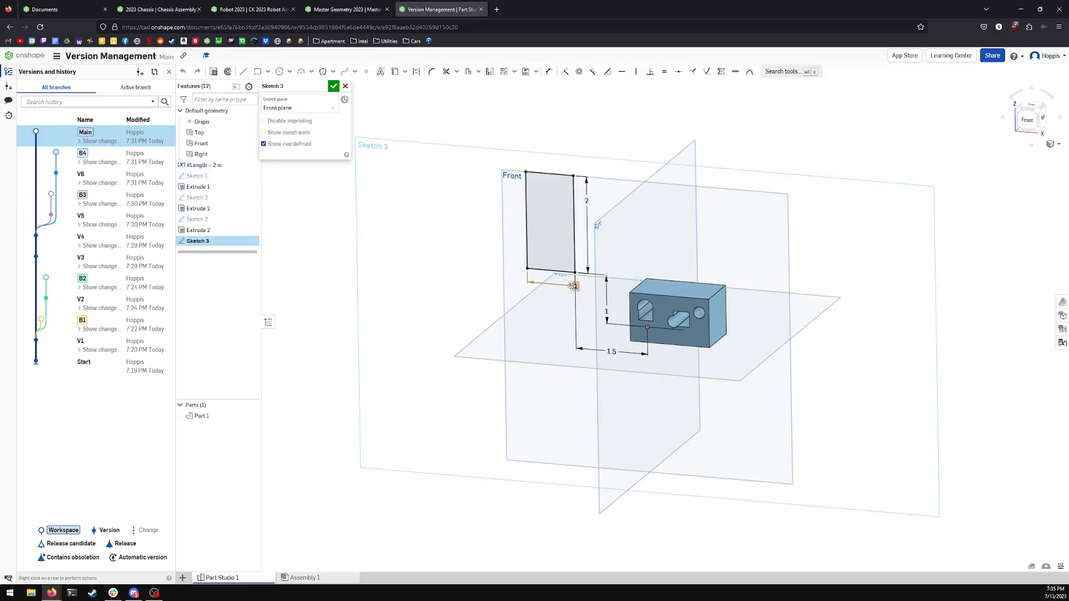
pyautogui.doubleClick(574, 286)
pyautogui.write('#Length')
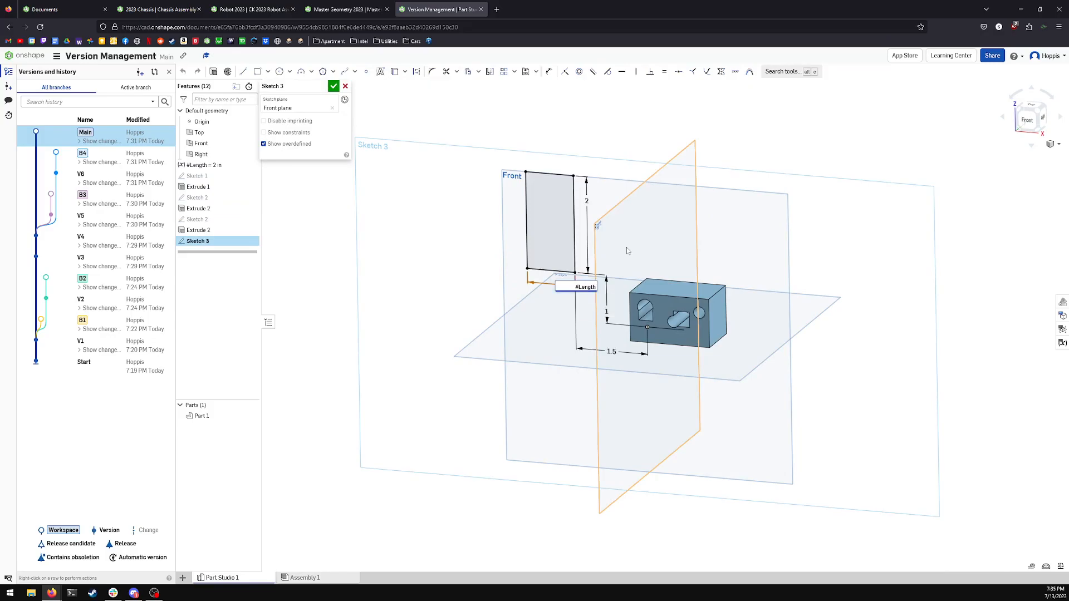
pyautogui.press('Return')
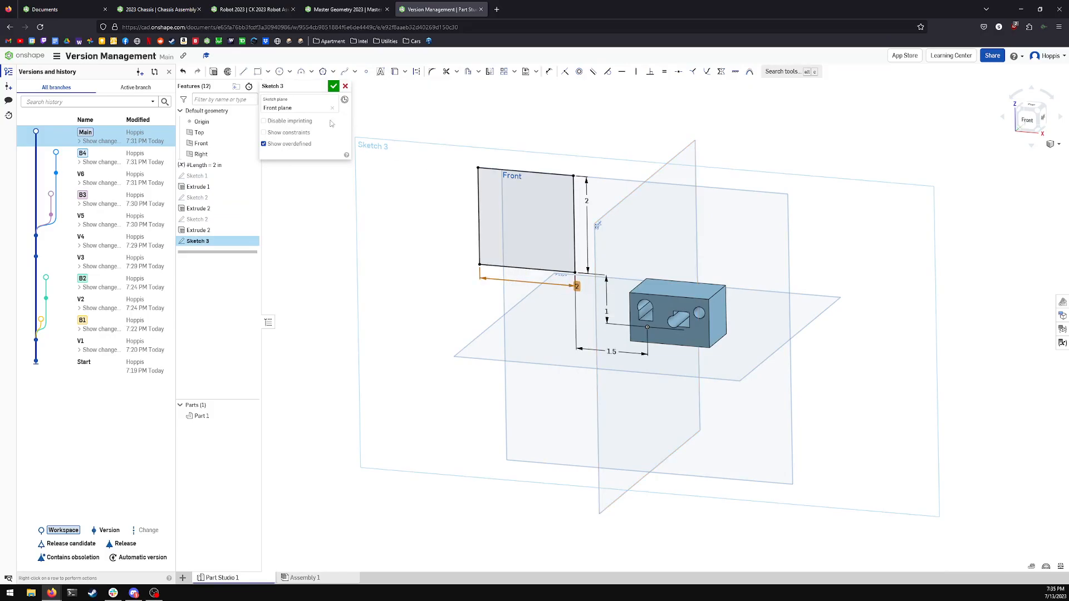
pyautogui.click(332, 86)
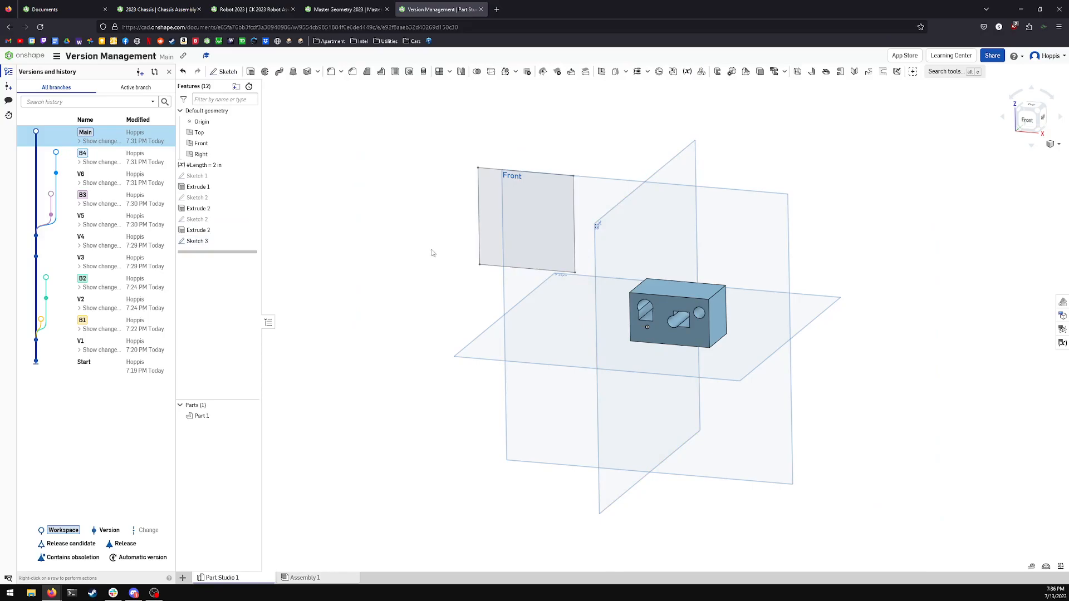
# Step: Set the Length variable's value to 1.5 in
pyautogui.doubleClick(209, 166)
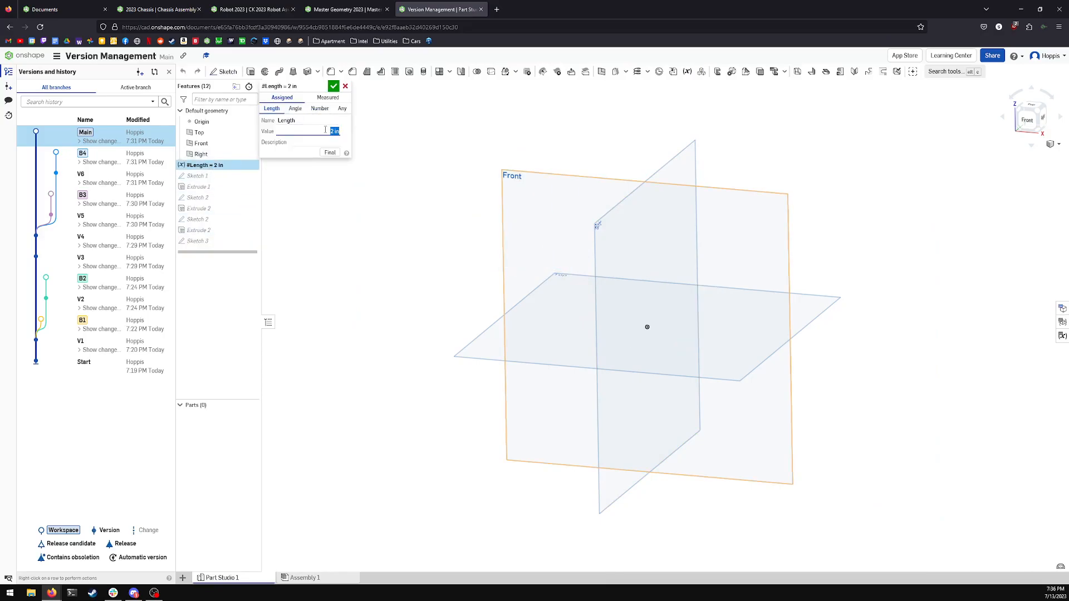
pyautogui.write('1.5')
pyautogui.click(332, 87)
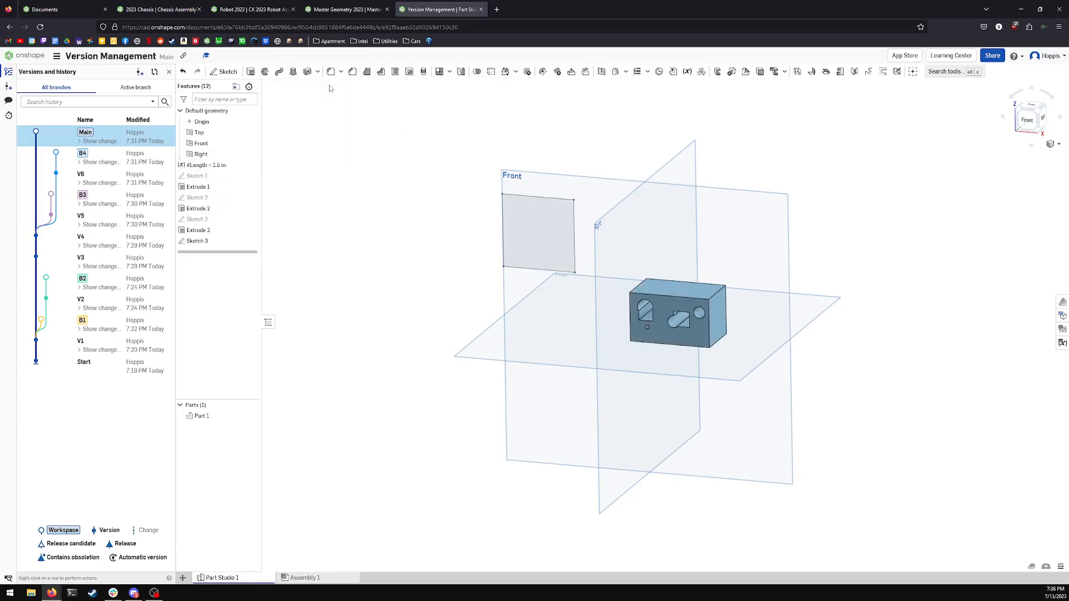
pyautogui.moveTo(584, 233); pyautogui.dragTo(598, 236, button='right')
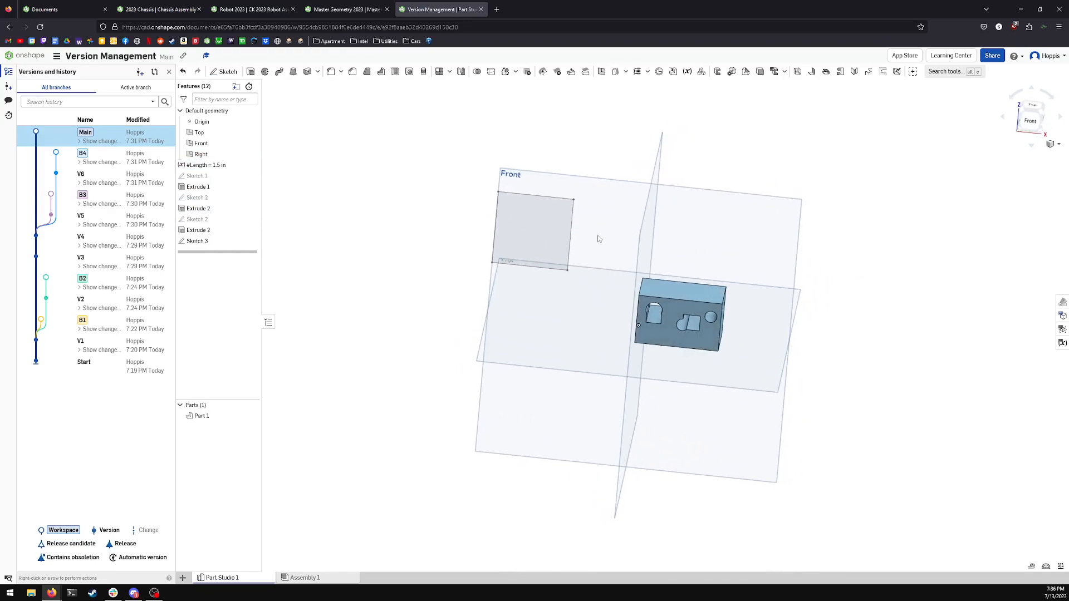
# Step: Undo the last Length variable change, redoing and undoing it repeatedly to compare both rectangle sizes, ending on the undone state
pyautogui.hotkey('ctrl', 'z')
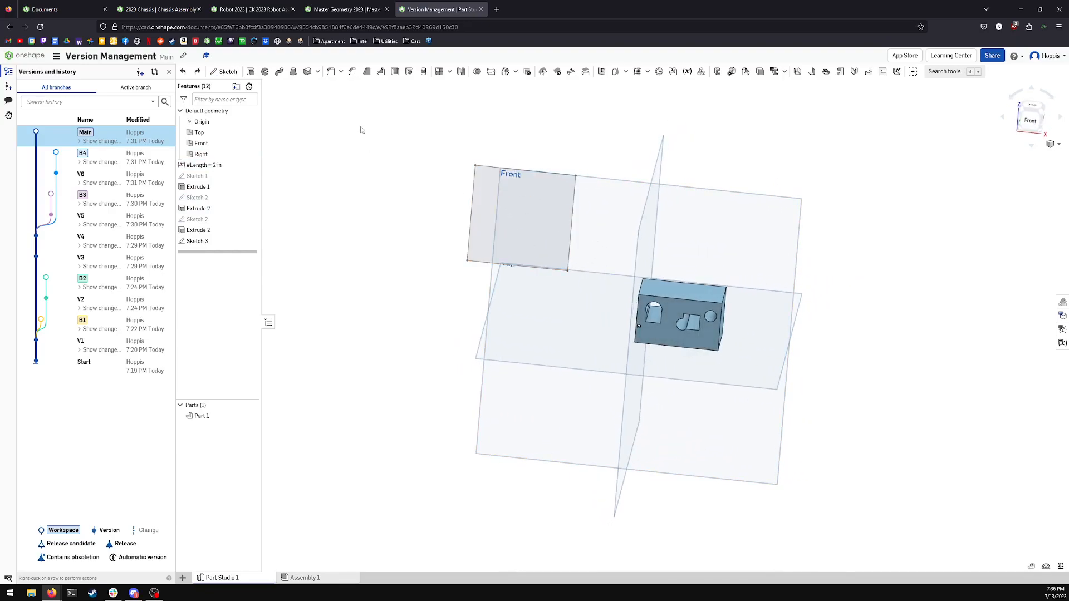
pyautogui.click(196, 71)
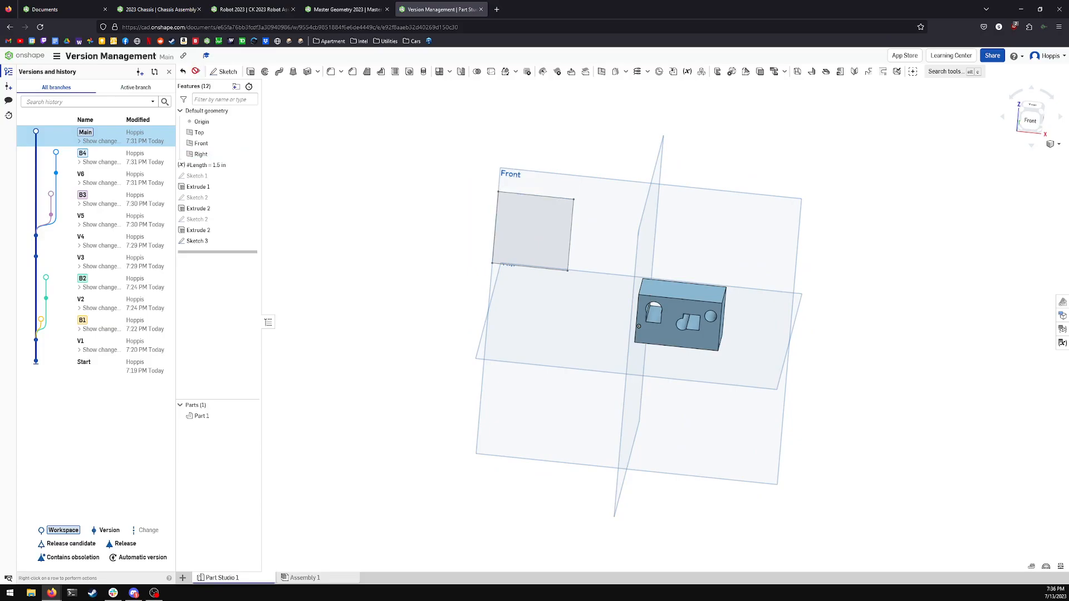
pyautogui.click(184, 72)
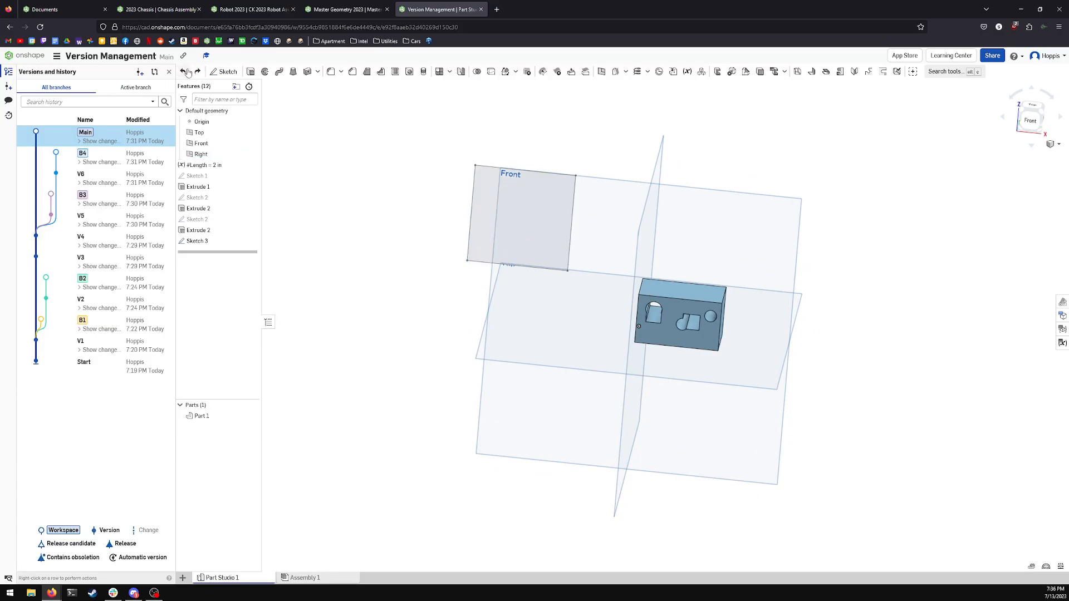
pyautogui.click(197, 72)
pyautogui.click(184, 72)
pyautogui.moveTo(686, 170)
pyautogui.mouseDown(button='right')
pyautogui.moveTo(707, 167)
pyautogui.moveTo(690, 143)
pyautogui.moveTo(674, 161)
pyautogui.mouseUp(button='right')
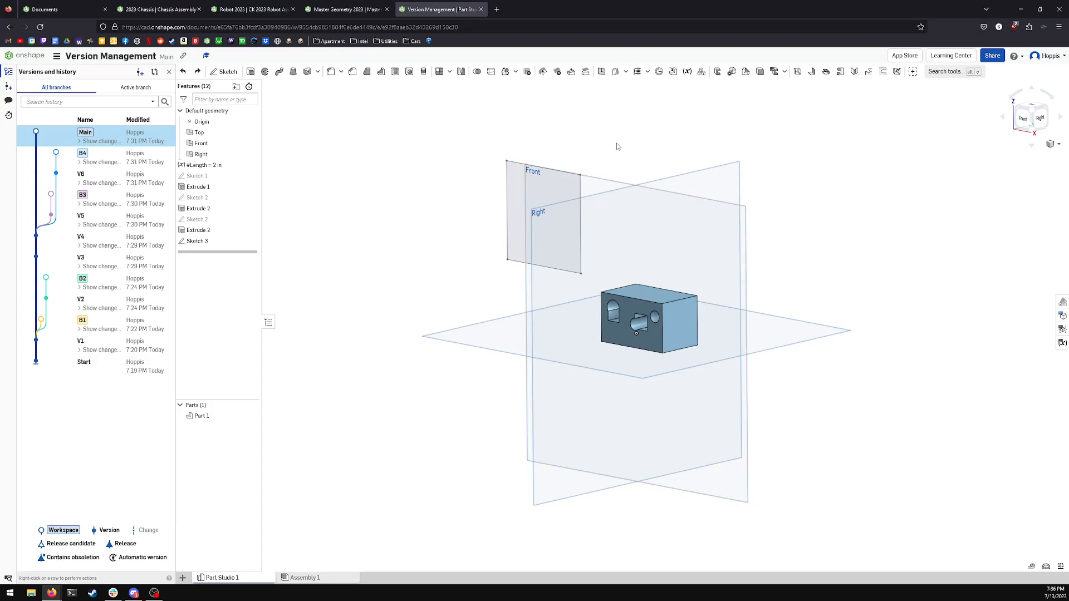
pyautogui.moveTo(557, 176); pyautogui.dragTo(583, 169, button='right')
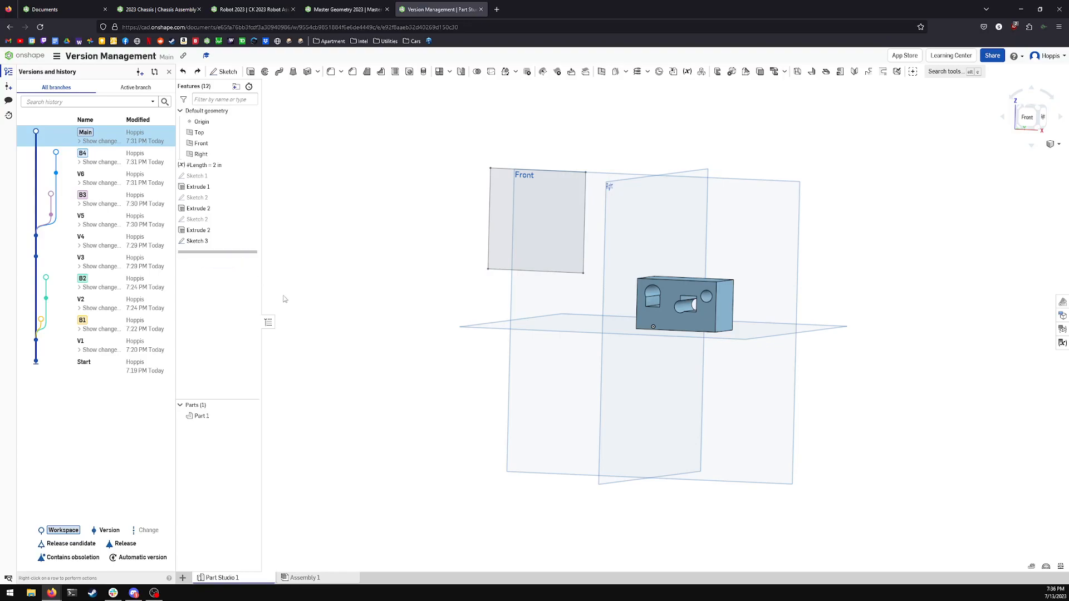
pyautogui.scroll(4, 287, 287)
pyautogui.scroll(-5, 696, 367)
pyautogui.scroll(3, 715, 379)
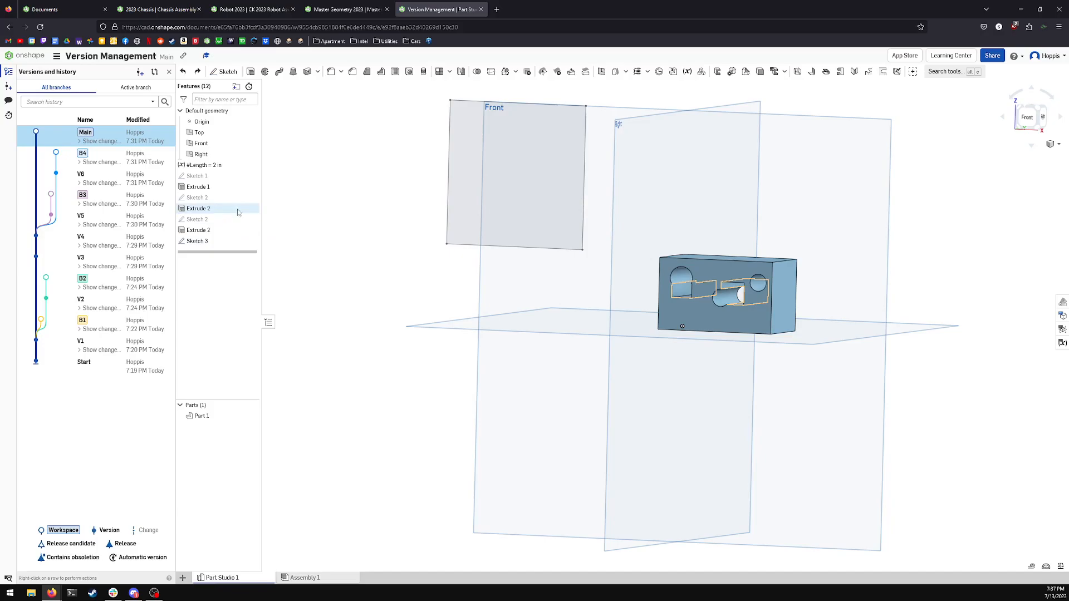
pyautogui.moveTo(216, 220); pyautogui.dragTo(220, 252)
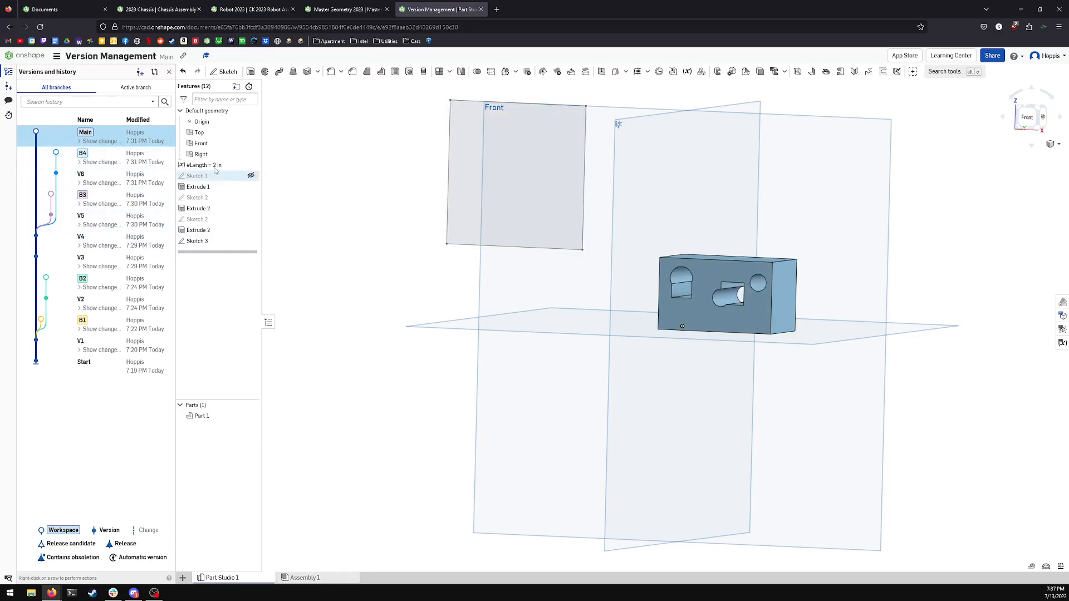
pyautogui.moveTo(218, 252)
pyautogui.mouseDown()
pyautogui.moveTo(219, 240)
pyautogui.moveTo(220, 255)
pyautogui.mouseUp()
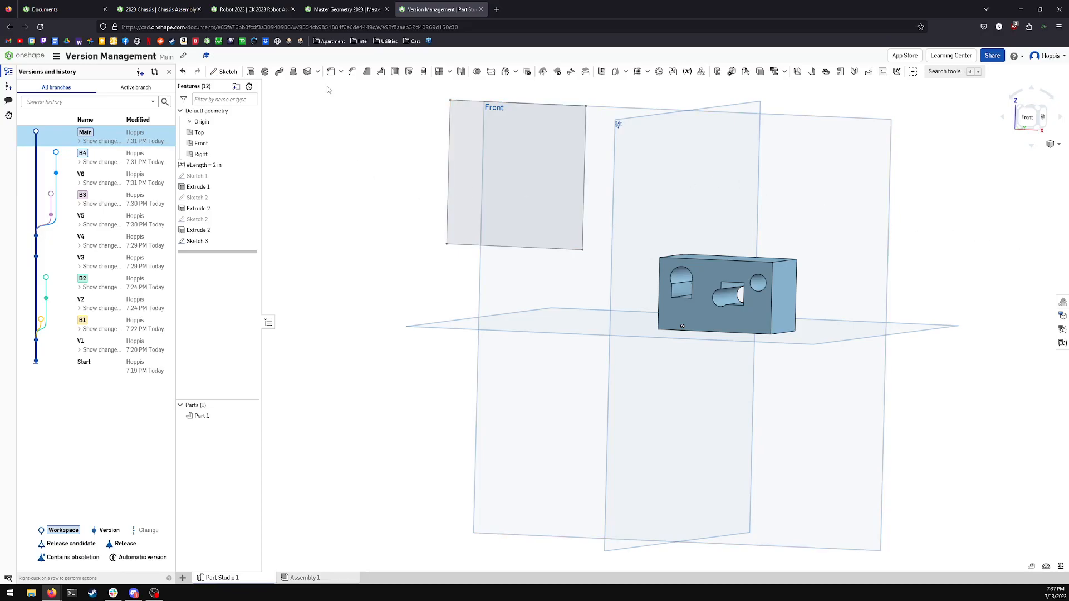
# Step: Switch to the Master Geometry 2023 document and highlight its Chassis Top, Chassis Right and Chassis Front sketches
pyautogui.click(336, 10)
pyautogui.scroll(4, 798, 435)
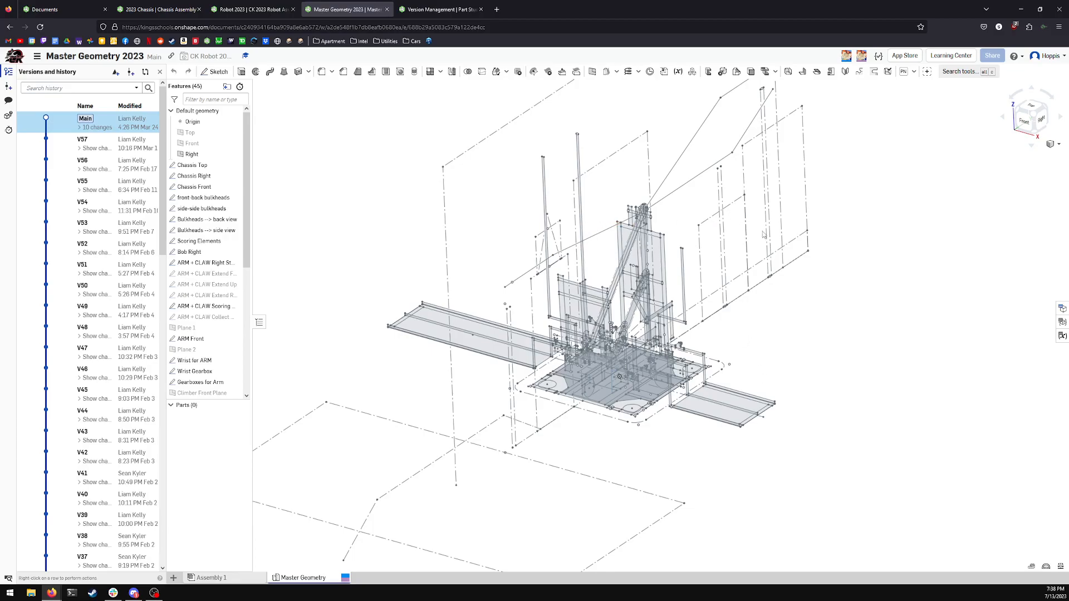
pyautogui.moveTo(652, 237)
pyautogui.mouseDown(button='right')
pyautogui.moveTo(732, 238)
pyautogui.moveTo(695, 249)
pyautogui.moveTo(705, 284)
pyautogui.mouseUp(button='right')
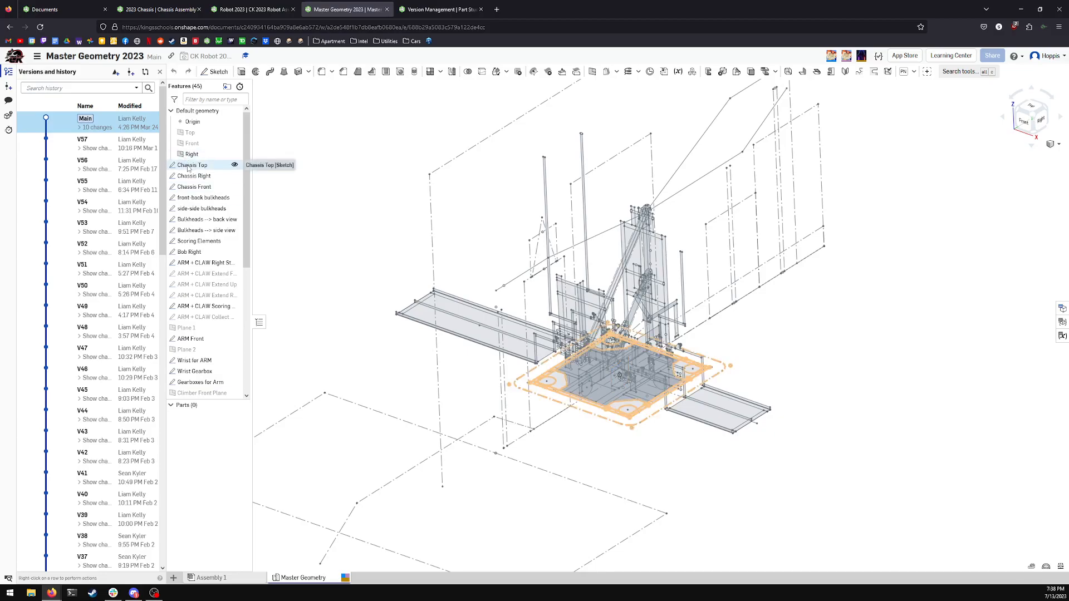
pyautogui.moveTo(446, 203); pyautogui.dragTo(493, 218, button='right')
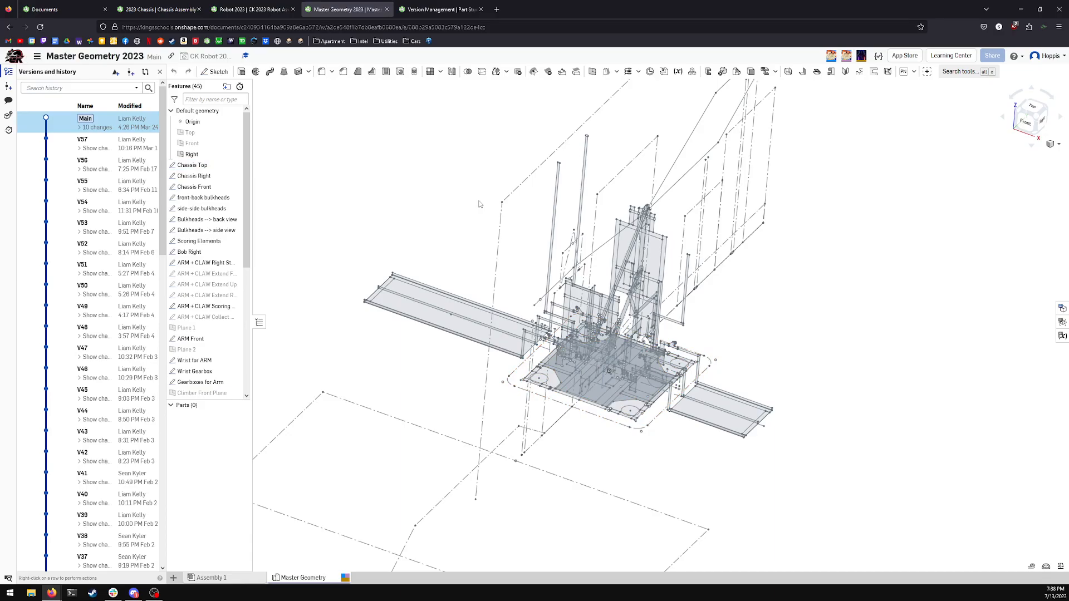
pyautogui.click(192, 165)
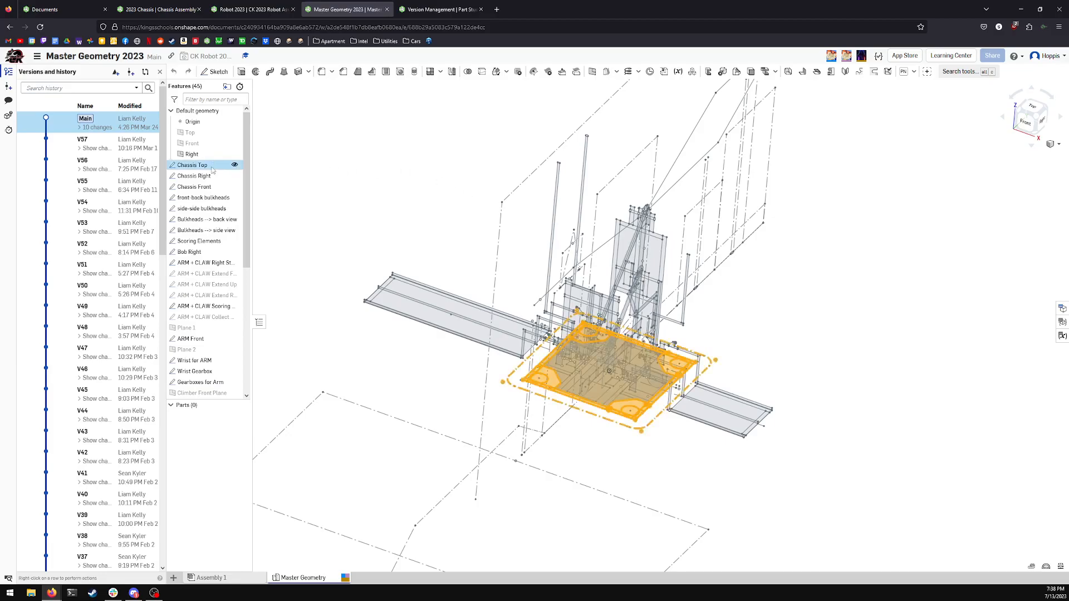
pyautogui.click(212, 178)
pyautogui.click(196, 187)
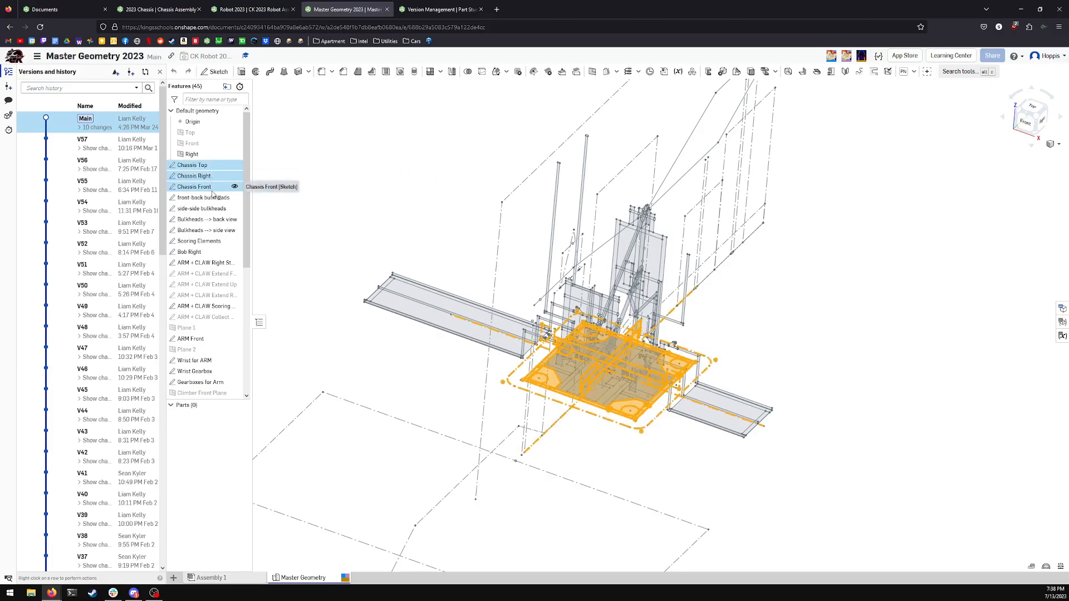
# Step: Highlight the three chassis sketches again together with the front-back, side-side and back view bulkhead sketches, and clear the selection
pyautogui.click(396, 163)
pyautogui.click(215, 168)
pyautogui.click(213, 178)
pyautogui.click(205, 187)
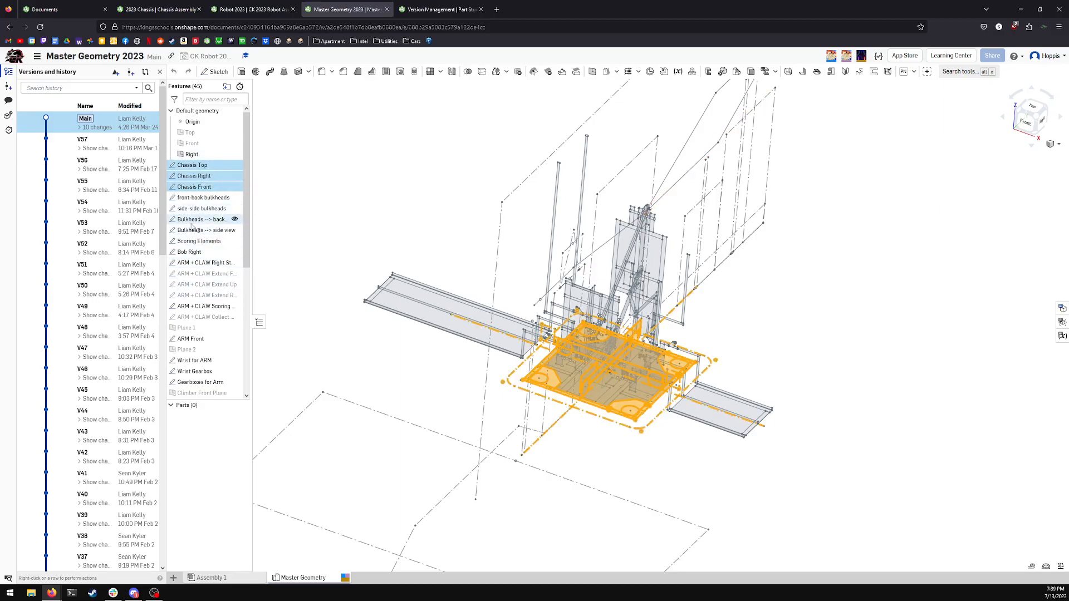
pyautogui.click(204, 199)
pyautogui.click(205, 210)
pyautogui.click(214, 221)
pyautogui.click(437, 216)
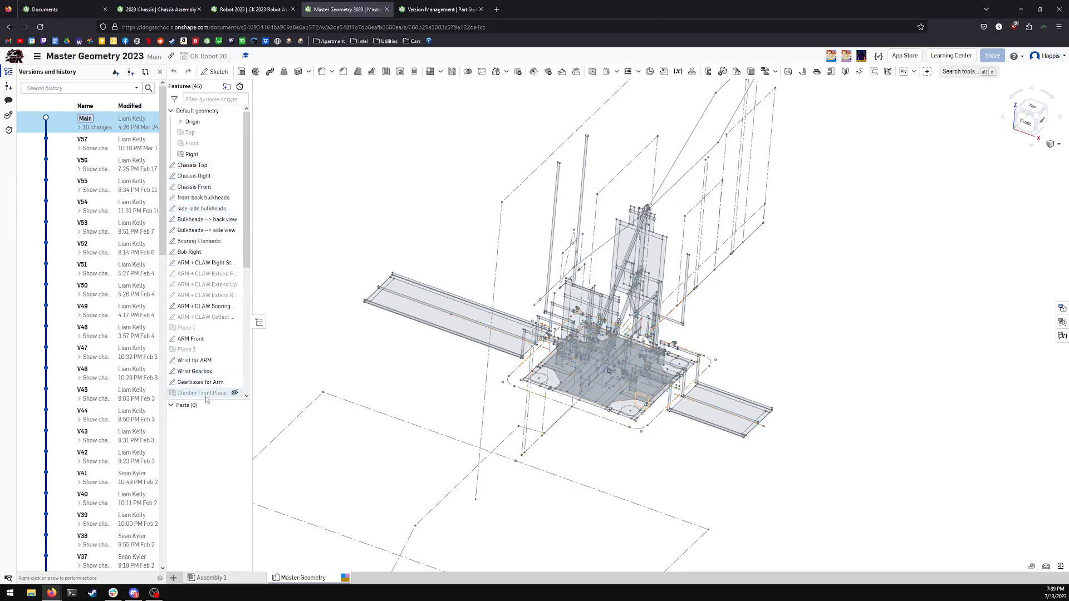
# Step: Roll the feature history back to directly after the Chassis Front sketch
pyautogui.scroll(-4, 206, 390)
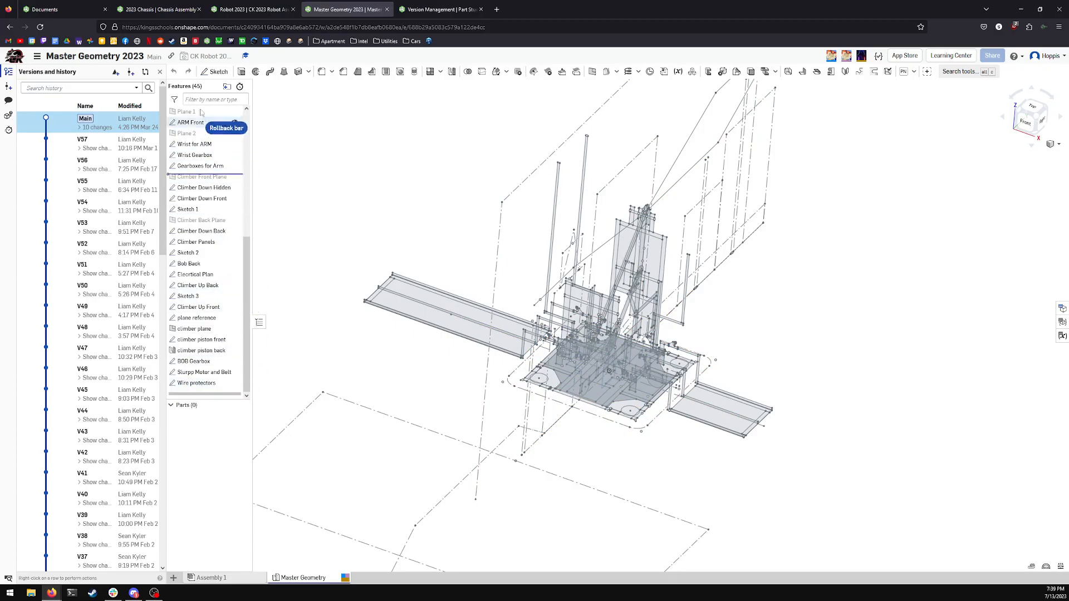
pyautogui.scroll(5, 202, 121)
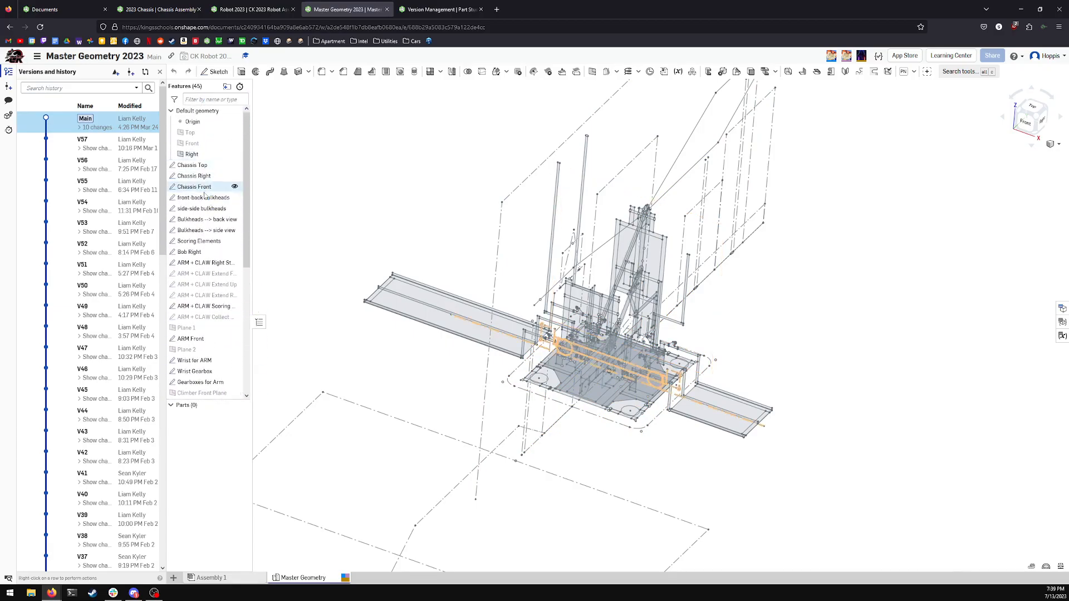
pyautogui.moveTo(204, 195); pyautogui.dragTo(204, 196)
pyautogui.moveTo(696, 361)
pyautogui.mouseDown(button='right')
pyautogui.moveTo(728, 339)
pyautogui.moveTo(714, 346)
pyautogui.mouseUp(button='right')
# Step: Orient the model to the Top view and open the Chassis Top sketch for editing
pyautogui.click(1036, 114)
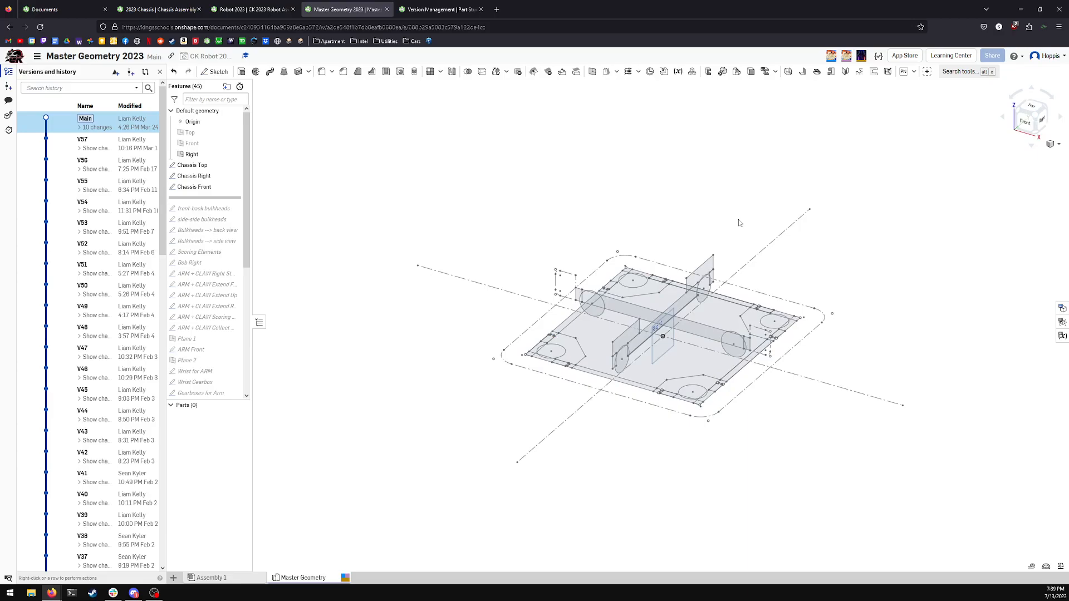
pyautogui.click(1031, 107)
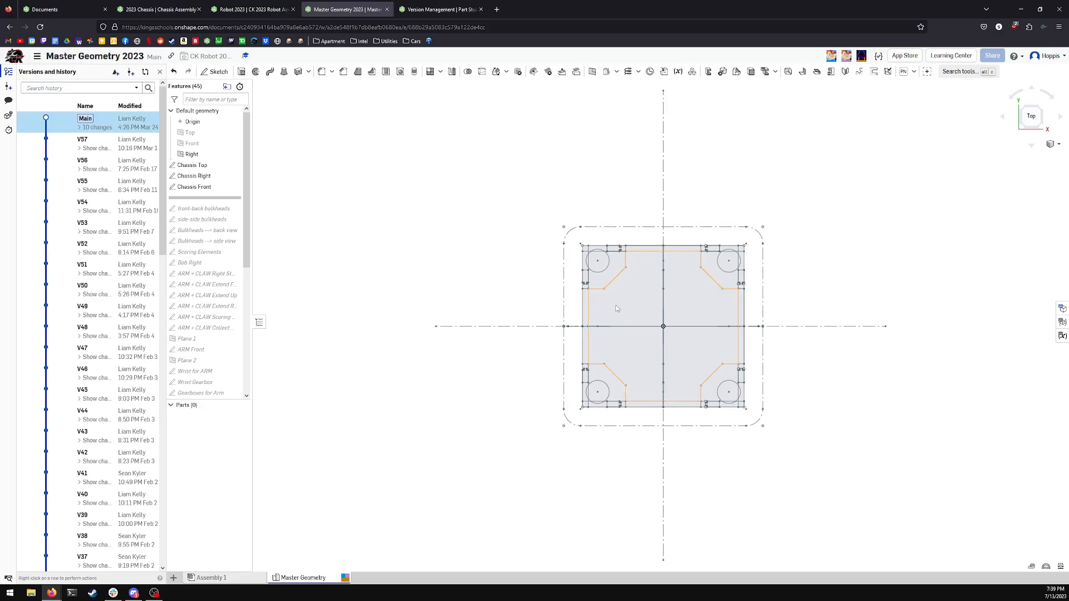
pyautogui.rightClick(584, 296)
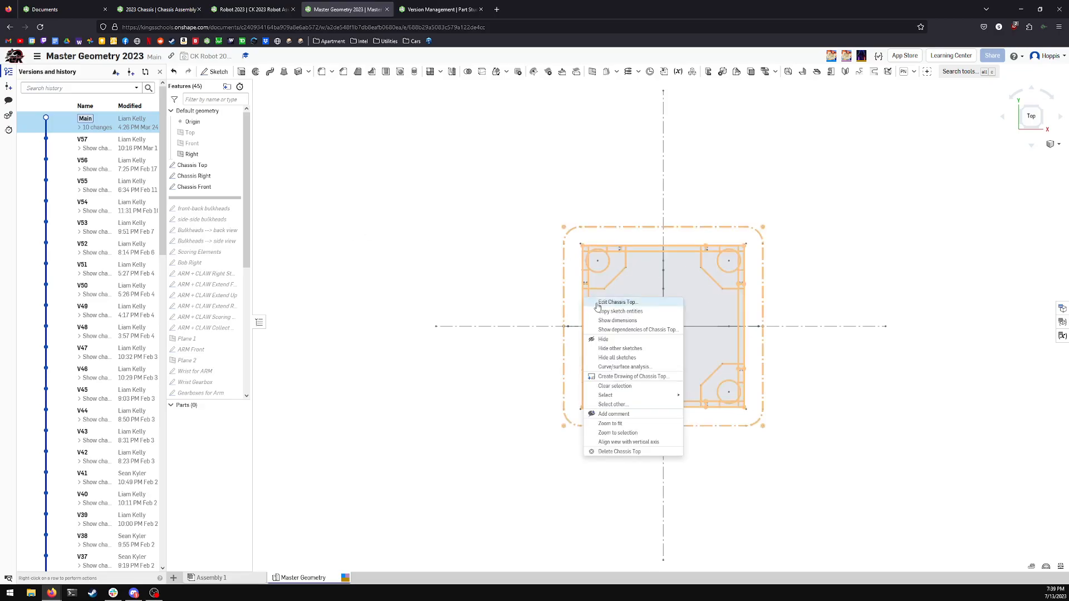
pyautogui.click(597, 305)
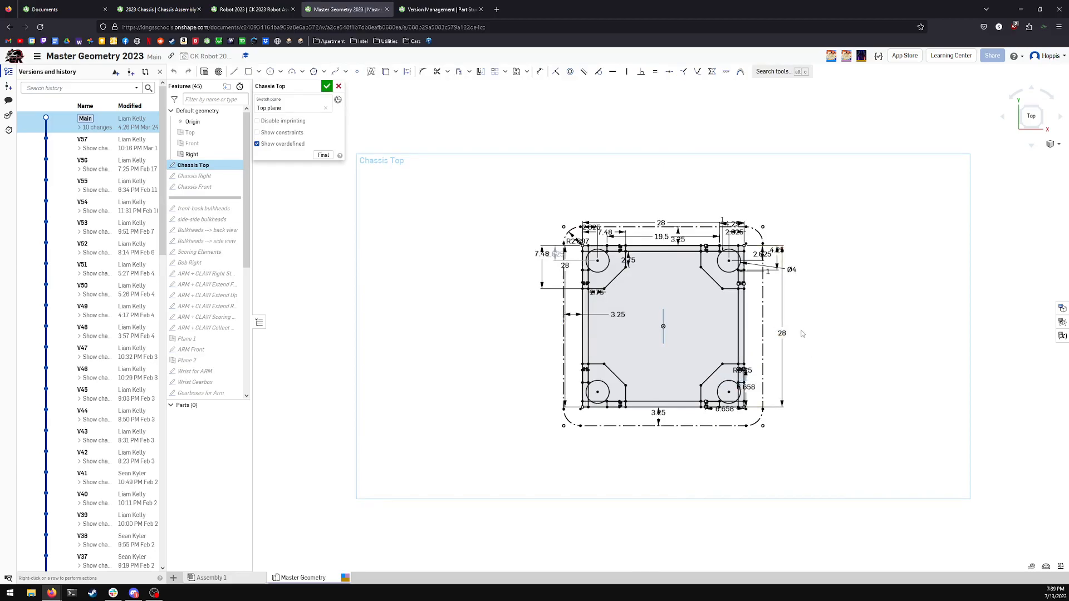
# Step: Move the vertical 28 overall dimension farther outside the chassis outline and slide the vertical 7.48 dimension's text down along its line
pyautogui.scroll(3, 802, 333)
pyautogui.moveTo(768, 333)
pyautogui.mouseDown()
pyautogui.moveTo(852, 331)
pyautogui.moveTo(798, 324)
pyautogui.mouseUp()
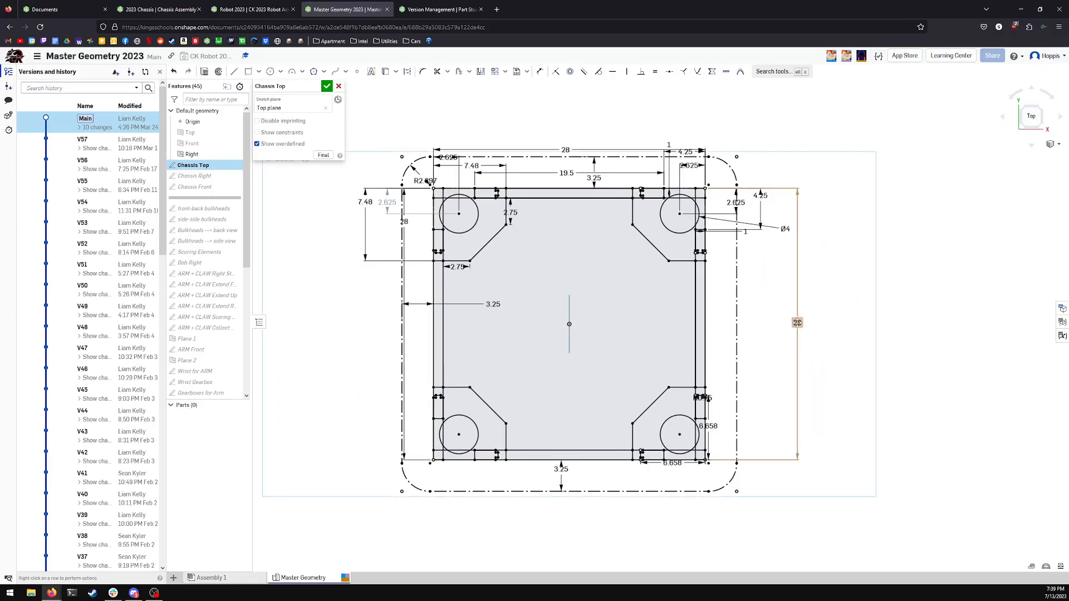
pyautogui.moveTo(566, 173); pyautogui.dragTo(566, 172)
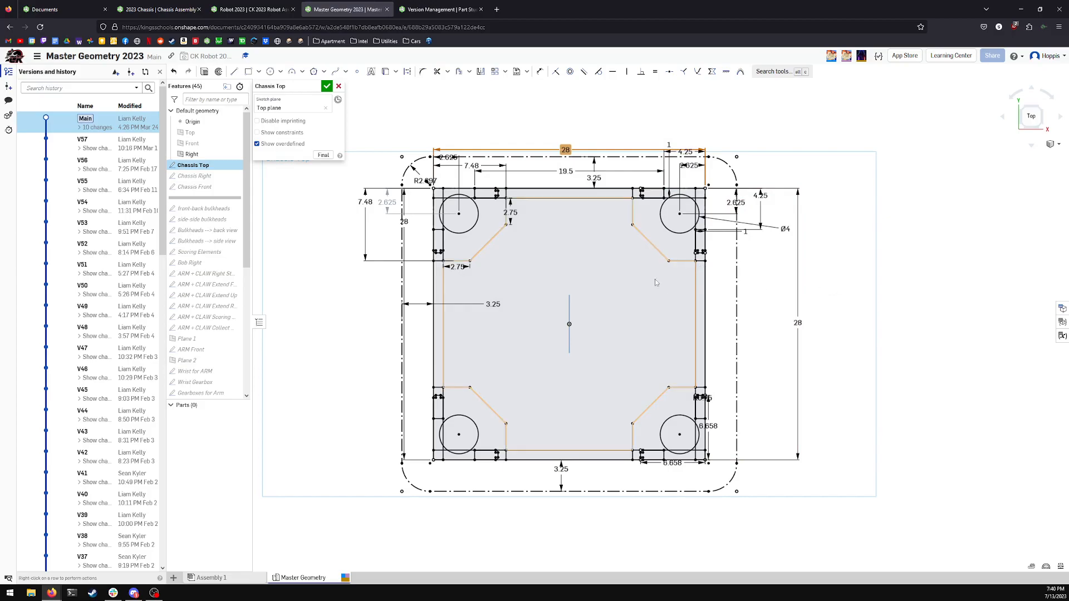
pyautogui.moveTo(797, 322); pyautogui.dragTo(820, 323)
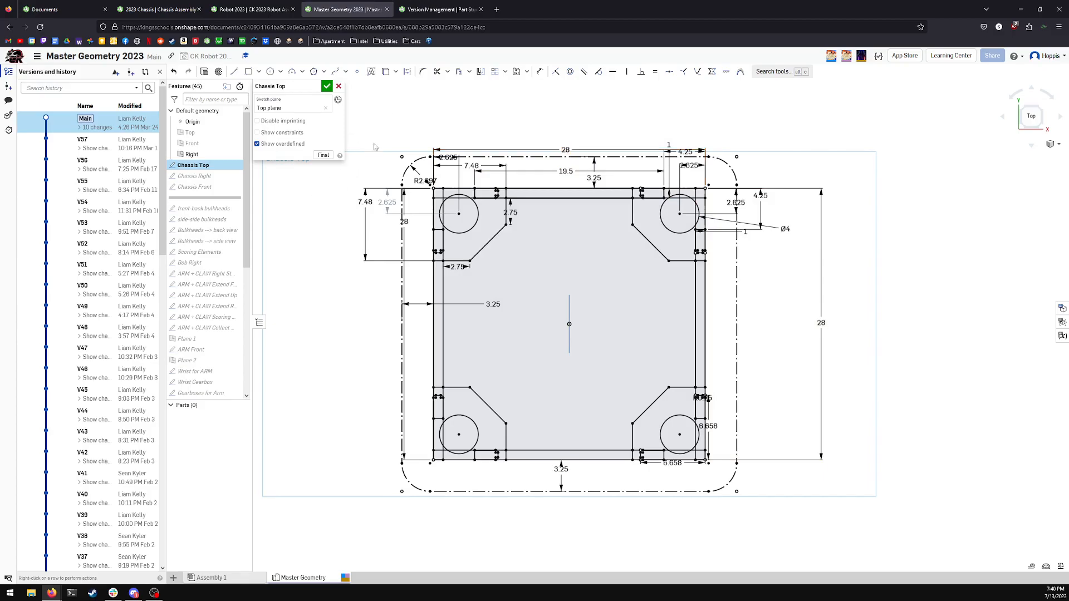
pyautogui.scroll(2, 437, 256)
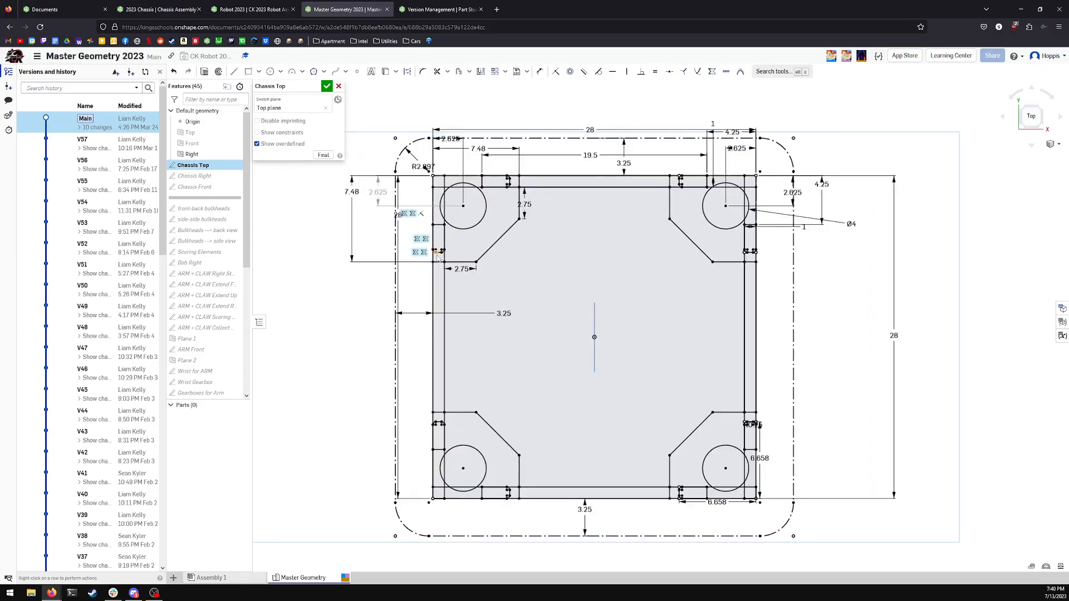
pyautogui.moveTo(352, 192)
pyautogui.mouseDown()
pyautogui.moveTo(339, 223)
pyautogui.moveTo(354, 220)
pyautogui.mouseUp()
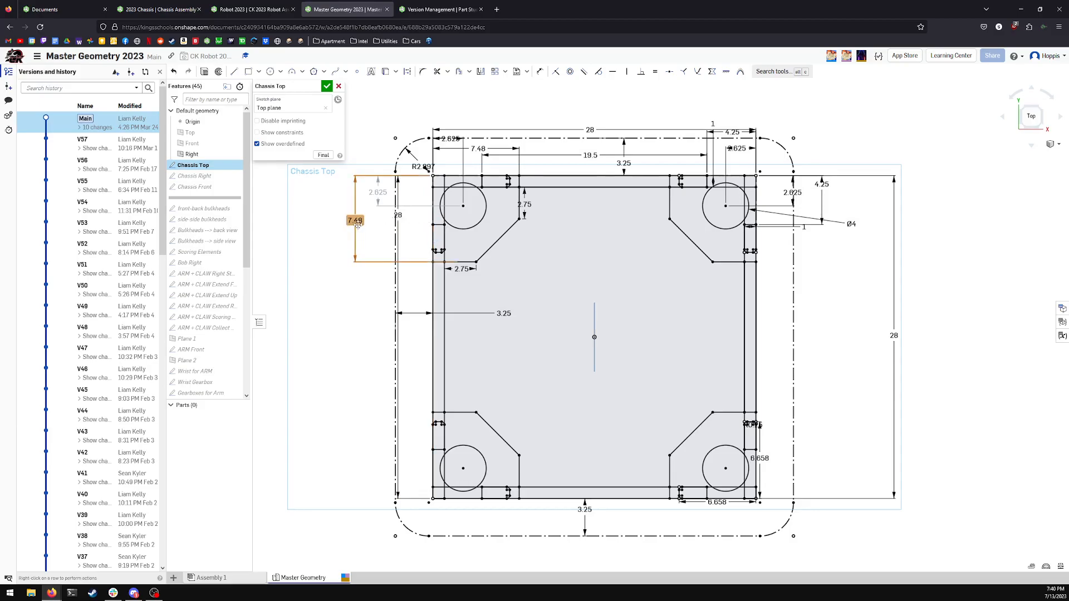
# Step: Move the vertical 7.48 dimension farther outside the chassis outline and clear the selection
pyautogui.moveTo(356, 223); pyautogui.dragTo(334, 219)
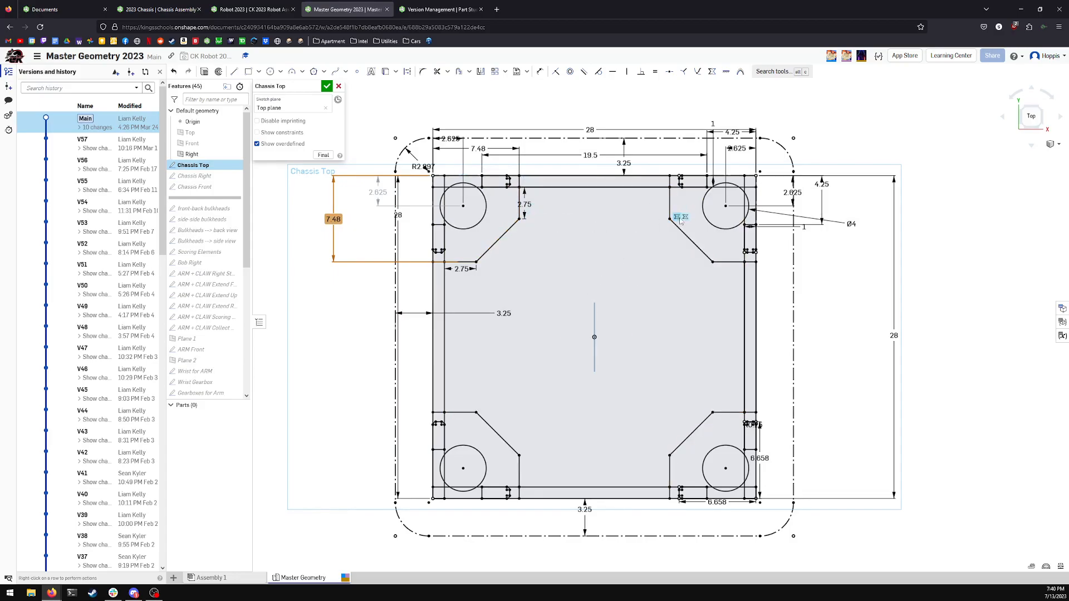
pyautogui.rightClick(680, 221)
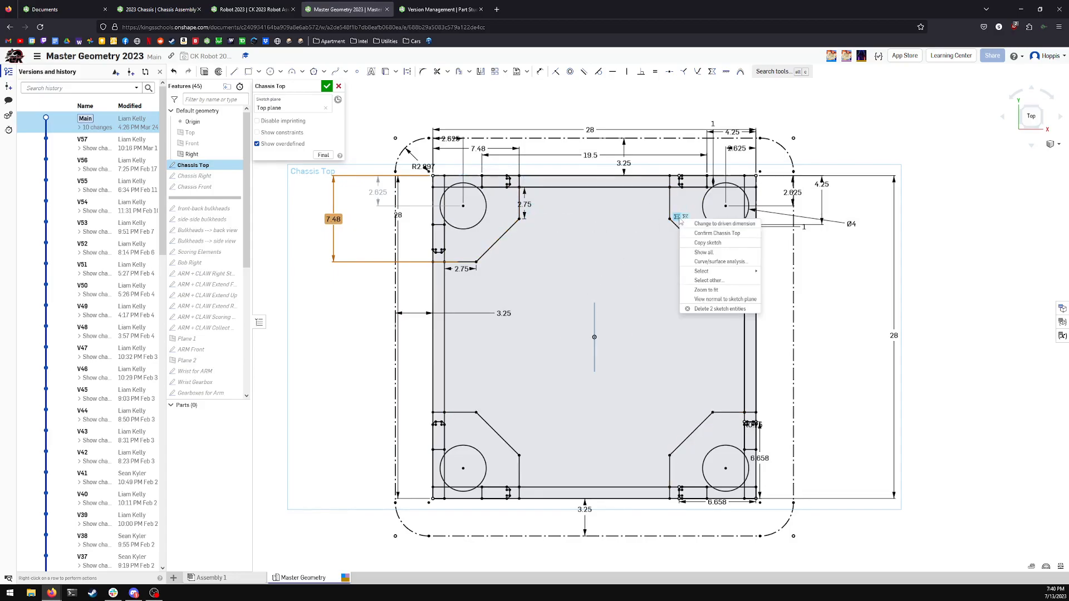
pyautogui.press('Escape')
pyautogui.press('space')
# Step: Inspect the symmetric constraints on the upper diagonal corner lines and cancel the Chassis Top sketch edit
pyautogui.click(684, 217)
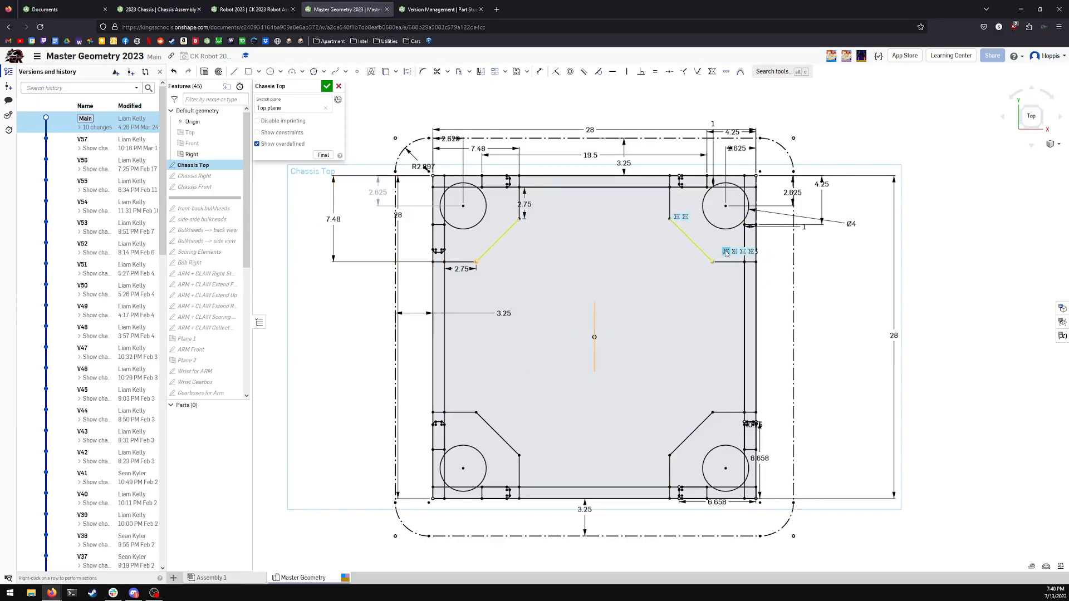
pyautogui.click(496, 241)
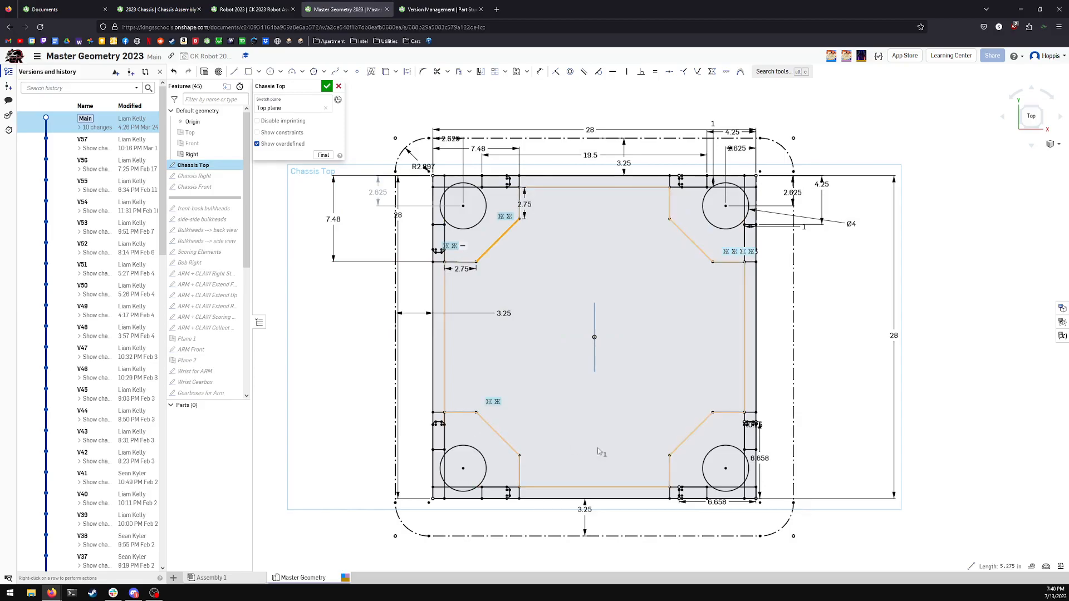
pyautogui.click(311, 356)
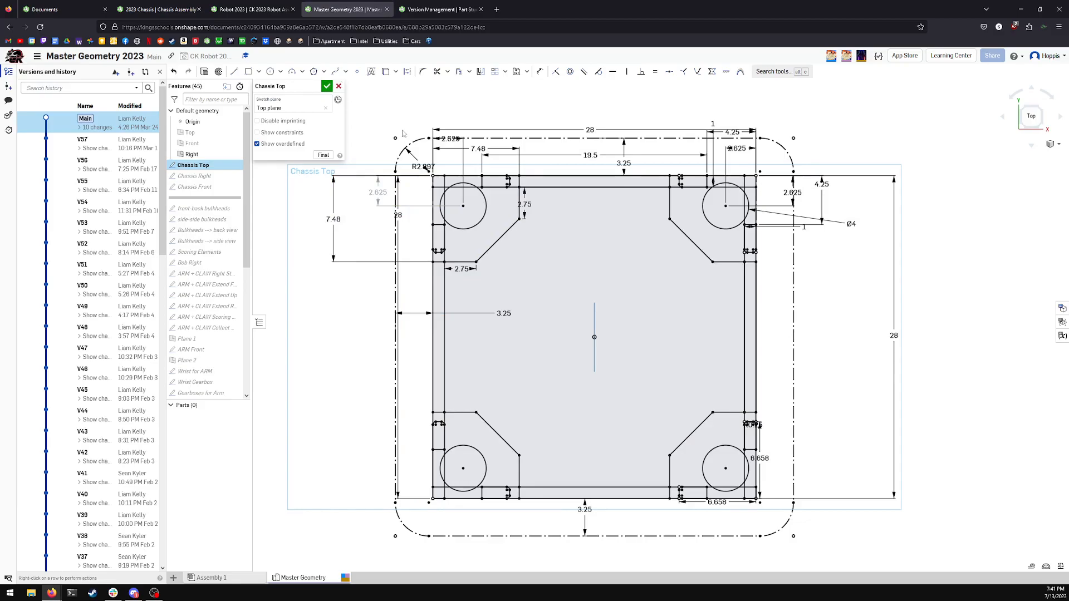
pyautogui.click(339, 86)
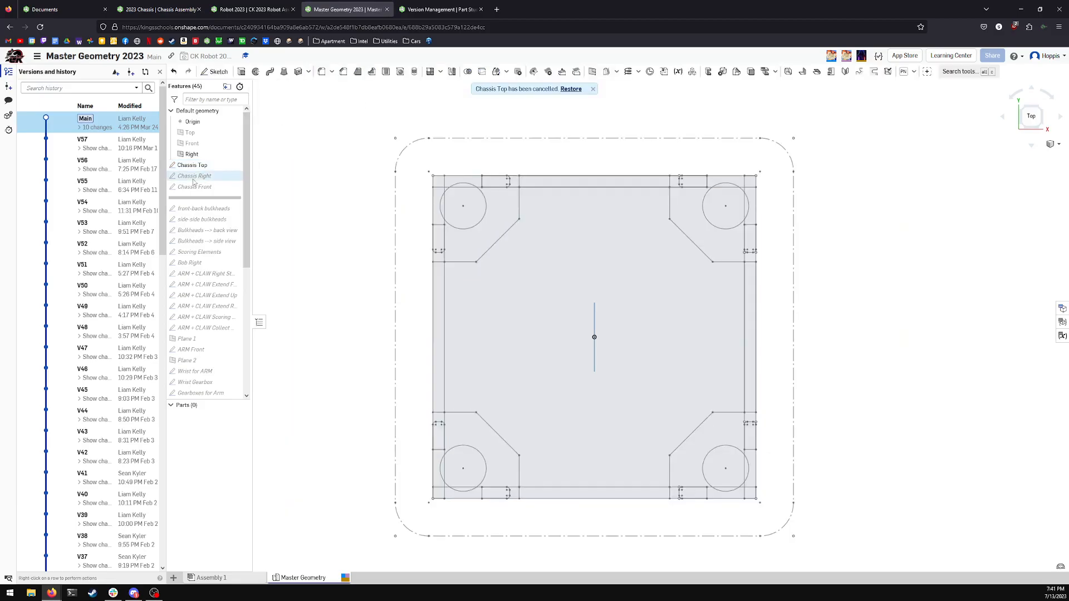
# Step: Roll the feature history forward to directly before Plane 1 and orient the model to the Right view
pyautogui.moveTo(199, 249)
pyautogui.mouseDown()
pyautogui.moveTo(203, 224)
pyautogui.moveTo(204, 336)
pyautogui.mouseUp()
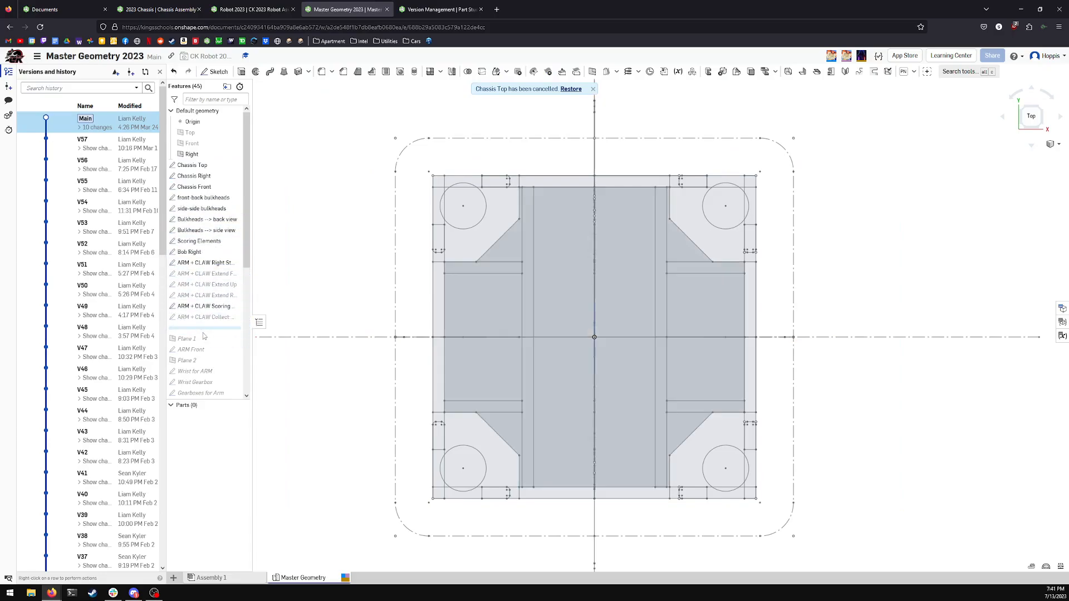
pyautogui.moveTo(556, 334)
pyautogui.mouseDown(button='right')
pyautogui.moveTo(576, 226)
pyautogui.moveTo(615, 225)
pyautogui.mouseUp(button='right')
pyautogui.click(1033, 118)
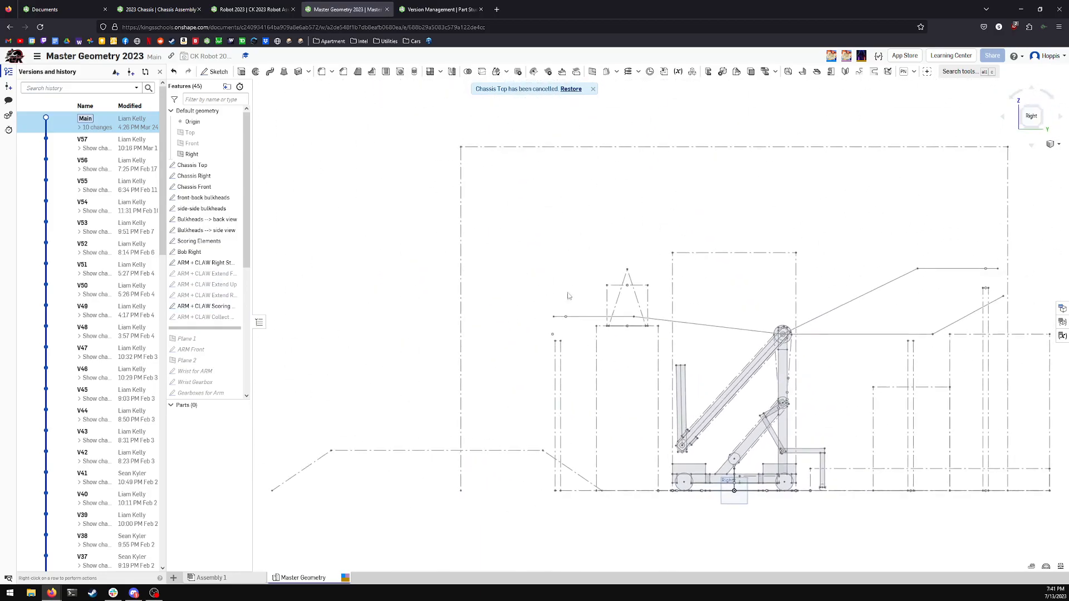
# Step: Examine the side profile of the arm, claw and chassis against the surrounding scoring element outlines
pyautogui.scroll(3, 802, 402)
pyautogui.scroll(-3, 808, 398)
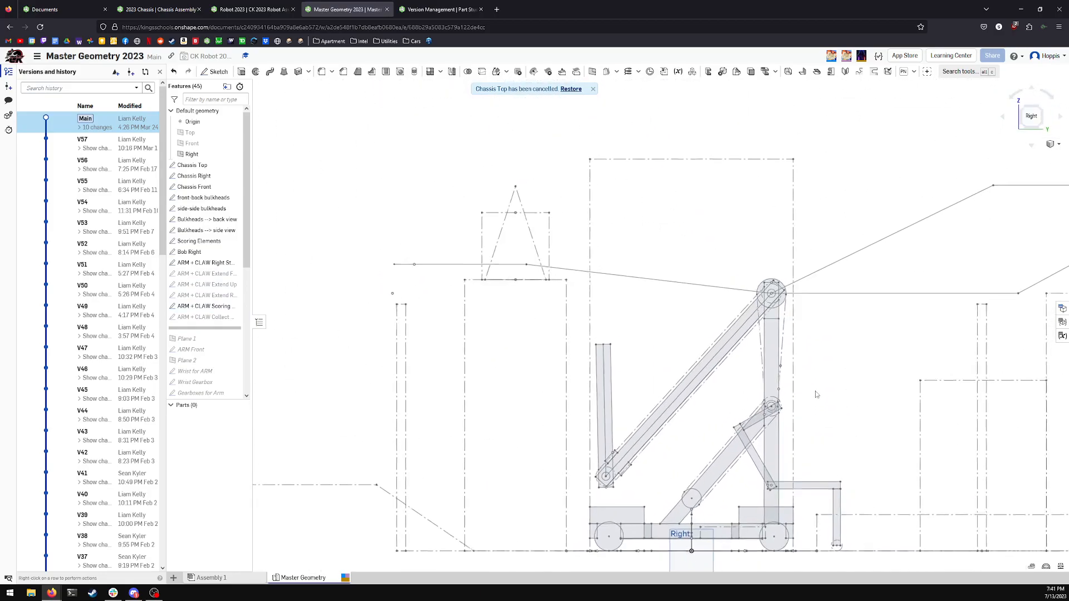
pyautogui.moveTo(891, 416); pyautogui.dragTo(733, 425, button='middle')
pyautogui.scroll(3, 605, 427)
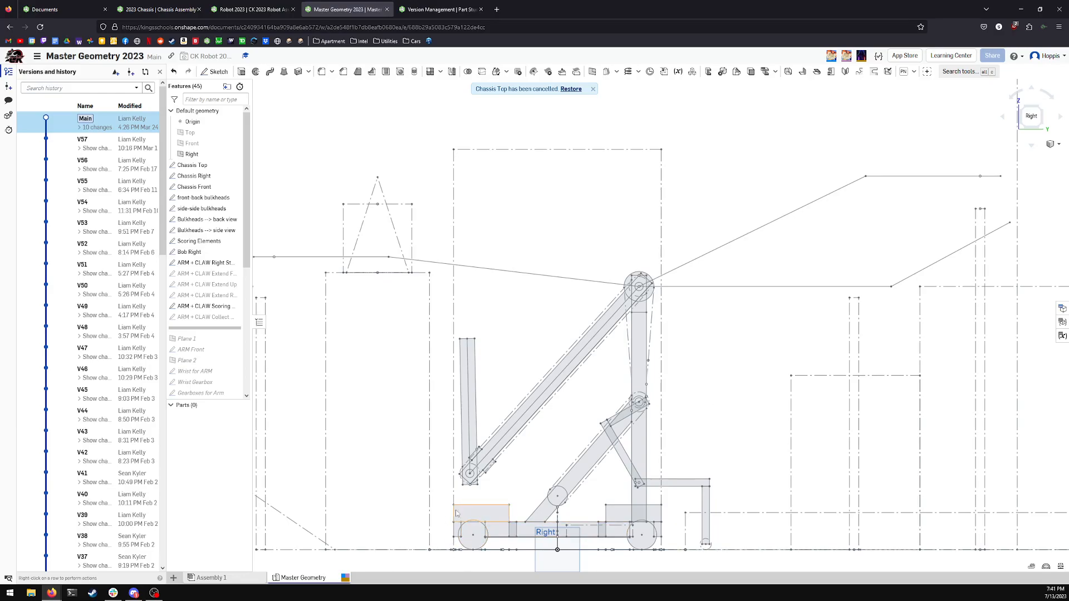
pyautogui.scroll(-2, 519, 520)
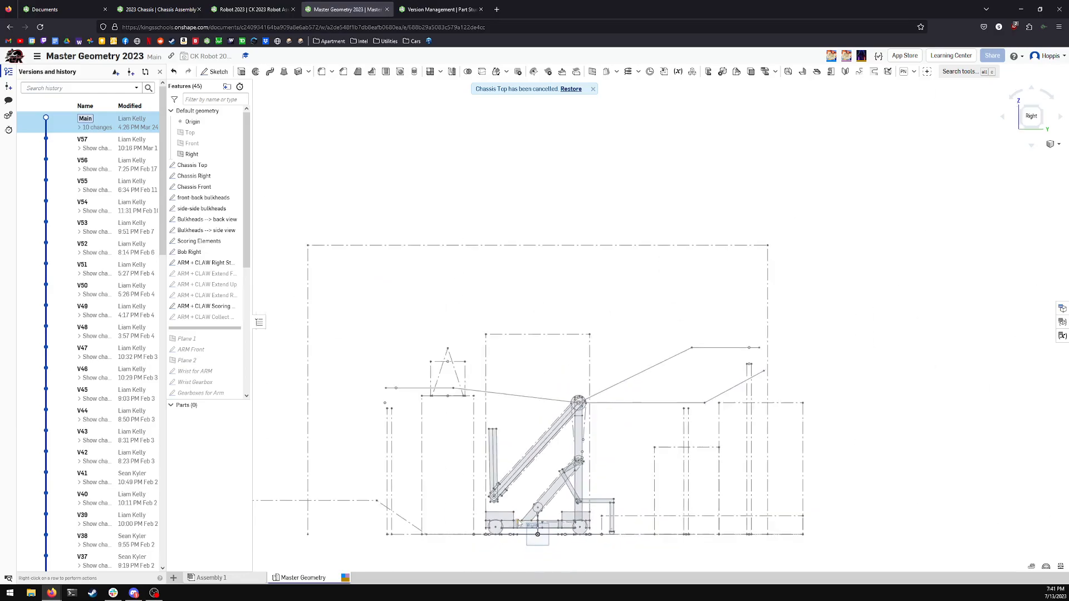
pyautogui.scroll(6, 518, 496)
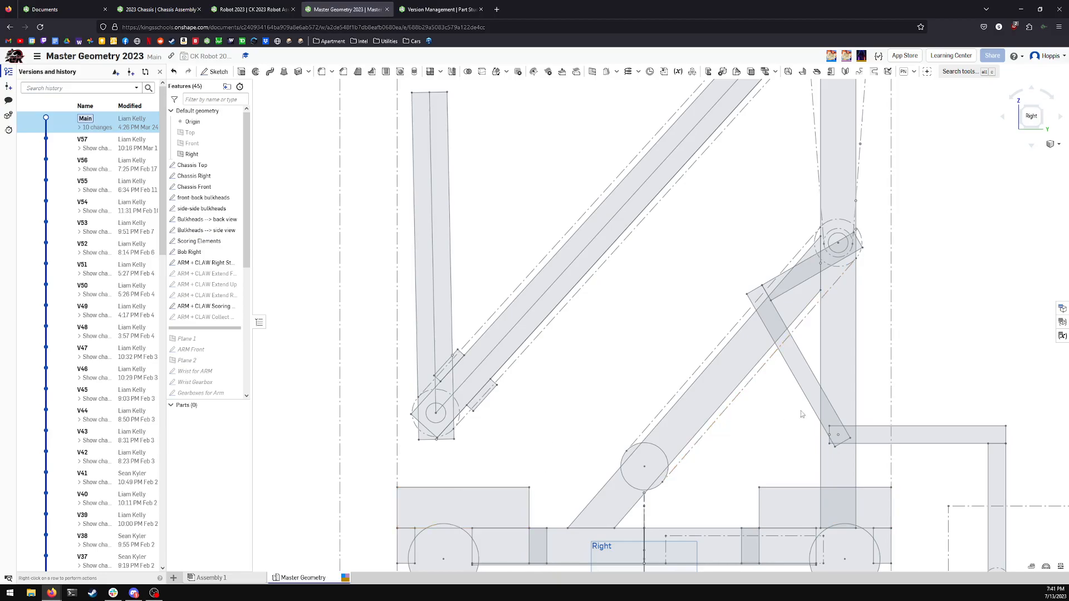
pyautogui.scroll(-5, 796, 413)
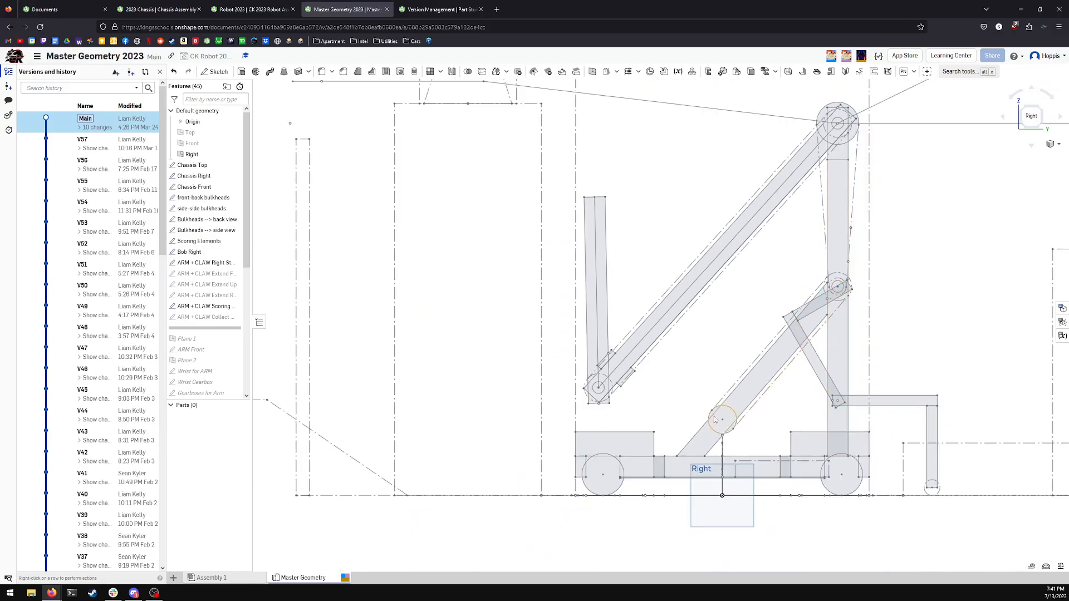
# Step: Examine how the lower arm section and tower sit on the chassis, from an angle and in the Right view
pyautogui.click(654, 433)
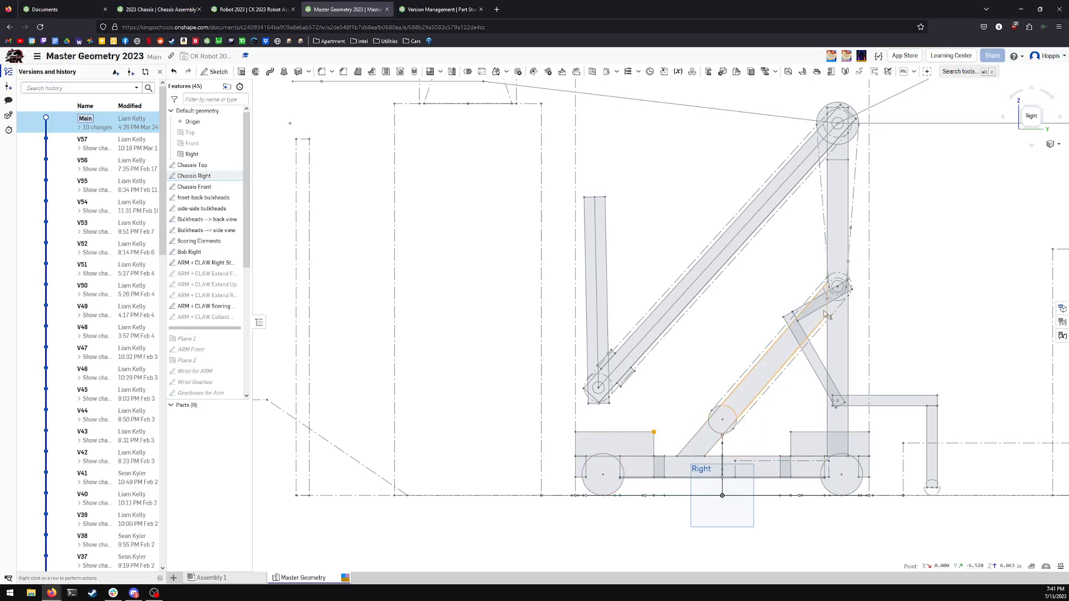
pyautogui.click(689, 402)
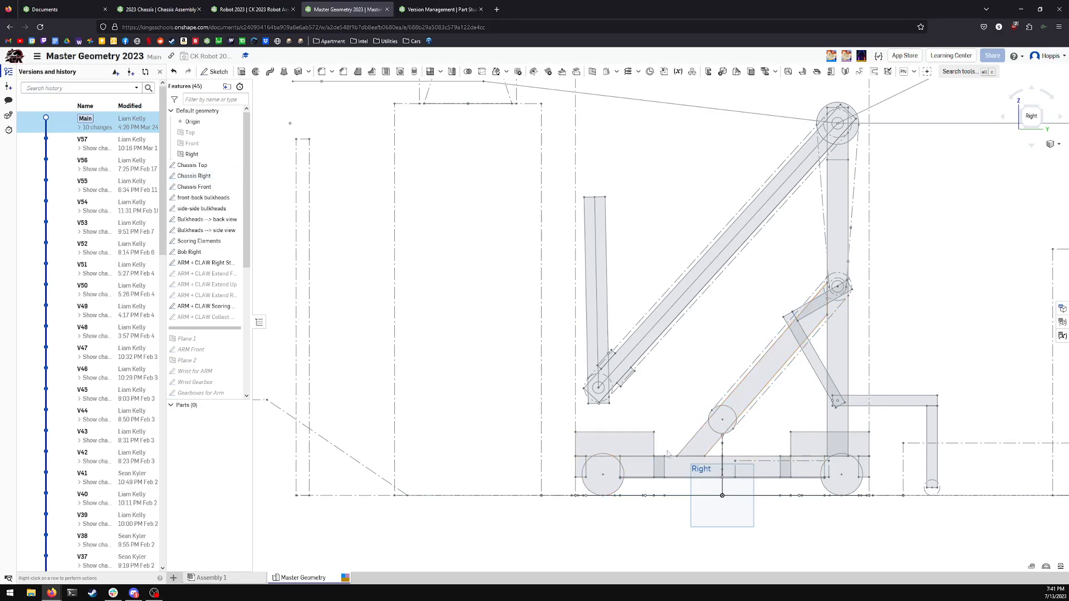
pyautogui.moveTo(679, 393); pyautogui.dragTo(690, 412, button='right')
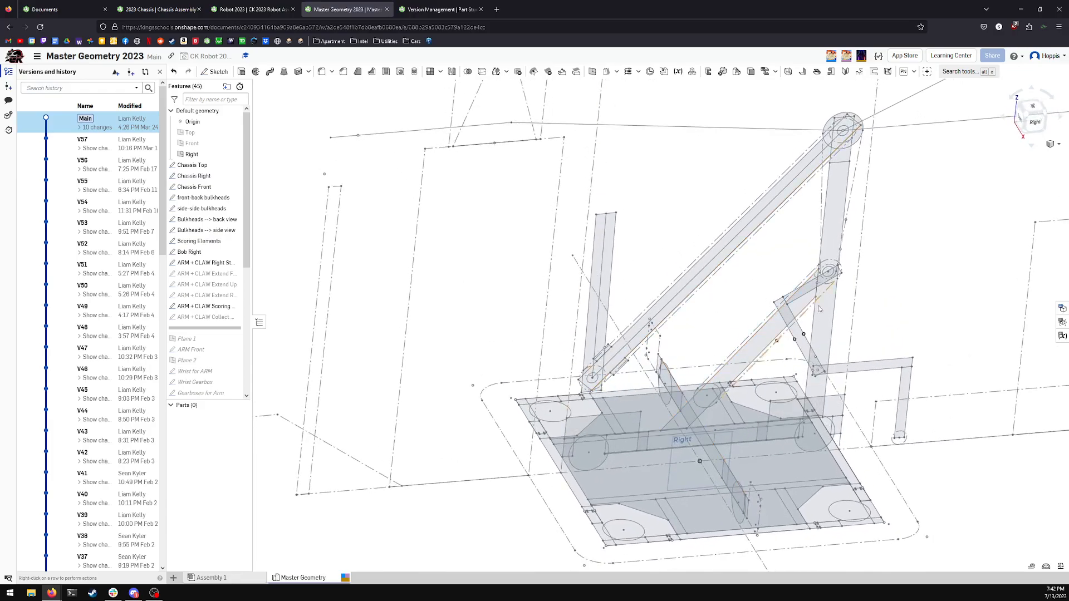
pyautogui.click(1034, 121)
pyautogui.scroll(-3, 705, 475)
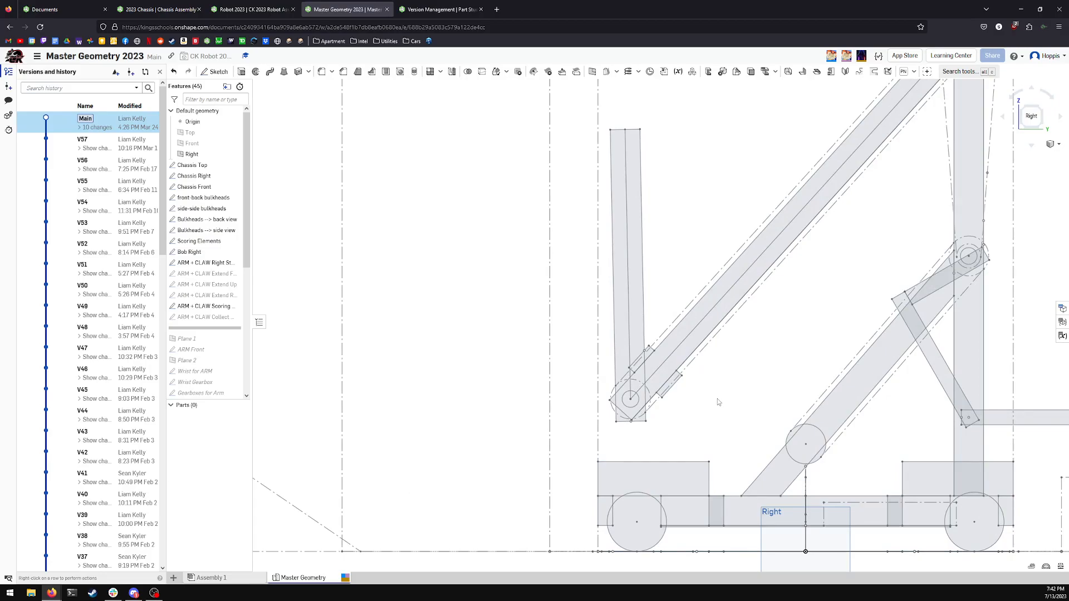
pyautogui.click(760, 474)
pyautogui.click(732, 433)
pyautogui.scroll(-5, 837, 329)
pyautogui.scroll(3, 834, 429)
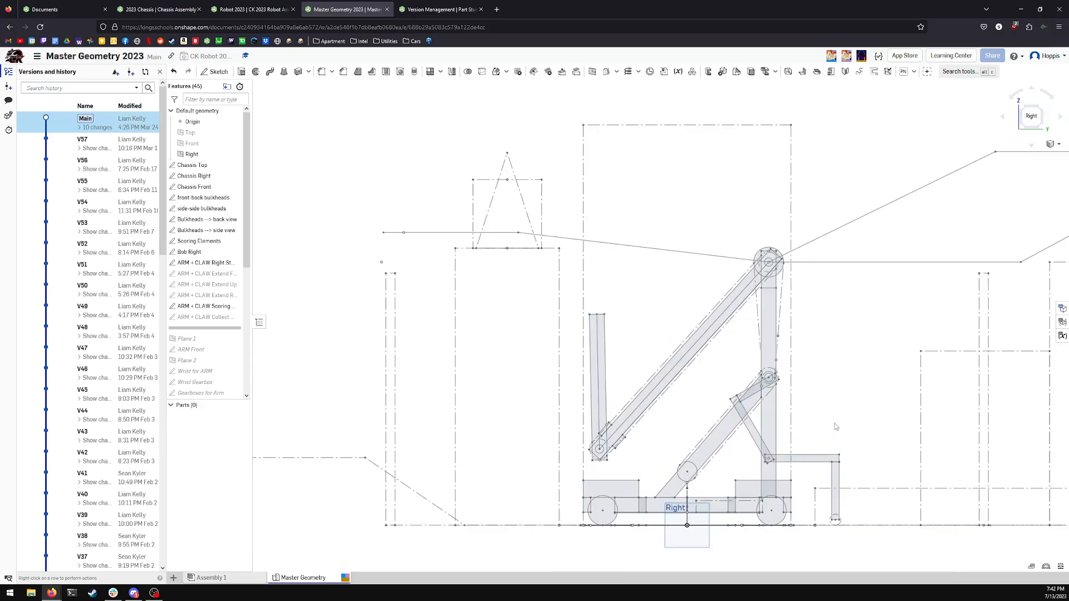
# Step: Highlight the two-segment ARM + CLAW Scoring line on the triangular scoring element's side of the tower, and clear the selection
pyautogui.moveTo(924, 333); pyautogui.dragTo(775, 331, button='middle')
pyautogui.scroll(1, 690, 250)
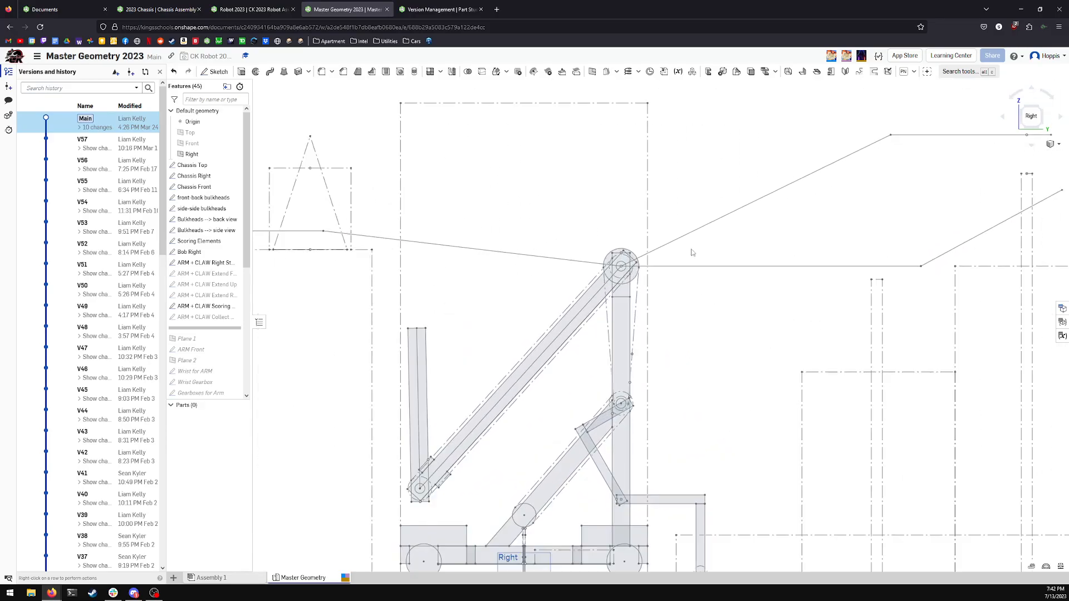
pyautogui.scroll(-2, 691, 250)
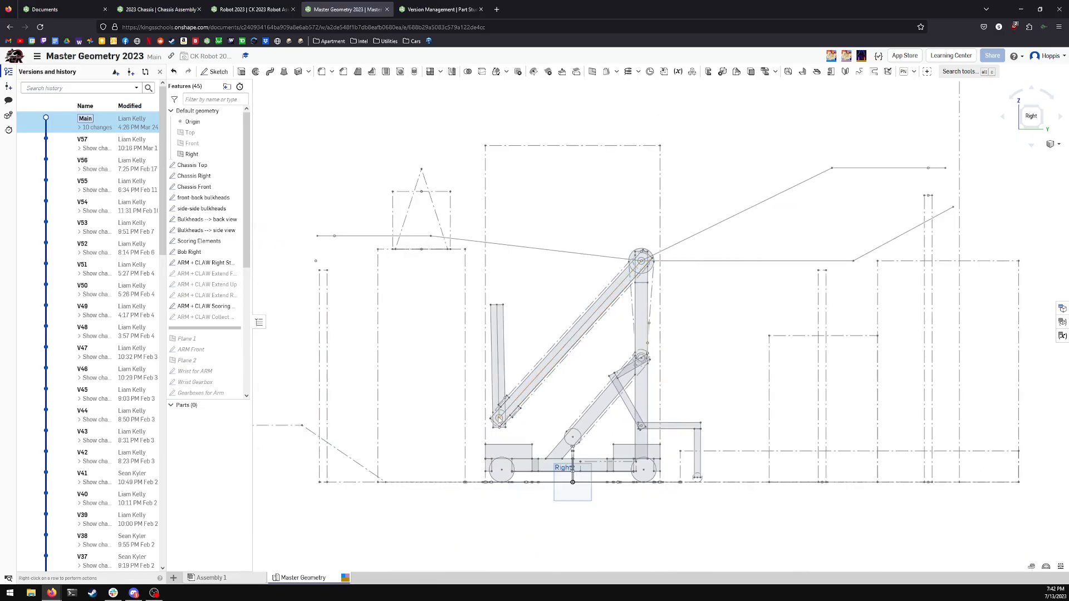
pyautogui.click(420, 237)
pyautogui.click(458, 240)
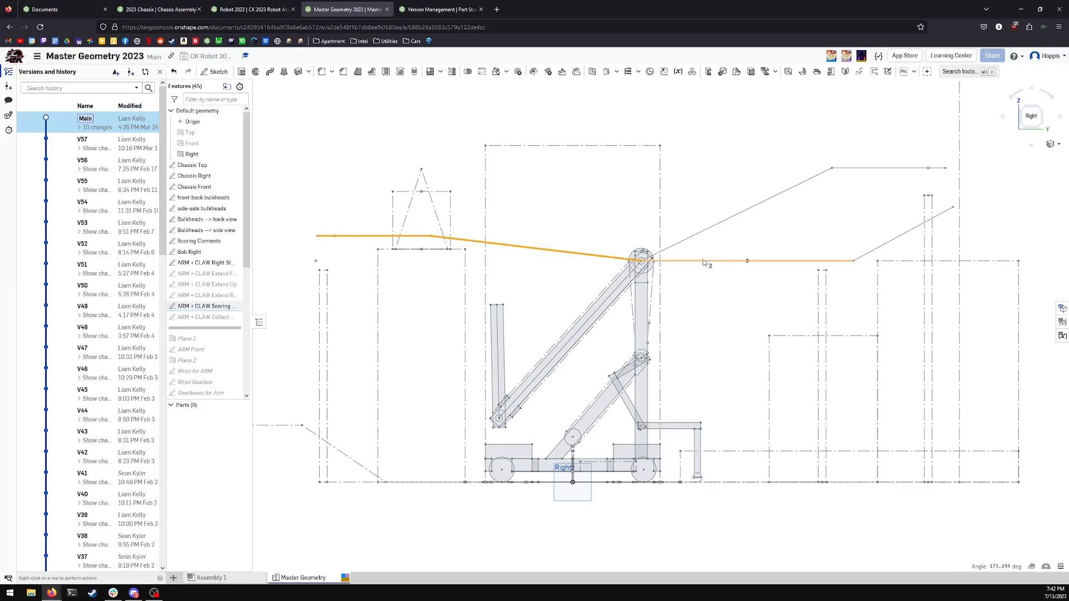
pyautogui.click(887, 230)
# Step: Highlight all three two-segment ARM + CLAW Scoring lines on both sides of the tower, and clear the selection
pyautogui.click(862, 168)
pyautogui.click(784, 191)
pyautogui.click(872, 252)
pyautogui.click(822, 262)
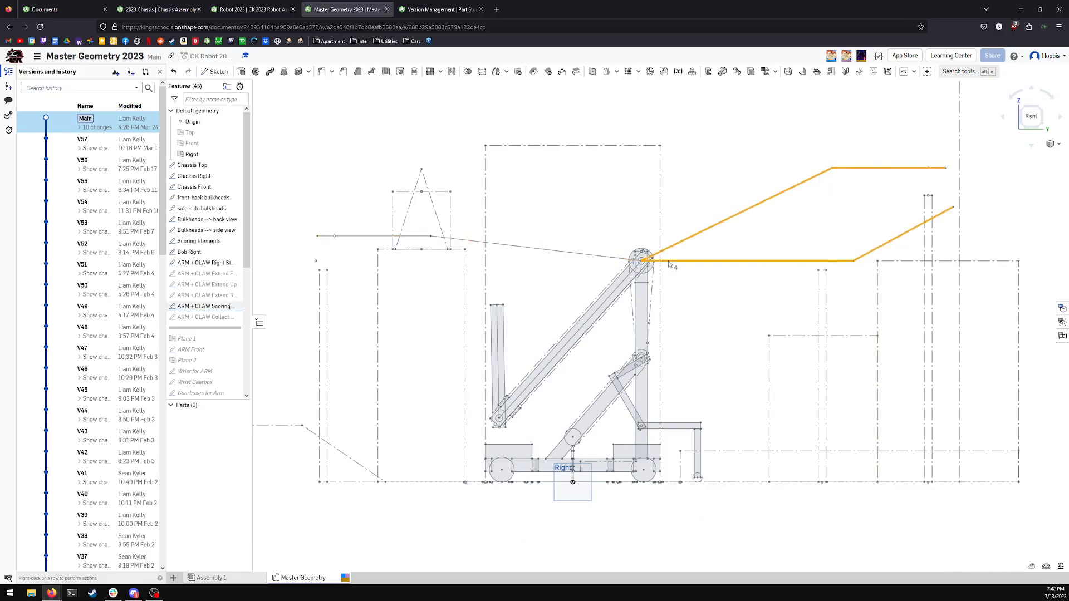
pyautogui.click(551, 251)
pyautogui.click(420, 237)
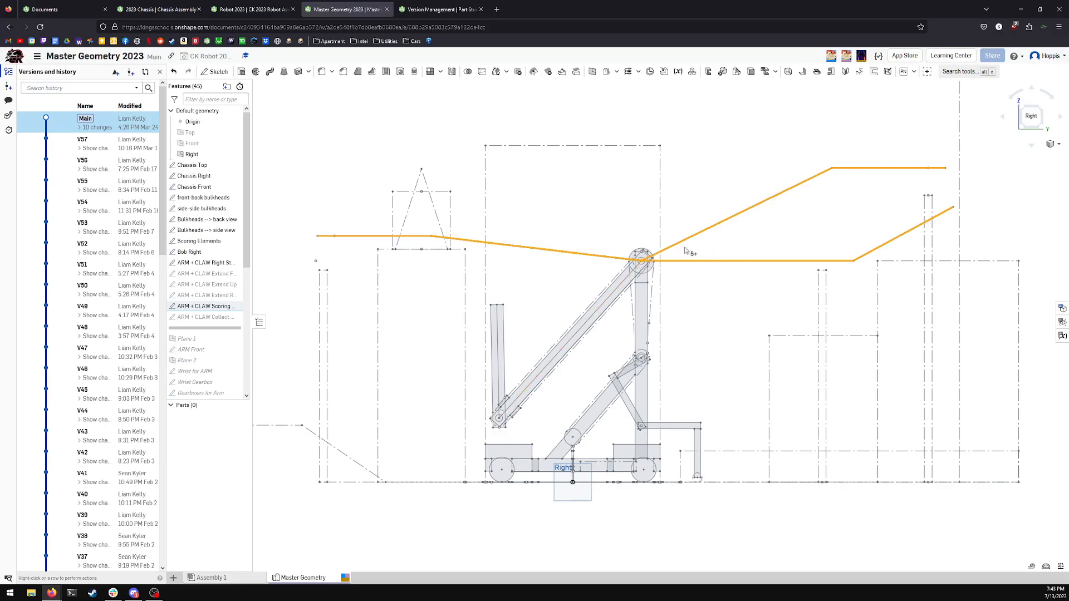
pyautogui.click(738, 323)
# Step: Examine the linkage beside the tower, checking its L-shaped horizontal and vertical bars, and clear the selection
pyautogui.moveTo(710, 289); pyautogui.dragTo(640, 378, button='right')
pyautogui.scroll(6, 686, 386)
pyautogui.scroll(2, 631, 443)
pyautogui.scroll(-2, 633, 450)
pyautogui.scroll(1, 633, 450)
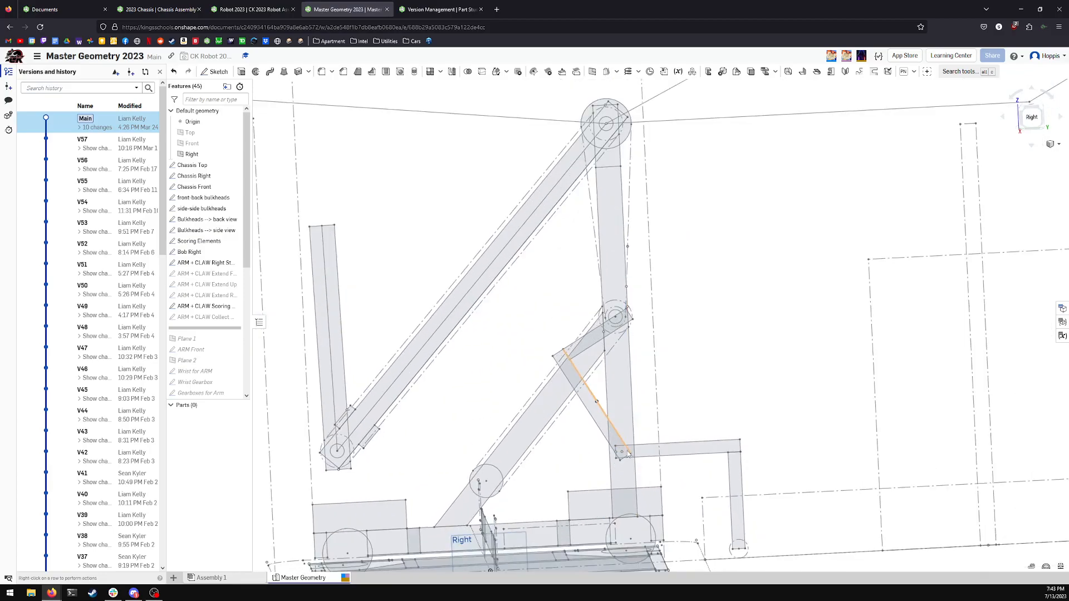
pyautogui.click(694, 443)
pyautogui.click(732, 472)
pyautogui.click(756, 409)
# Step: View the arm sketch face-on, highlight the two dash-dot lines joining the tower's pivot circles, and clear the selection
pyautogui.moveTo(703, 353); pyautogui.dragTo(705, 342, button='right')
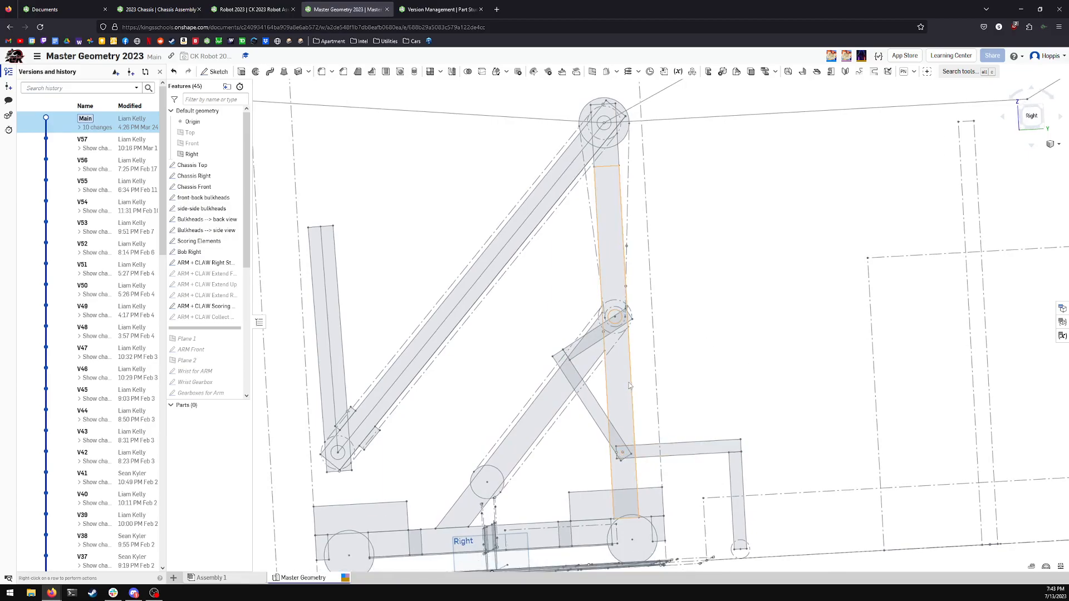
pyautogui.press('n')
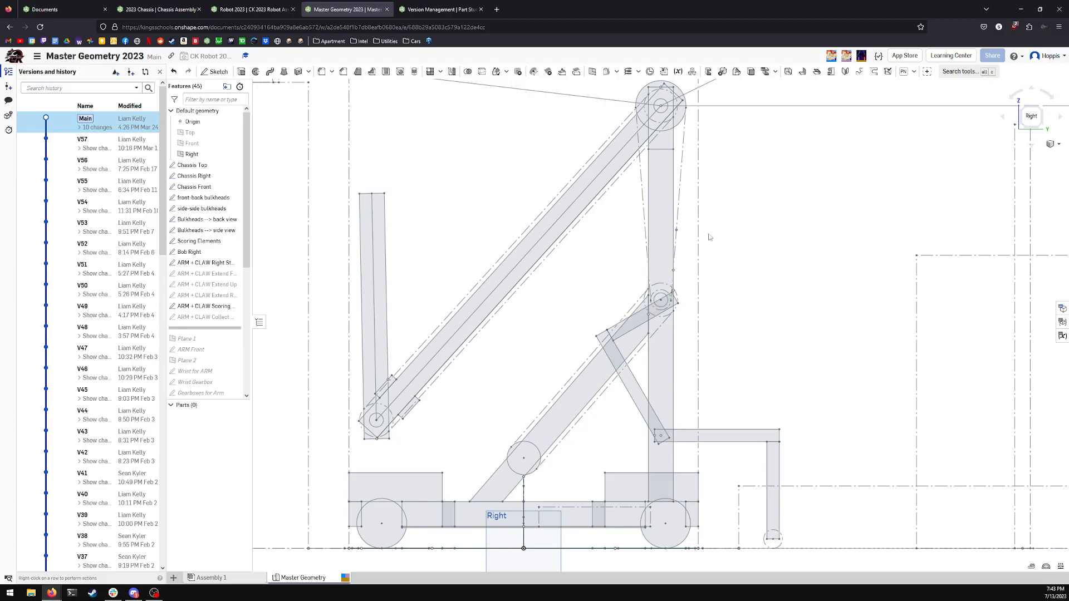
pyautogui.click(680, 215)
pyautogui.click(644, 213)
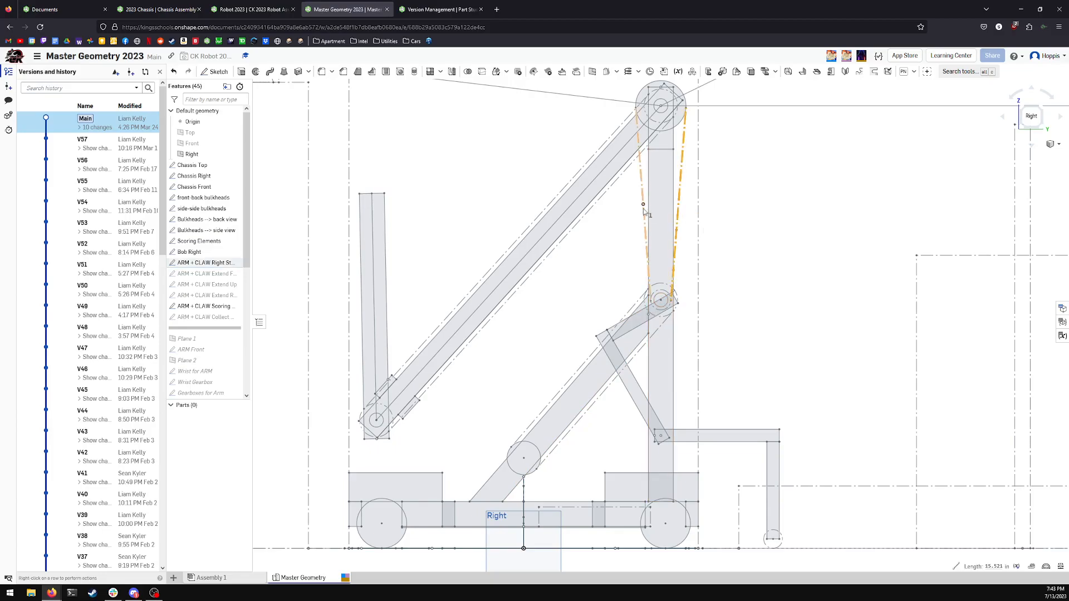
pyautogui.click(749, 219)
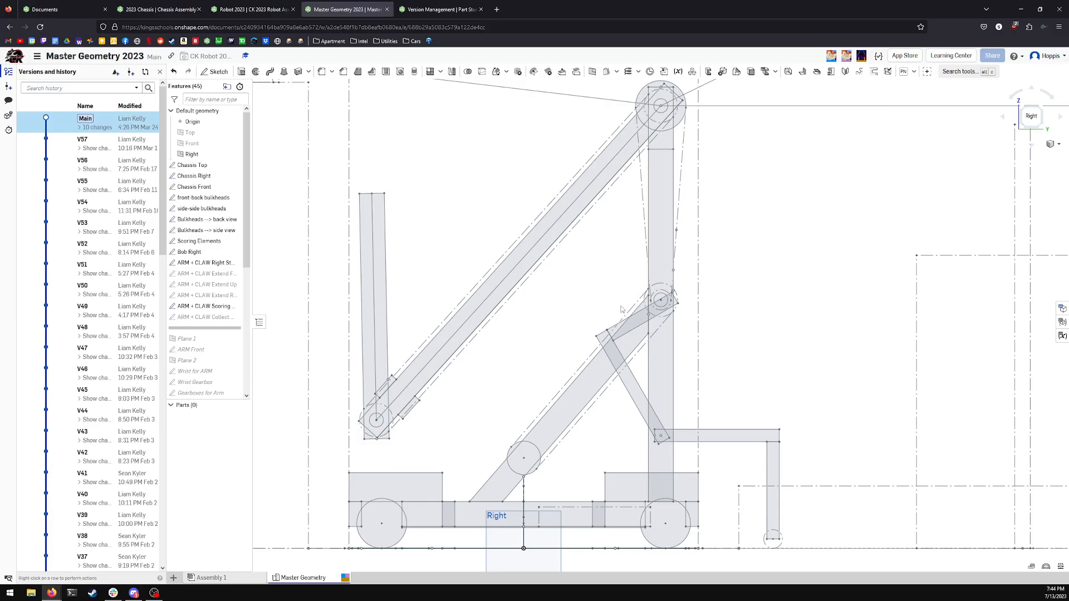
# Step: Examine the upper arm, its top pivot and the tower from an angle and in the Right view
pyautogui.moveTo(761, 341); pyautogui.dragTo(636, 397, button='right')
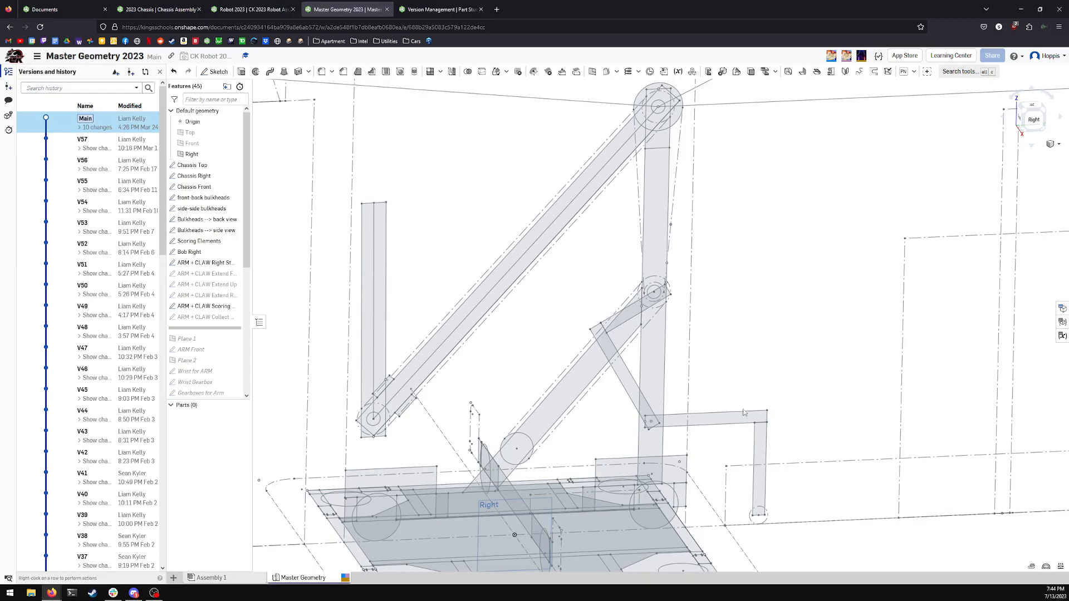
pyautogui.click(1033, 120)
pyautogui.scroll(3, 762, 389)
pyautogui.scroll(3, 762, 390)
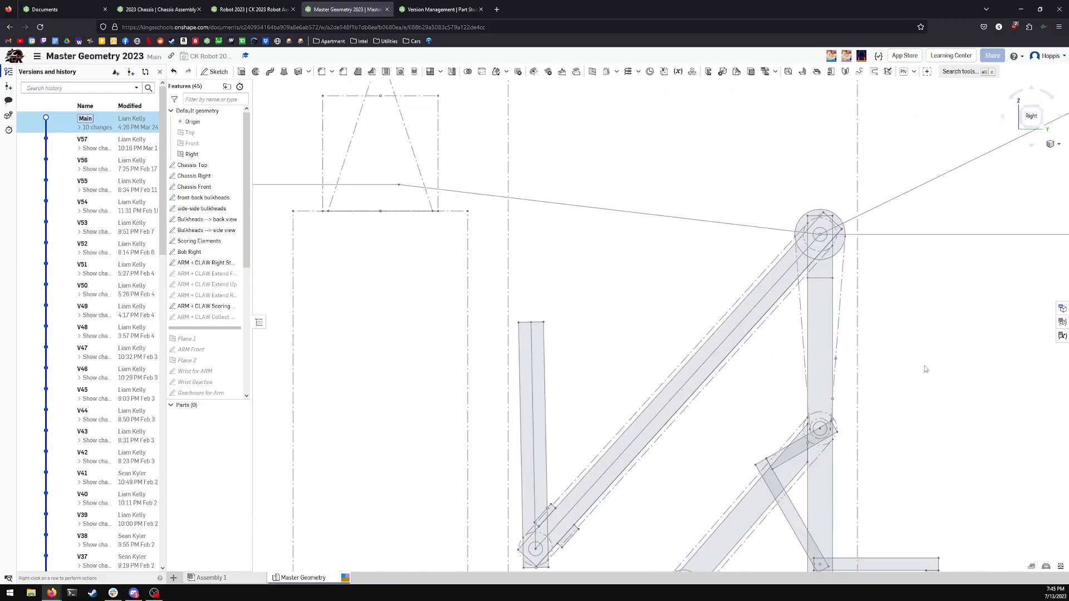
pyautogui.moveTo(917, 350)
pyautogui.mouseDown(button='middle')
pyautogui.moveTo(799, 215)
pyautogui.moveTo(805, 260)
pyautogui.mouseUp(button='middle')
pyautogui.scroll(2, 797, 218)
pyautogui.scroll(-4, 718, 221)
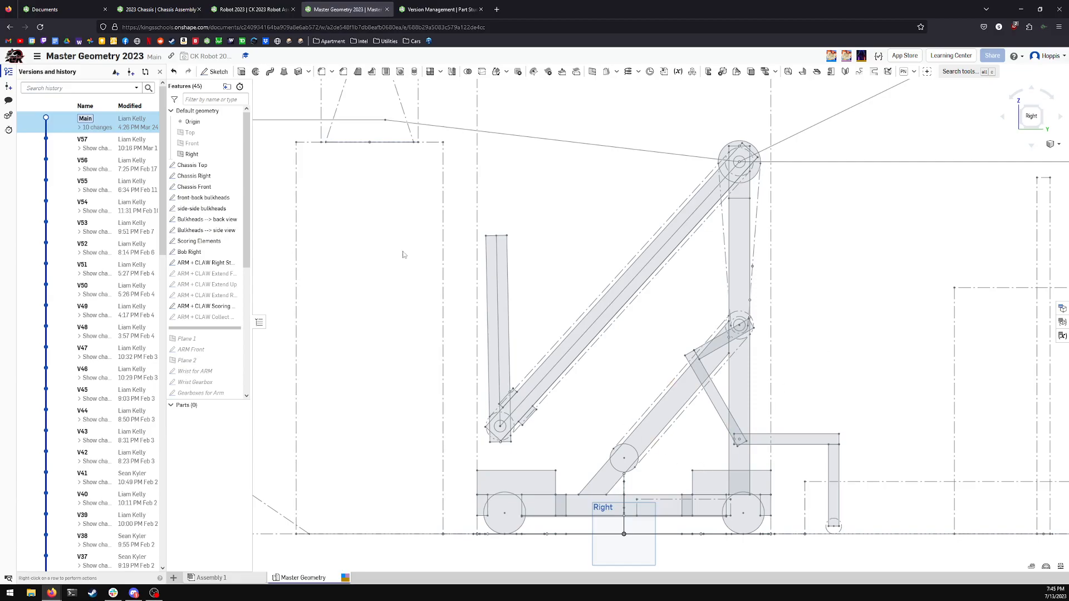
# Step: Switch to the 2023 Chassis assembly, inspect the right vertical bulkhead and nearby electronics, and clear the selection
pyautogui.click(138, 7)
pyautogui.moveTo(724, 205); pyautogui.dragTo(705, 224, button='right')
pyautogui.scroll(-2, 706, 225)
pyautogui.scroll(3, 706, 225)
pyautogui.click(579, 253)
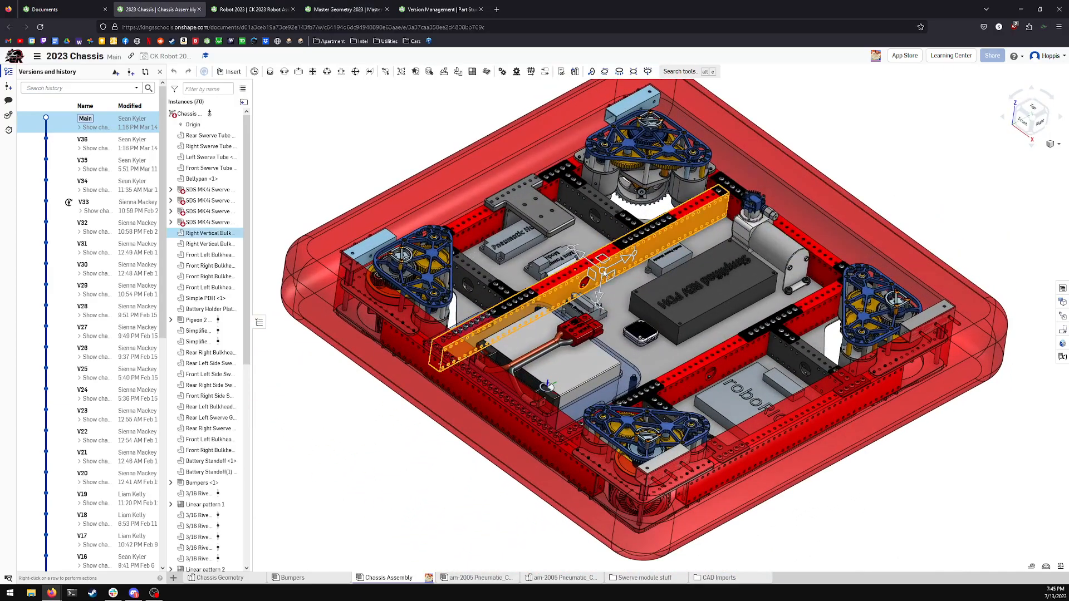
pyautogui.press('n')
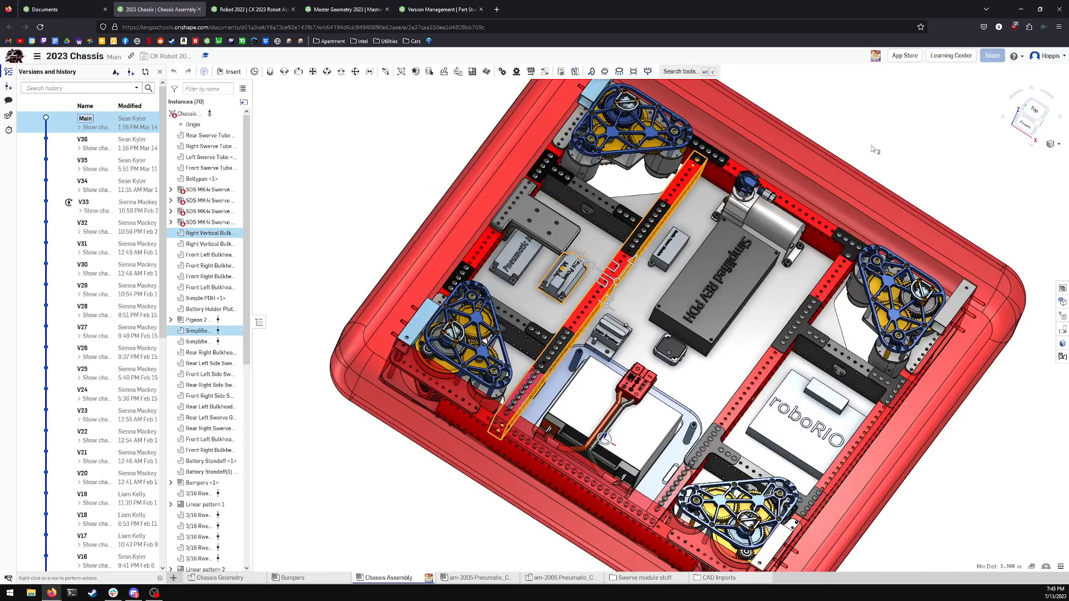
pyautogui.press('Escape')
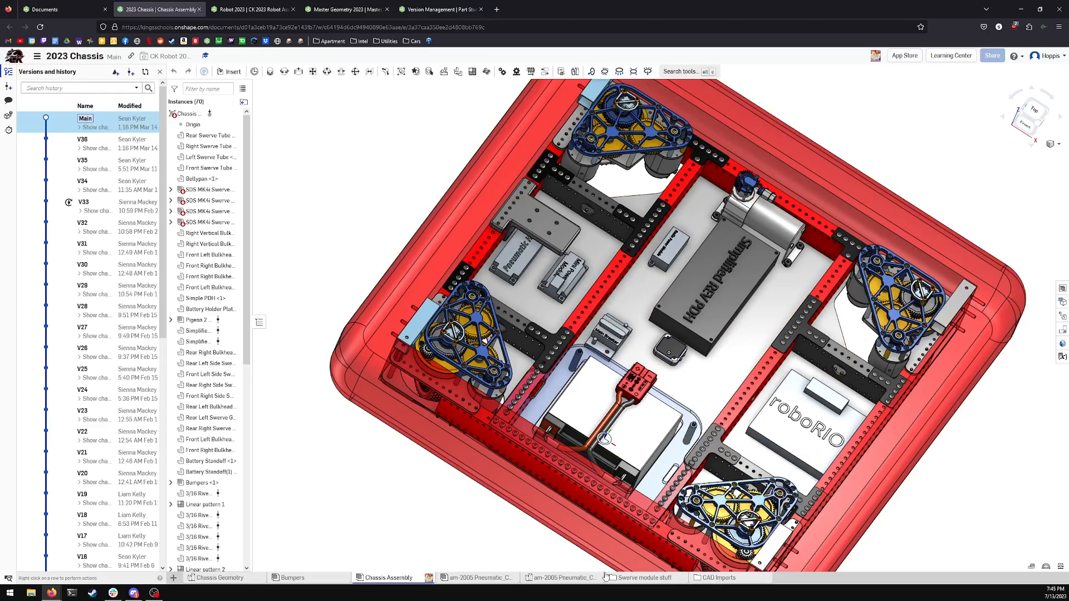
# Step: Switch to the Version Management document
pyautogui.click(433, 8)
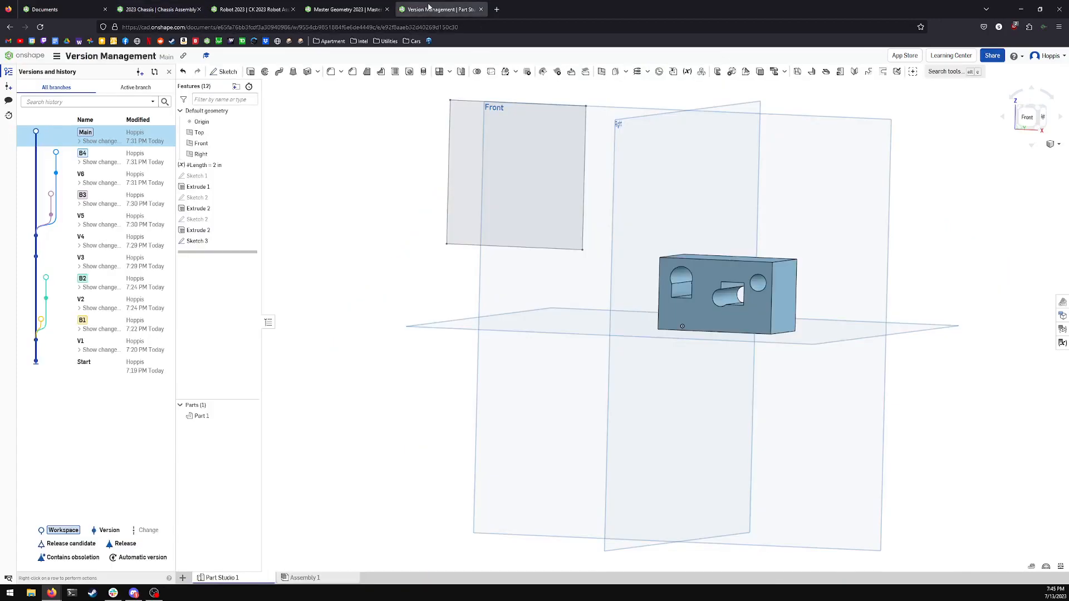
# Step: Switch to the Master Geometry 2023 document and roll its feature history forward to just after Gearboxes for Arm
pyautogui.click(365, 8)
pyautogui.moveTo(691, 361); pyautogui.dragTo(762, 401, button='right')
pyautogui.moveTo(209, 327); pyautogui.dragTo(216, 374)
# Step: Examine the chassis layout sketches, including the corner wheel circles and bumper outline, in the Top view
pyautogui.moveTo(579, 423); pyautogui.dragTo(613, 505, button='right')
pyautogui.click(1031, 116)
pyautogui.scroll(-3, 693, 222)
pyautogui.scroll(6, 654, 284)
pyautogui.scroll(5, 690, 207)
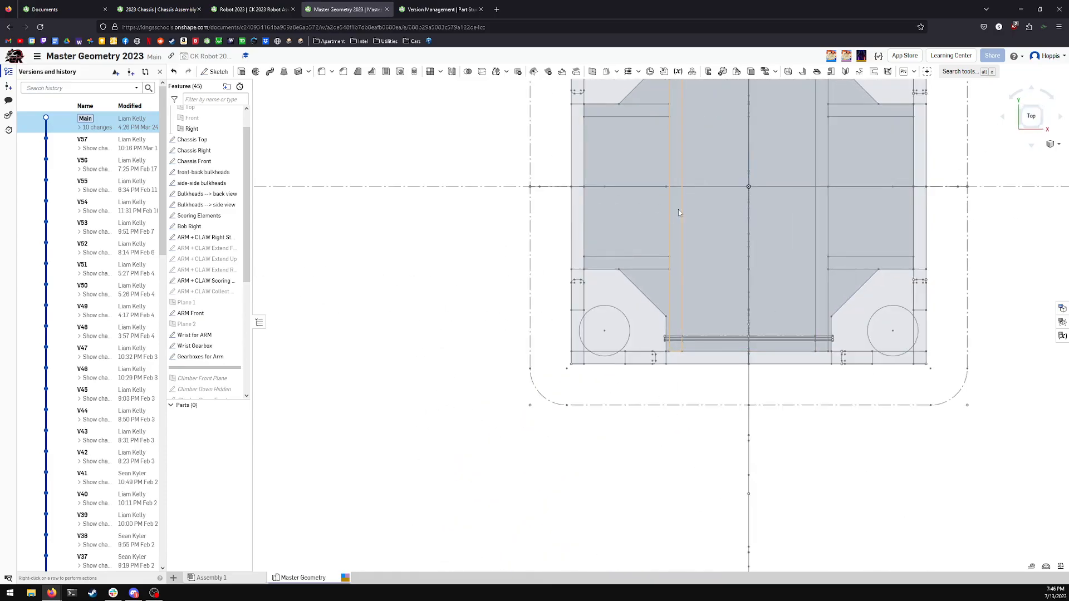
pyautogui.scroll(-1, 783, 234)
pyautogui.moveTo(779, 251); pyautogui.dragTo(748, 342, button='middle')
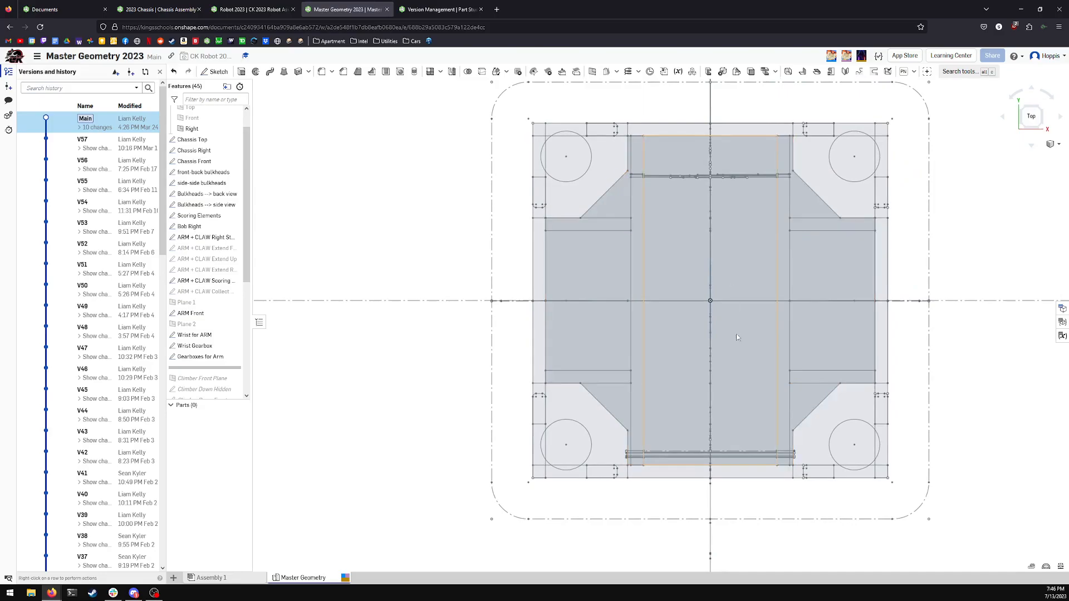
# Step: Examine the chassis, tower and arm sketches together from several angled views
pyautogui.moveTo(771, 369)
pyautogui.mouseDown(button='right')
pyautogui.moveTo(735, 350)
pyautogui.moveTo(726, 368)
pyautogui.moveTo(641, 334)
pyautogui.moveTo(695, 372)
pyautogui.mouseUp(button='right')
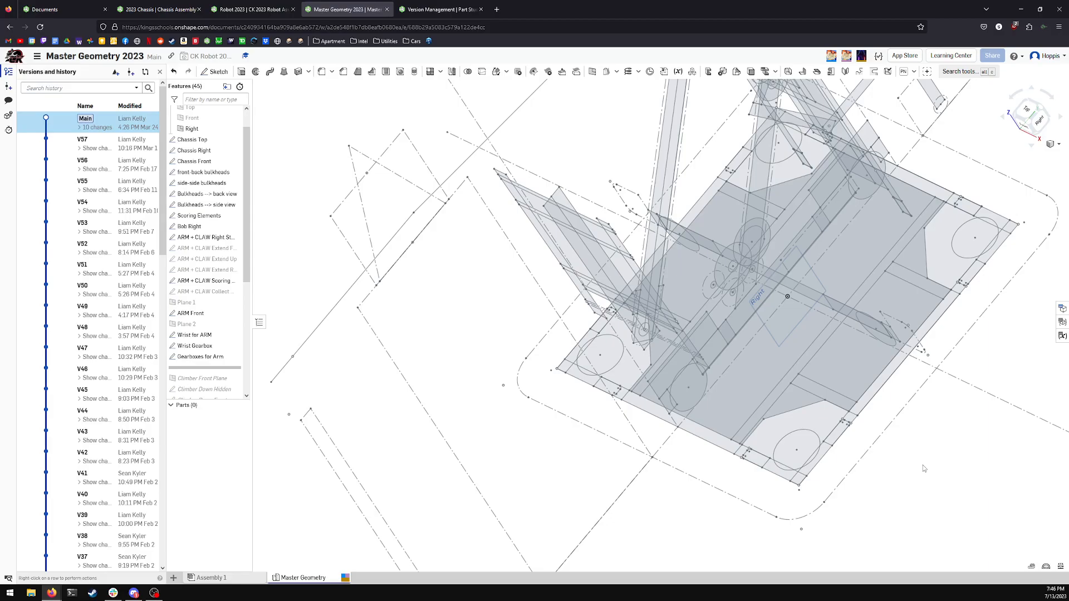
pyautogui.moveTo(943, 456); pyautogui.dragTo(855, 412, button='right')
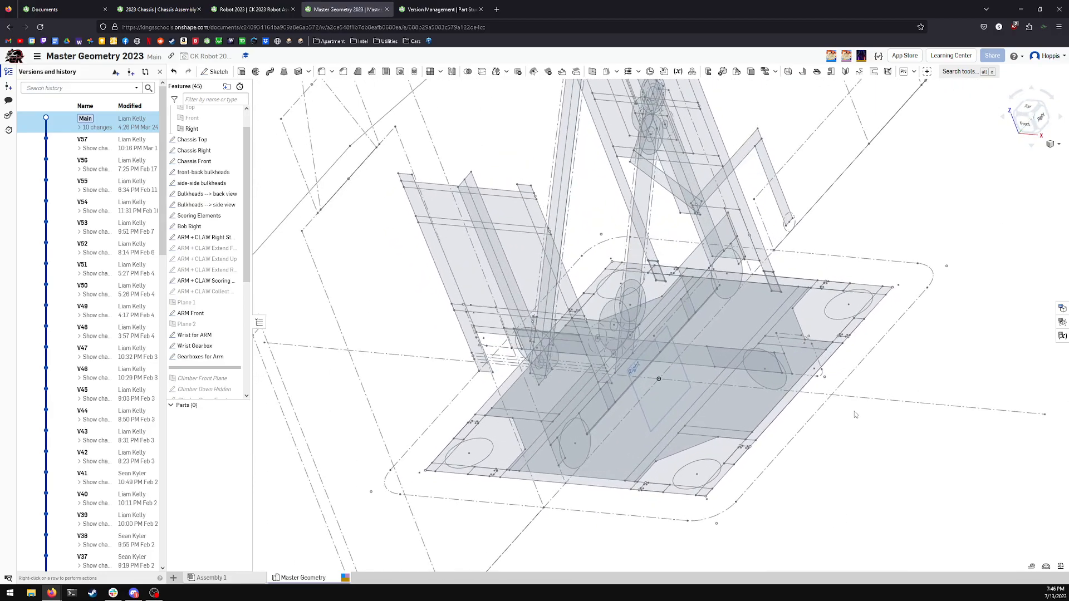
pyautogui.moveTo(536, 368); pyautogui.dragTo(544, 367, button='right')
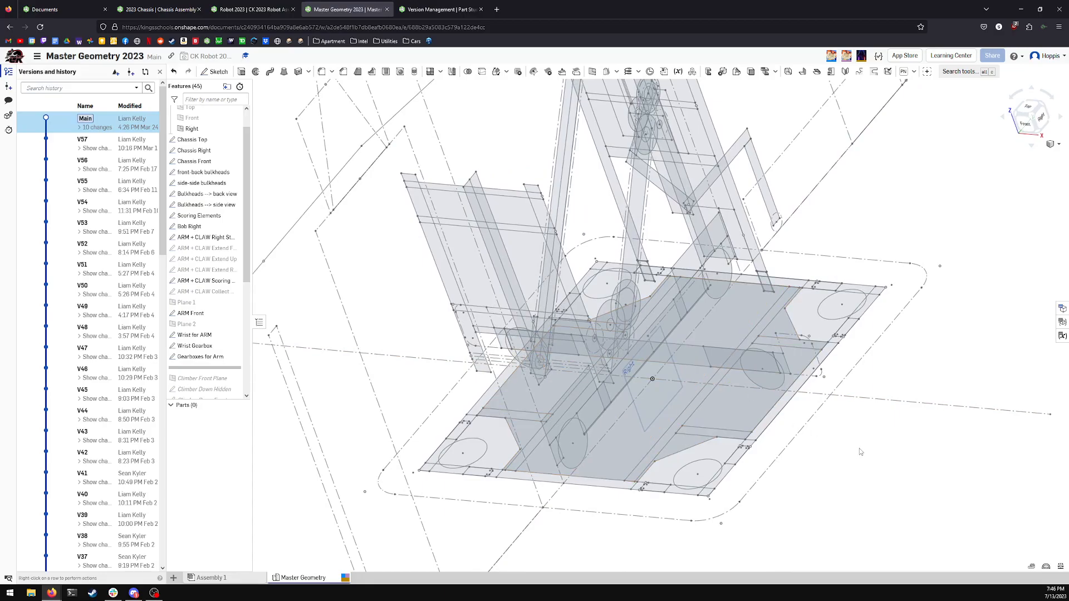
pyautogui.moveTo(862, 475); pyautogui.dragTo(859, 485, button='right')
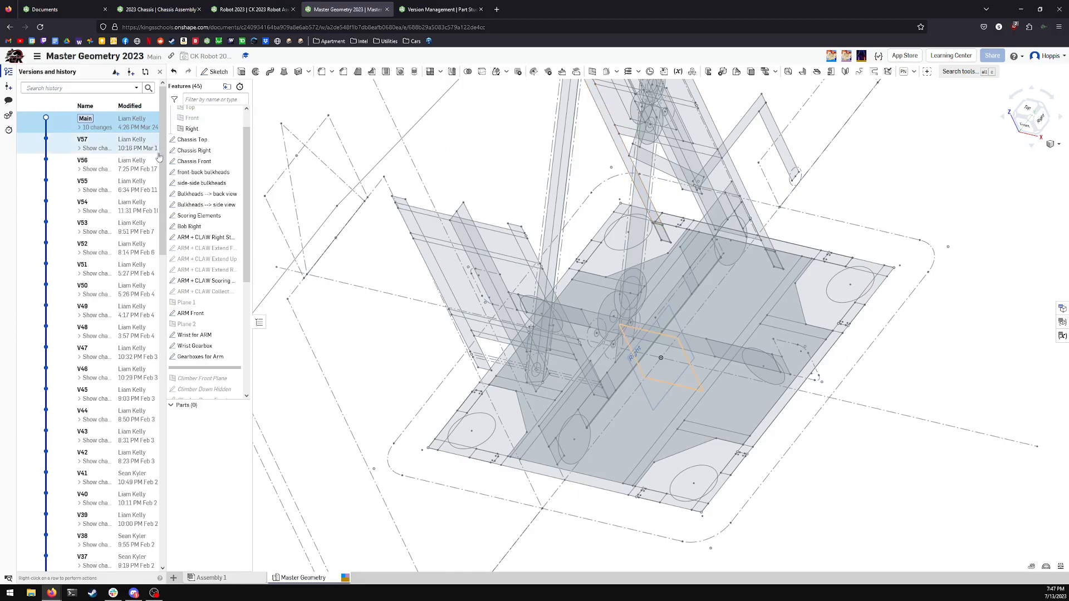
# Step: Look through the open Robot 2023, 2023 Chassis and document list pages and return to Master Geometry 2023
pyautogui.click(253, 10)
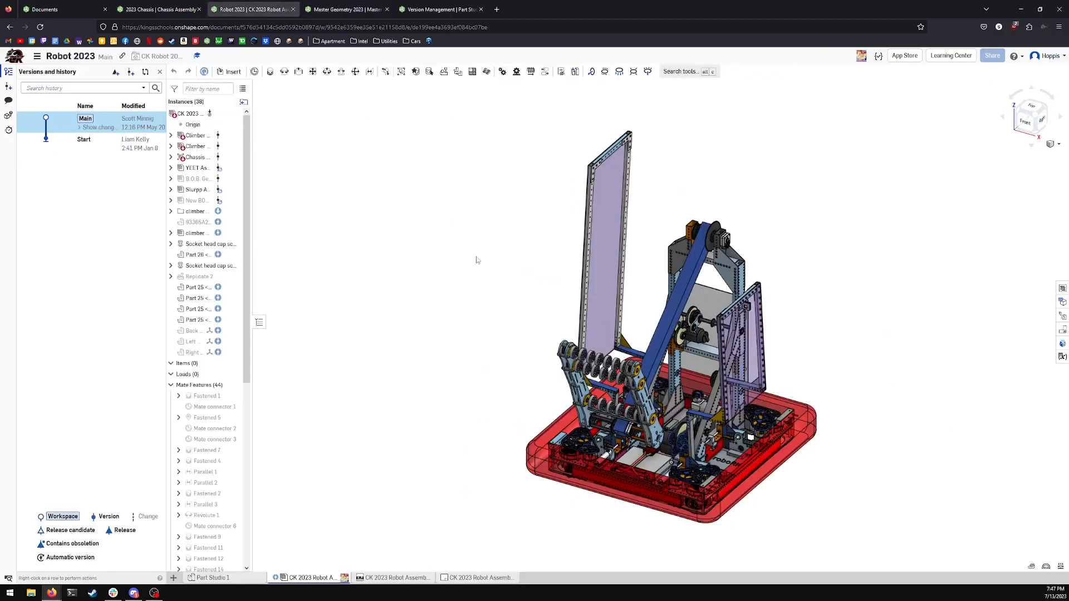
pyautogui.click(439, 8)
pyautogui.click(234, 9)
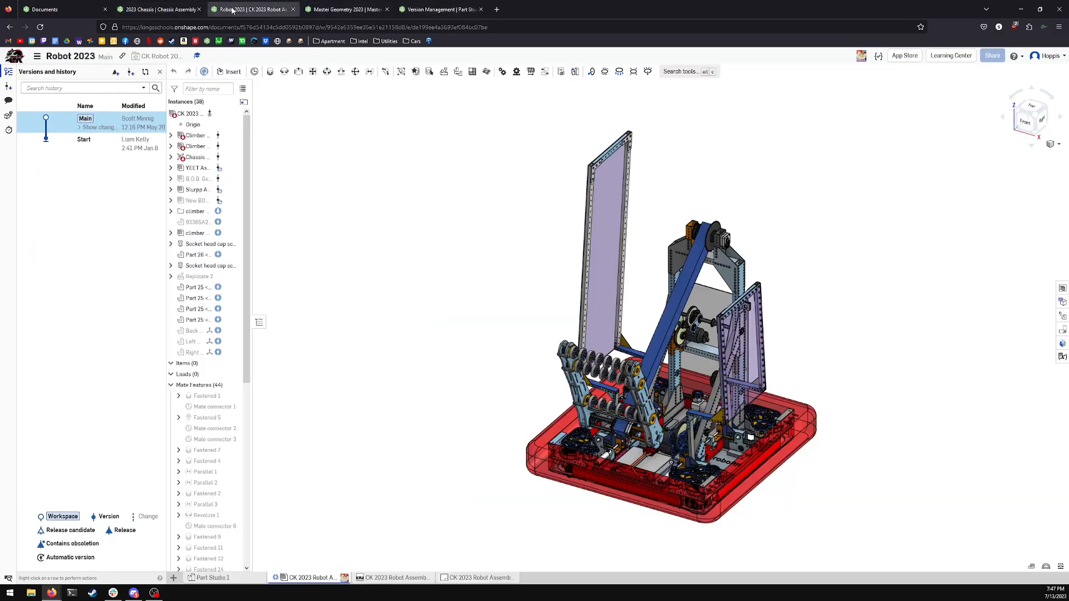
pyautogui.click(159, 10)
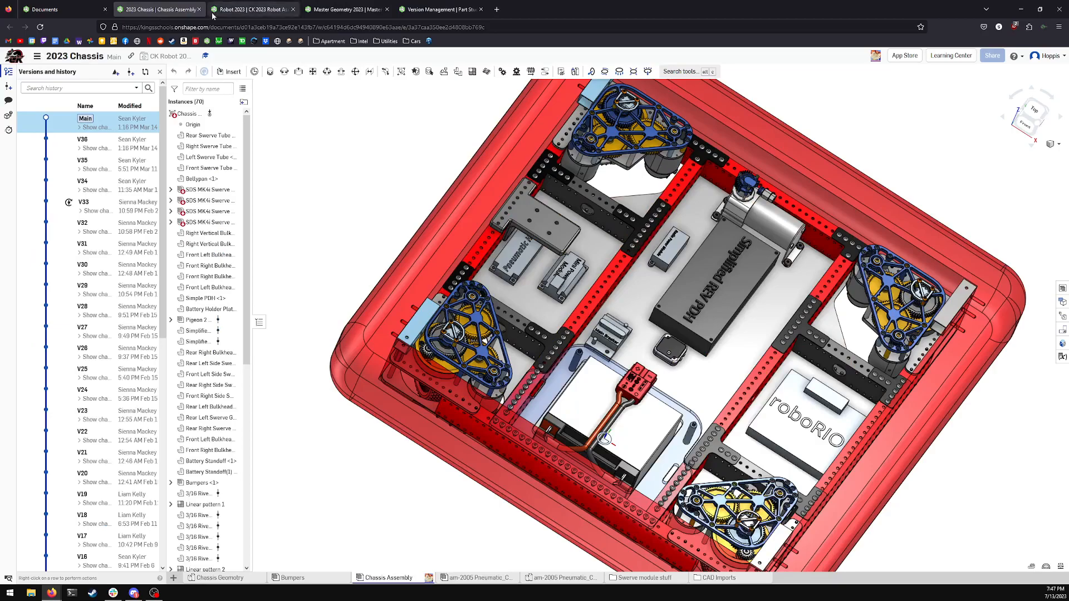
pyautogui.click(56, 9)
pyautogui.click(250, 10)
pyautogui.click(346, 9)
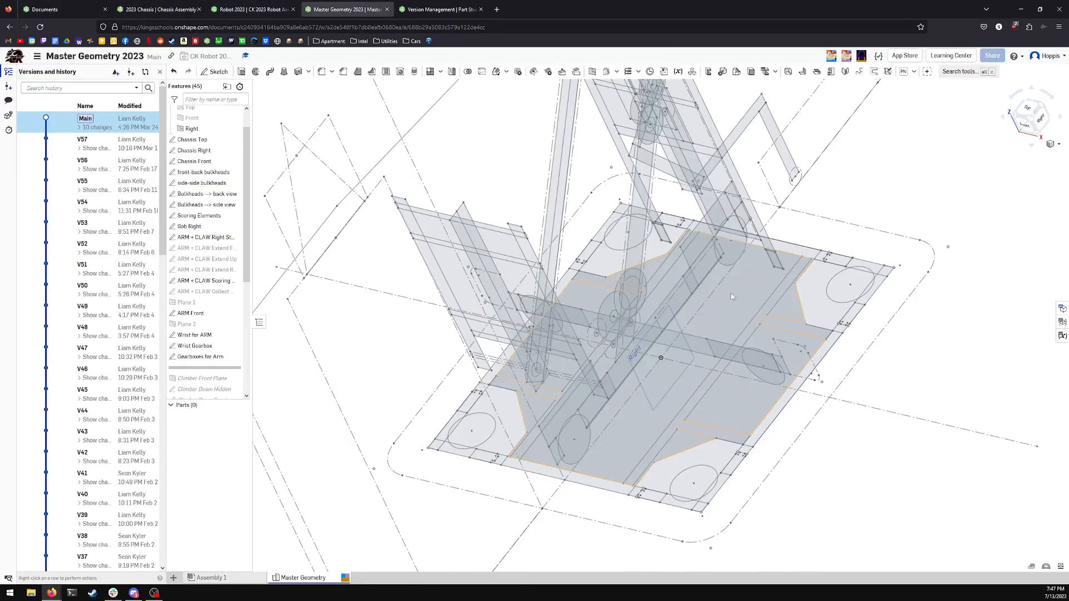
# Step: Roll the feature history forward to the end, past Wire protectors, and inspect the complete master sketches from an angle
pyautogui.moveTo(694, 314); pyautogui.dragTo(672, 341, button='right')
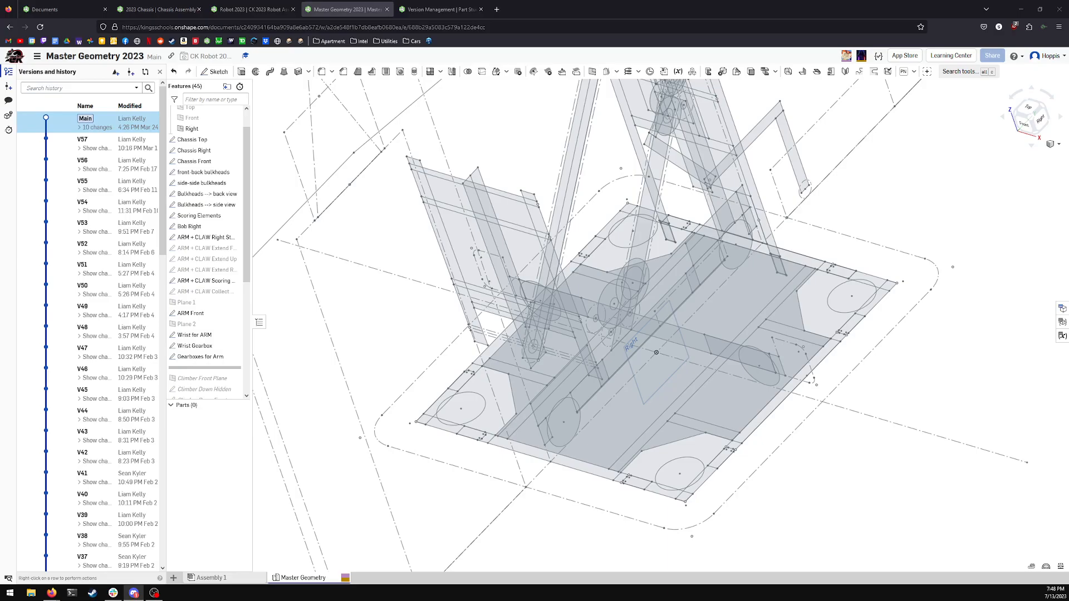
pyautogui.moveTo(964, 301)
pyautogui.mouseDown(button='right')
pyautogui.moveTo(928, 301)
pyautogui.moveTo(986, 318)
pyautogui.moveTo(965, 315)
pyautogui.mouseUp(button='right')
pyautogui.scroll(-2, 965, 315)
pyautogui.scroll(-4, 217, 334)
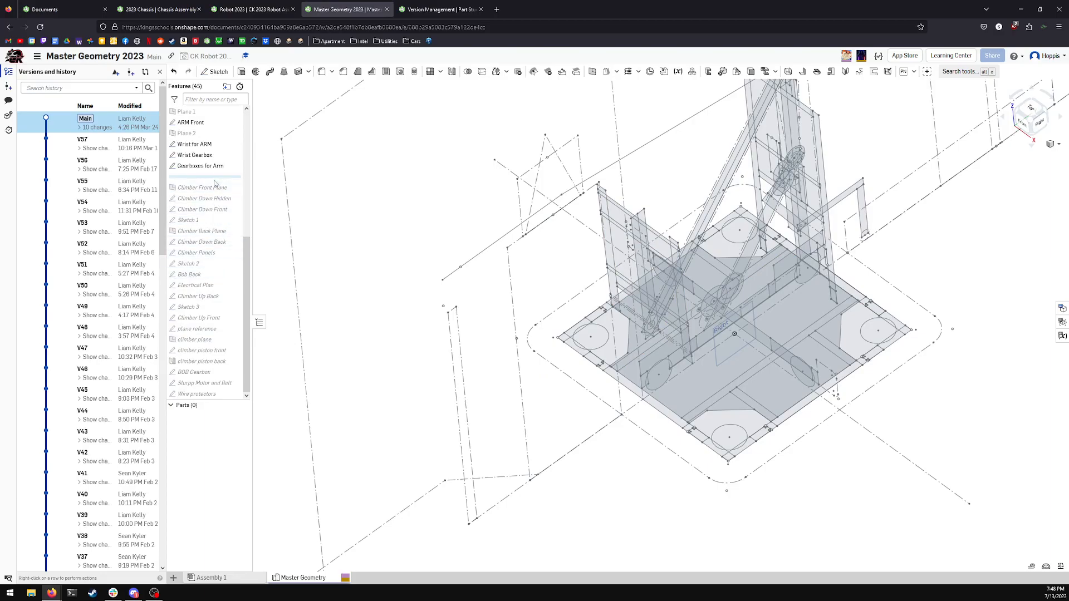
pyautogui.moveTo(217, 346); pyautogui.dragTo(215, 484)
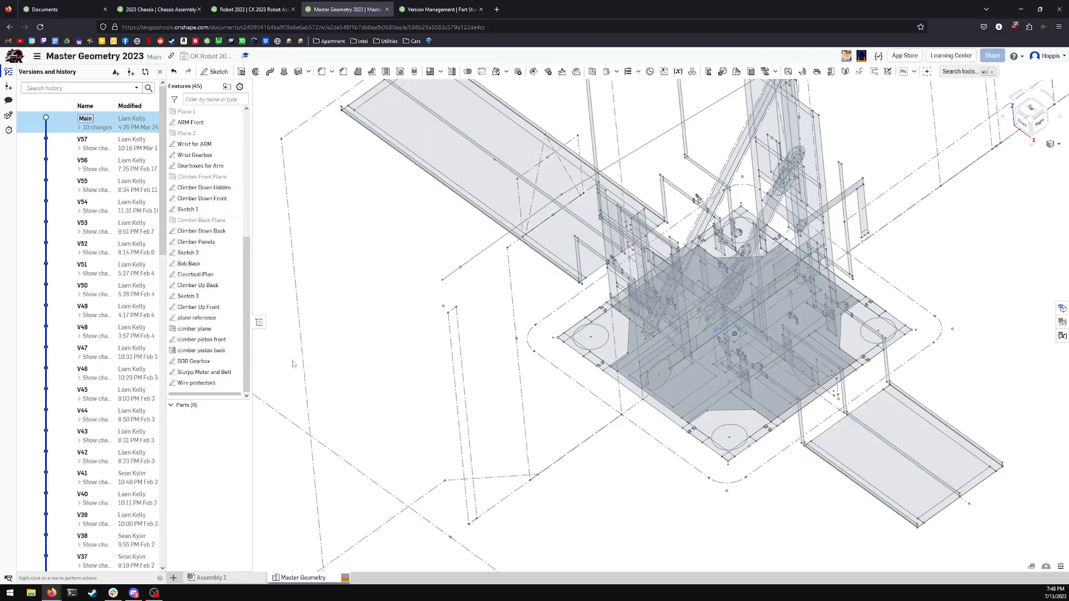
pyautogui.moveTo(624, 330); pyautogui.dragTo(673, 301, button='right')
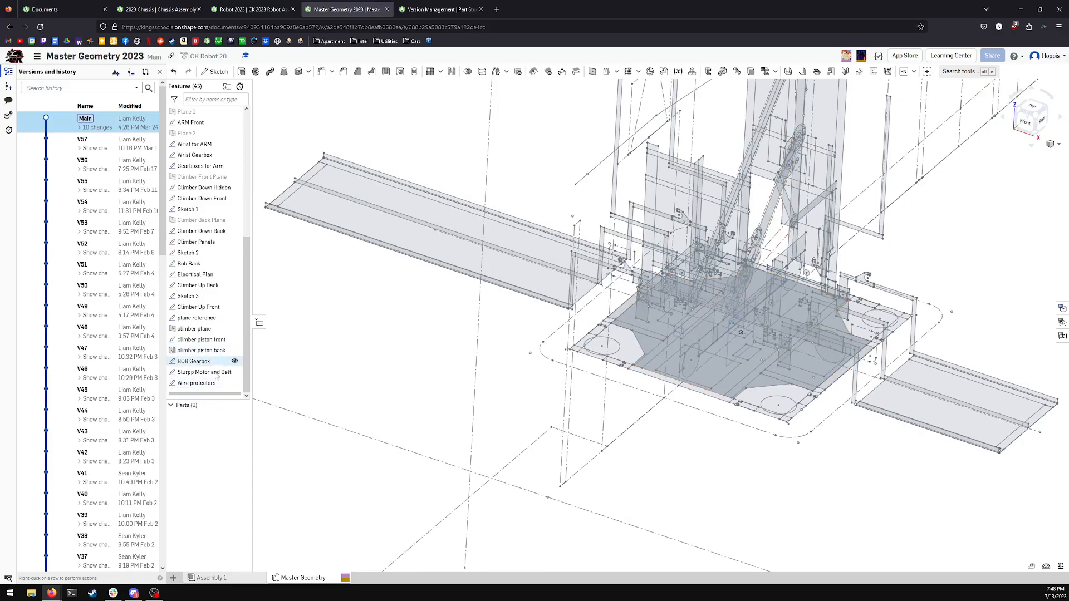
pyautogui.moveTo(874, 287)
pyautogui.mouseDown(button='right')
pyautogui.moveTo(829, 302)
pyautogui.moveTo(869, 282)
pyautogui.moveTo(860, 289)
pyautogui.mouseUp(button='right')
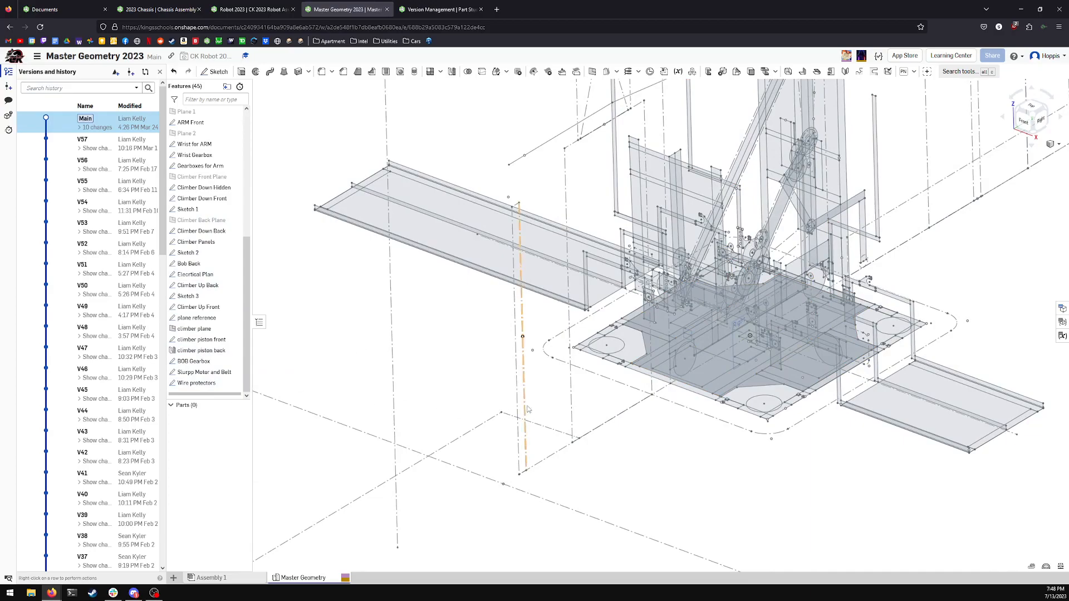
# Step: Examine the climber hooks, wheels and lower frame of the master sketches in the Front view
pyautogui.moveTo(930, 343); pyautogui.dragTo(861, 399, button='middle')
pyautogui.moveTo(869, 392); pyautogui.dragTo(876, 392, button='right')
pyautogui.scroll(4, 694, 452)
pyautogui.moveTo(688, 455); pyautogui.dragTo(735, 416, button='right')
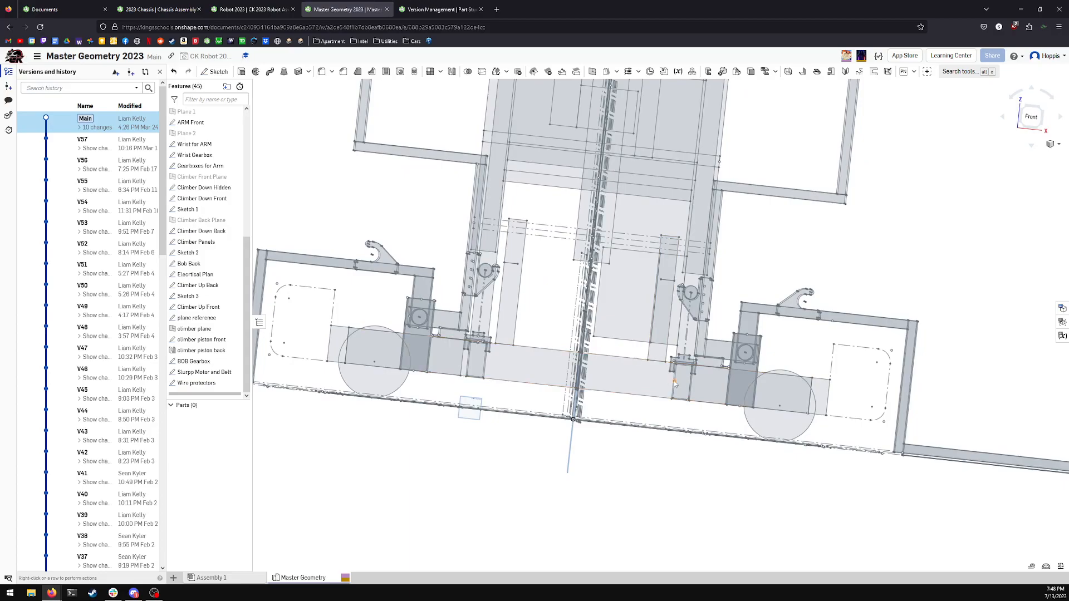
pyautogui.click(1038, 123)
pyautogui.scroll(10, 716, 428)
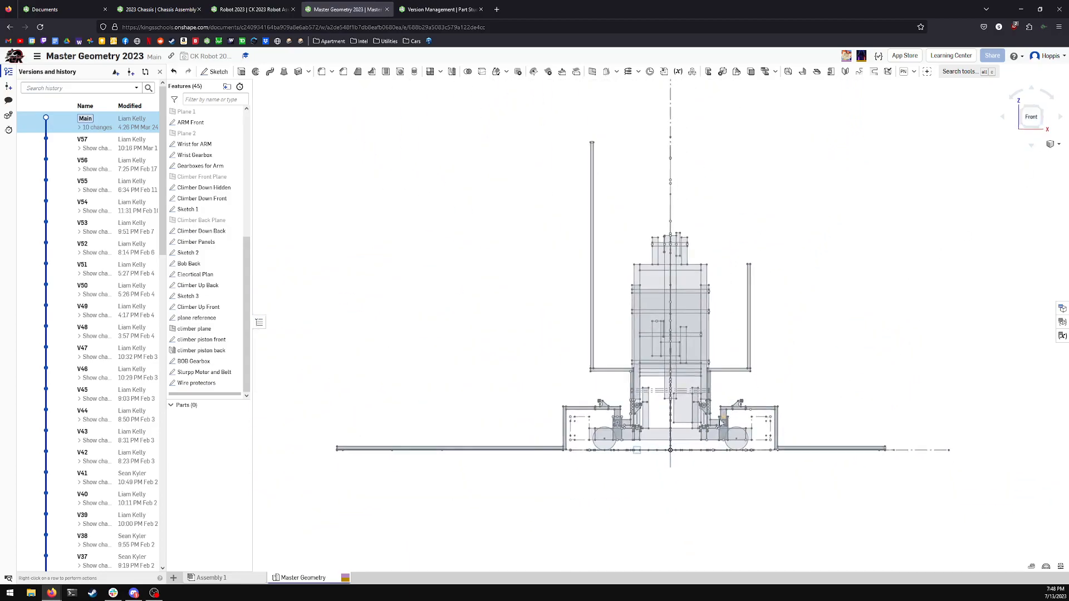
pyautogui.scroll(-8, 737, 433)
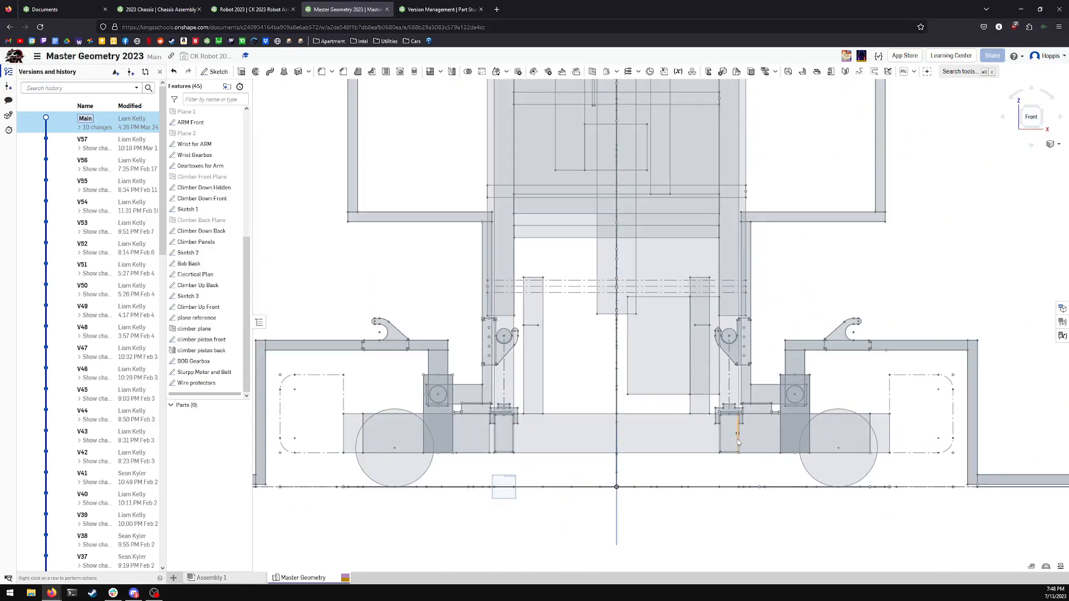
pyautogui.moveTo(740, 441); pyautogui.dragTo(731, 485, button='right')
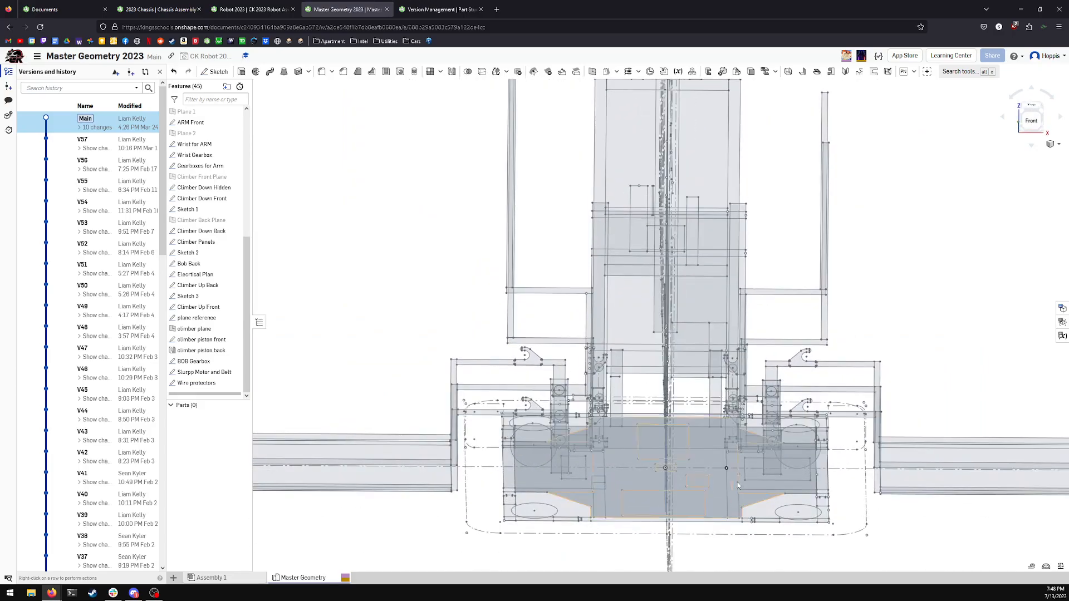
pyautogui.click(1031, 121)
pyautogui.scroll(5, 604, 512)
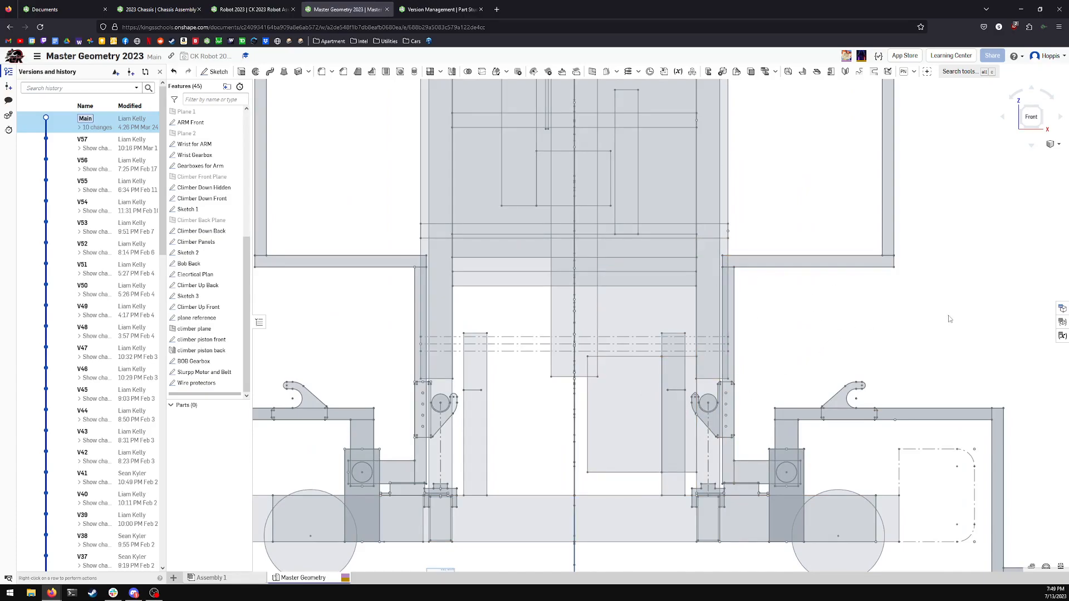
# Step: Inspect the overlapping climber and chassis sketches up close from an angle
pyautogui.moveTo(945, 312); pyautogui.dragTo(934, 338, button='right')
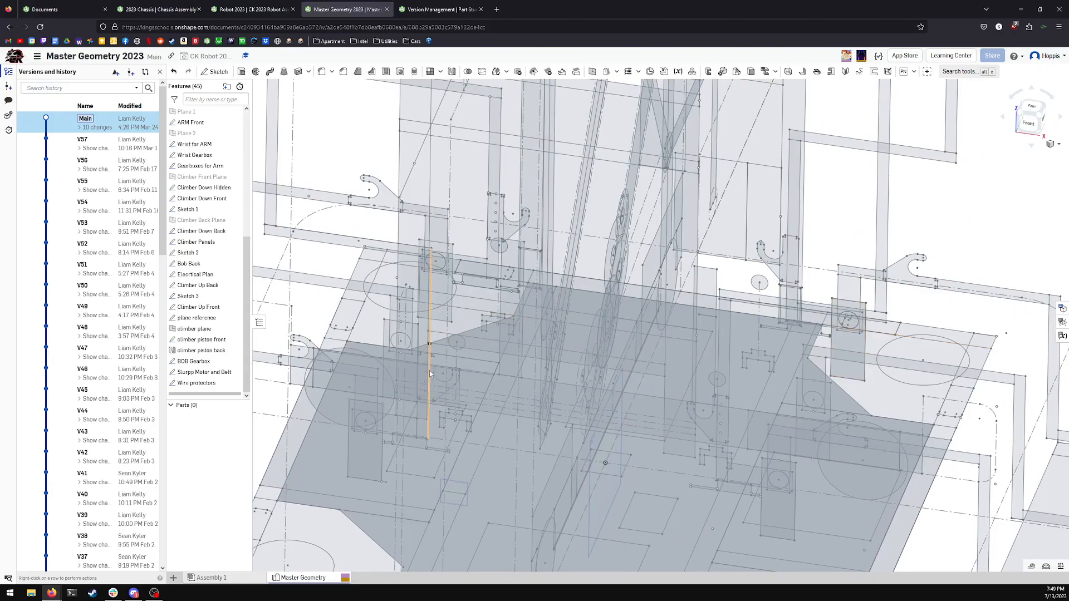
pyautogui.scroll(4, 470, 384)
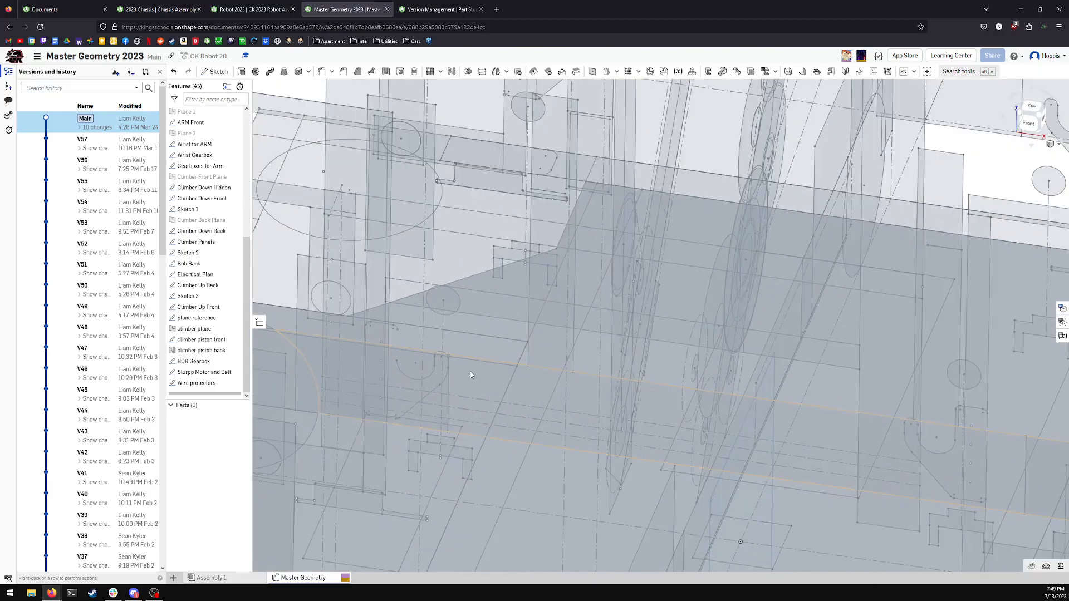
pyautogui.scroll(-5, 489, 382)
pyautogui.scroll(4, 488, 382)
pyautogui.scroll(-10, 541, 392)
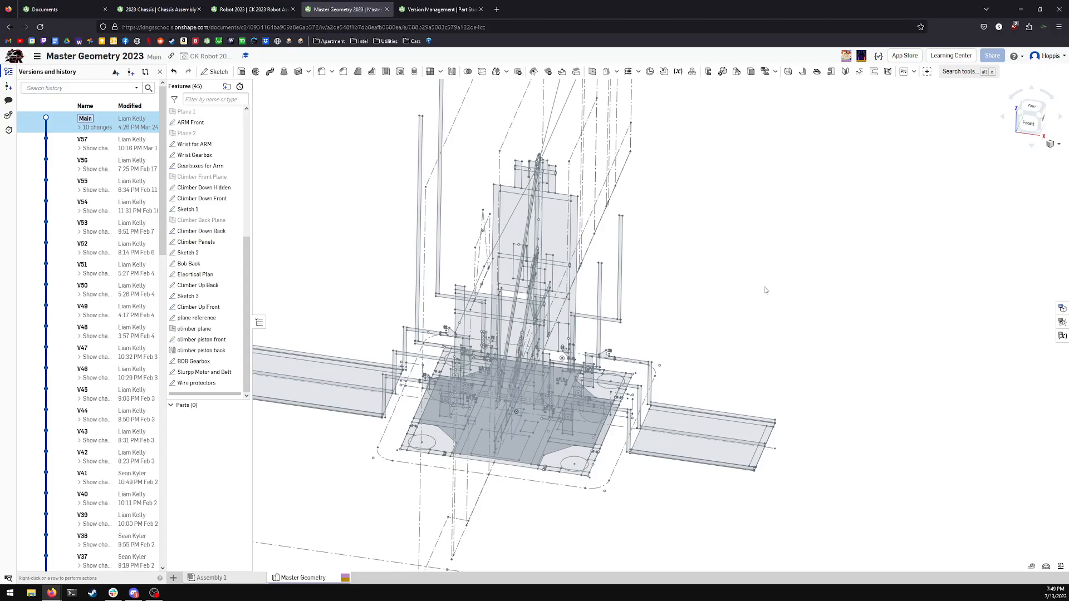
# Step: Roll the feature history back to just after Chassis Front, leaving only the three chassis sketches active
pyautogui.moveTo(780, 358); pyautogui.dragTo(743, 361, button='right')
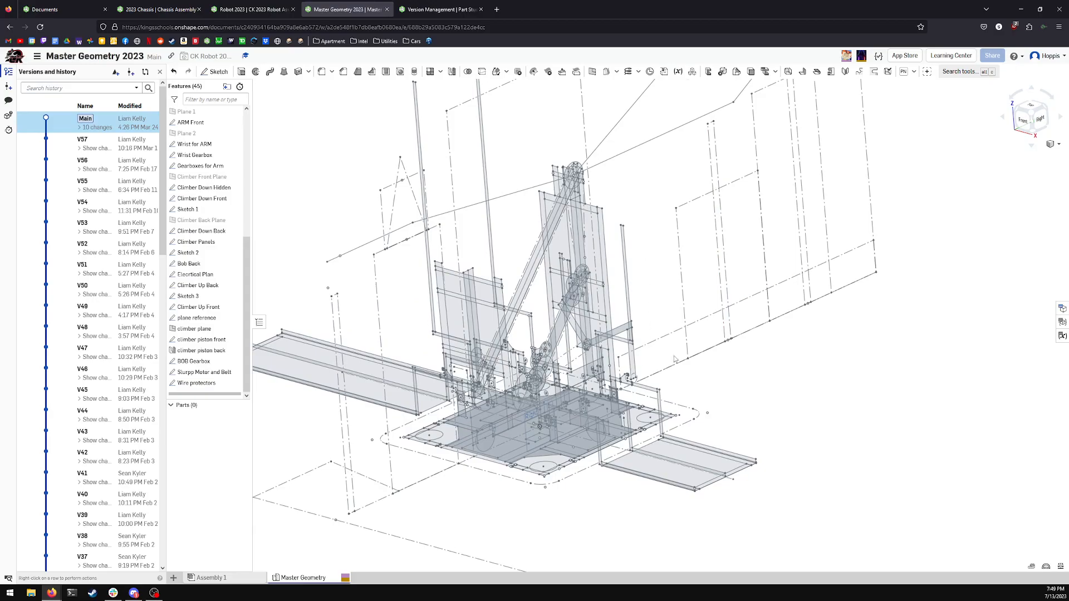
pyautogui.moveTo(729, 343); pyautogui.dragTo(776, 329, button='middle')
pyautogui.moveTo(805, 382); pyautogui.dragTo(802, 386, button='right')
pyautogui.moveTo(203, 395); pyautogui.dragTo(223, 198)
pyautogui.scroll(-5, 606, 425)
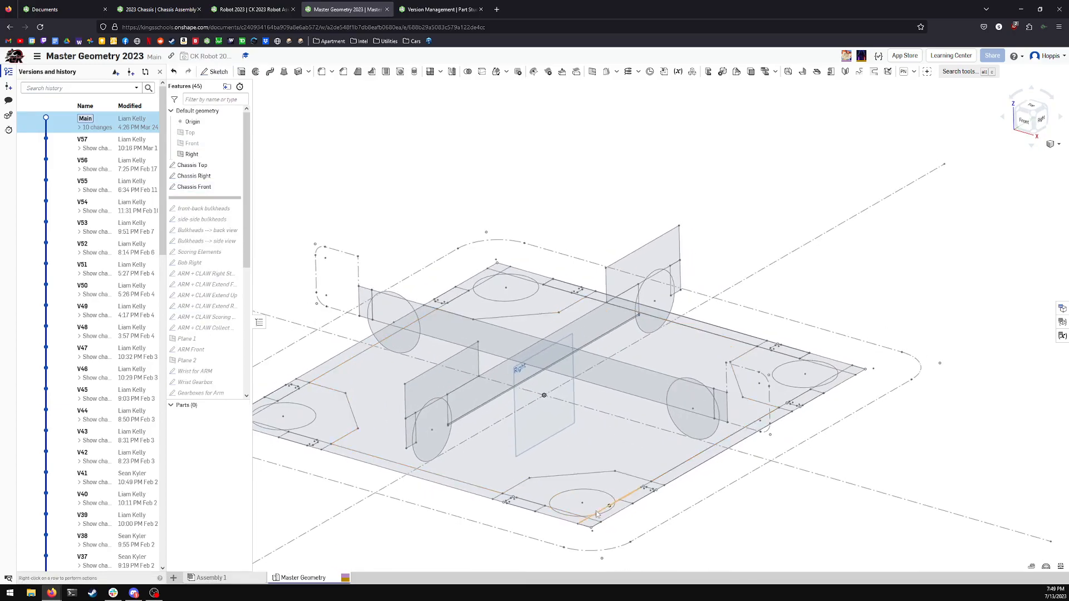
# Step: Return to the Version Management document and leave it for the list of owned documents
pyautogui.hotkey('ctrl', 'shift', 'Tab')
pyautogui.hotkey('ctrl', 'shift', 'Tab')
pyautogui.hotkey('ctrl', 'shift', 'Tab')
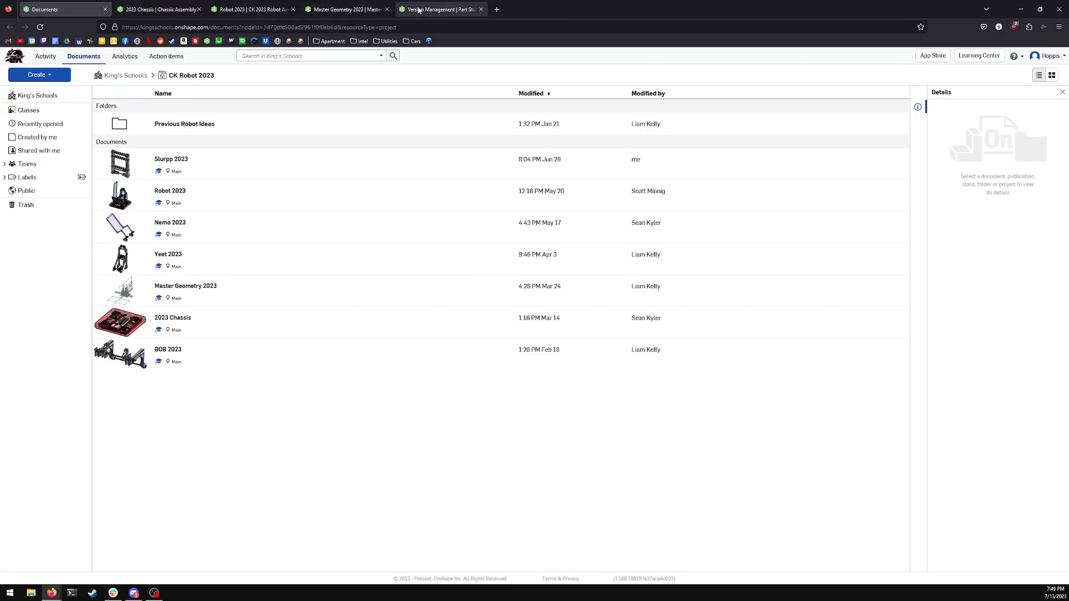
pyautogui.click(419, 9)
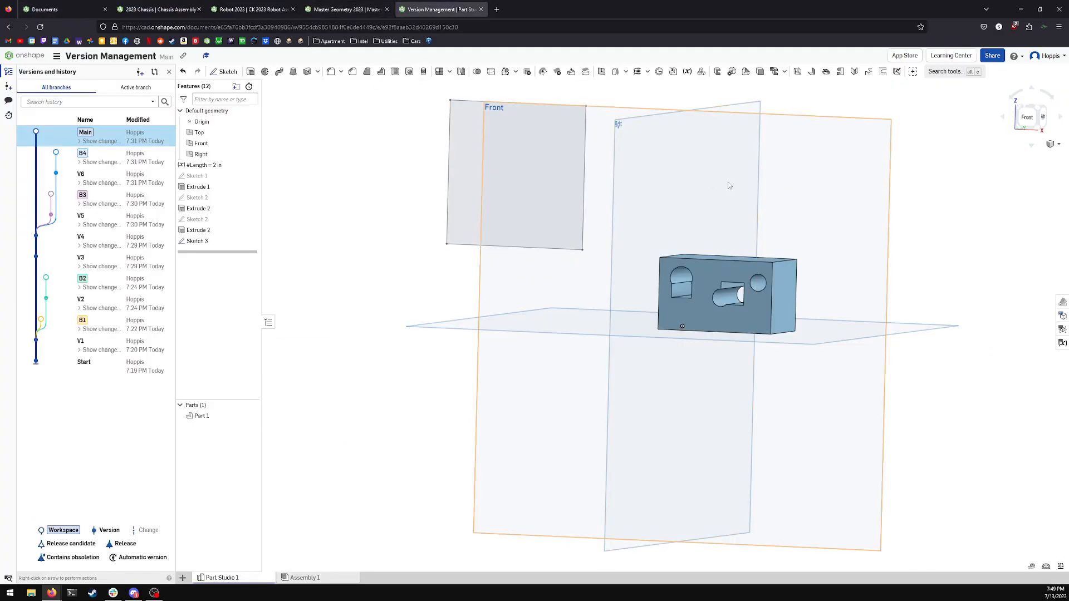
pyautogui.click(56, 57)
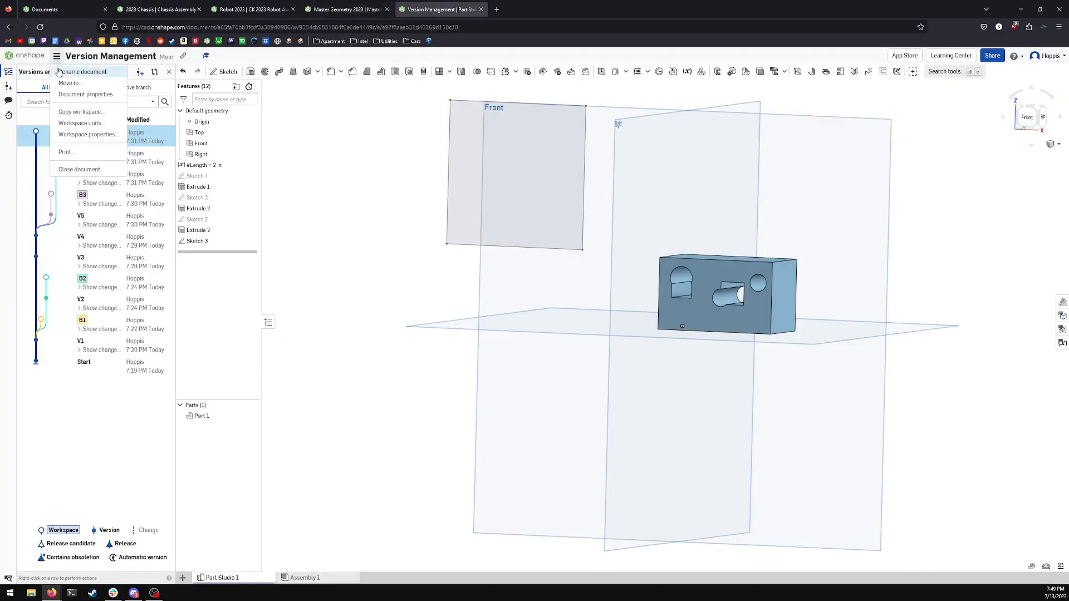
pyautogui.click(365, 7)
pyautogui.click(428, 9)
pyautogui.rightClick(426, 10)
pyautogui.click(79, 56)
pyautogui.click(20, 55)
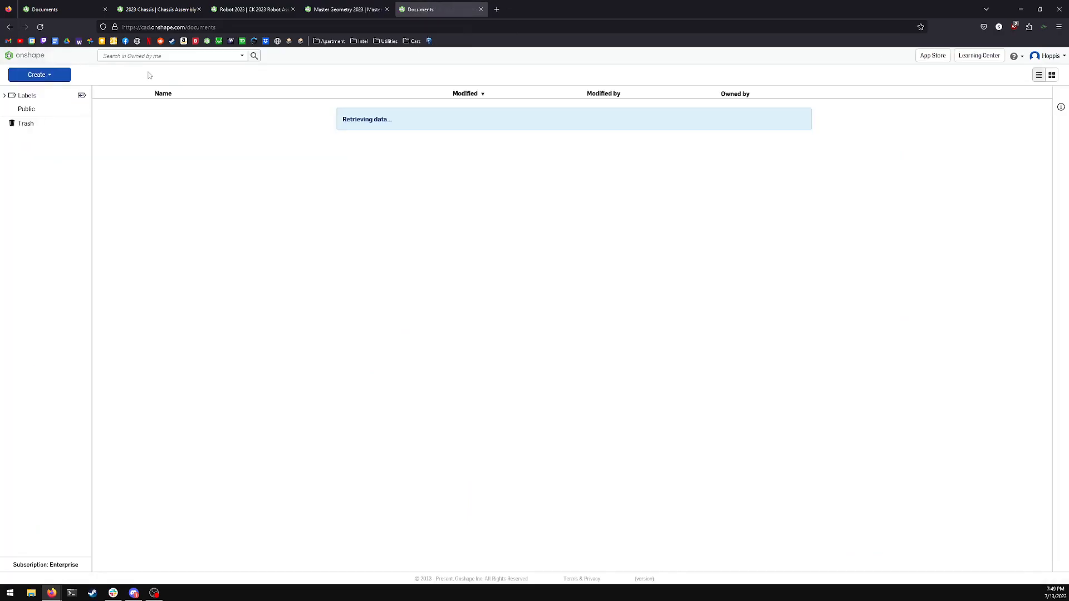
# Step: Create a new document named MasterGeom, owned by the current account
pyautogui.click(39, 75)
pyautogui.click(42, 89)
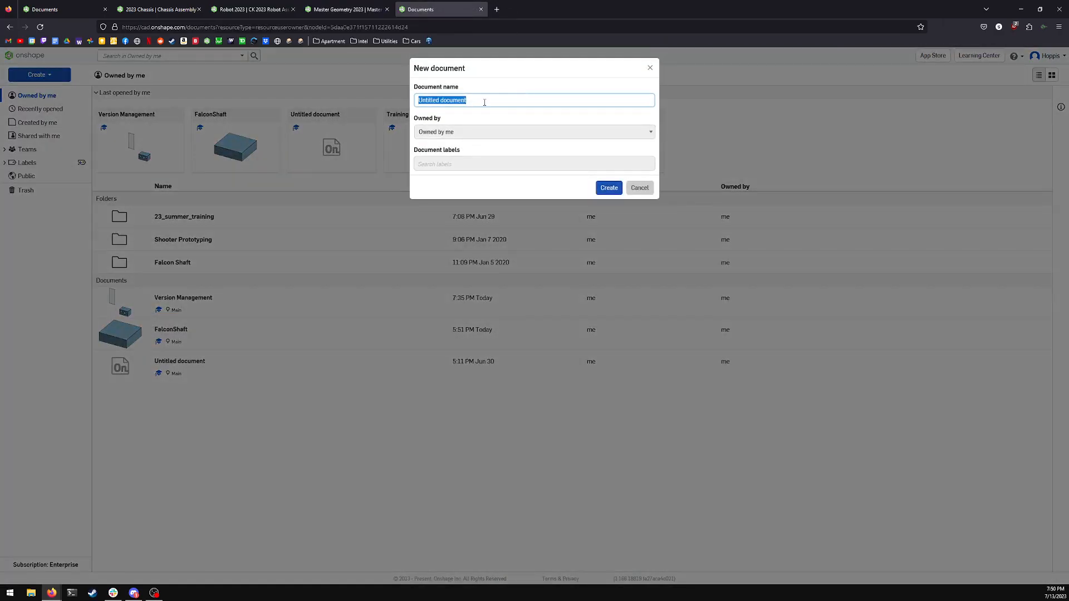
pyautogui.write('MasterGeom')
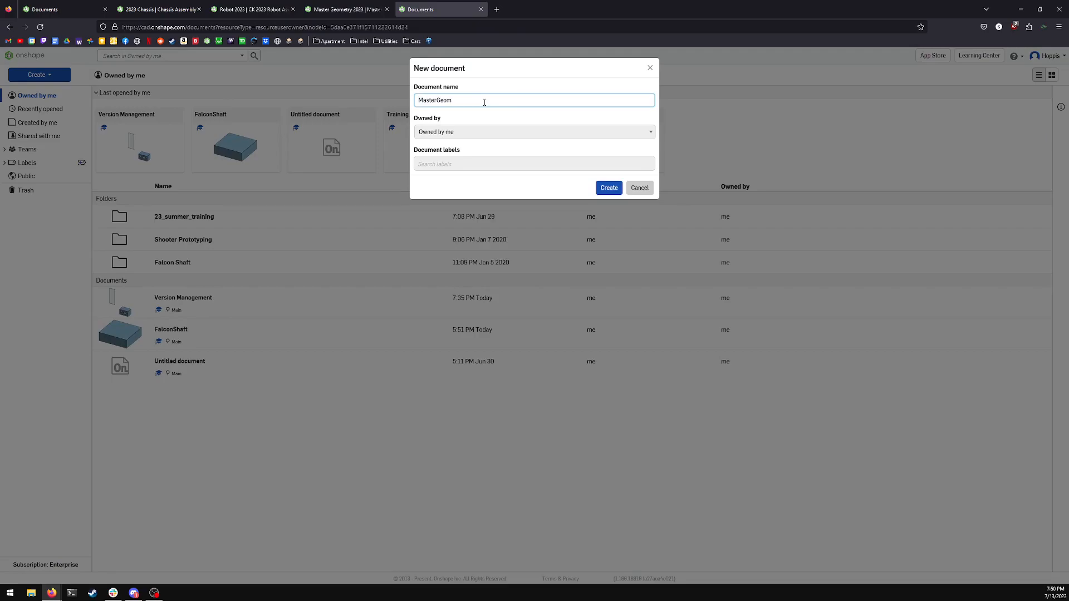
pyautogui.click(609, 188)
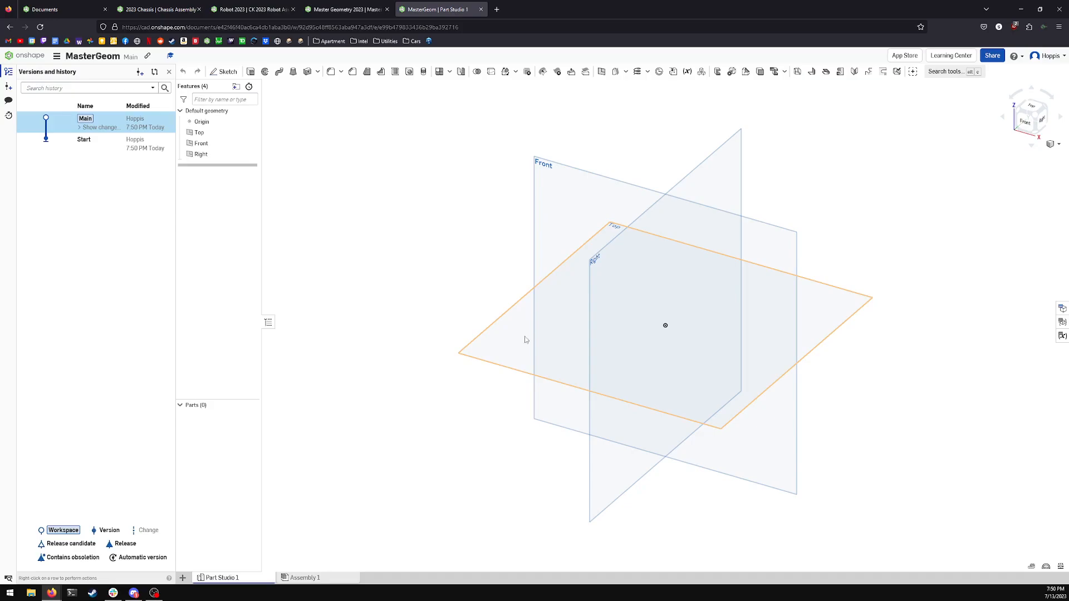
# Step: Start a new sketch on the Front plane and view it face-on
pyautogui.rightClick(548, 196)
pyautogui.click(605, 198)
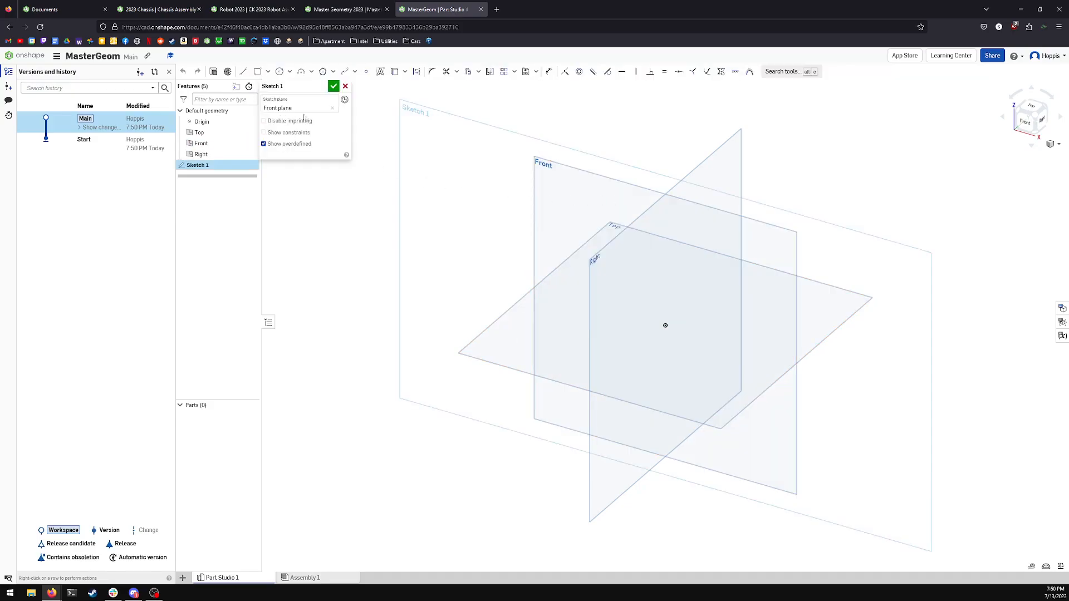
pyautogui.click(1025, 121)
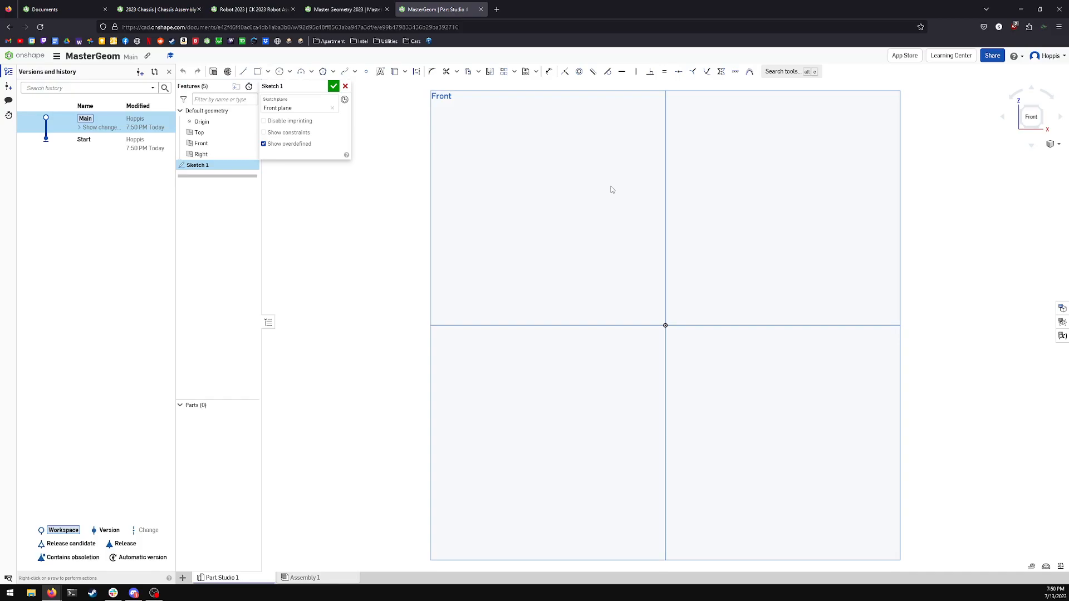
# Step: Switch to the Master Geometry 2023 document to consult its chassis sketches
pyautogui.click(345, 9)
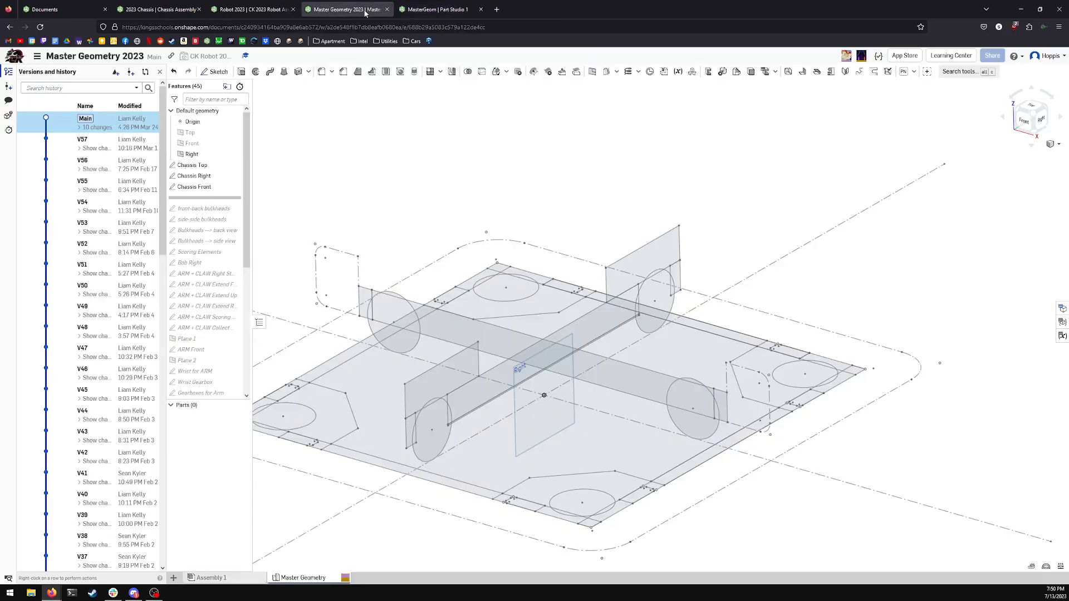
# Step: Roll the feature history forward past Gearboxes for Arm and examine the 2023 sketches from several angles, including the top
pyautogui.moveTo(204, 198); pyautogui.dragTo(194, 454)
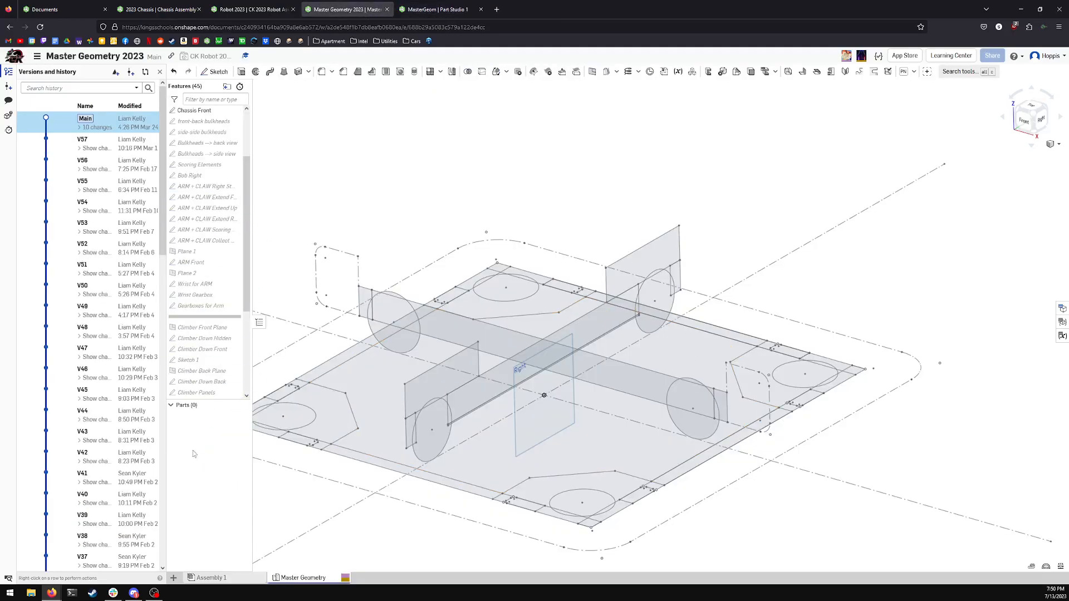
pyautogui.scroll(5, 625, 256)
pyautogui.moveTo(627, 249)
pyautogui.mouseDown(button='right')
pyautogui.moveTo(571, 263)
pyautogui.moveTo(584, 236)
pyautogui.mouseUp(button='right')
pyautogui.scroll(-6, 571, 263)
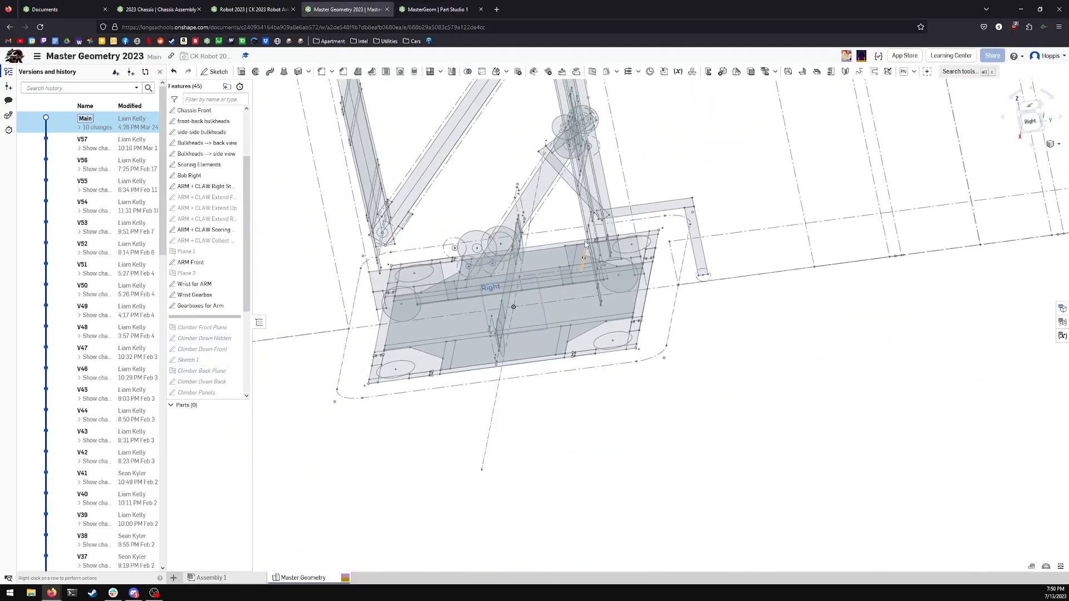
pyautogui.scroll(-4, 590, 229)
pyautogui.click(1035, 128)
pyautogui.moveTo(693, 359)
pyautogui.mouseDown(button='right')
pyautogui.moveTo(743, 391)
pyautogui.moveTo(760, 461)
pyautogui.mouseUp(button='right')
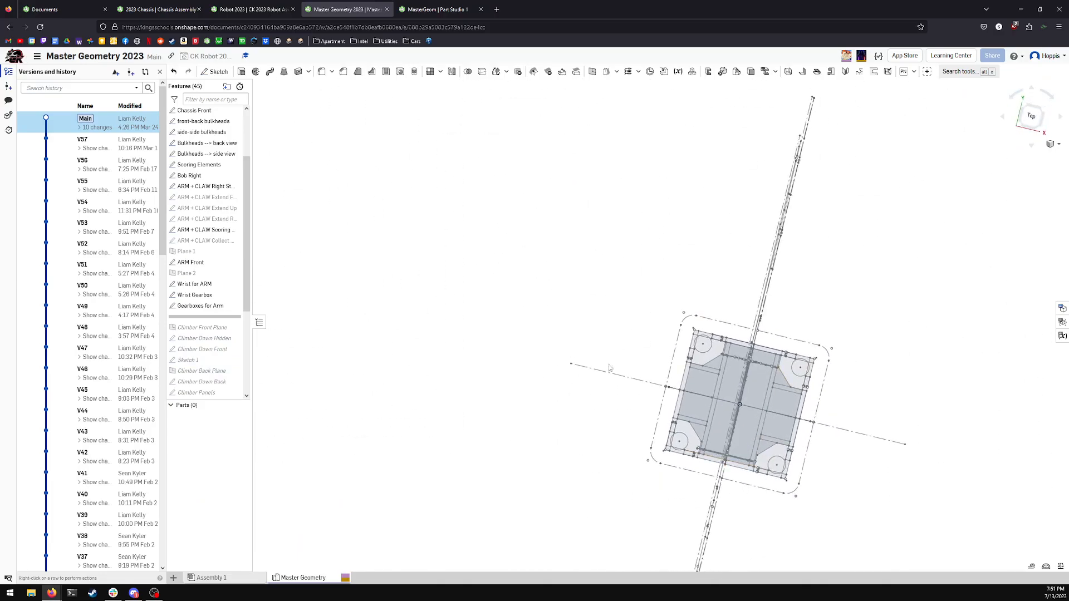
# Step: Return to the MasterGeom document and sketch a corner rectangle about 2.76 in wide, starting at the origin
pyautogui.click(433, 8)
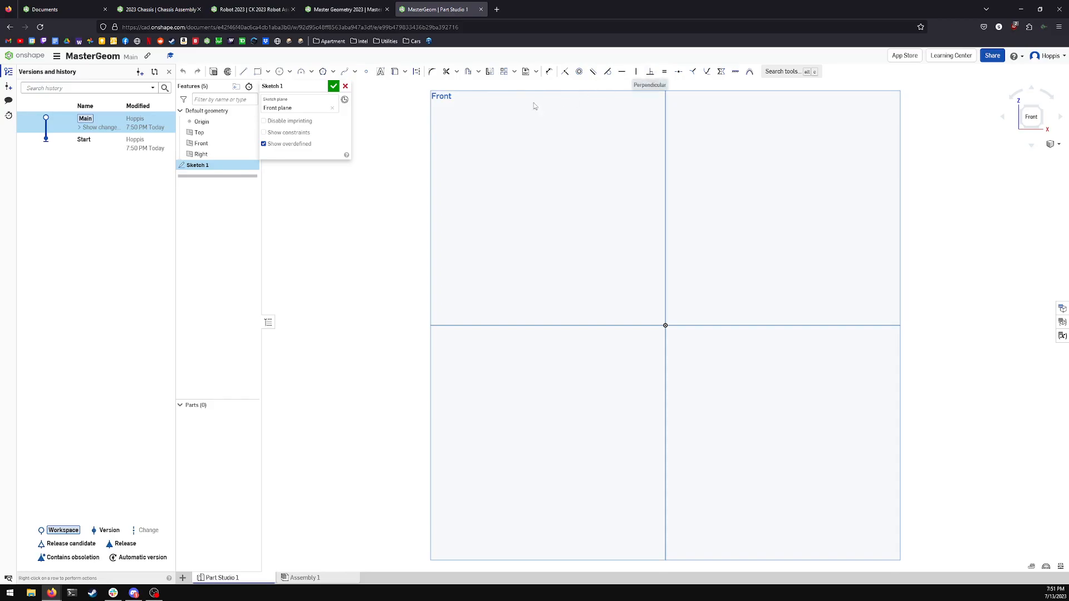
pyautogui.click(257, 71)
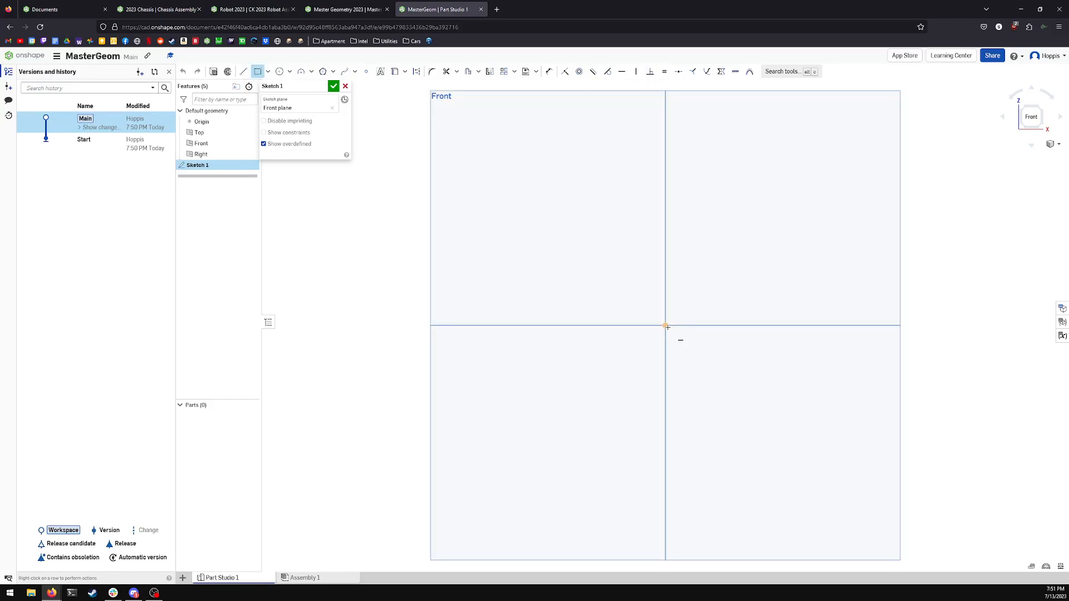
pyautogui.click(665, 325)
pyautogui.click(881, 116)
pyautogui.press('Escape')
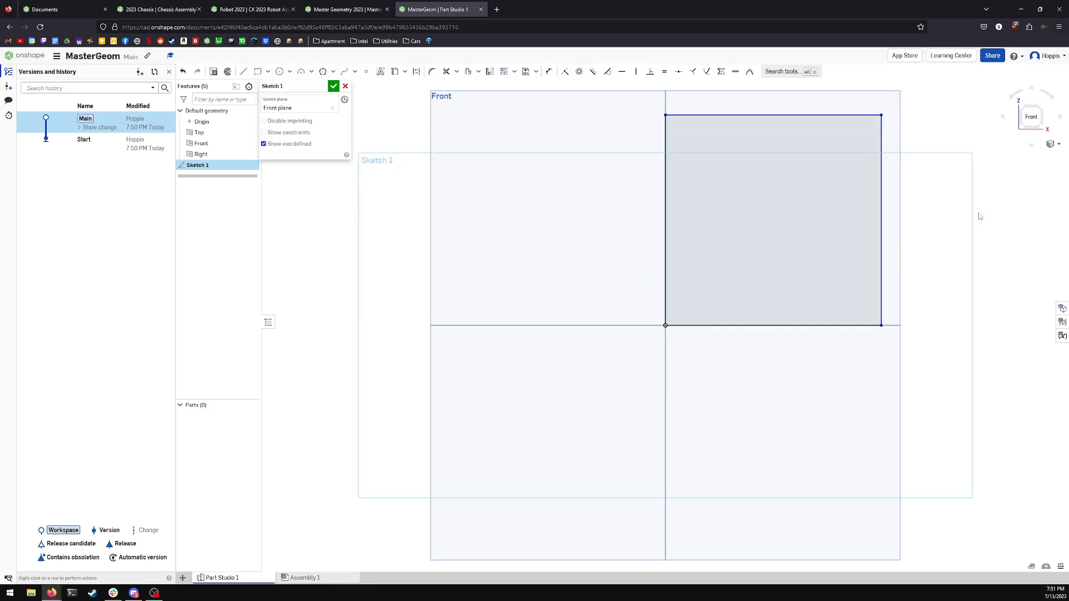
# Step: Dimension the rectangle 30 in wide and 30 in high
pyautogui.moveTo(855, 265); pyautogui.dragTo(756, 346, button='middle')
pyautogui.press('d')
pyautogui.click(667, 407)
pyautogui.click(671, 428)
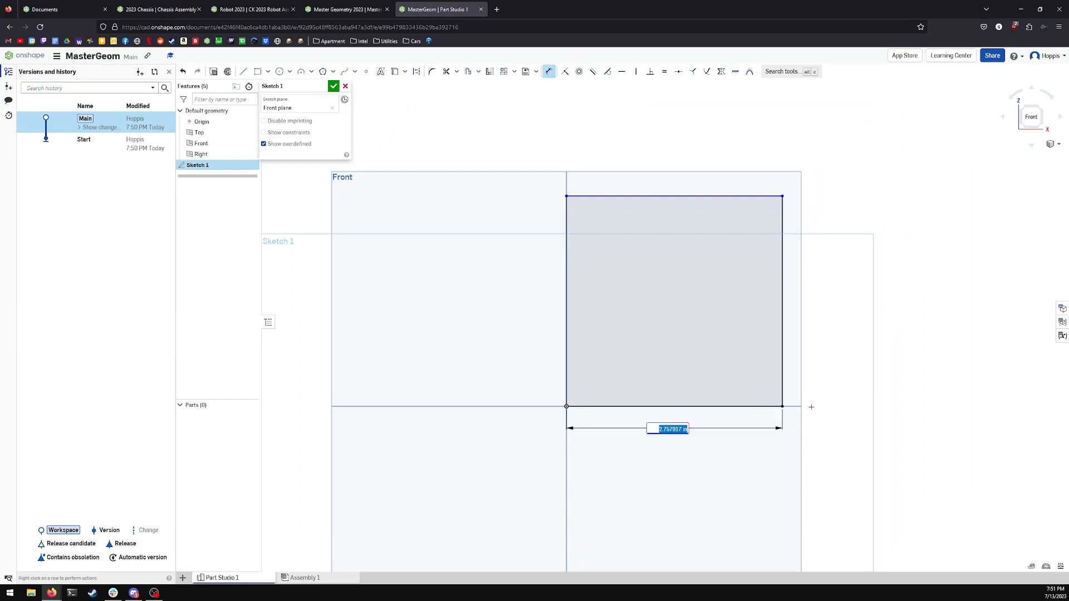
pyautogui.write('30')
pyautogui.press('Return')
pyautogui.click(566, 349)
pyautogui.click(518, 351)
pyautogui.write('30')
pyautogui.press('Return')
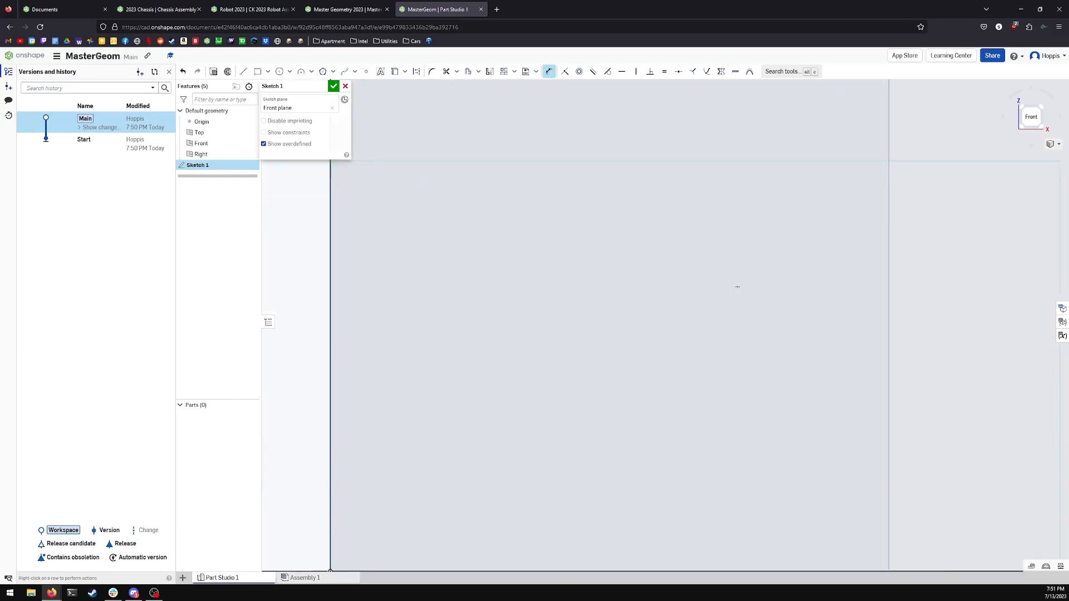
pyautogui.press('f')
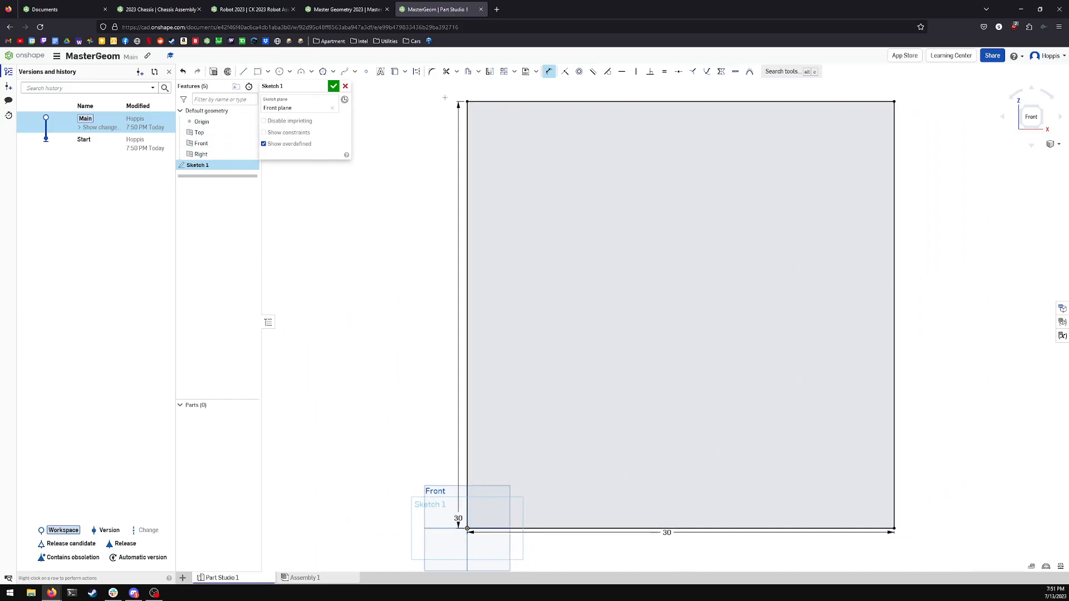
# Step: Draw a full-height strip inside the square's left edge and dimension it 1 in wide
pyautogui.click(257, 71)
pyautogui.click(468, 101)
pyautogui.click(491, 528)
pyautogui.press('d')
pyautogui.click(468, 477)
pyautogui.click(491, 478)
pyautogui.click(479, 478)
pyautogui.write('1')
pyautogui.press('Return')
pyautogui.press('Escape')
# Step: Draw a narrow full-height rectangle inside the square's right edge
pyautogui.click(257, 71)
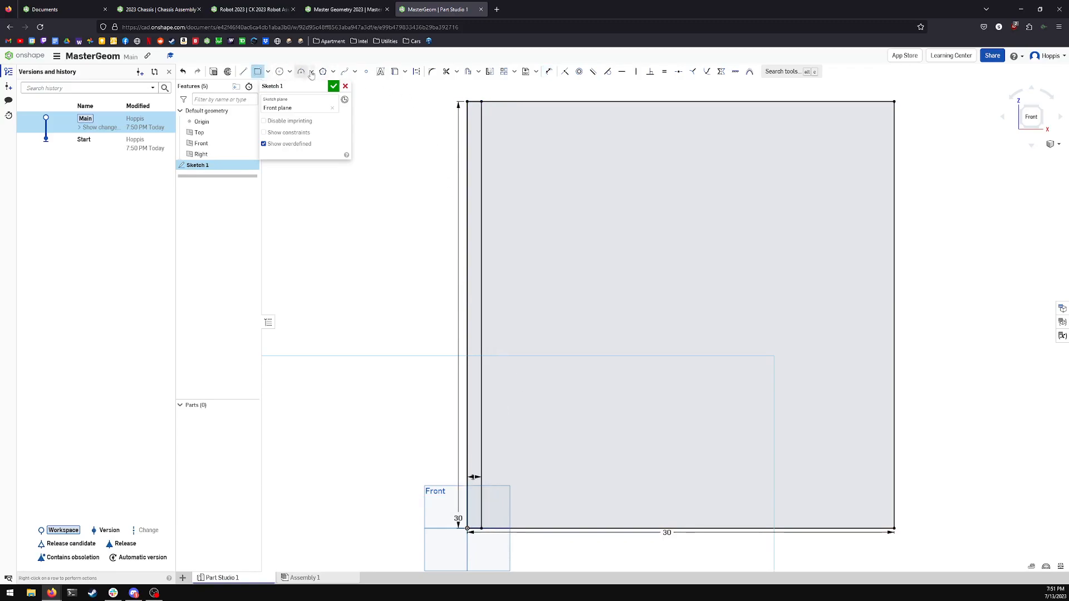
pyautogui.click(895, 101)
pyautogui.click(865, 528)
# Step: Try a 1 in width dimension on the right strip and undo it
pyautogui.press('u')
pyautogui.click(866, 477)
pyautogui.click(877, 472)
pyautogui.write('1')
pyautogui.press('Return')
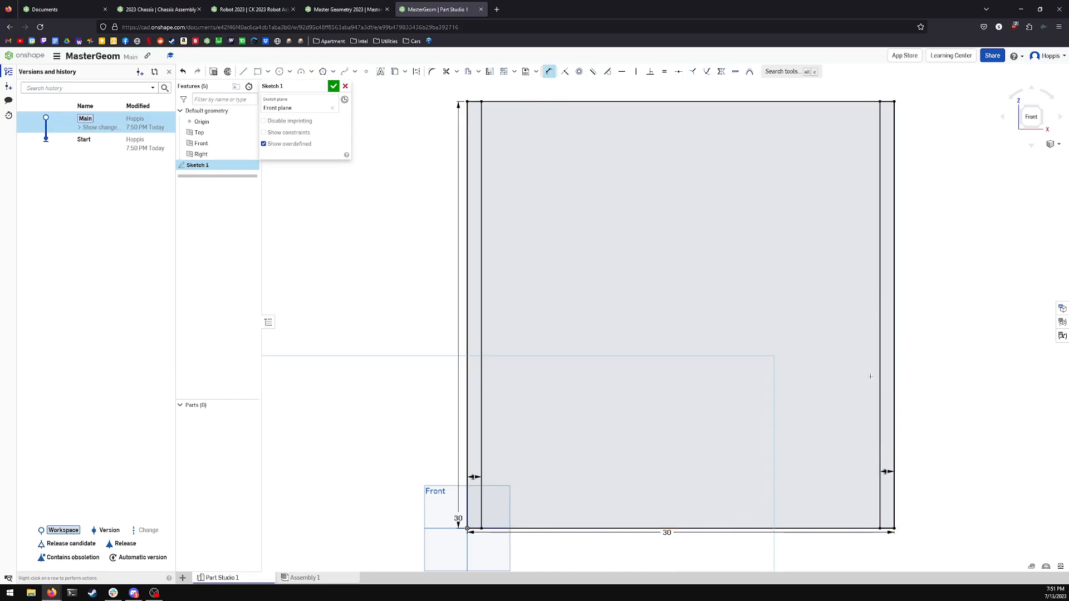
pyautogui.click(497, 475)
pyautogui.press('Return')
pyautogui.click(544, 77)
pyautogui.hotkey('ctrl', 'z')
pyautogui.hotkey('ctrl', 'z')
pyautogui.hotkey('ctrl', 'z')
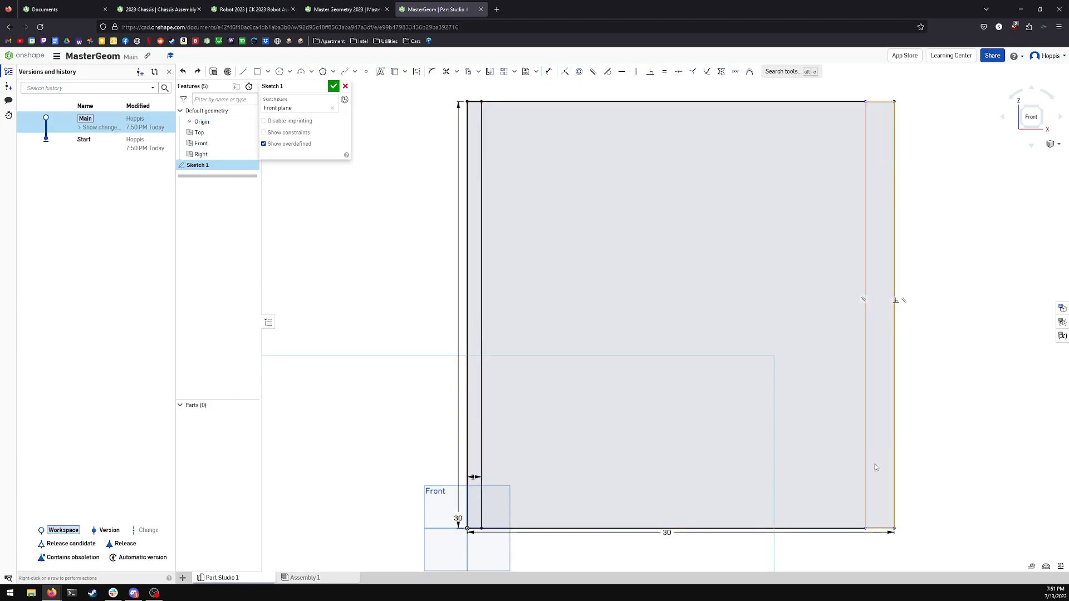
# Step: Close the sketch and add a length variable Tube_Width of 1 in ahead of Sketch 1 in the feature history
pyautogui.click(333, 86)
pyautogui.moveTo(266, 174); pyautogui.dragTo(261, 164)
pyautogui.click(687, 72)
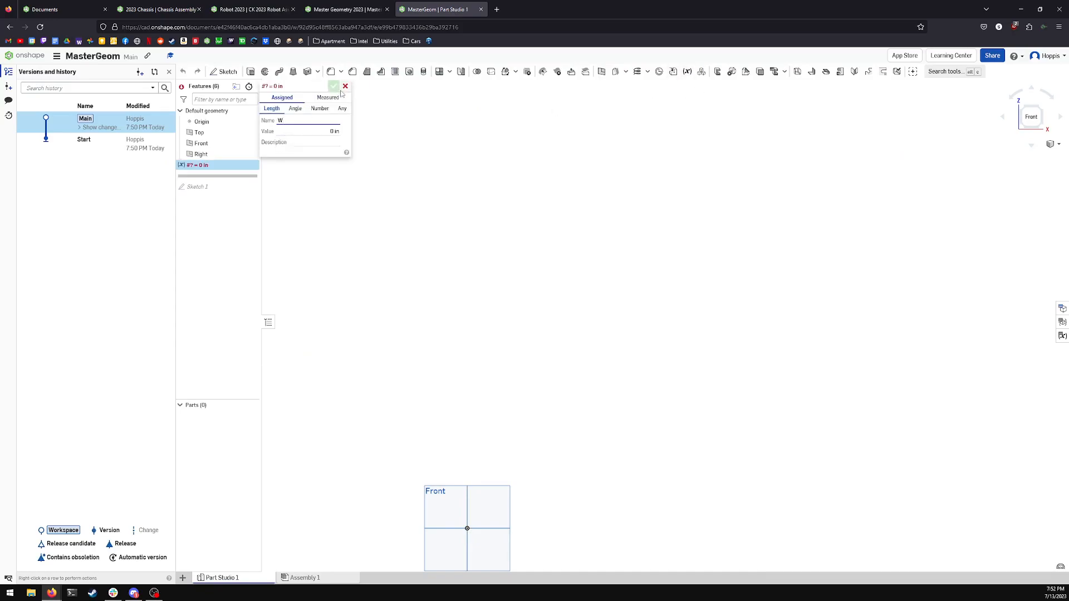
pyautogui.write('Tube_Width')
pyautogui.press('Tab')
pyautogui.write('1')
pyautogui.press('Return')
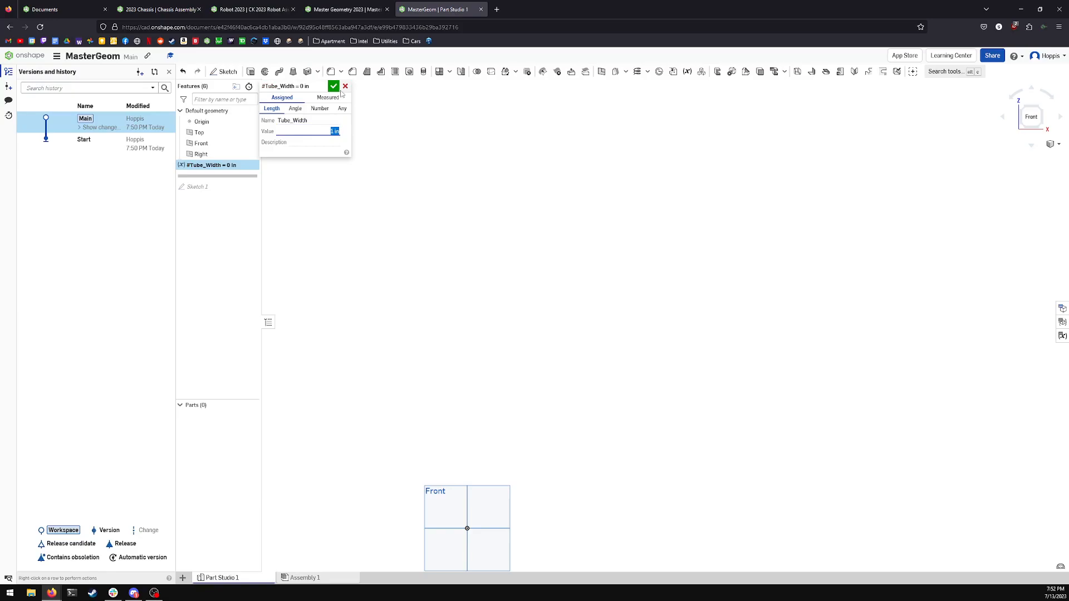
pyautogui.click(334, 86)
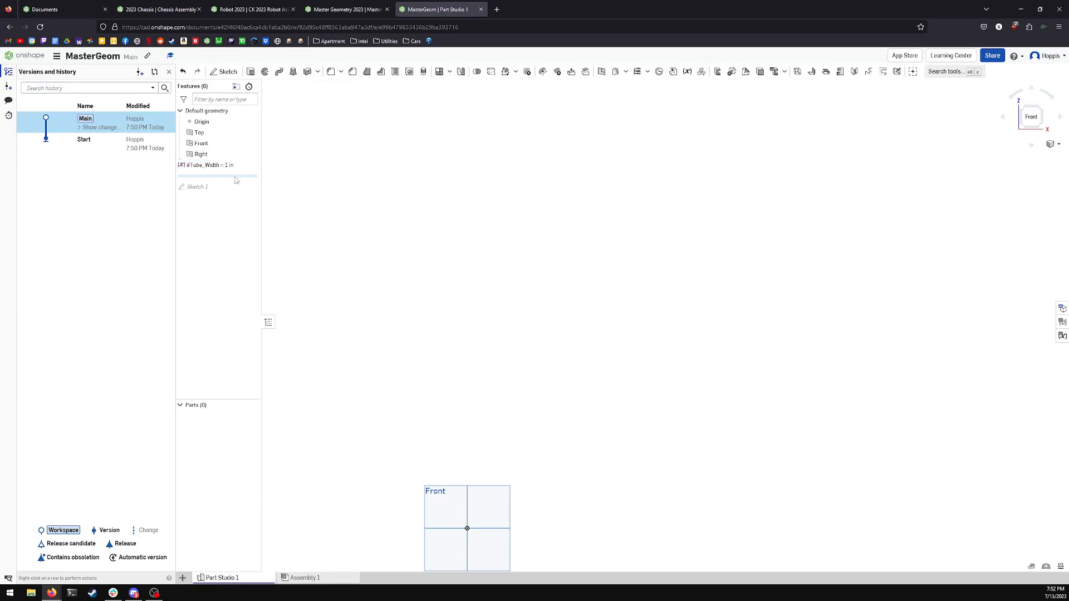
# Step: Add a length variable named Chassis_x with a value of 30 in
pyautogui.click(687, 71)
pyautogui.write('Cgh')
pyautogui.press('BackSpace')
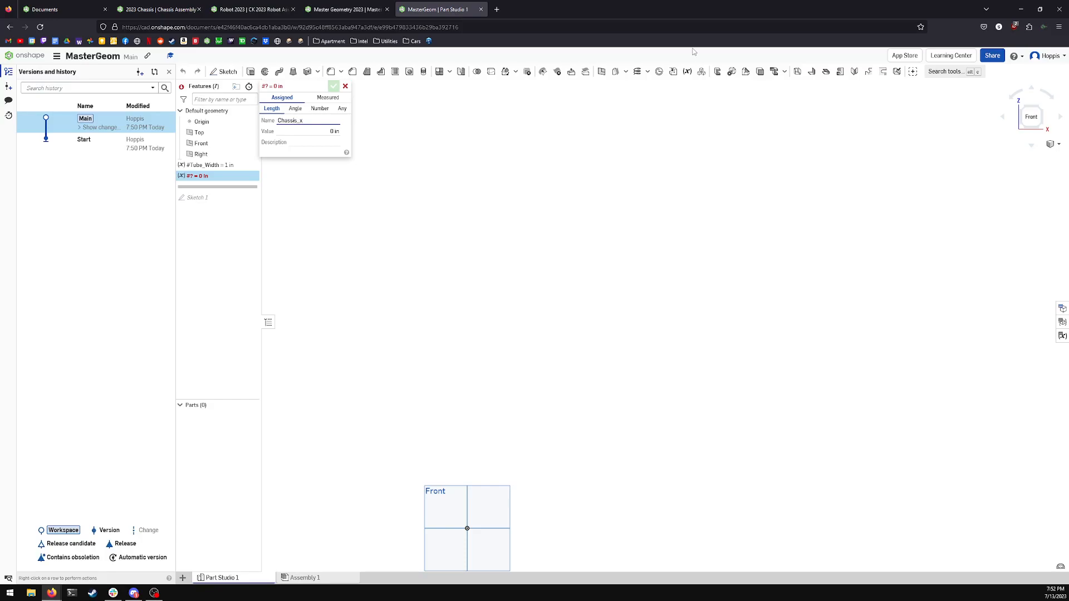
pyautogui.press('Tab')
pyautogui.write('30')
pyautogui.press('Return')
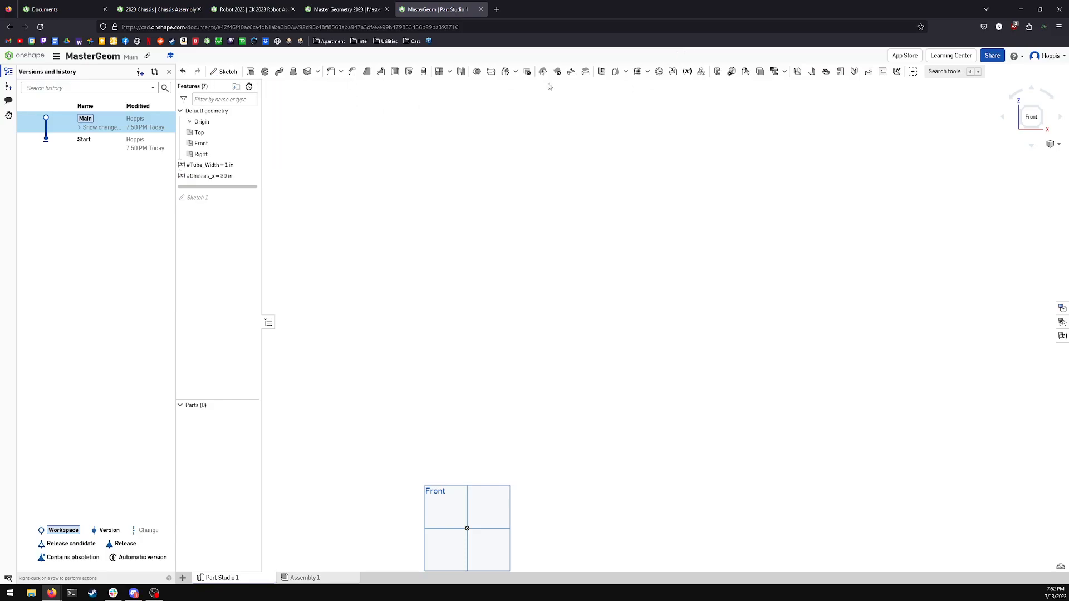
# Step: Add a length variable named Chassis_y with a value of 32 in
pyautogui.click(687, 71)
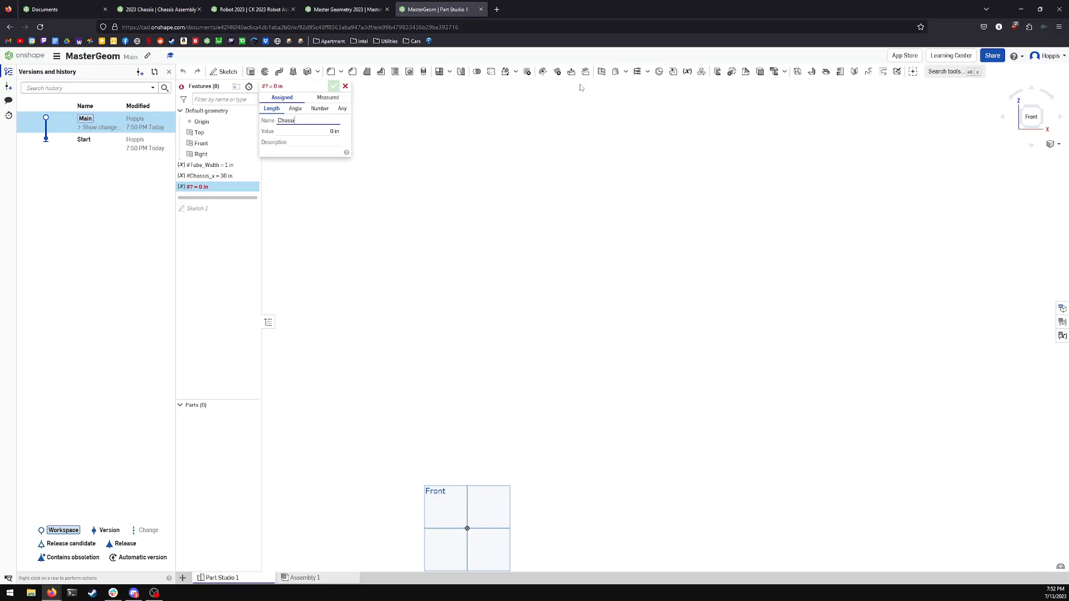
pyautogui.write('Chassis_y')
pyautogui.press('Tab')
pyautogui.write('3')
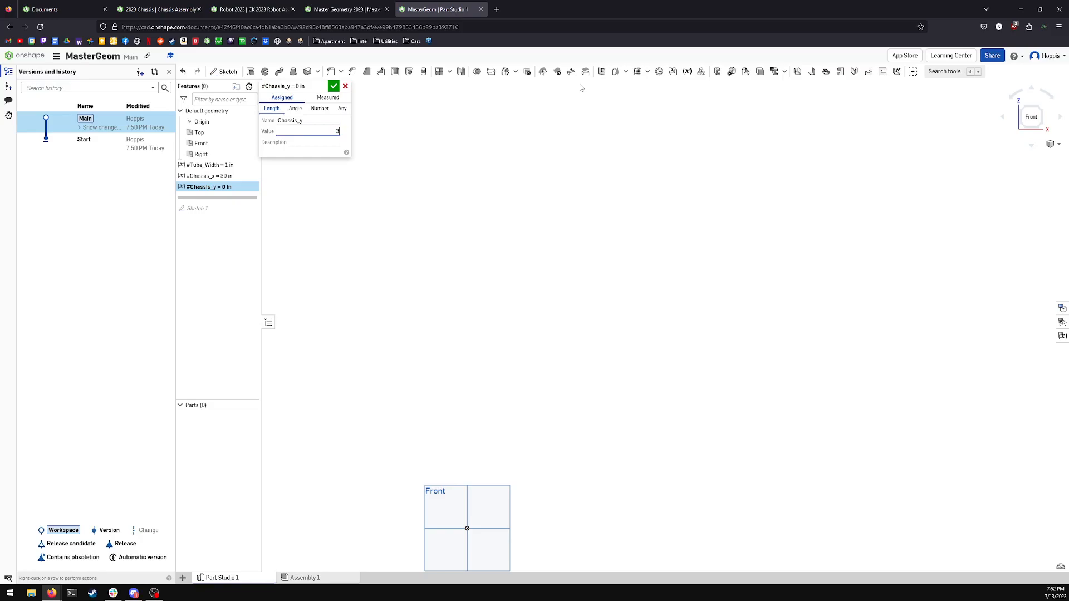
pyautogui.write('2')
pyautogui.press('Return')
# Step: Restore and reopen Sketch 1, and set the left strip's width to #Tube_Width
pyautogui.moveTo(241, 198); pyautogui.dragTo(234, 210)
pyautogui.rightClick(210, 199)
pyautogui.click(235, 218)
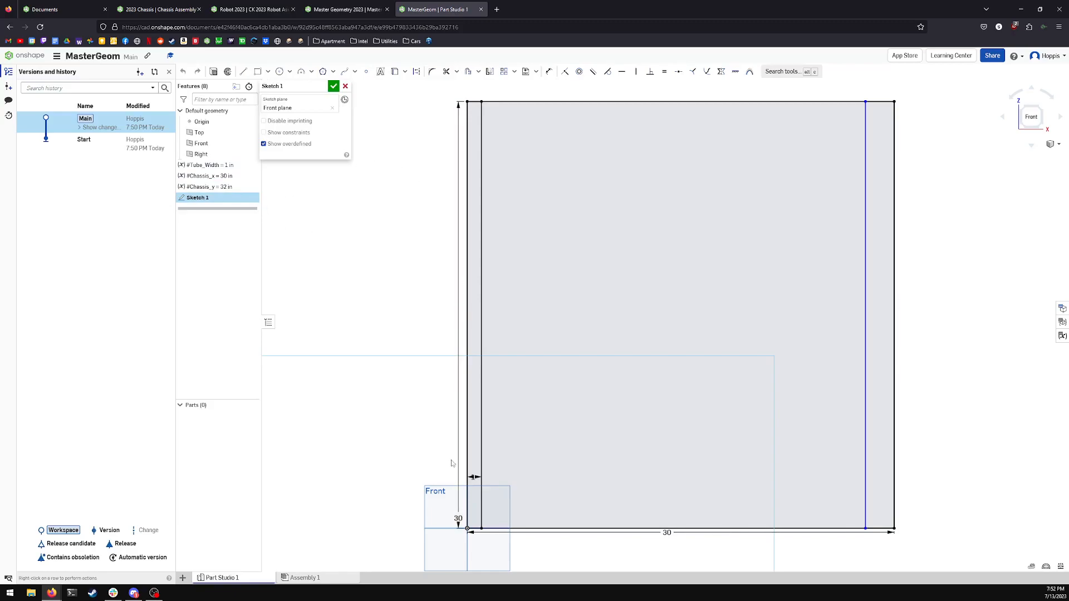
pyautogui.doubleClick(473, 478)
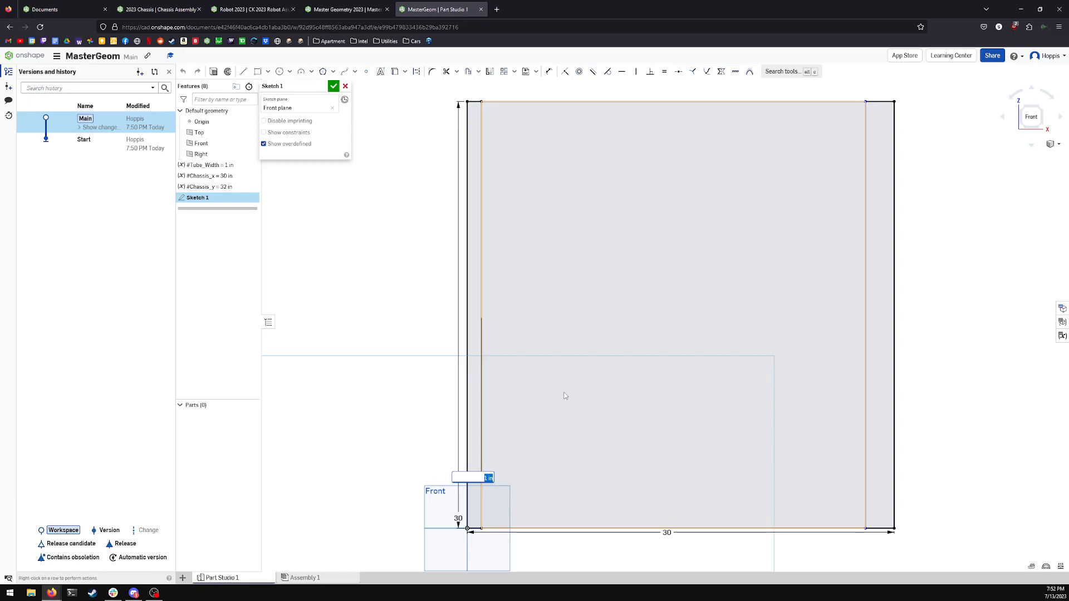
pyautogui.write('#')
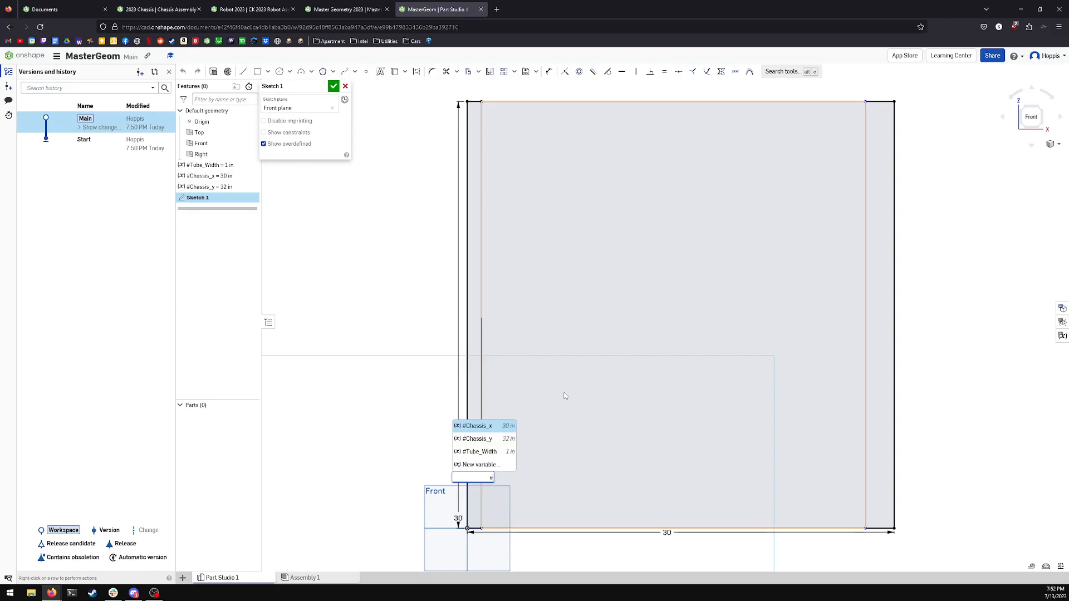
pyautogui.write('wid')
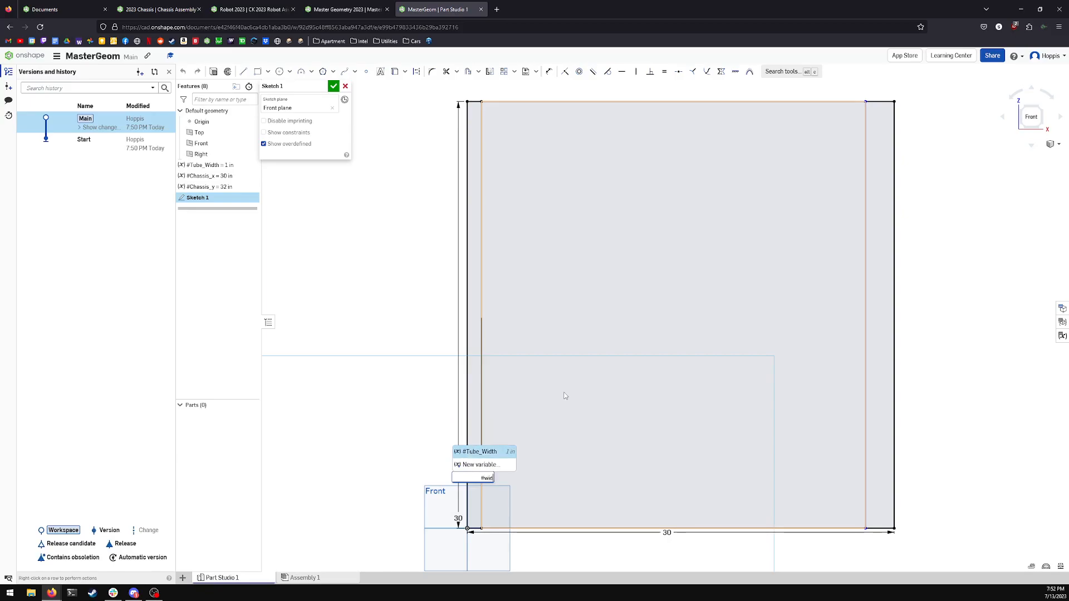
pyautogui.press('Return')
pyautogui.press('Return')
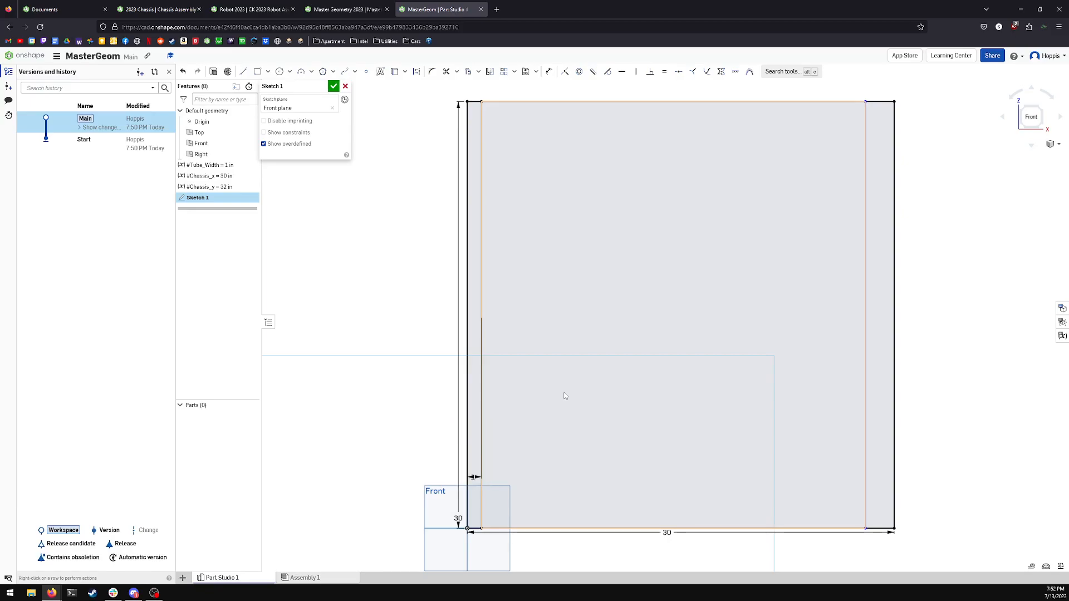
# Step: Dimension the right strip's width with #Tube_Width
pyautogui.press('d')
pyautogui.click(866, 466)
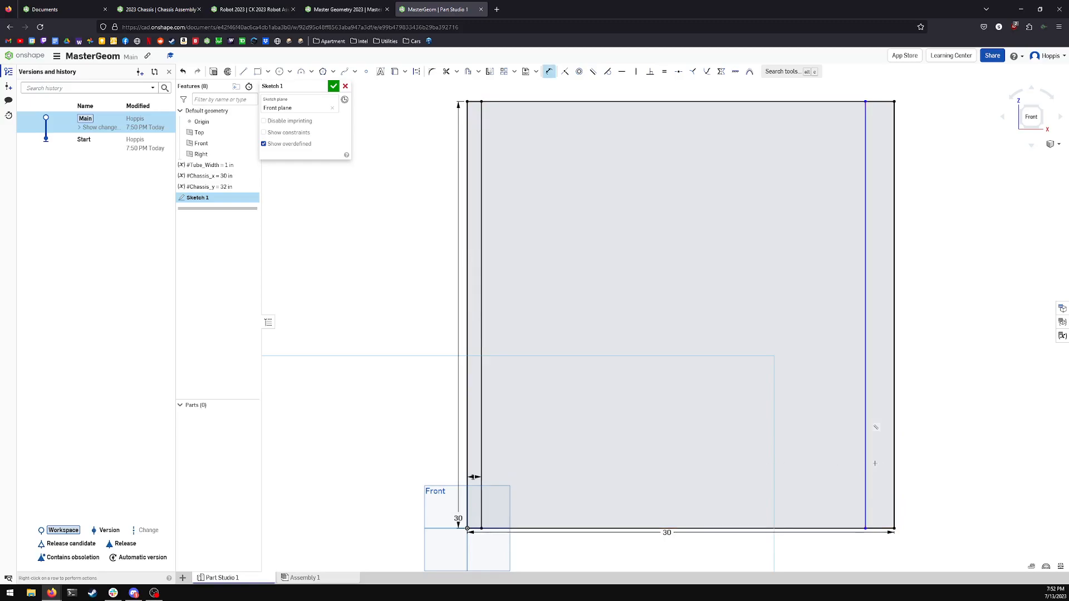
pyautogui.click(895, 461)
pyautogui.click(881, 462)
pyautogui.write('#wid')
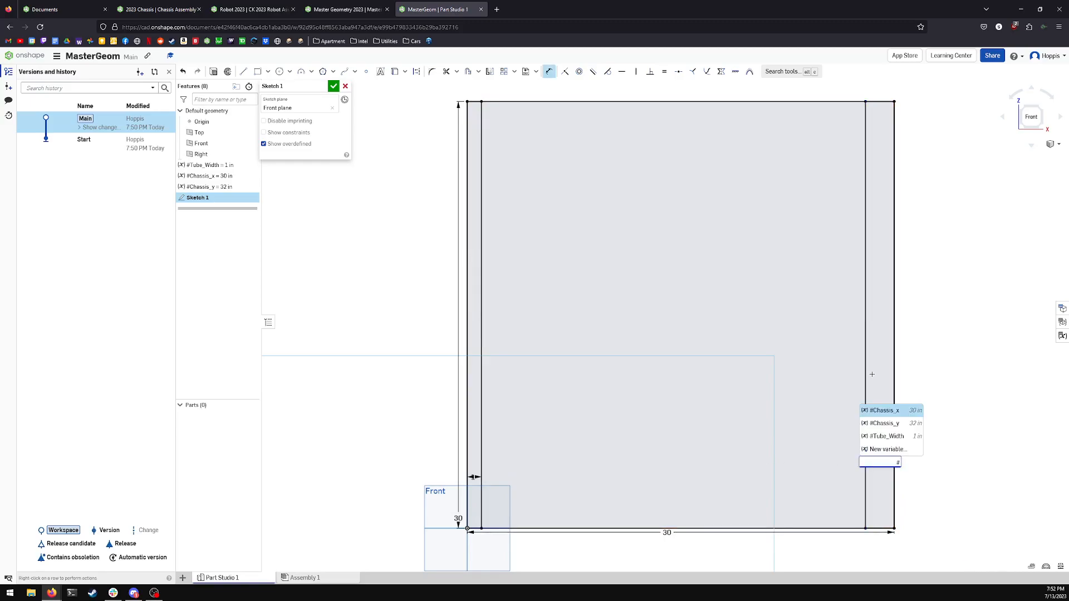
pyautogui.press('Return')
pyautogui.press('Return')
pyautogui.press('Escape')
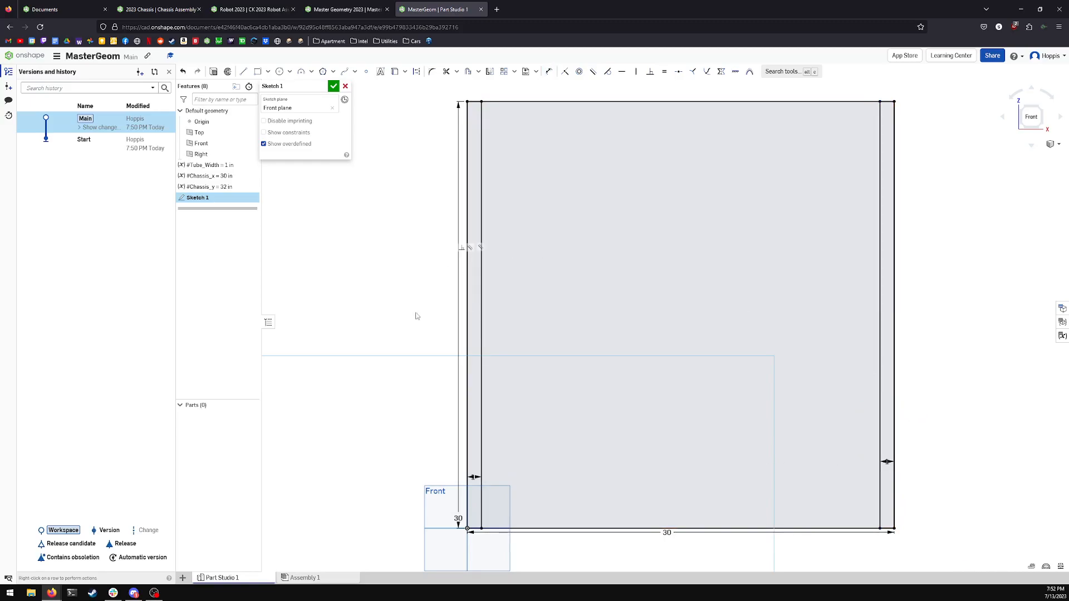
# Step: Draw a strip along the square's top edge between the side strips and dimension its height with #Tube_Width
pyautogui.click(257, 71)
pyautogui.click(481, 102)
pyautogui.click(880, 126)
pyautogui.press('d')
pyautogui.click(767, 102)
pyautogui.click(769, 126)
pyautogui.click(764, 173)
pyautogui.write('#Tube_Width')
pyautogui.press('Return')
# Step: Draw a strip along the square's bottom edge between the side strips and dimension its height with #Tube_Width
pyautogui.press('r')
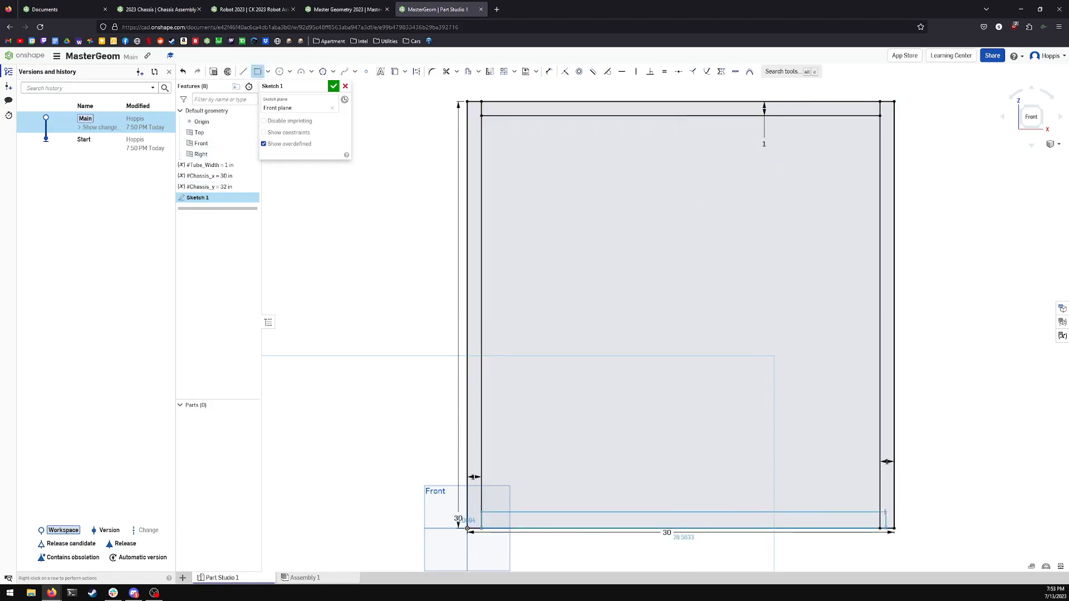
pyautogui.press('d')
pyautogui.click(843, 528)
pyautogui.click(837, 499)
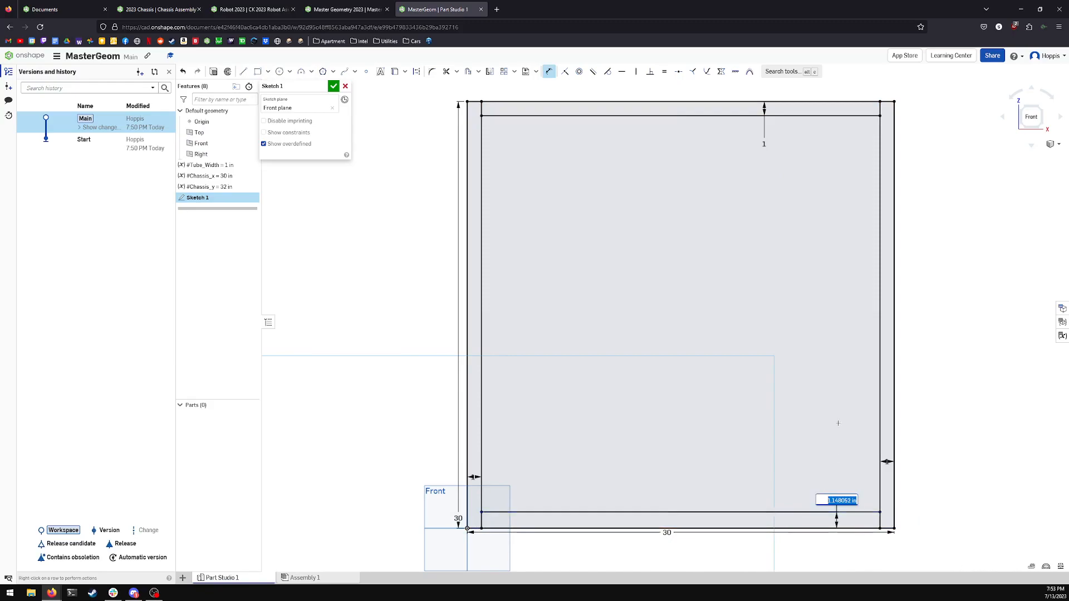
pyautogui.write('#Tube_Width')
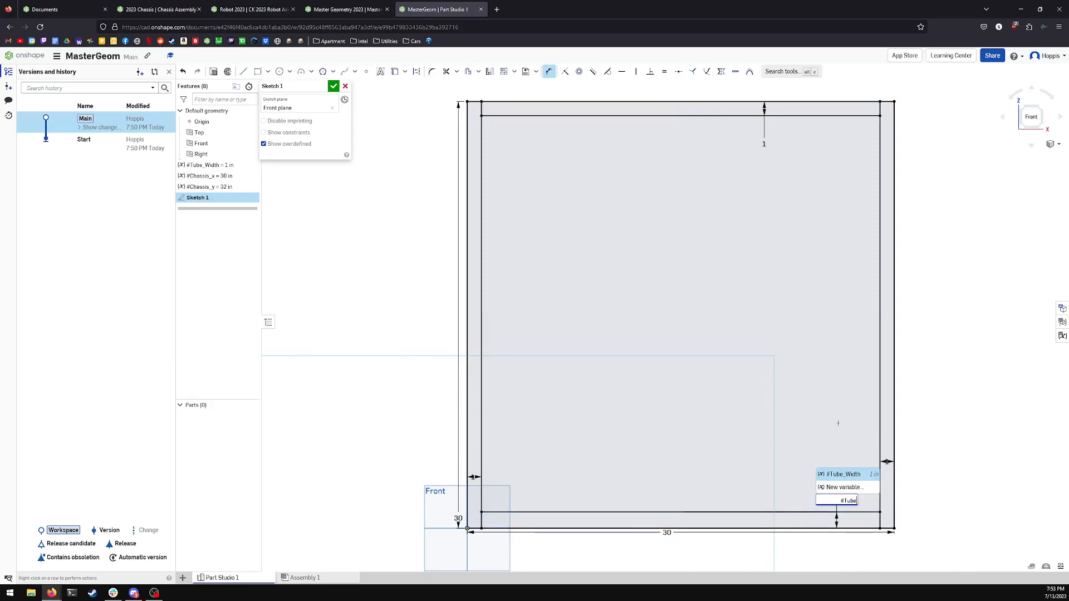
pyautogui.press('Return')
pyautogui.press('Return')
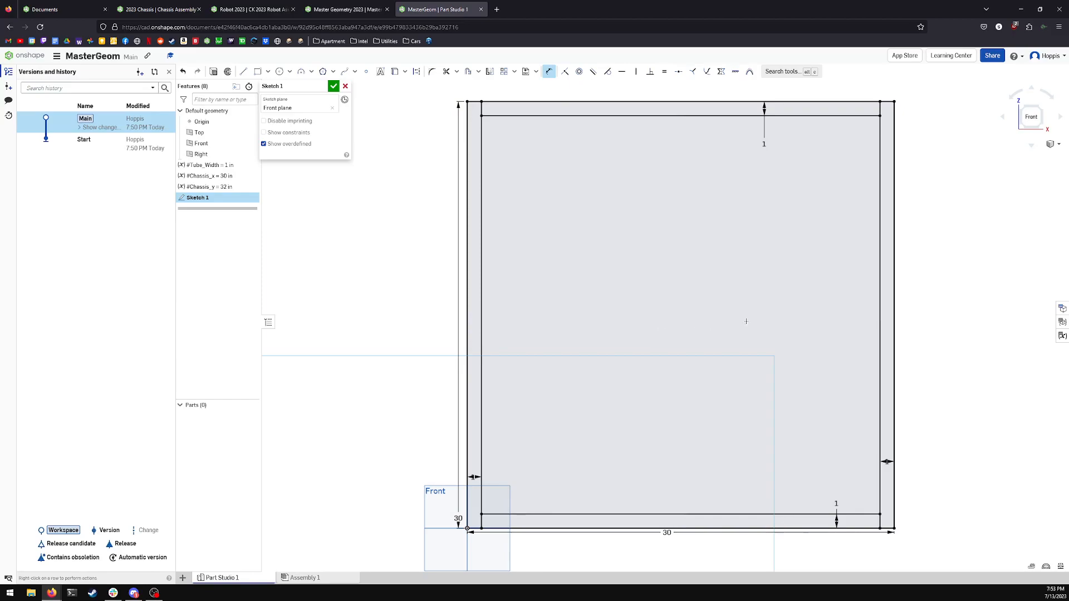
# Step: Try repositioning the bottom strip's dimension and deleting a coincident constraint at the origin corner, and undo these changes
pyautogui.moveTo(835, 503); pyautogui.dragTo(828, 550)
pyautogui.press('Escape')
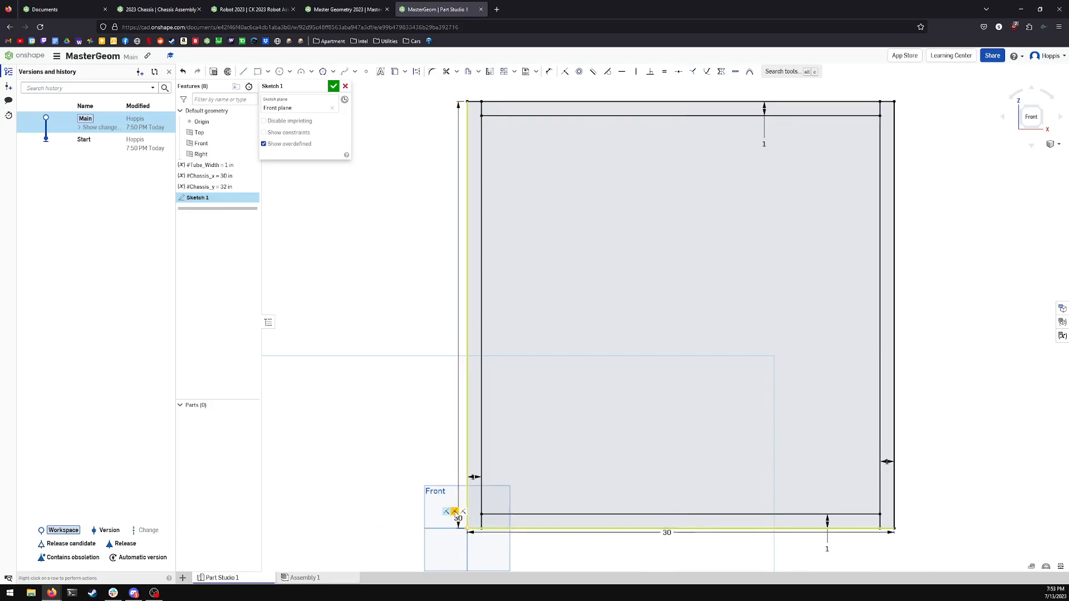
pyautogui.press('Delete')
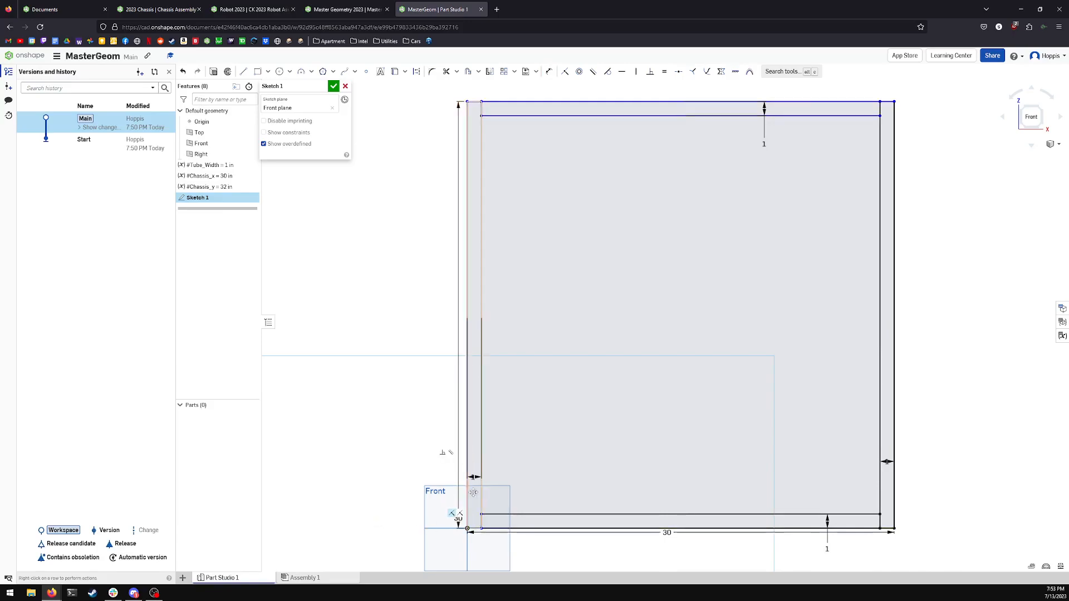
pyautogui.moveTo(472, 525); pyautogui.dragTo(398, 558)
pyautogui.click(384, 537)
pyautogui.hotkey('ctrl', 'z')
pyautogui.hotkey('ctrl', 'z')
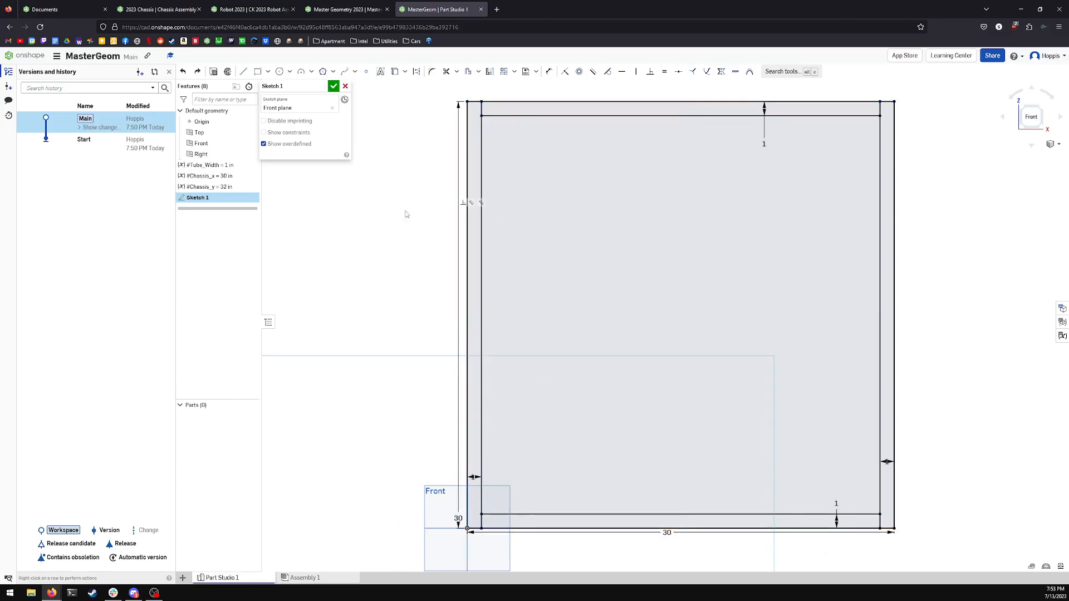
# Step: Finish the chassis frame sketch
pyautogui.click(333, 87)
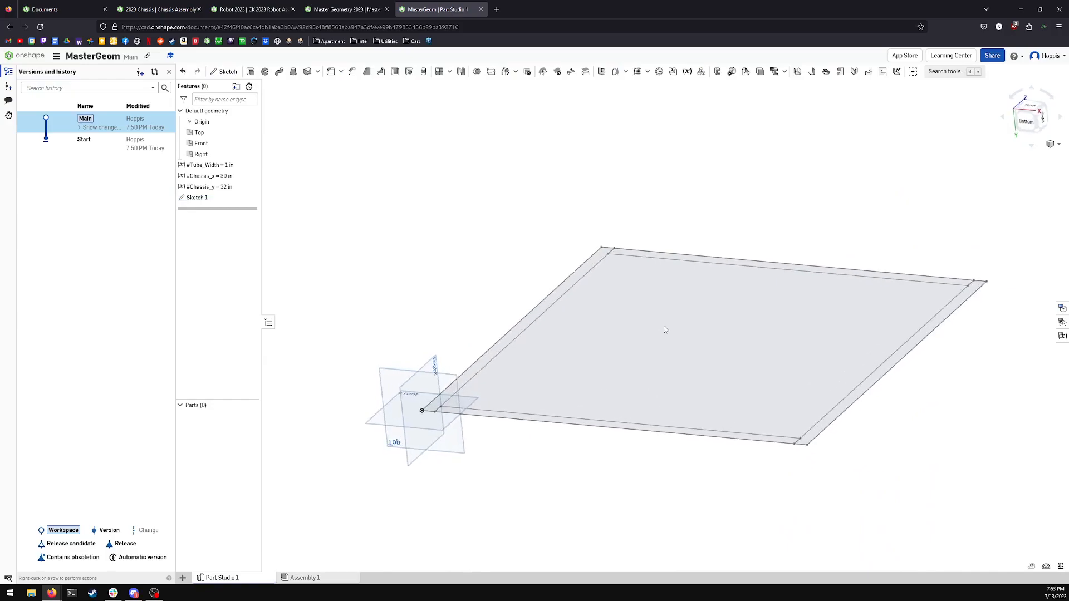
# Step: Rename the chassis frame sketch as Top_Main
pyautogui.rightClick(207, 199)
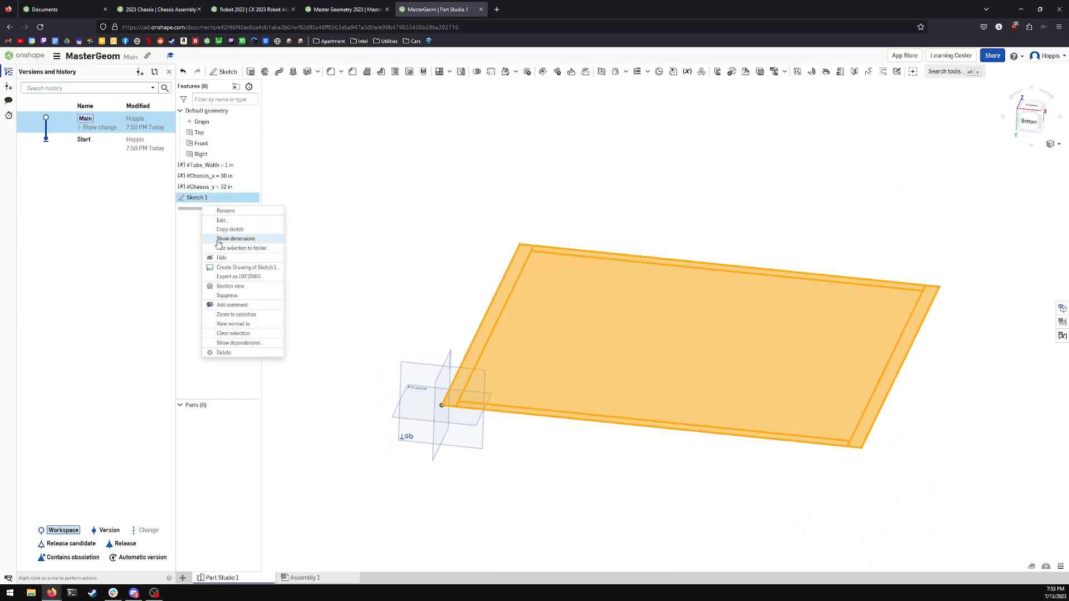
pyautogui.click(232, 211)
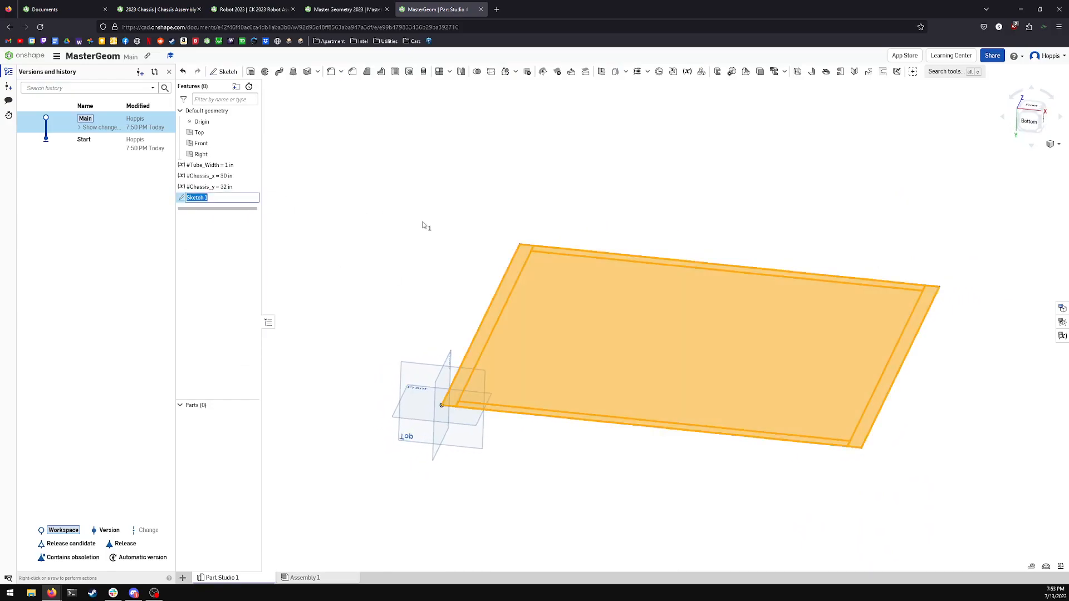
pyautogui.write('Top_Main')
pyautogui.press('Return')
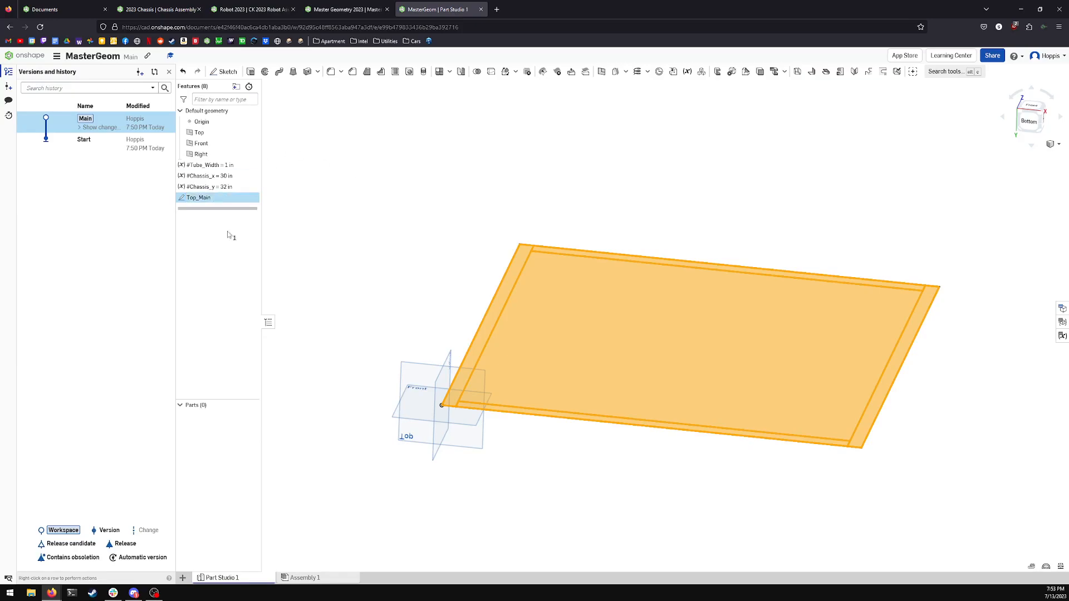
# Step: Start a new sketch on the Right plane
pyautogui.click(225, 71)
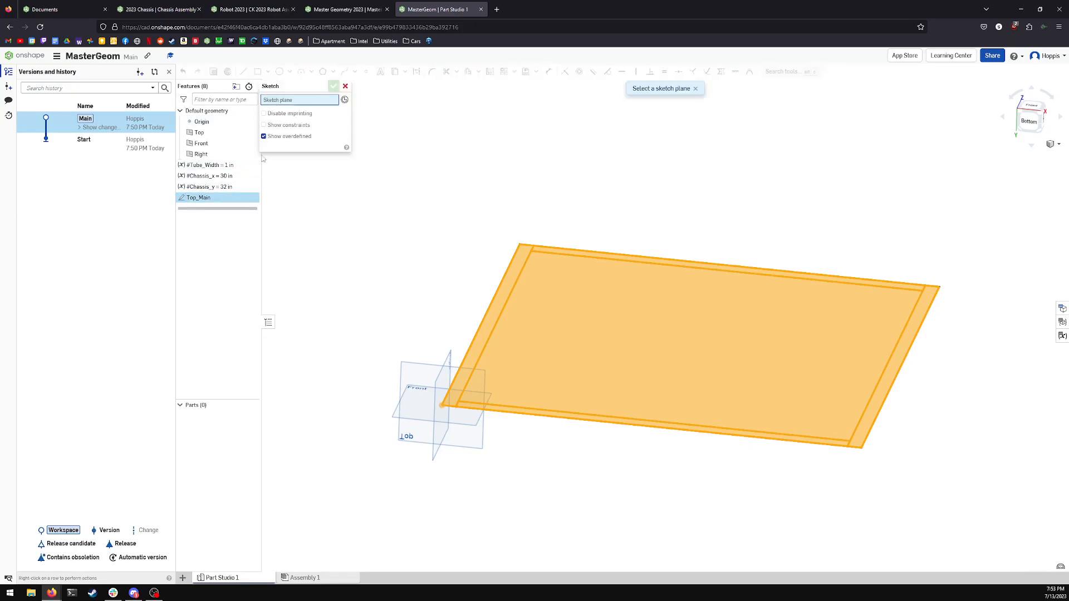
pyautogui.moveTo(439, 394); pyautogui.dragTo(376, 369, button='right')
pyautogui.click(375, 368)
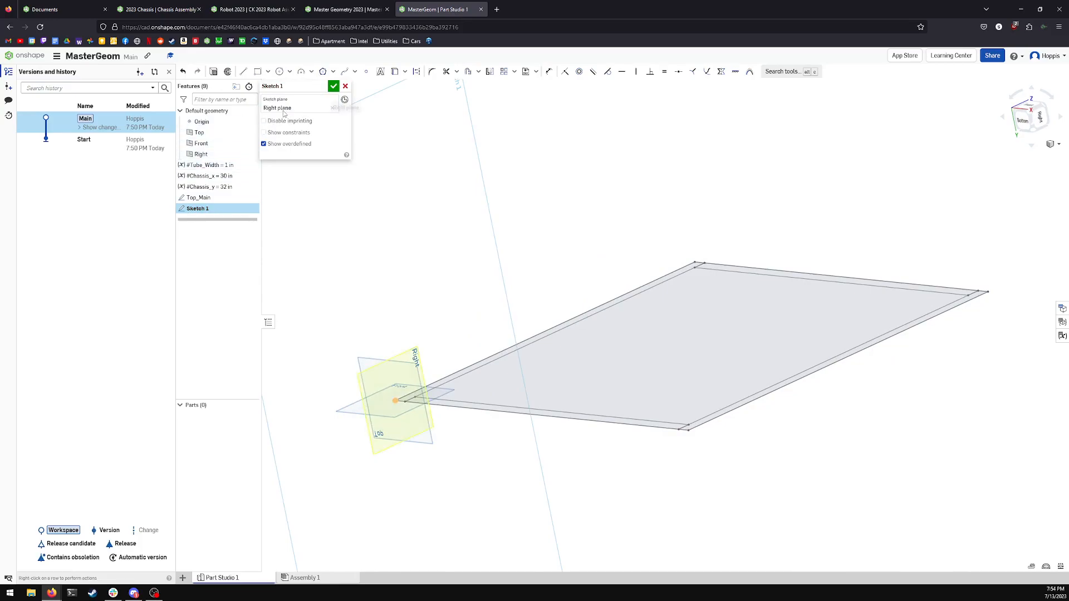
pyautogui.press('n')
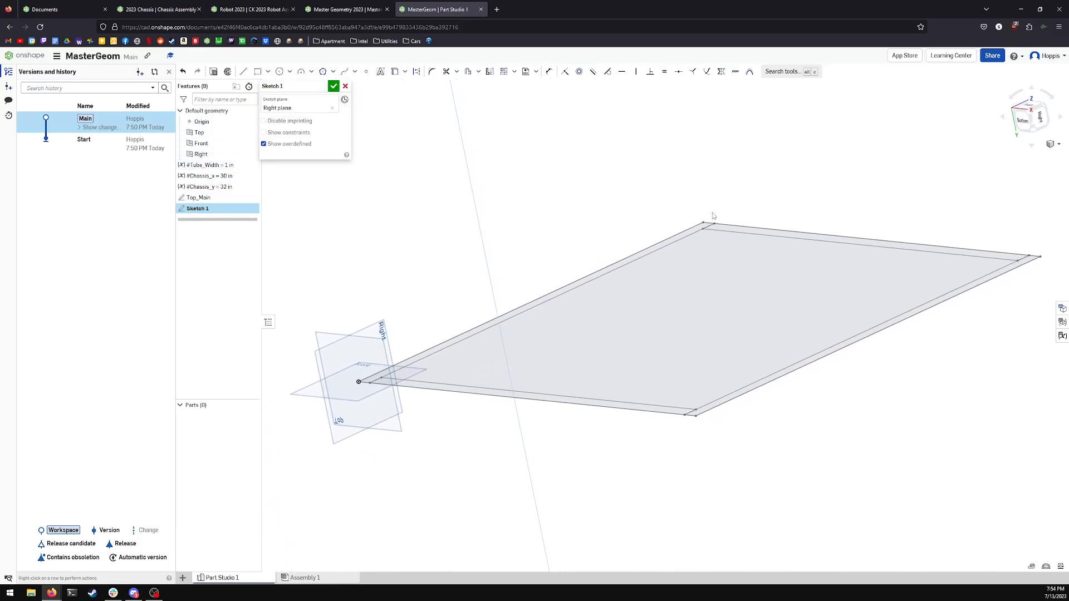
pyautogui.moveTo(848, 235); pyautogui.dragTo(807, 231, button='right')
pyautogui.moveTo(807, 231); pyautogui.dragTo(595, 232, button='middle')
pyautogui.press('f')
pyautogui.press('n')
pyautogui.scroll(2, 599, 233)
pyautogui.scroll(-2, 659, 240)
pyautogui.moveTo(825, 221); pyautogui.dragTo(802, 230, button='middle')
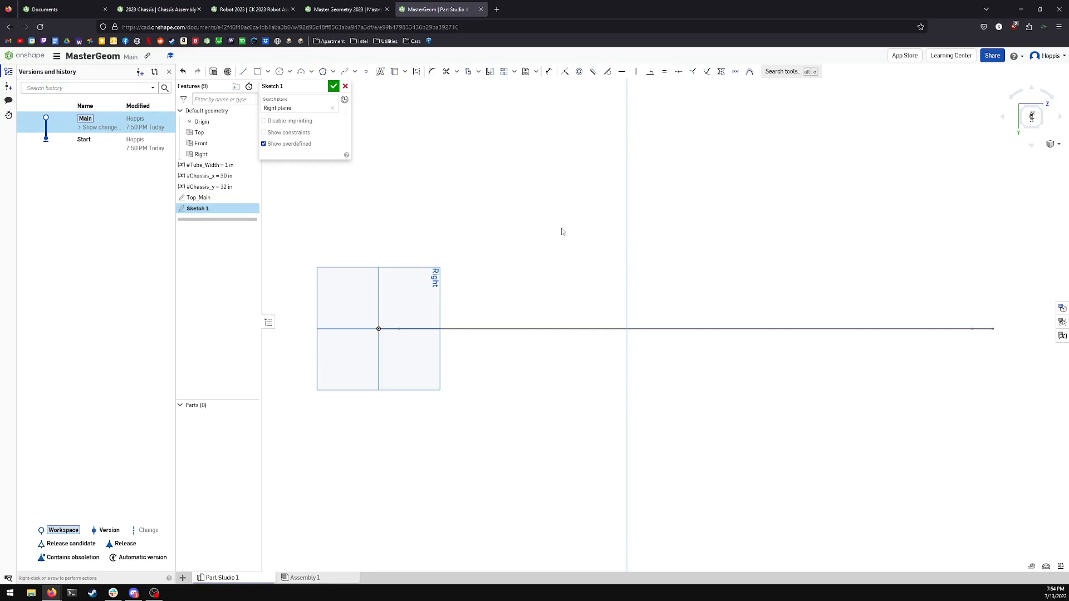
# Step: Draw a corner rectangle just below the frame line, slightly shorter than the frame
pyautogui.click(257, 71)
pyautogui.click(379, 430)
pyautogui.press('Escape')
pyautogui.click(268, 72)
pyautogui.click(278, 84)
pyautogui.click(410, 393)
pyautogui.click(969, 449)
pyautogui.press('Escape')
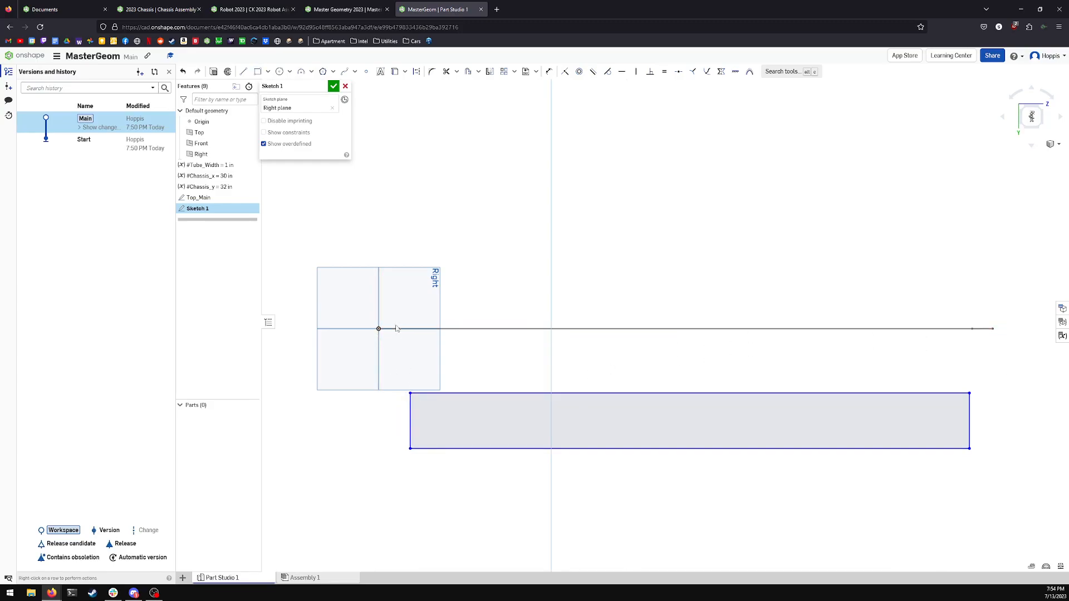
# Step: Move the rectangle's upper corner to the frame's far end and make it coincident with the frame's end corner
pyautogui.moveTo(398, 334); pyautogui.dragTo(474, 500, button='right')
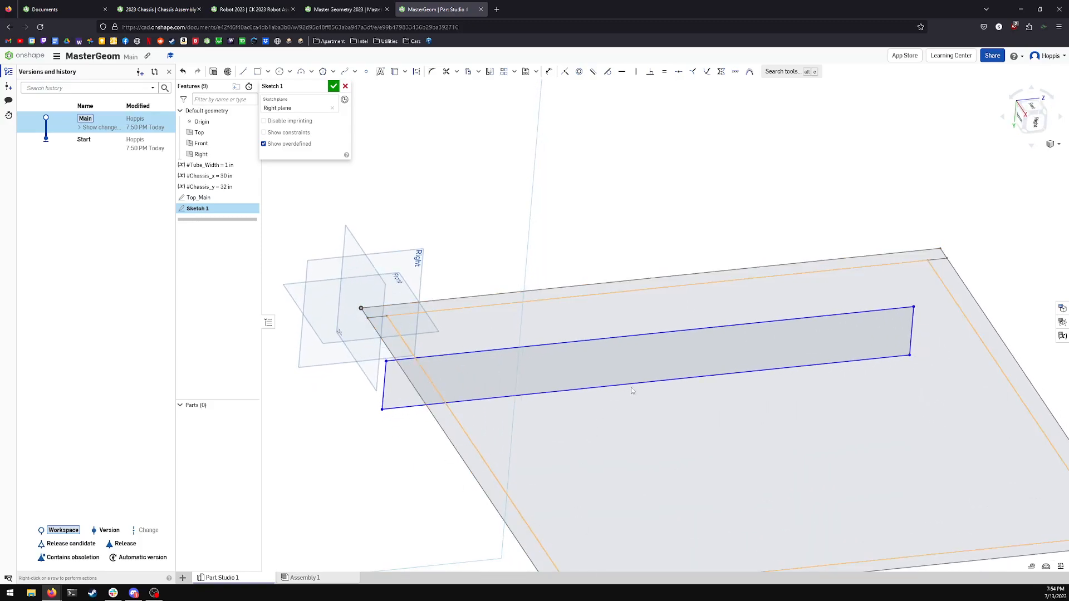
pyautogui.press('n')
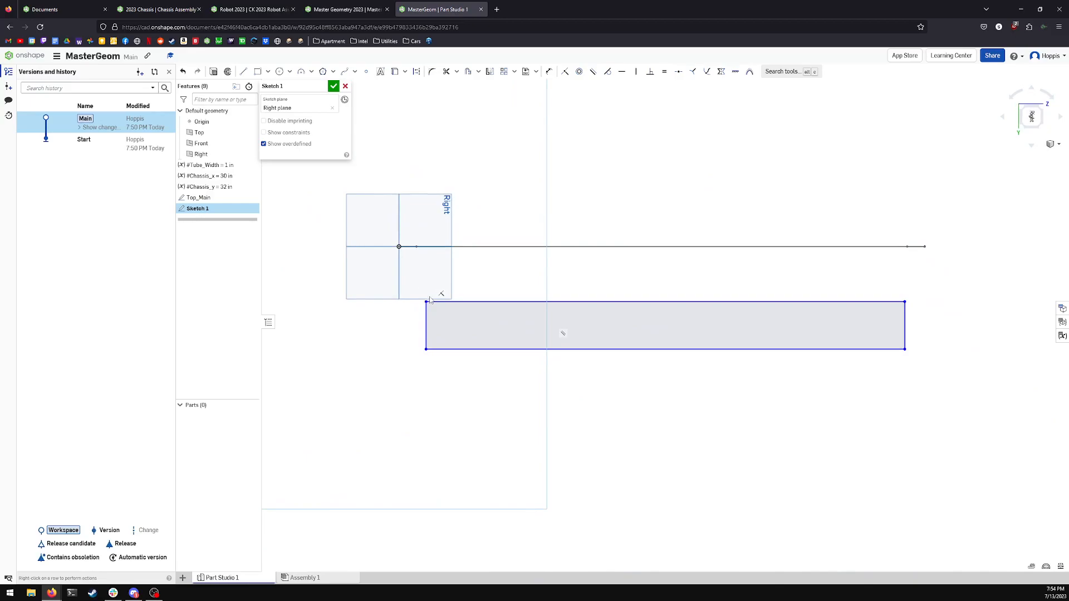
pyautogui.moveTo(427, 306)
pyautogui.mouseDown()
pyautogui.moveTo(374, 310)
pyautogui.moveTo(409, 301)
pyautogui.moveTo(395, 285)
pyautogui.moveTo(403, 260)
pyautogui.moveTo(395, 300)
pyautogui.moveTo(420, 321)
pyautogui.moveTo(751, 297)
pyautogui.moveTo(911, 303)
pyautogui.moveTo(892, 298)
pyautogui.moveTo(928, 285)
pyautogui.mouseUp()
pyautogui.moveTo(973, 264); pyautogui.dragTo(995, 256, button='right')
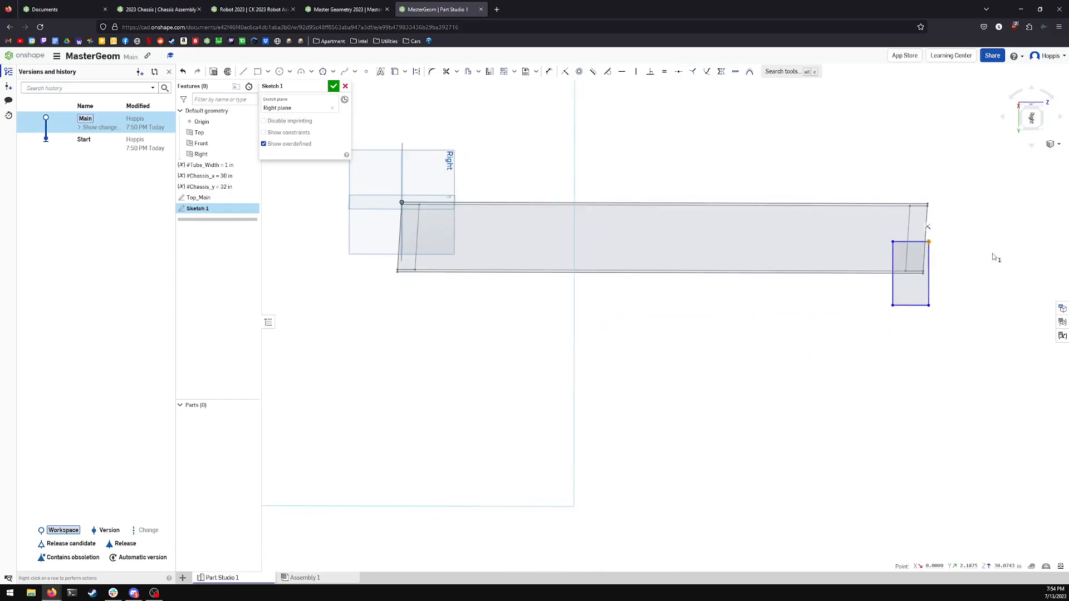
pyautogui.scroll(3, 935, 224)
pyautogui.rightClick(924, 197)
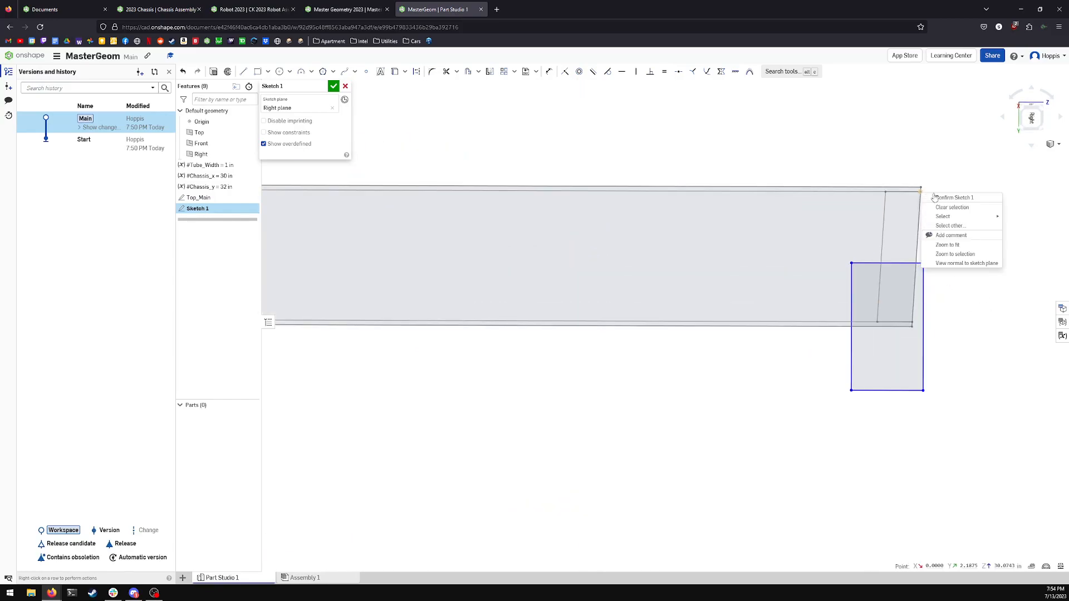
pyautogui.click(921, 192)
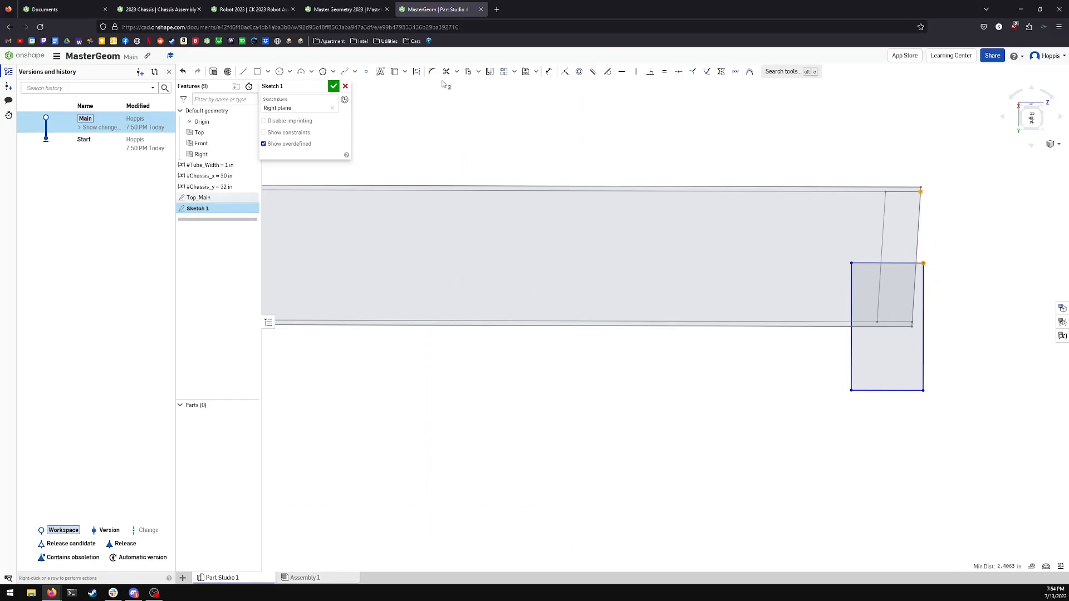
pyautogui.click(565, 71)
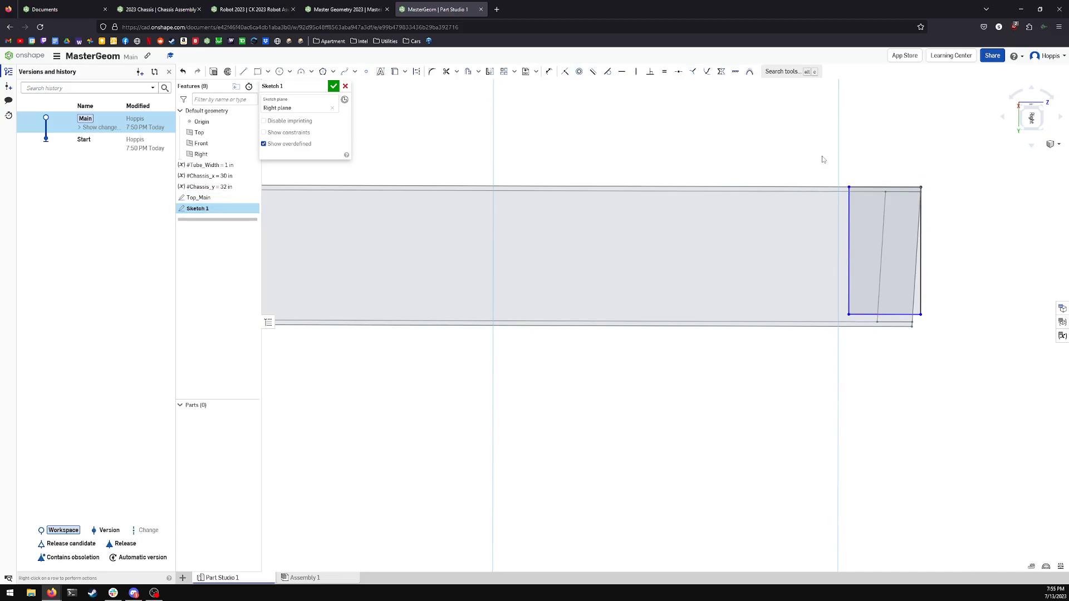
# Step: Dimension the width of the rectangle at the frame's far end with #Tube_Width
pyautogui.press('n')
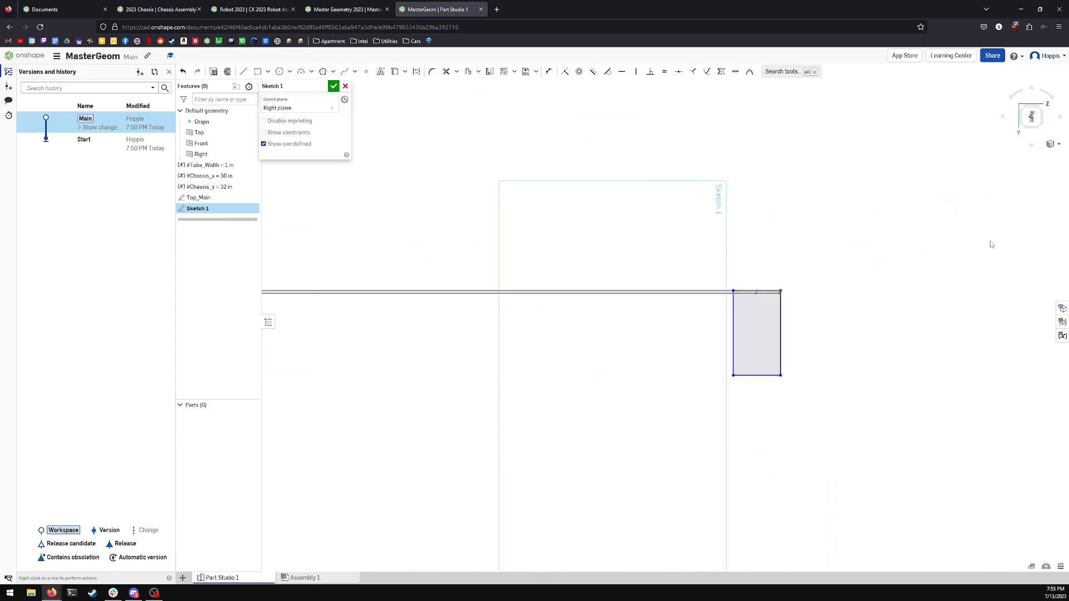
pyautogui.moveTo(778, 278); pyautogui.dragTo(867, 280, button='middle')
pyautogui.scroll(2, 863, 279)
pyautogui.scroll(-5, 863, 280)
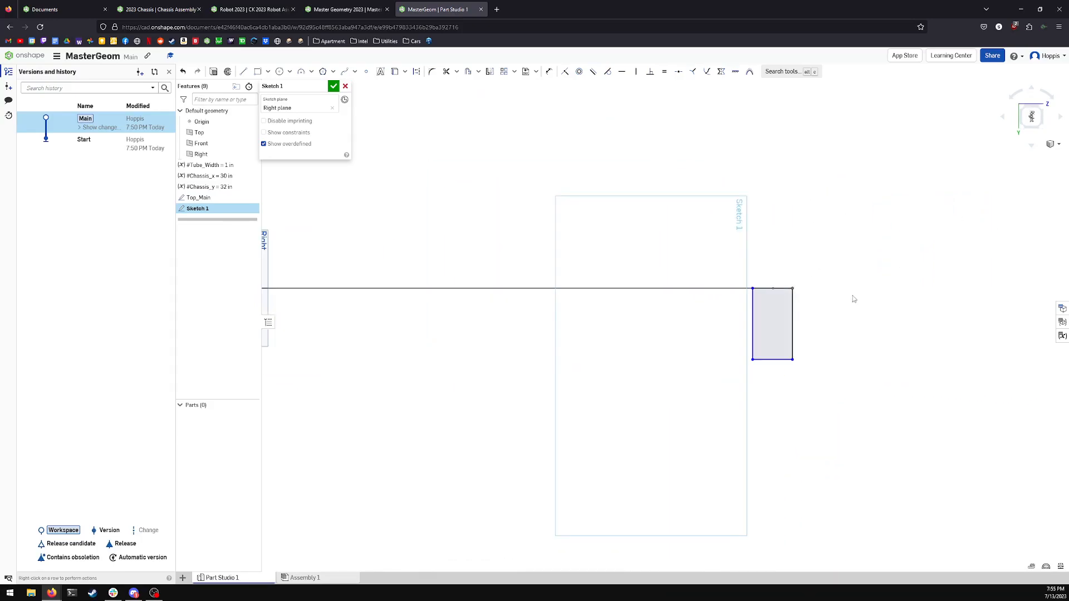
pyautogui.press('d')
pyautogui.click(796, 341)
pyautogui.click(798, 378)
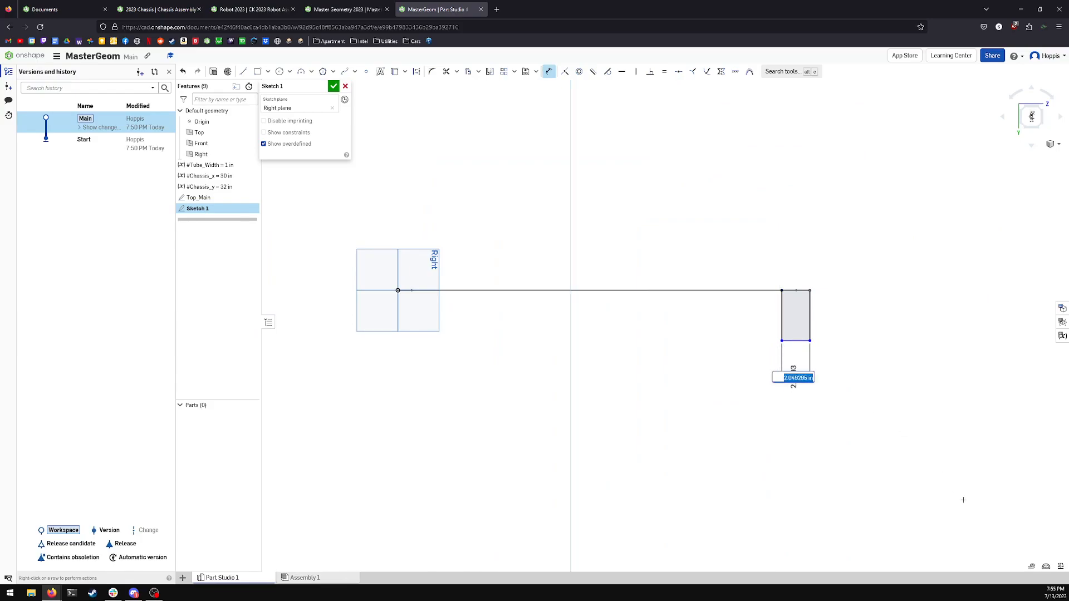
pyautogui.write('#Tube')
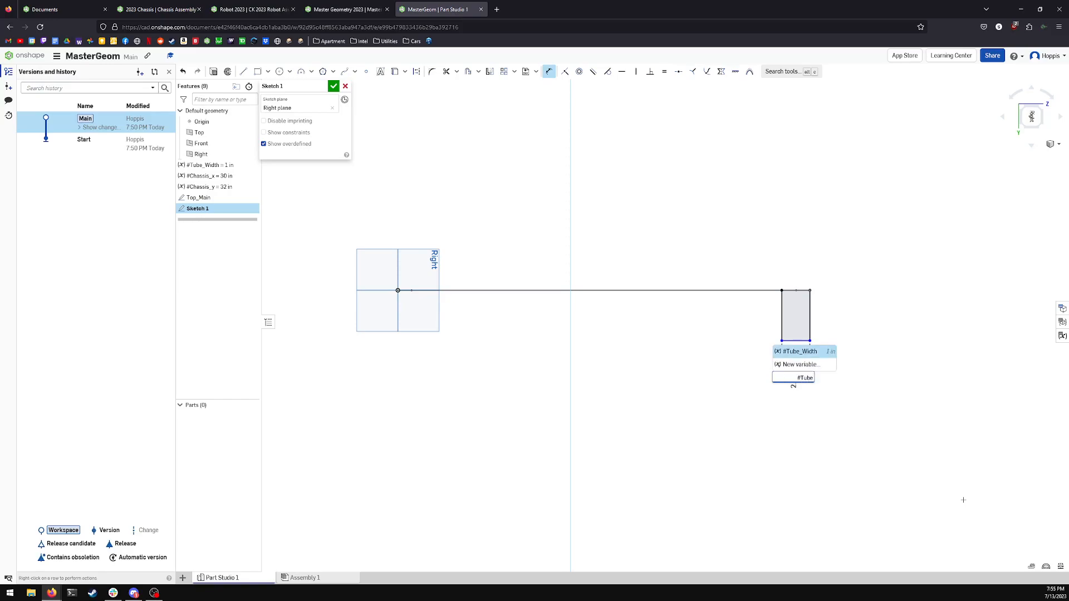
pyautogui.press('Return')
pyautogui.press('Return')
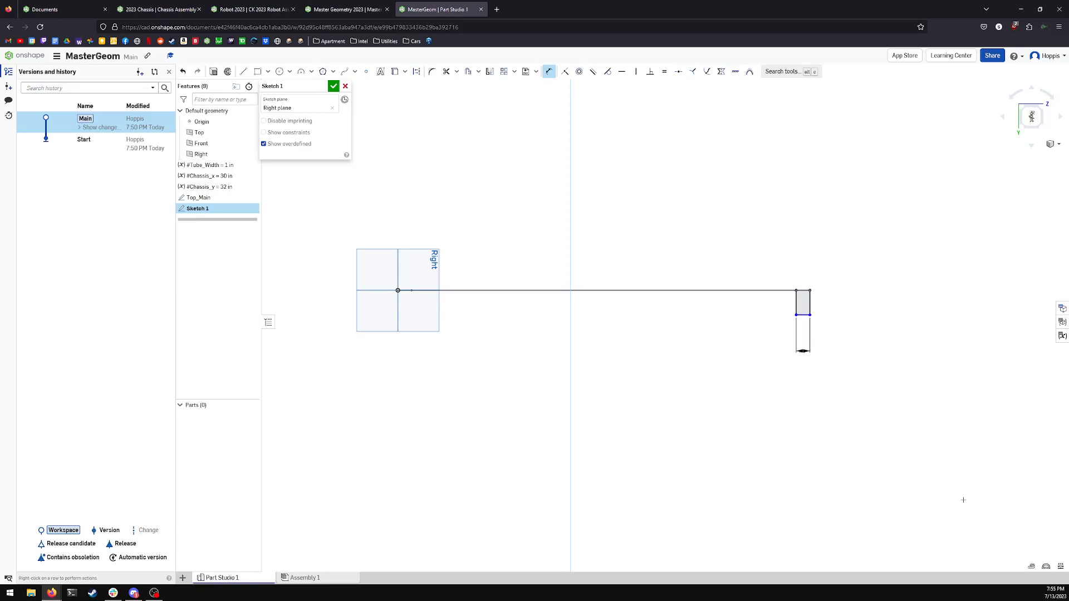
# Step: Delete the rectangle's width dimension and stretch the rectangle deeper and wider
pyautogui.press('Escape')
pyautogui.scroll(8, 804, 295)
pyautogui.moveTo(794, 225); pyautogui.dragTo(805, 246, button='right')
pyautogui.press('n')
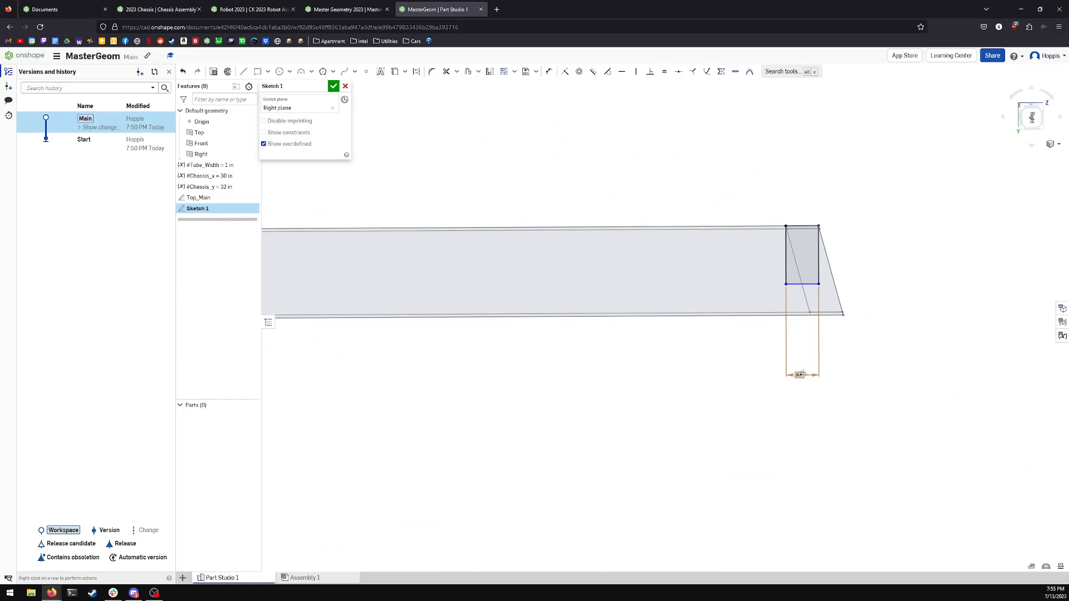
pyautogui.moveTo(787, 244); pyautogui.dragTo(787, 240, button='right')
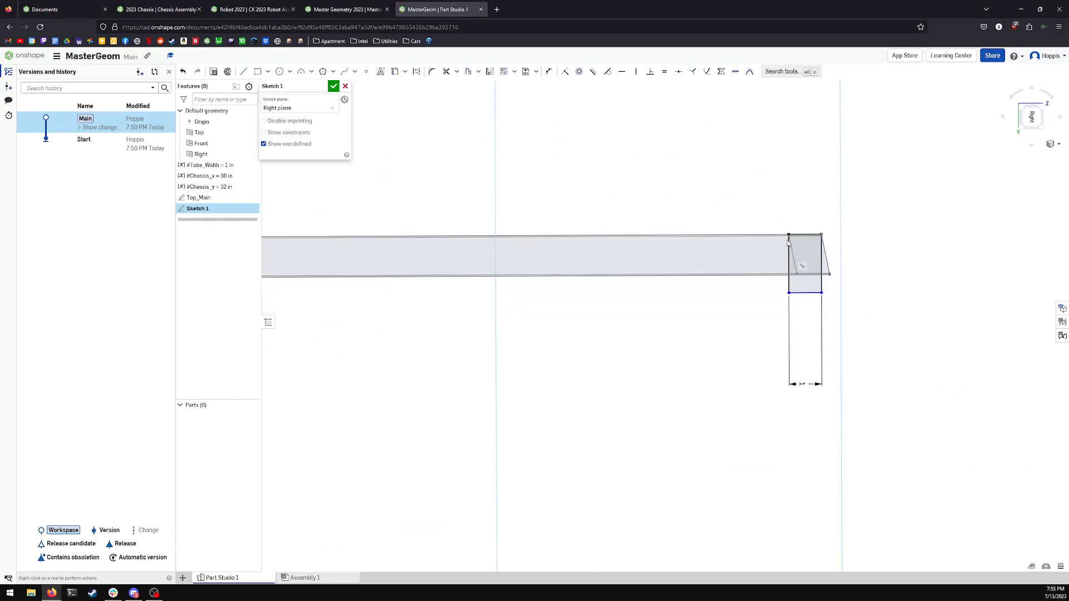
pyautogui.moveTo(802, 383); pyautogui.dragTo(789, 321)
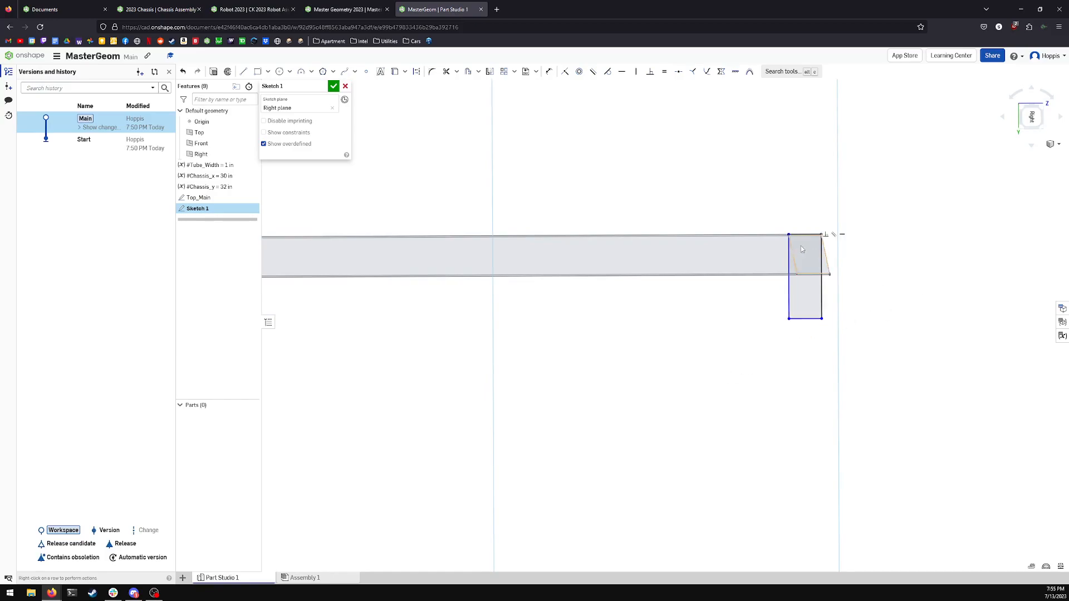
pyautogui.moveTo(789, 245); pyautogui.dragTo(749, 334)
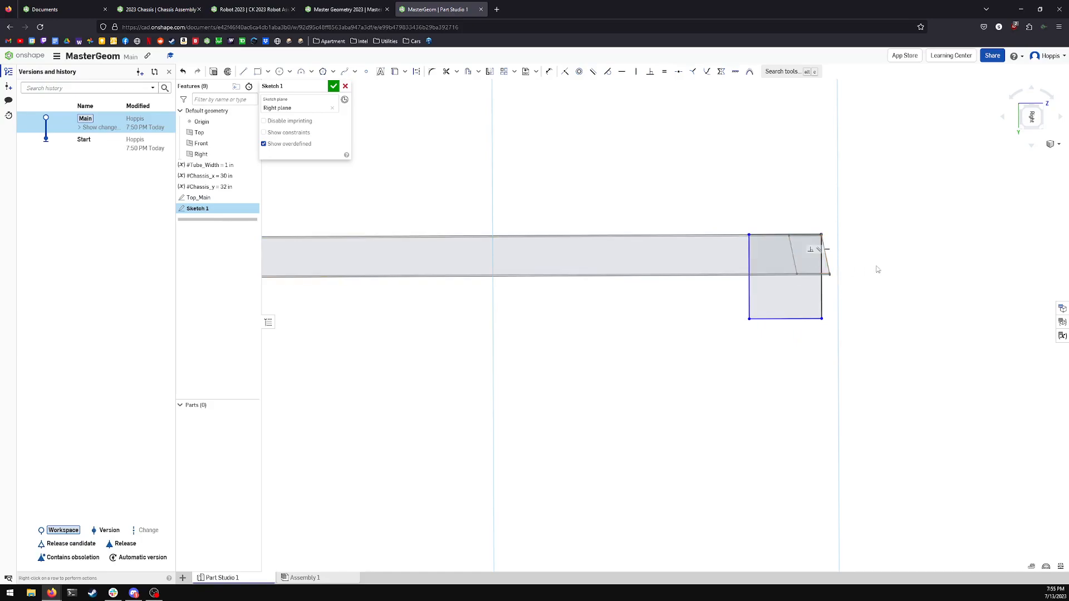
# Step: Make the rectangle's inner upper corner coincident with the inner corner of the frame's end strip and finish the sketch
pyautogui.moveTo(874, 269); pyautogui.dragTo(883, 274, button='right')
pyautogui.click(830, 343)
pyautogui.click(712, 163)
pyautogui.click(566, 73)
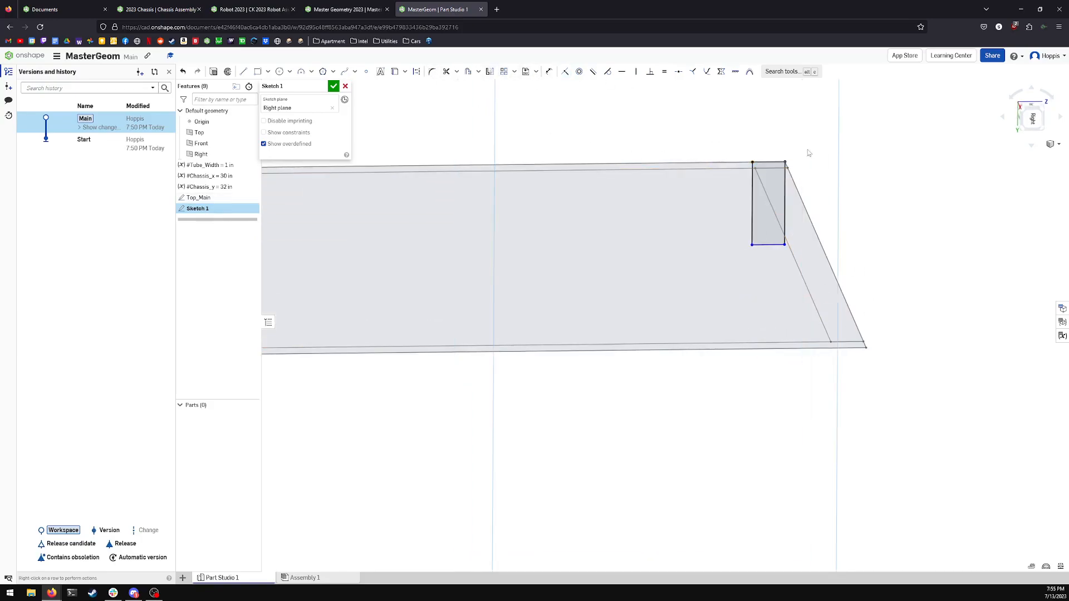
pyautogui.press('n')
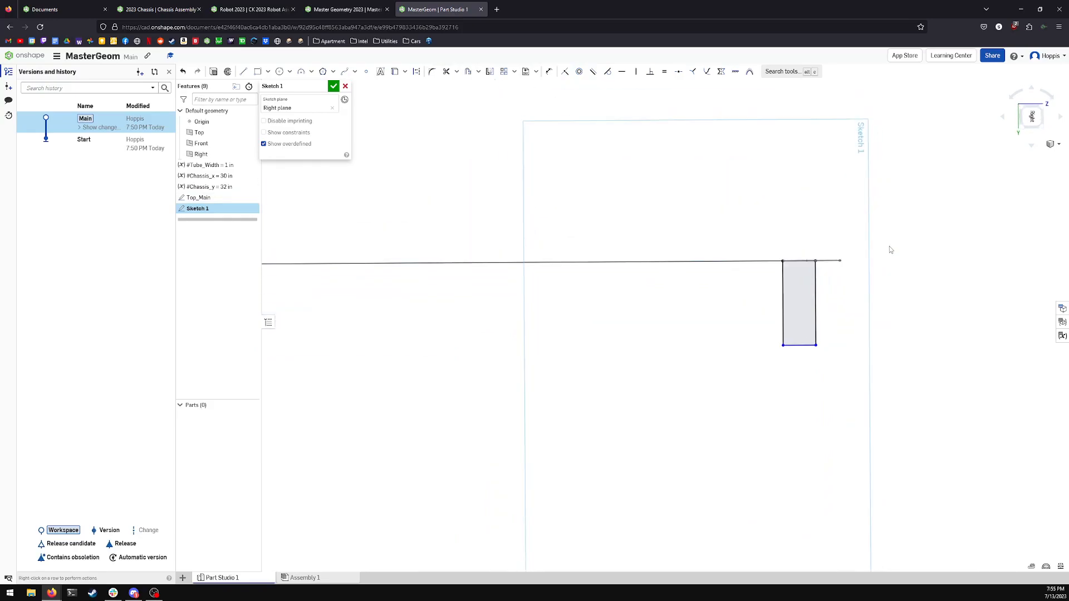
pyautogui.moveTo(826, 236); pyautogui.dragTo(811, 262, button='right')
pyautogui.click(802, 266)
pyautogui.click(892, 222)
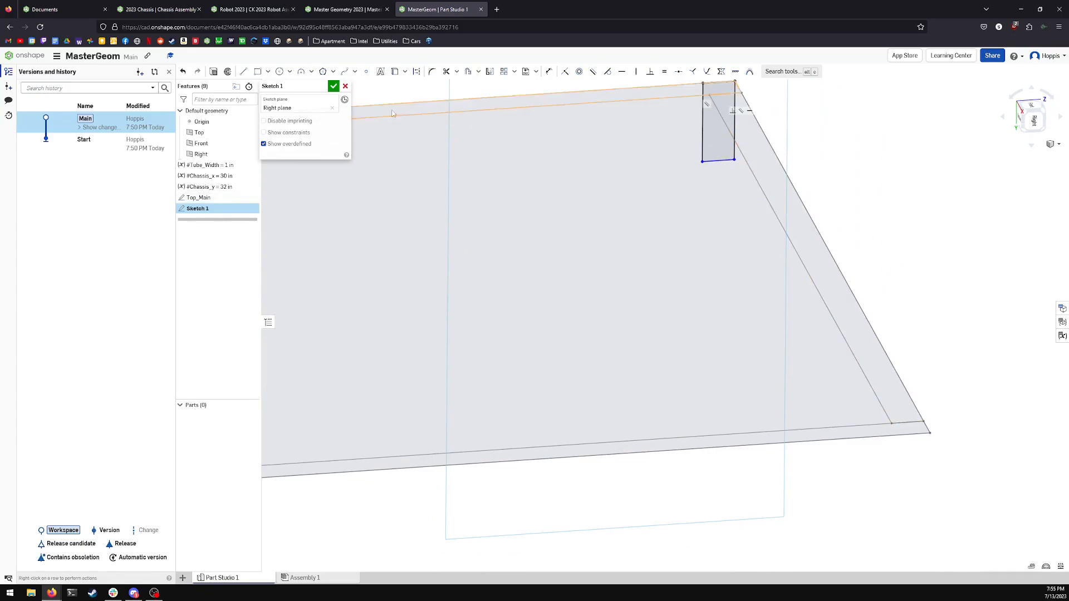
pyautogui.click(333, 86)
# Step: Edit Top_Main, replace the width dimension of the frame's far end strip with 2 in, and finish the sketch
pyautogui.rightClick(213, 199)
pyautogui.click(229, 211)
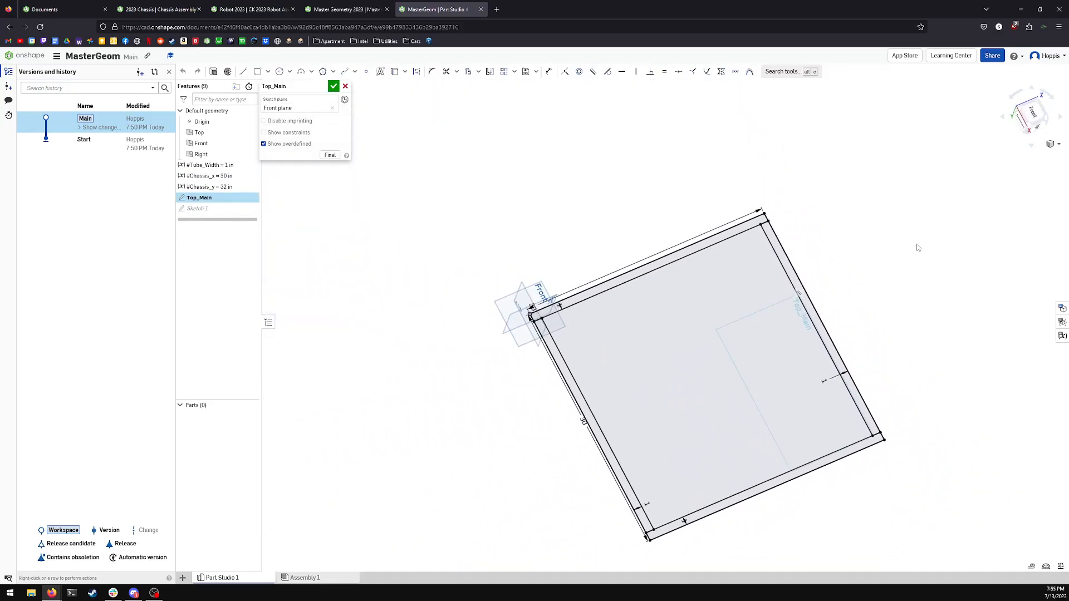
pyautogui.click(768, 381)
pyautogui.press('Delete')
pyautogui.press('Print')
pyautogui.press('Escape')
pyautogui.press('d')
pyautogui.click(790, 347)
pyautogui.click(798, 344)
pyautogui.click(759, 340)
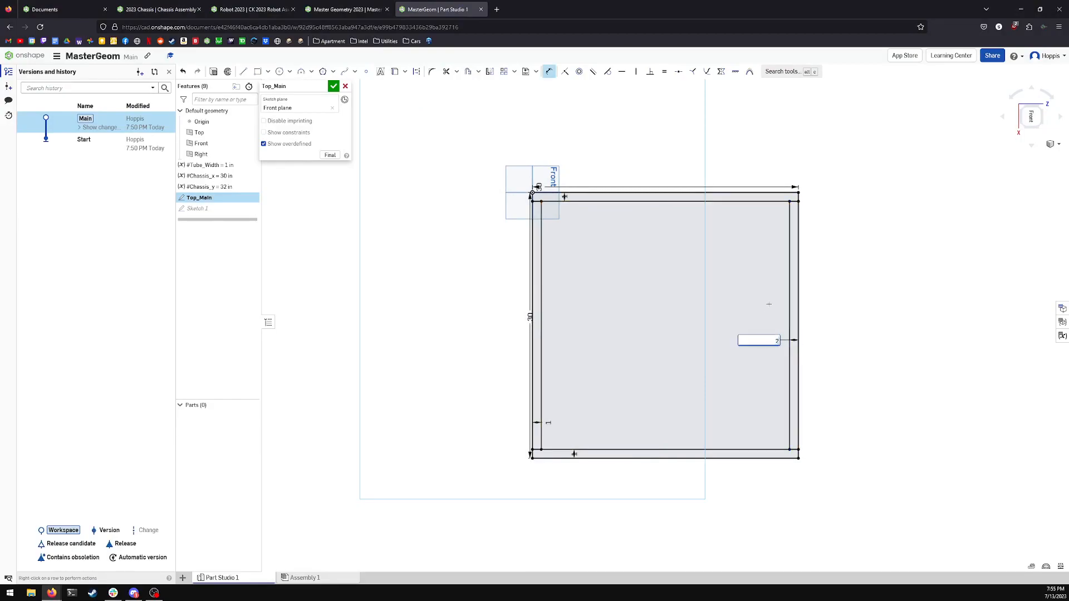
pyautogui.write('2')
pyautogui.press('Return')
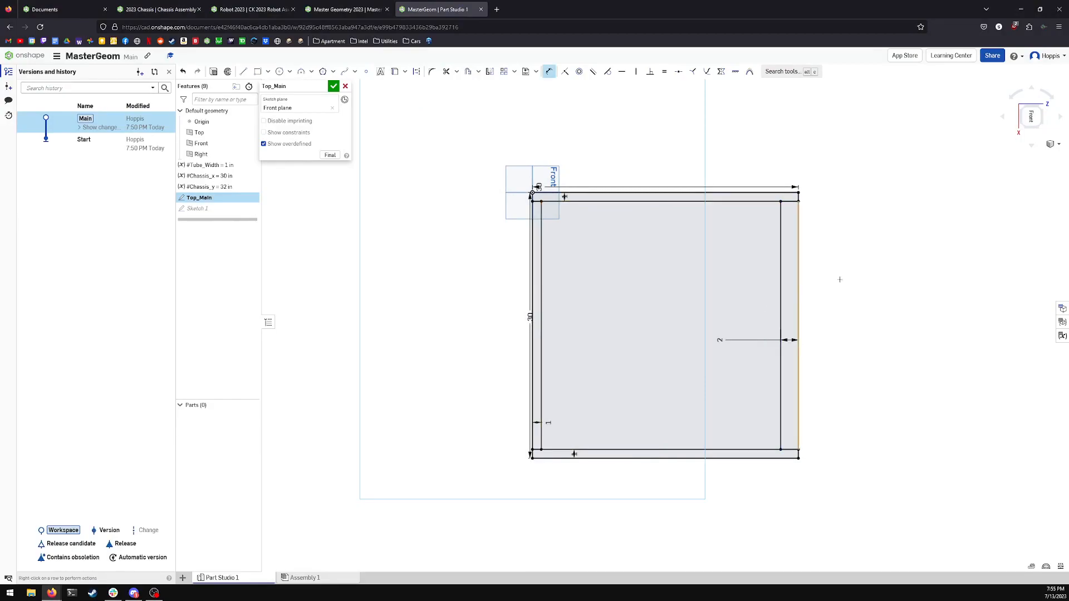
pyautogui.click(334, 86)
# Step: Check the width of the side rectangle against the resized frame strip in the model
pyautogui.moveTo(704, 310)
pyautogui.mouseDown(button='right')
pyautogui.moveTo(728, 312)
pyautogui.moveTo(734, 272)
pyautogui.moveTo(778, 324)
pyautogui.mouseUp(button='right')
pyautogui.click(793, 358)
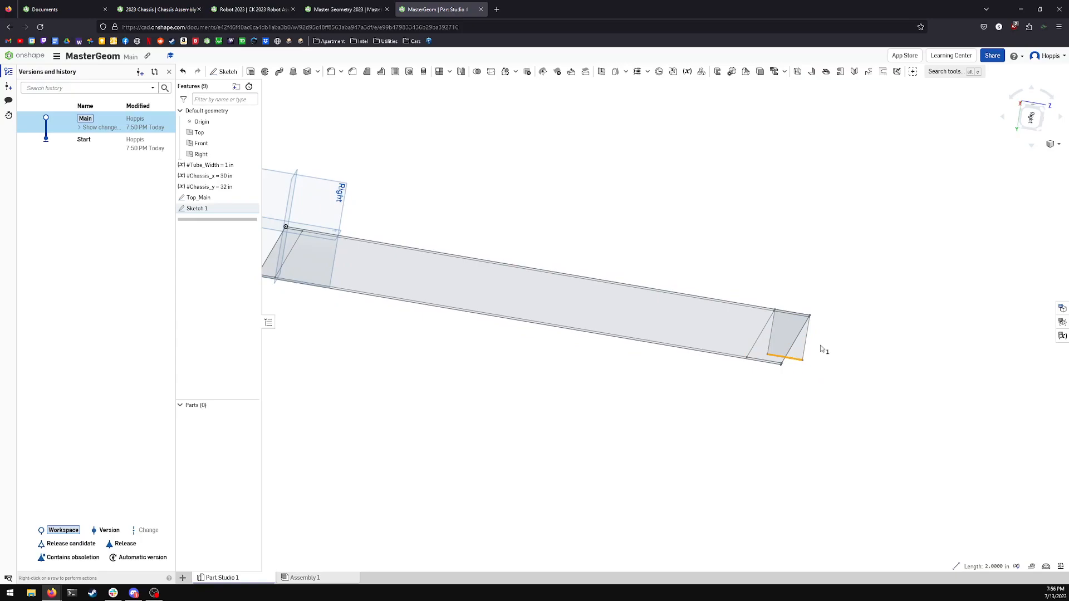
pyautogui.moveTo(822, 380)
pyautogui.mouseDown(button='right')
pyautogui.moveTo(852, 377)
pyautogui.moveTo(842, 380)
pyautogui.mouseUp(button='right')
pyautogui.moveTo(770, 349); pyautogui.dragTo(760, 349, button='right')
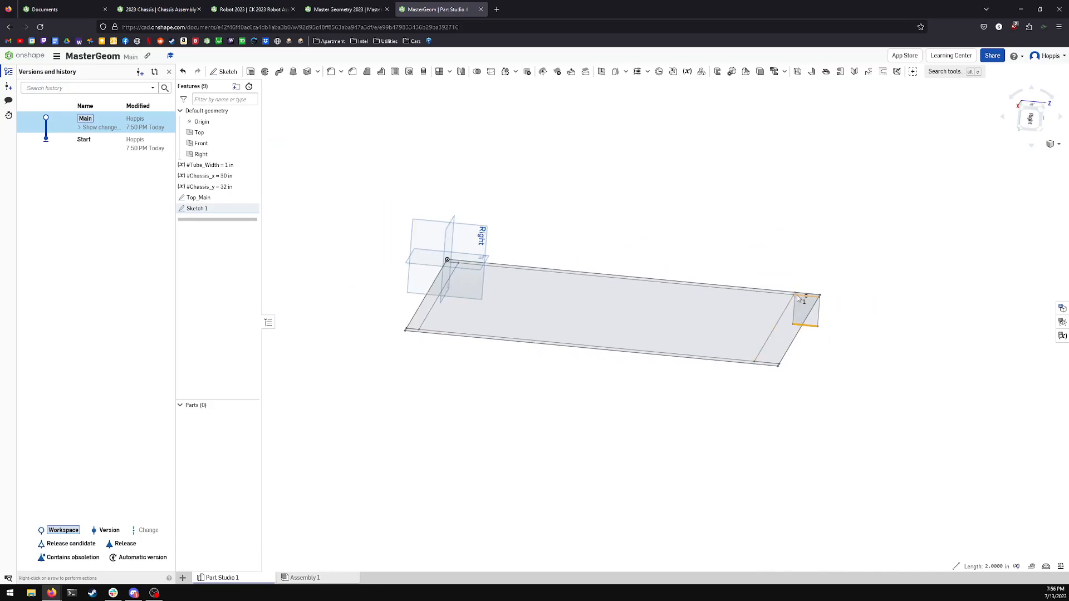
pyautogui.scroll(5, 798, 295)
pyautogui.moveTo(799, 296); pyautogui.dragTo(803, 290, button='right')
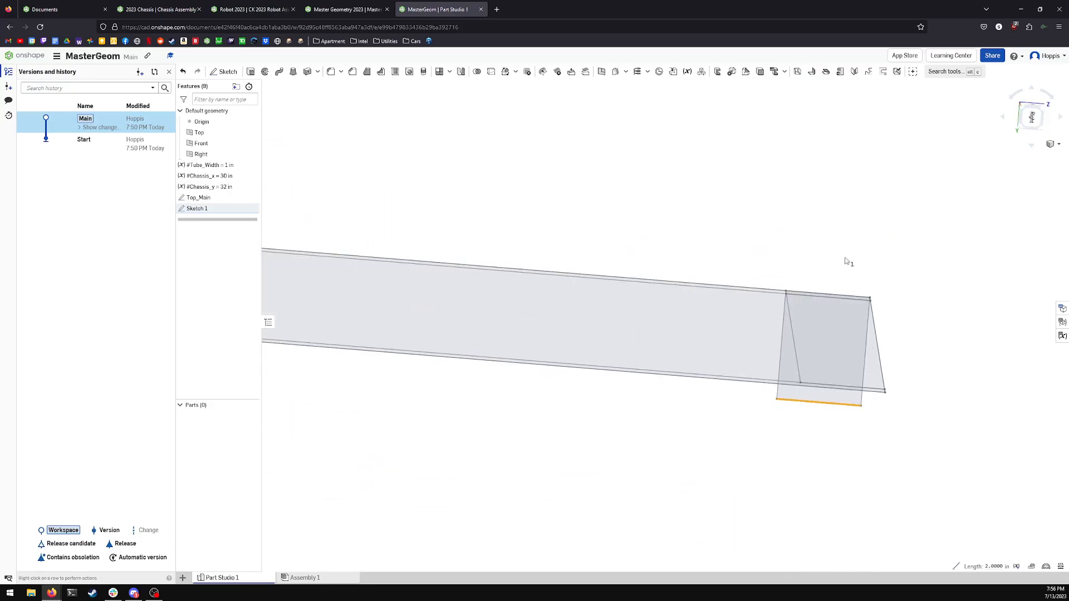
pyautogui.click(1018, 130)
pyautogui.moveTo(754, 201); pyautogui.dragTo(793, 259, button='right')
pyautogui.scroll(3, 793, 259)
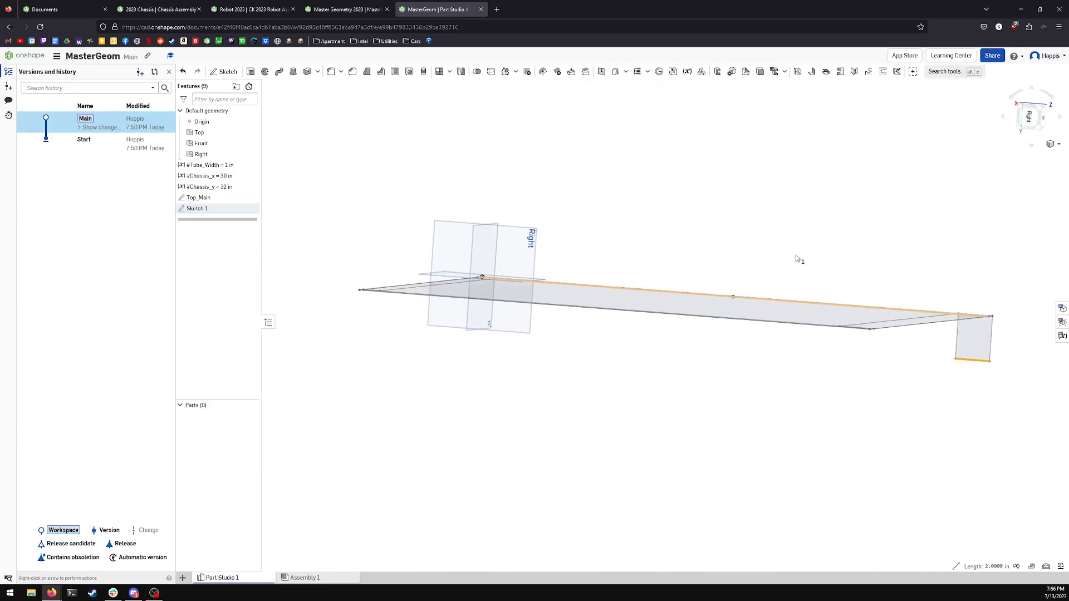
pyautogui.click(897, 288)
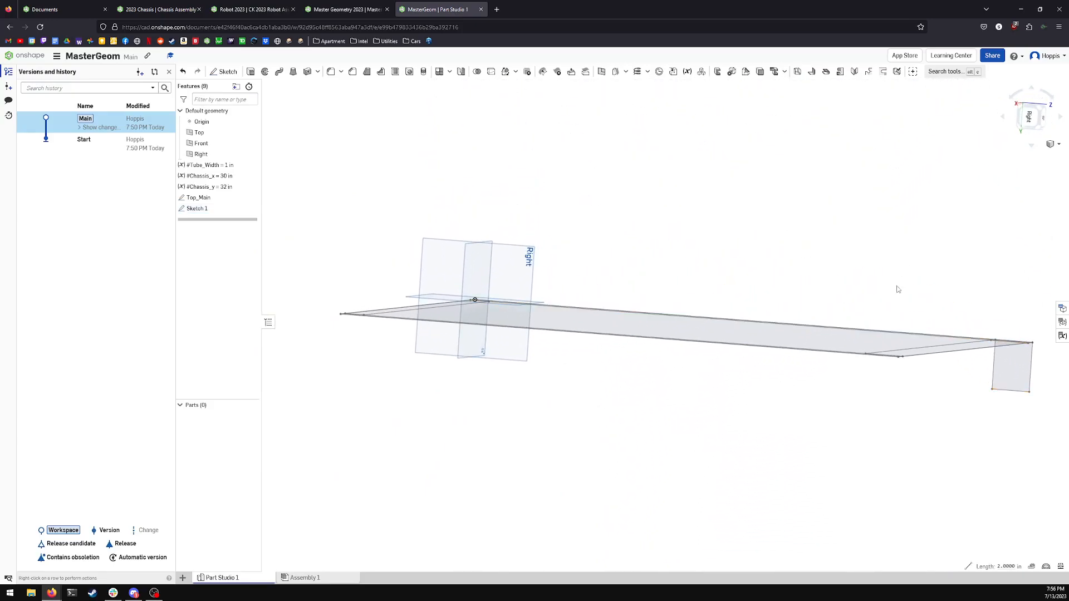
pyautogui.press('n')
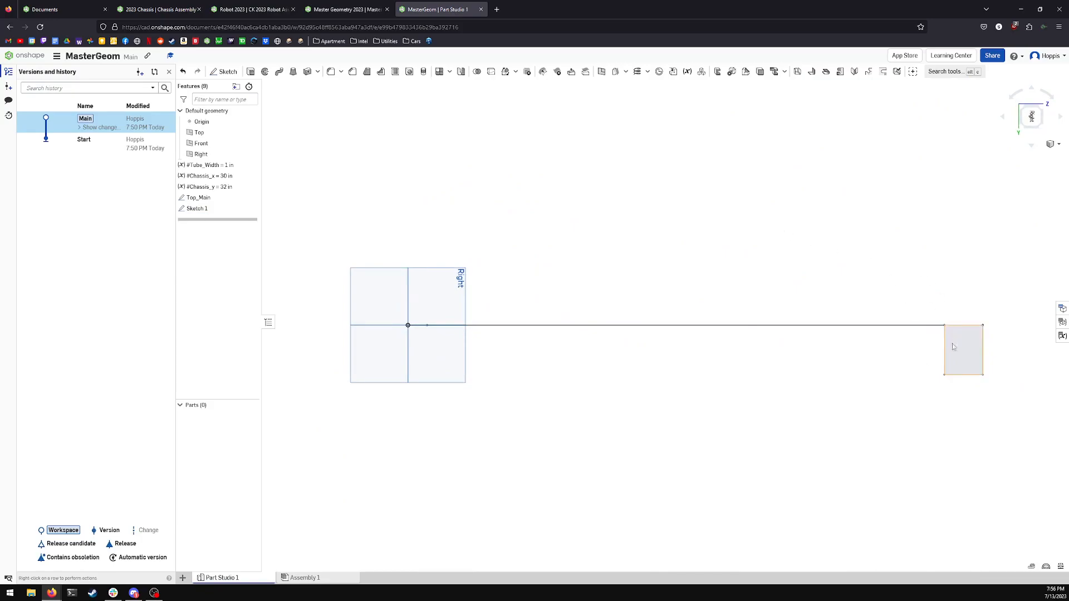
# Step: Edit Sketch 1, dimension the height of the side rectangle to 2 in, and finish the sketch
pyautogui.click(944, 376)
pyautogui.moveTo(928, 279); pyautogui.dragTo(930, 291, button='right')
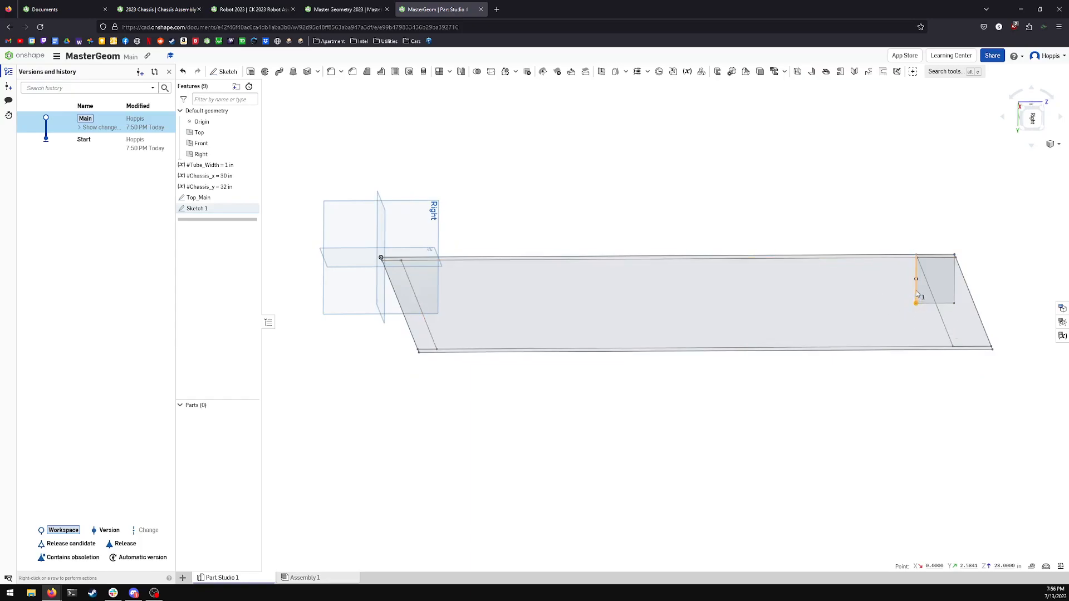
pyautogui.rightClick(916, 290)
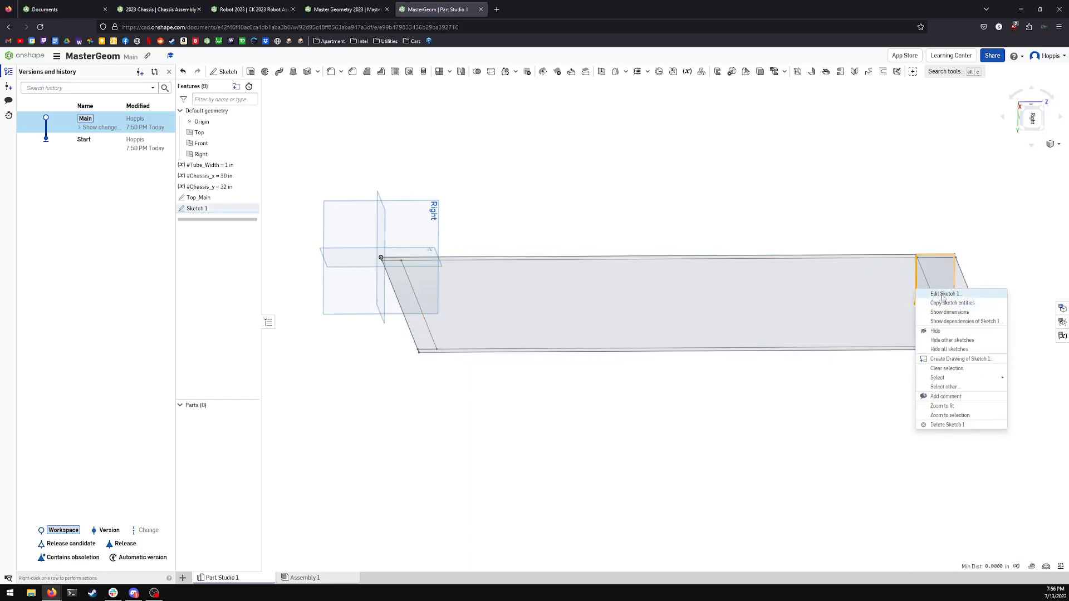
pyautogui.click(942, 294)
pyautogui.press('d')
pyautogui.click(916, 278)
pyautogui.click(903, 290)
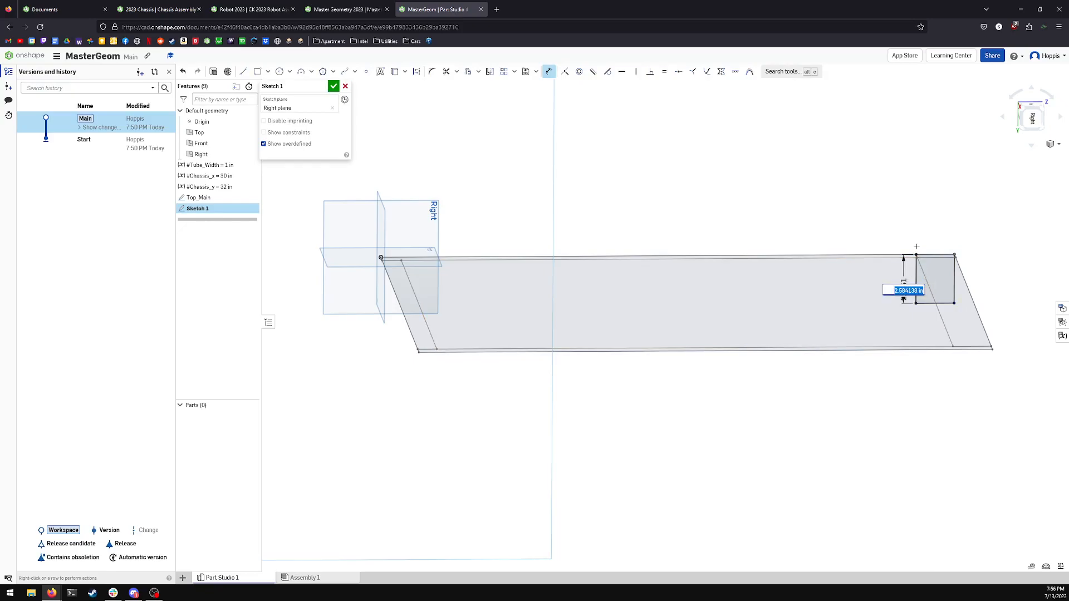
pyautogui.write('2')
pyautogui.press('Return')
pyautogui.click(333, 86)
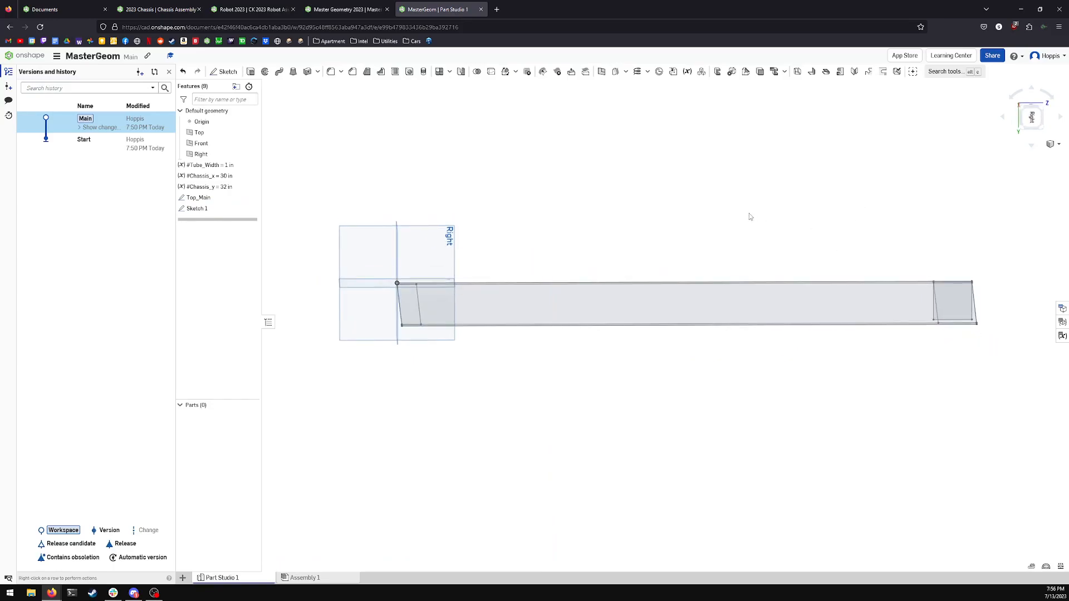
pyautogui.moveTo(744, 182); pyautogui.dragTo(793, 267, button='right')
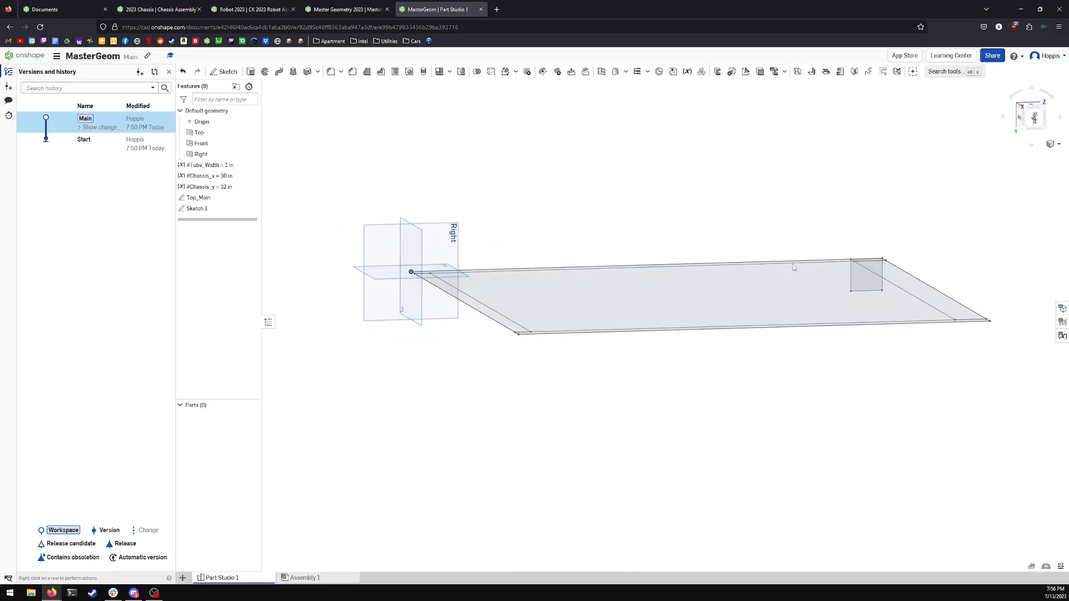
pyautogui.click(850, 289)
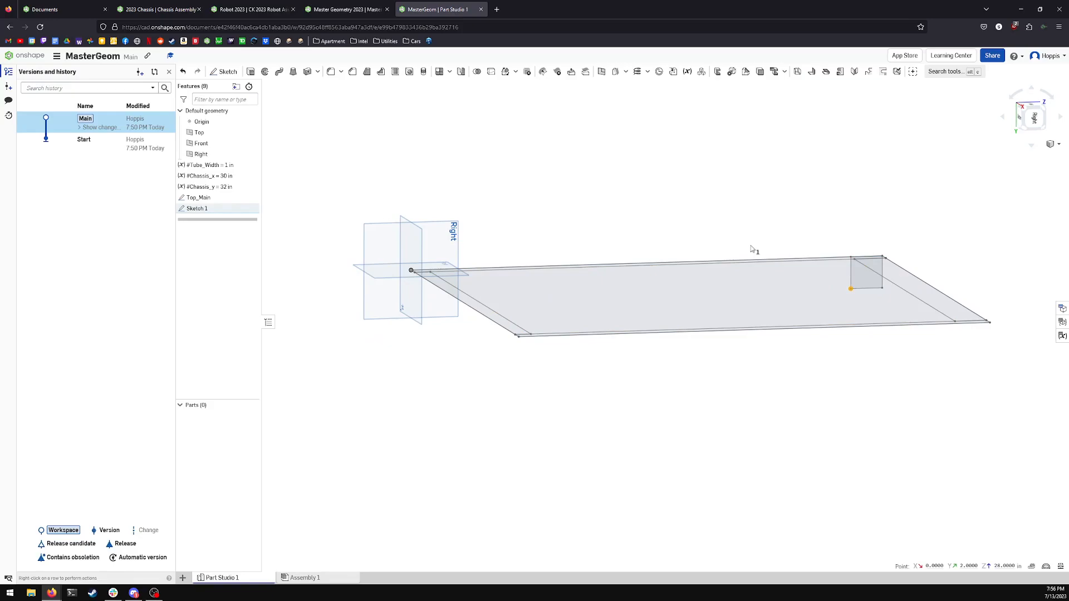
pyautogui.click(762, 214)
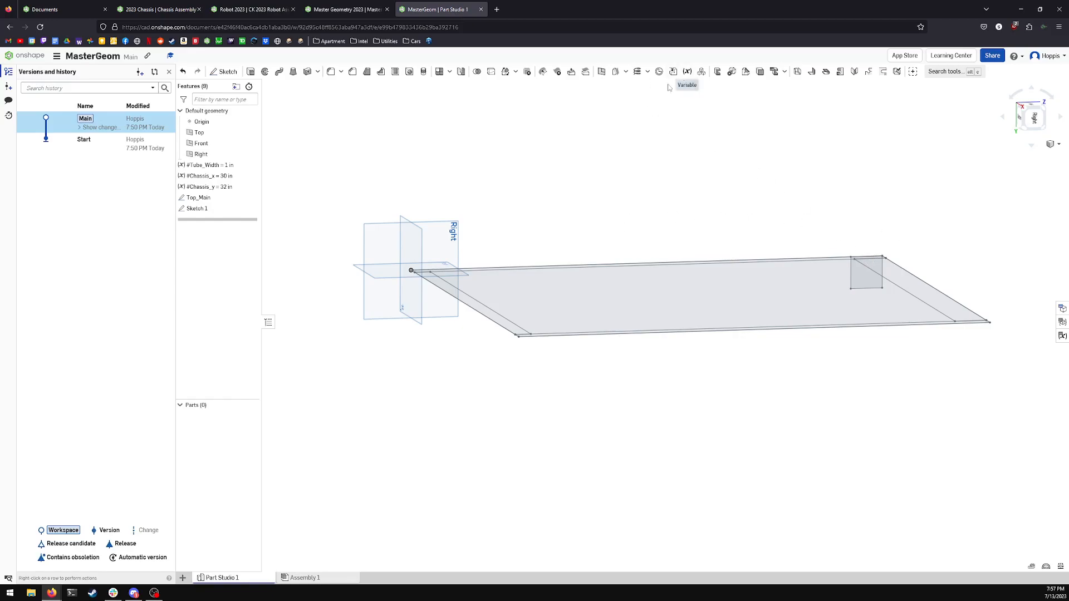
# Step: Leave MasterGeom for the list of owned documents and open the Version Management document
pyautogui.click(319, 10)
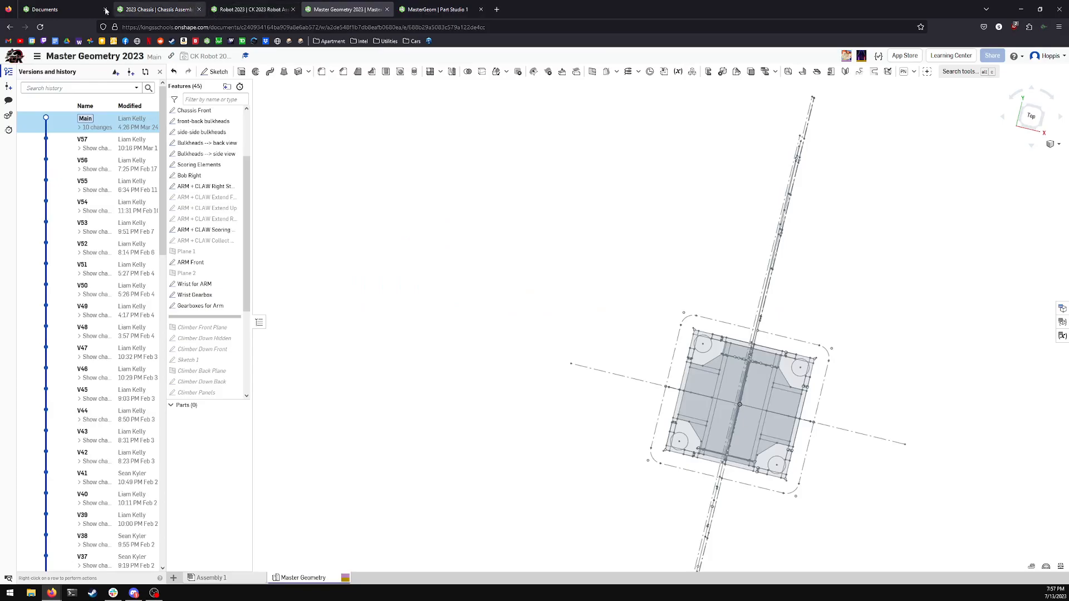
pyautogui.hotkey('ctrl', 'Tab')
pyautogui.click(77, 52)
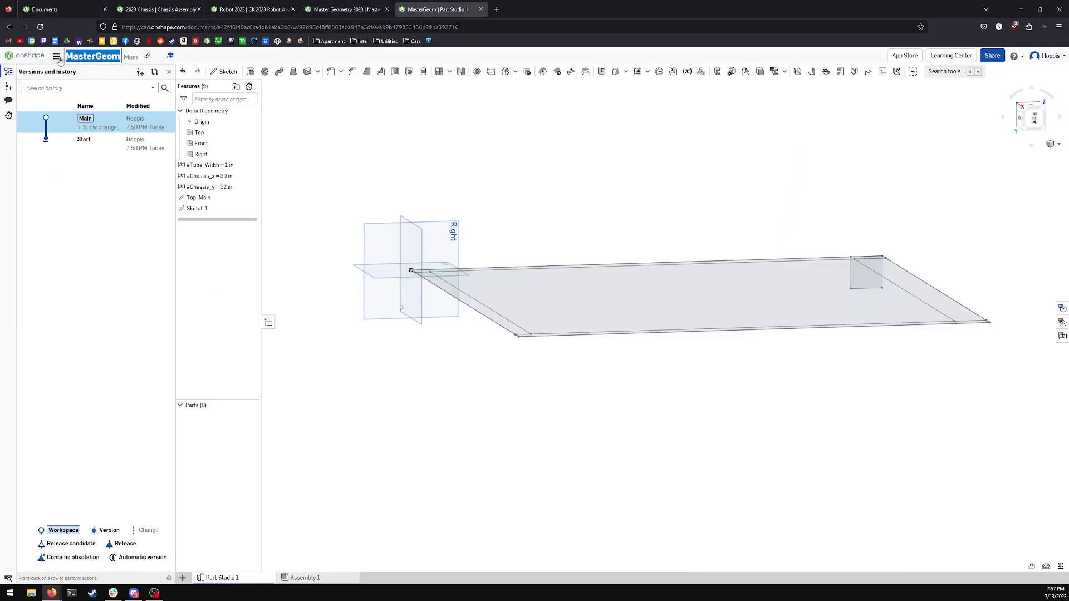
pyautogui.click(56, 56)
pyautogui.click(21, 56)
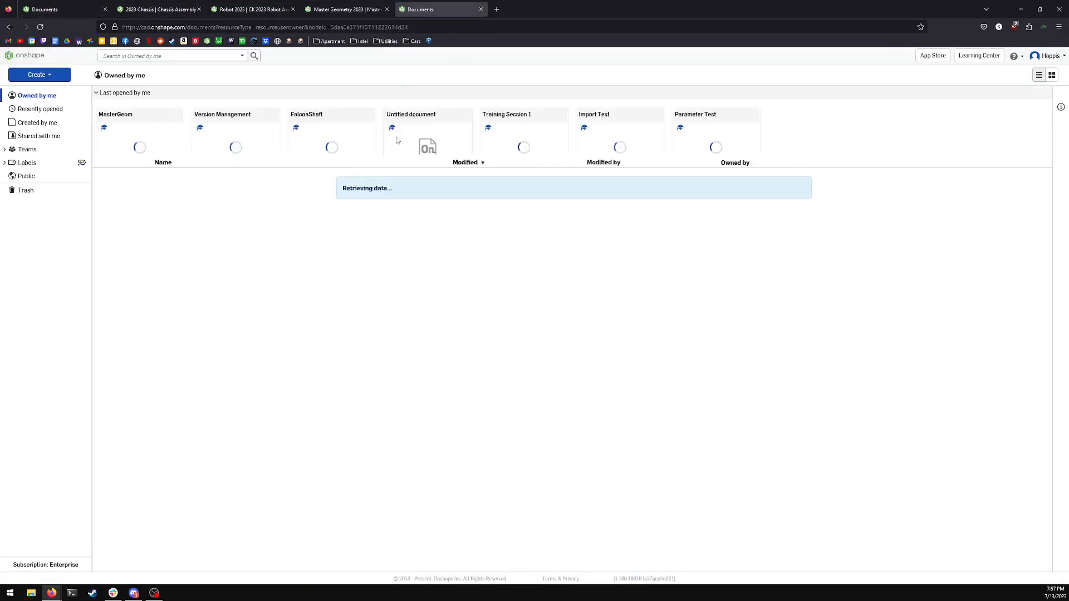
pyautogui.rightClick(330, 154)
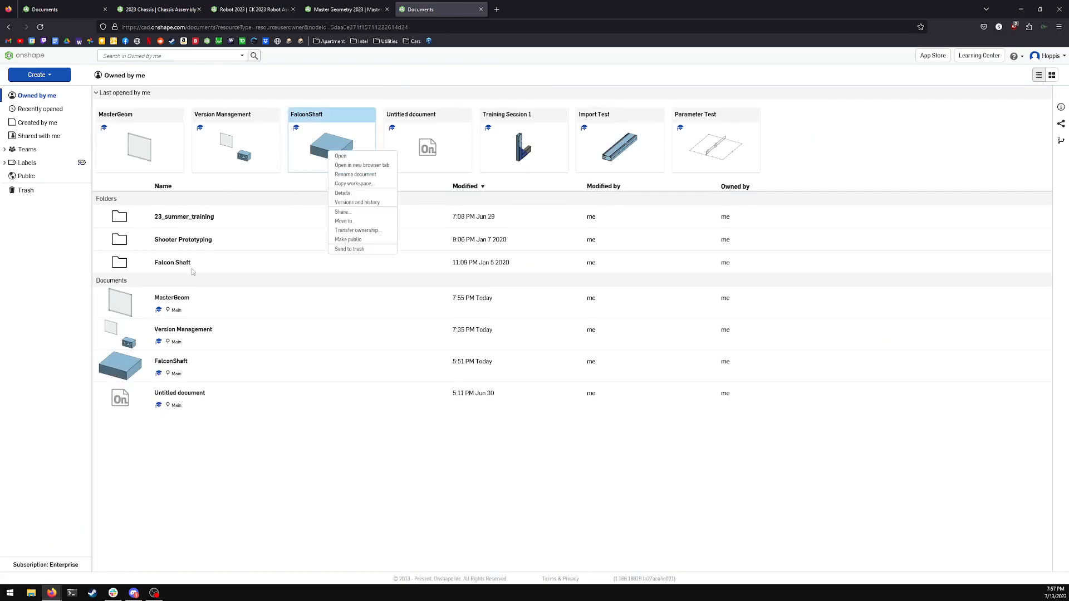
pyautogui.click(172, 334)
pyautogui.click(172, 334)
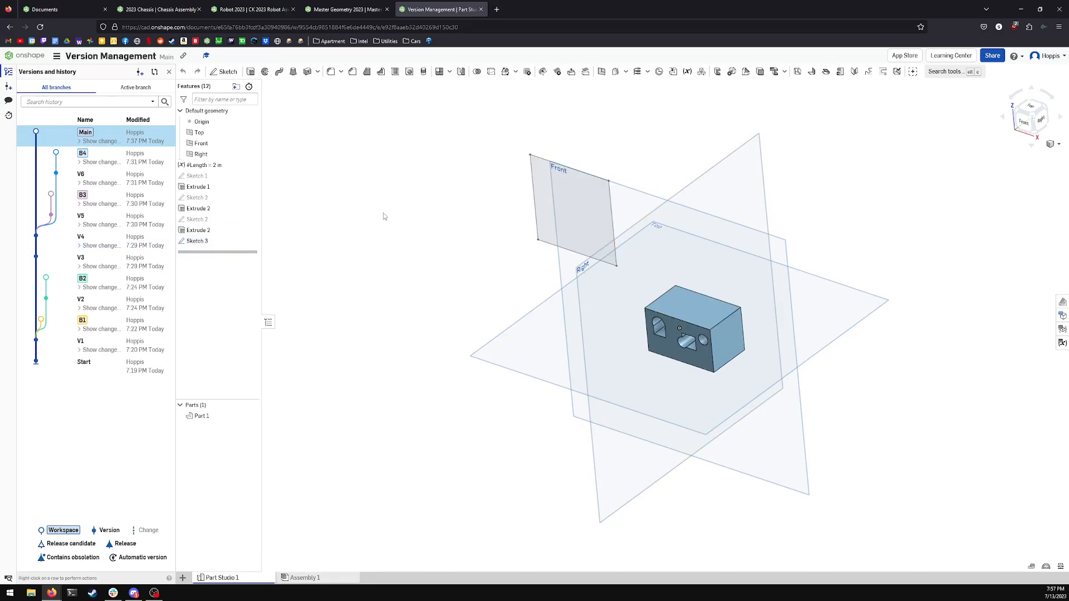
# Step: Edit the last Extrude 2 cut in the feature list, changing it to a Blind extrude with depth #Length, and accept it
pyautogui.click(191, 231)
pyautogui.rightClick(190, 231)
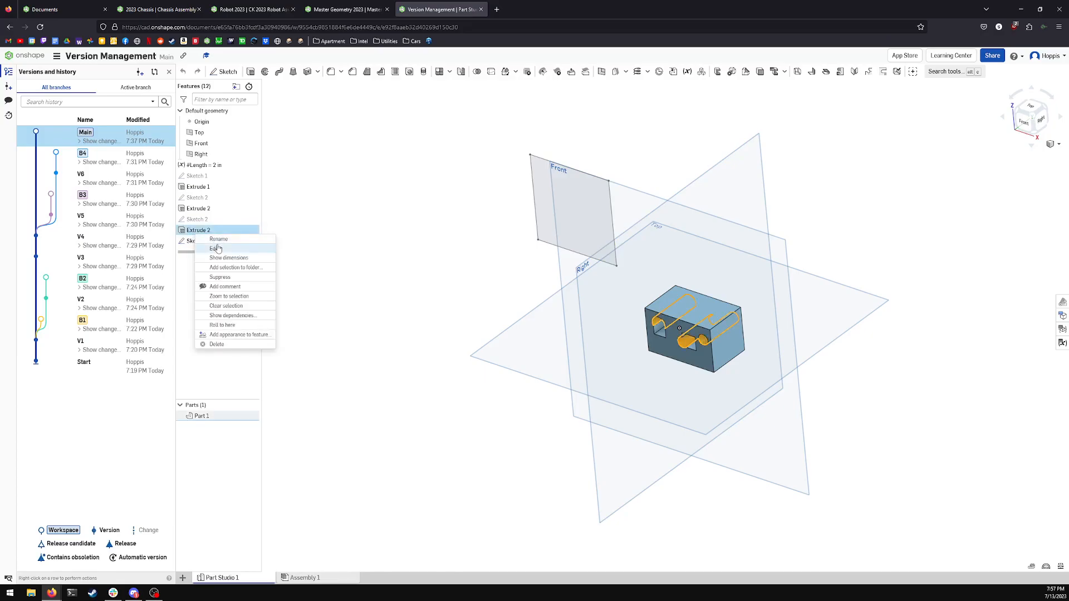
pyautogui.click(217, 249)
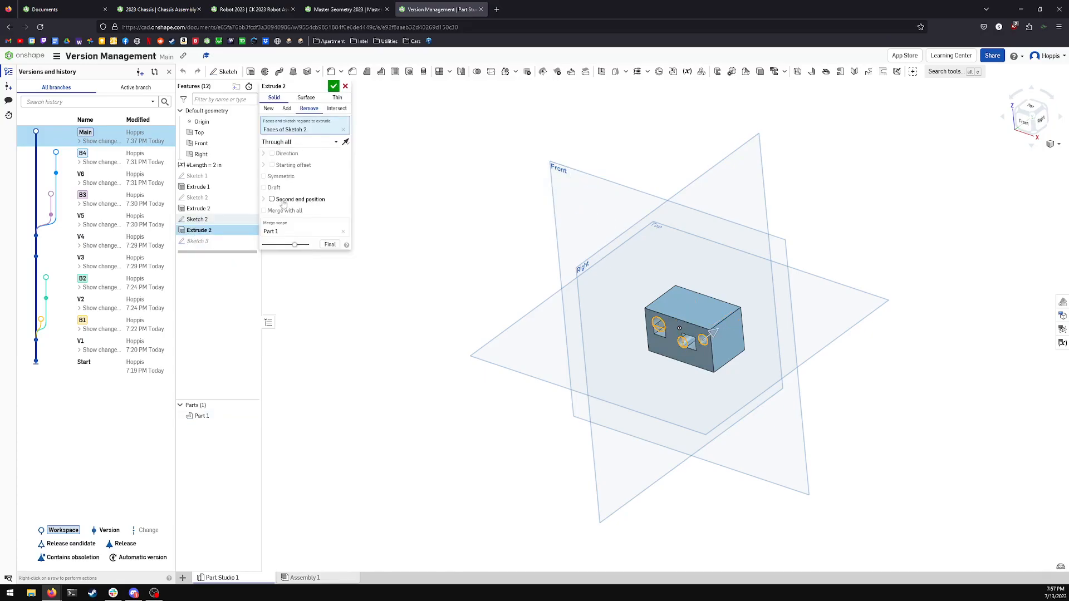
pyautogui.click(289, 231)
pyautogui.click(295, 142)
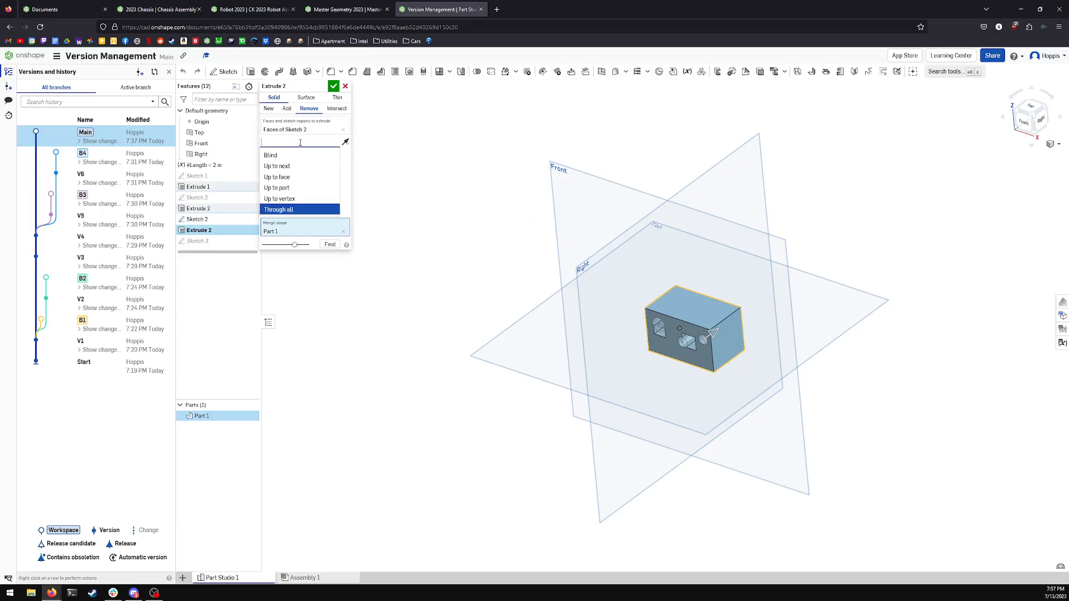
pyautogui.click(300, 153)
pyautogui.click(292, 142)
pyautogui.click(281, 154)
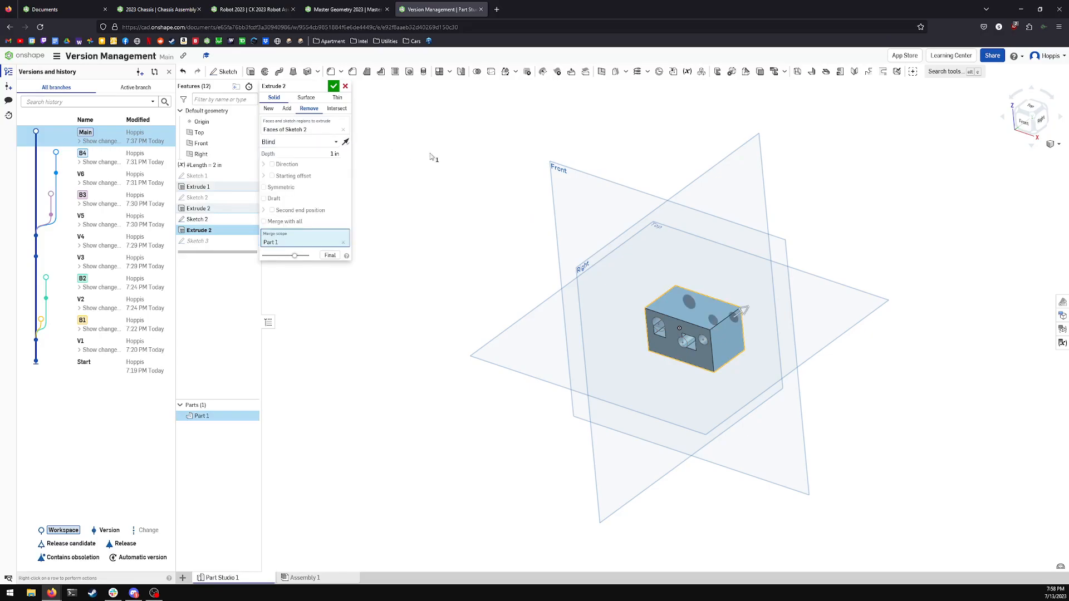
pyautogui.write('#')
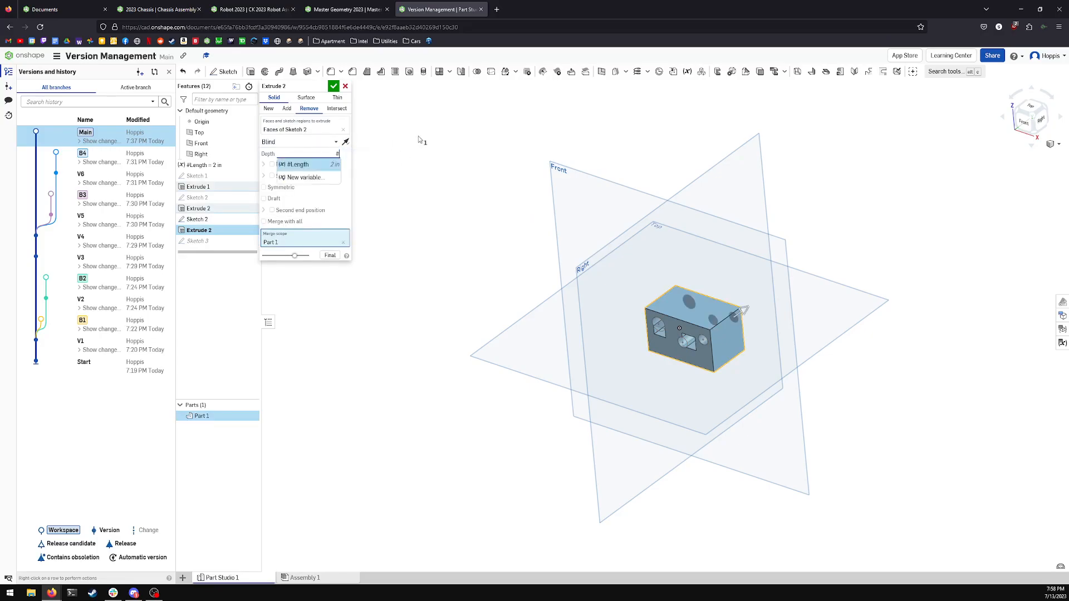
pyautogui.press('Return')
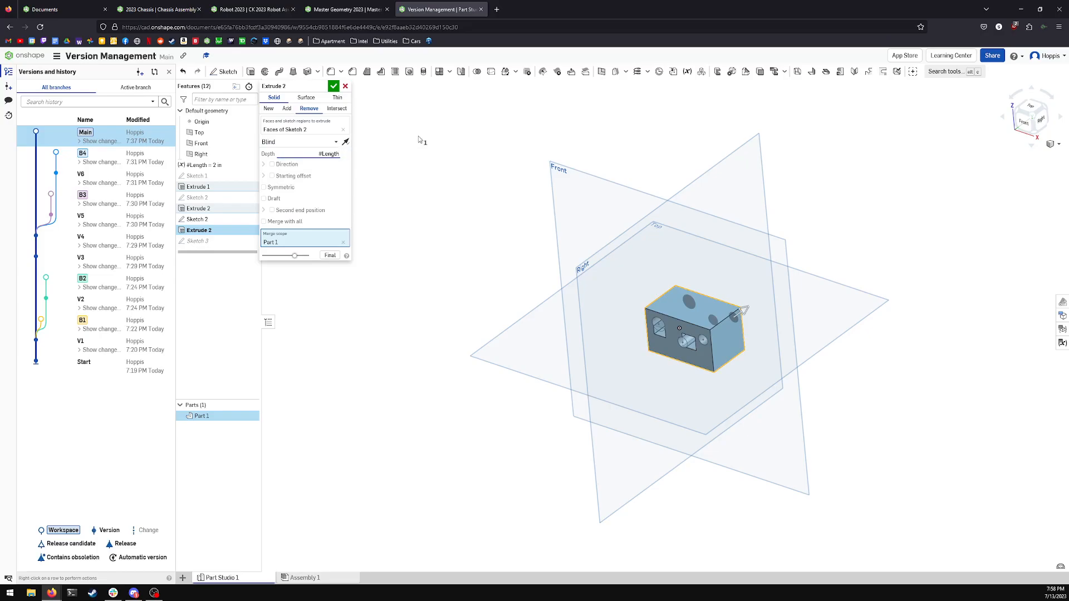
pyautogui.click(333, 86)
pyautogui.moveTo(785, 227); pyautogui.dragTo(775, 260, button='right')
pyautogui.scroll(5, 731, 329)
pyautogui.scroll(-5, 730, 330)
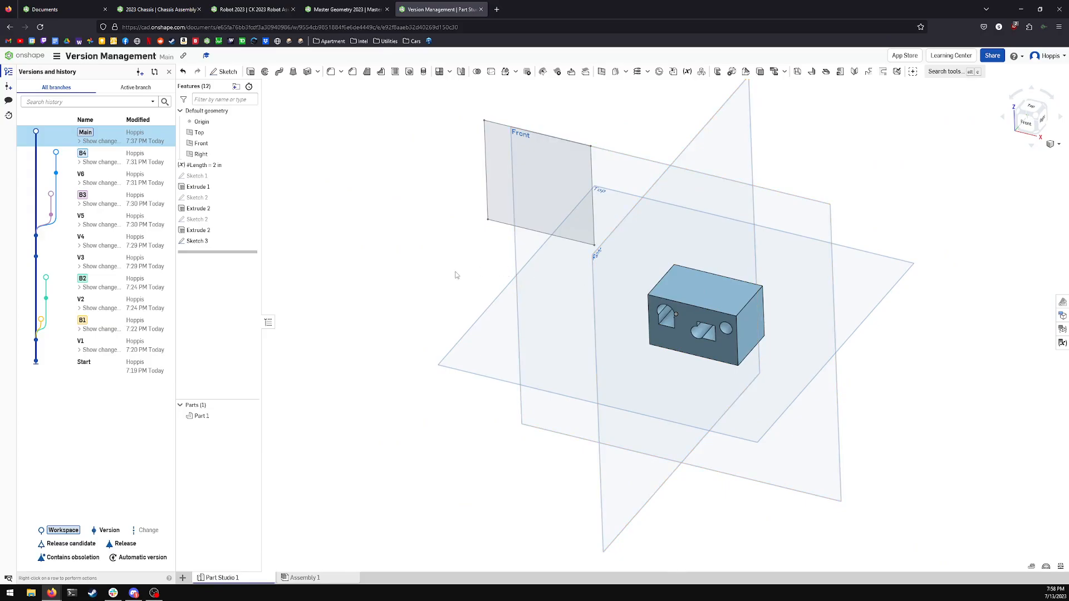
pyautogui.moveTo(461, 255); pyautogui.dragTo(464, 252, button='right')
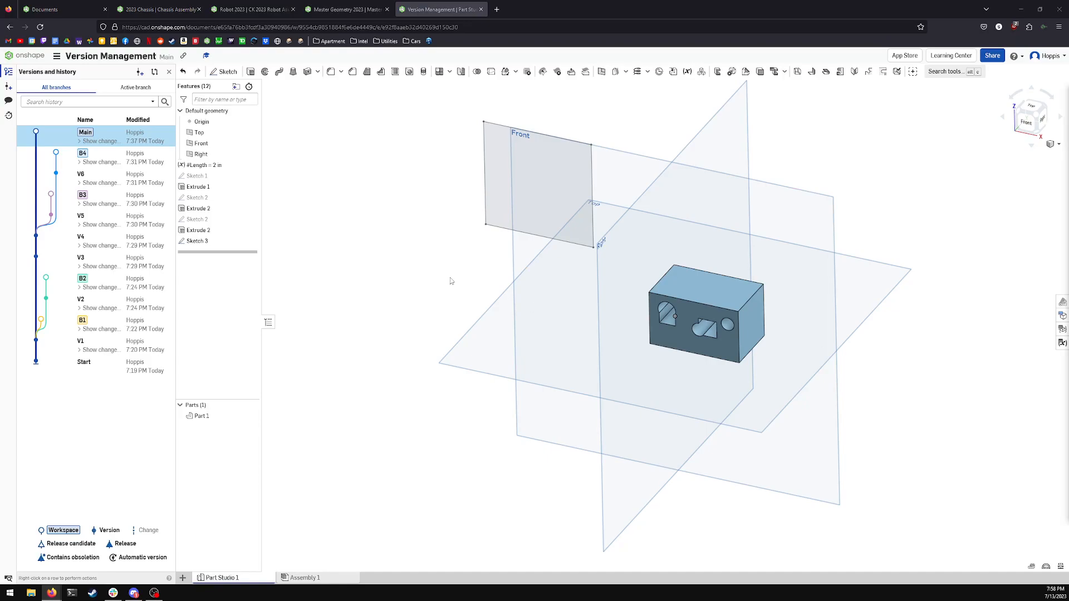
# Step: Open the documents list in a separate browser tab and open MasterGeom from it
pyautogui.click(343, 10)
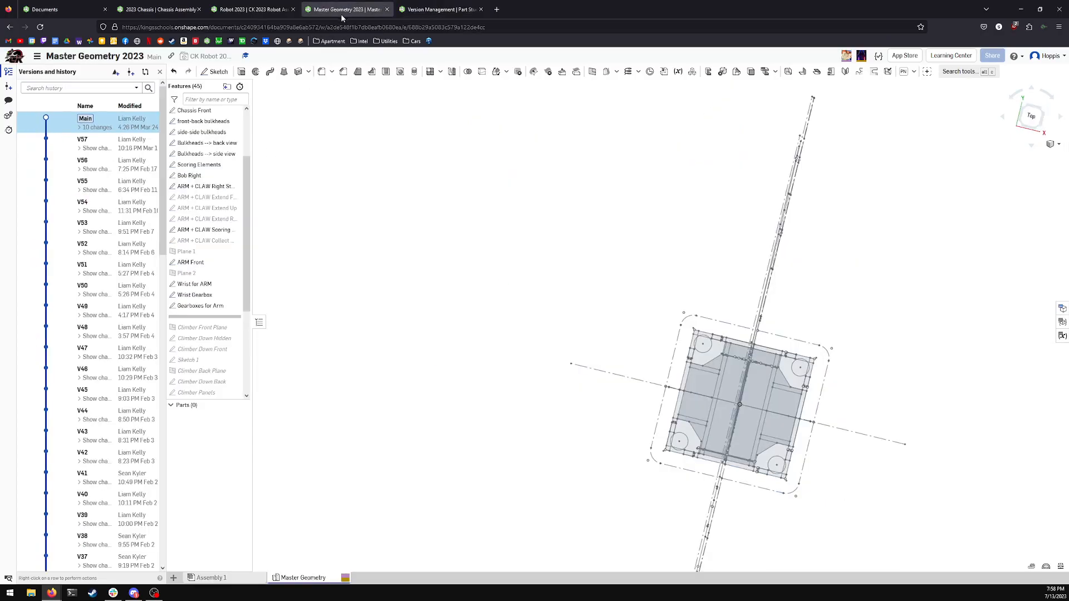
pyautogui.click(245, 10)
pyautogui.click(418, 10)
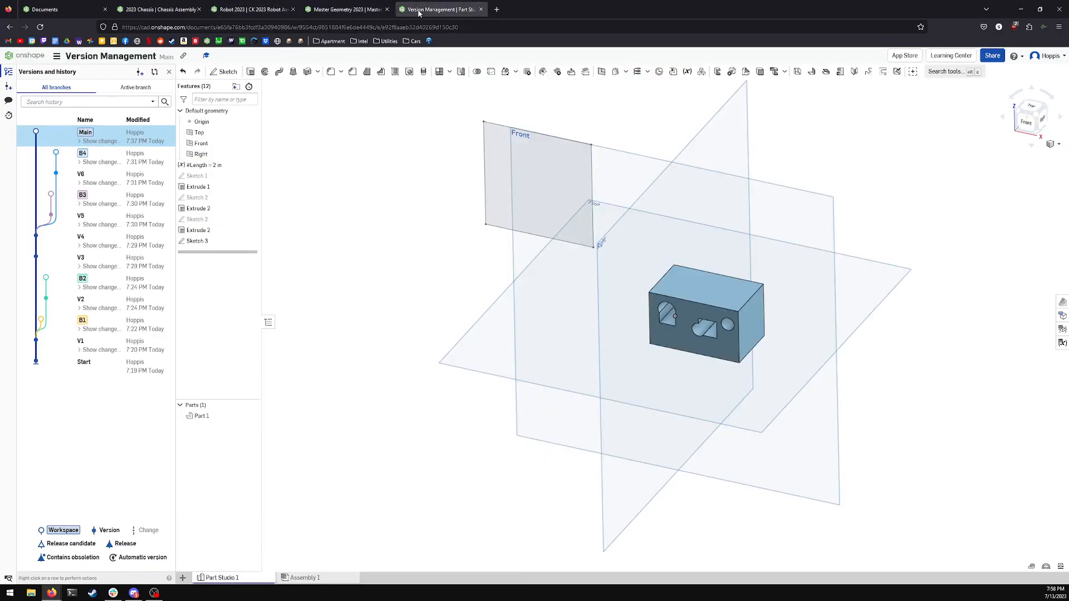
pyautogui.click(58, 56)
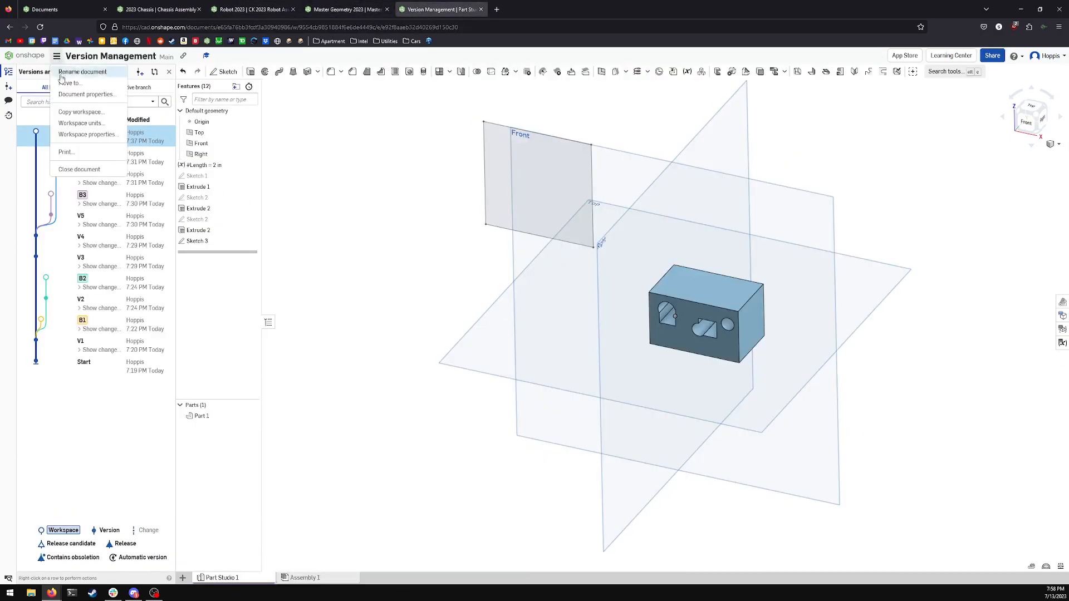
pyautogui.middleClick(25, 55)
pyautogui.click(536, 8)
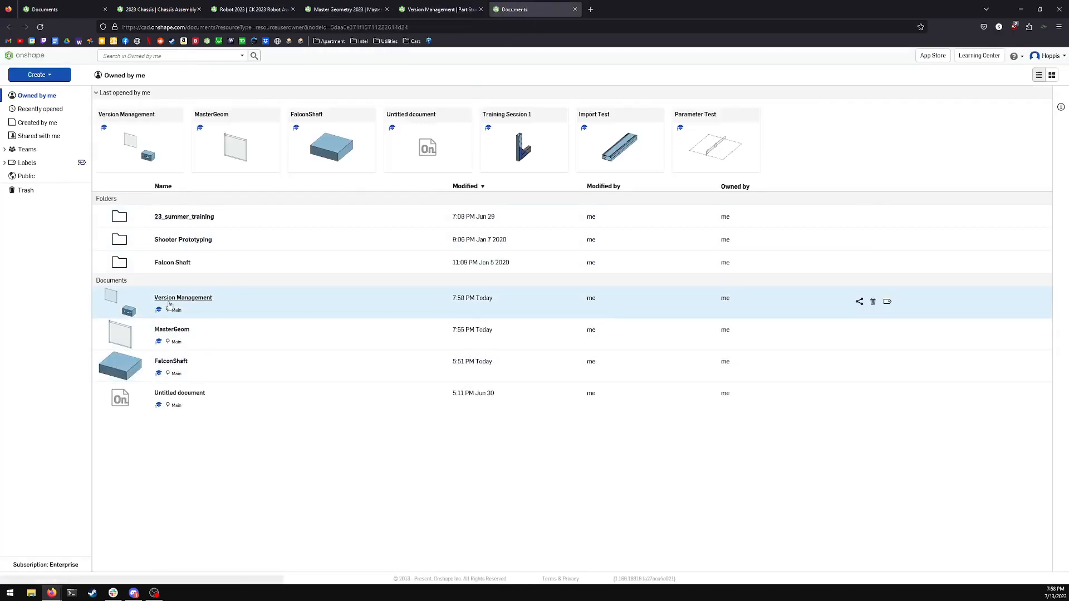
pyautogui.click(169, 331)
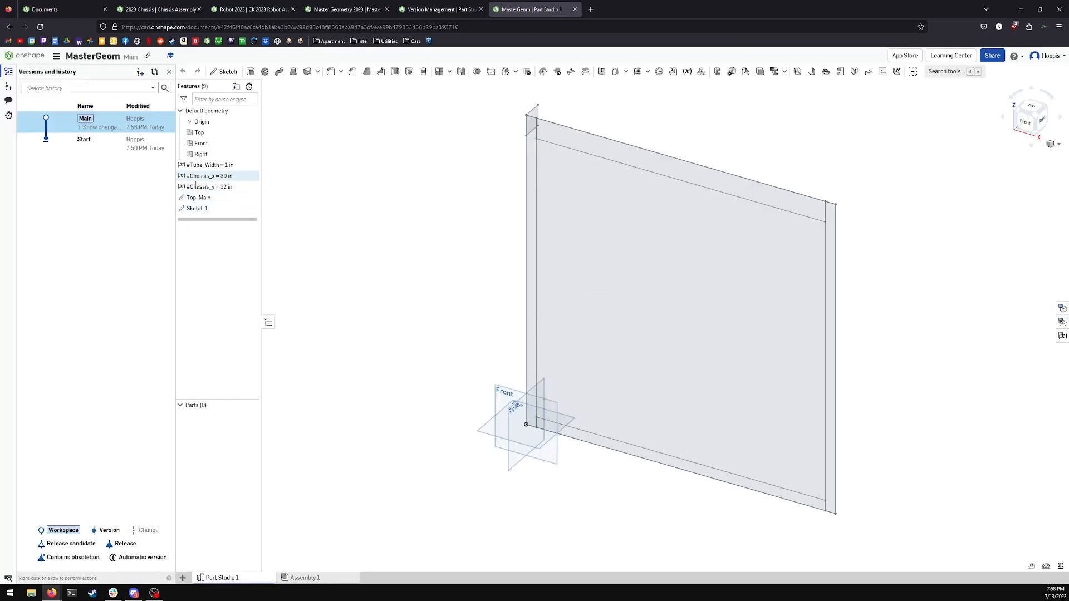
# Step: Look through the instances and mate features of the 2023 Chassis assembly, and return to the MasterGeom part studio
pyautogui.click(167, 9)
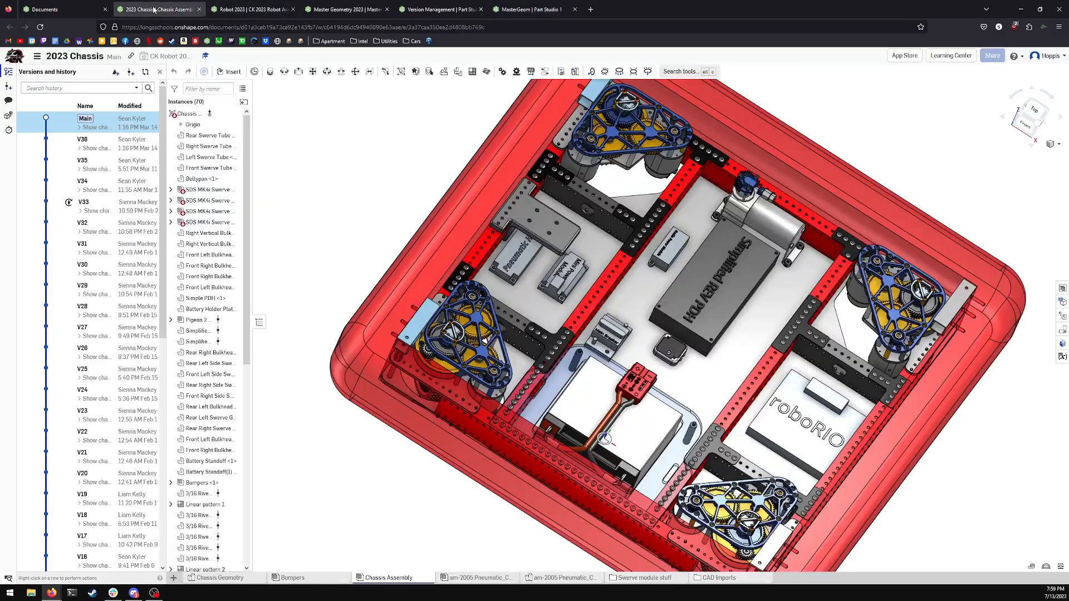
pyautogui.scroll(-5, 191, 216)
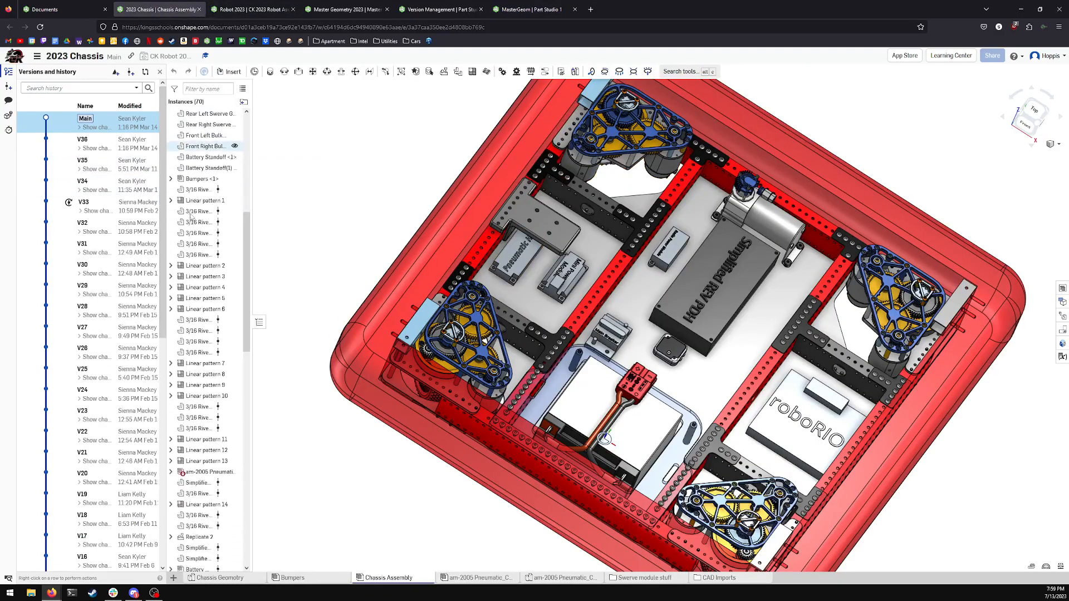
pyautogui.scroll(-16, 199, 230)
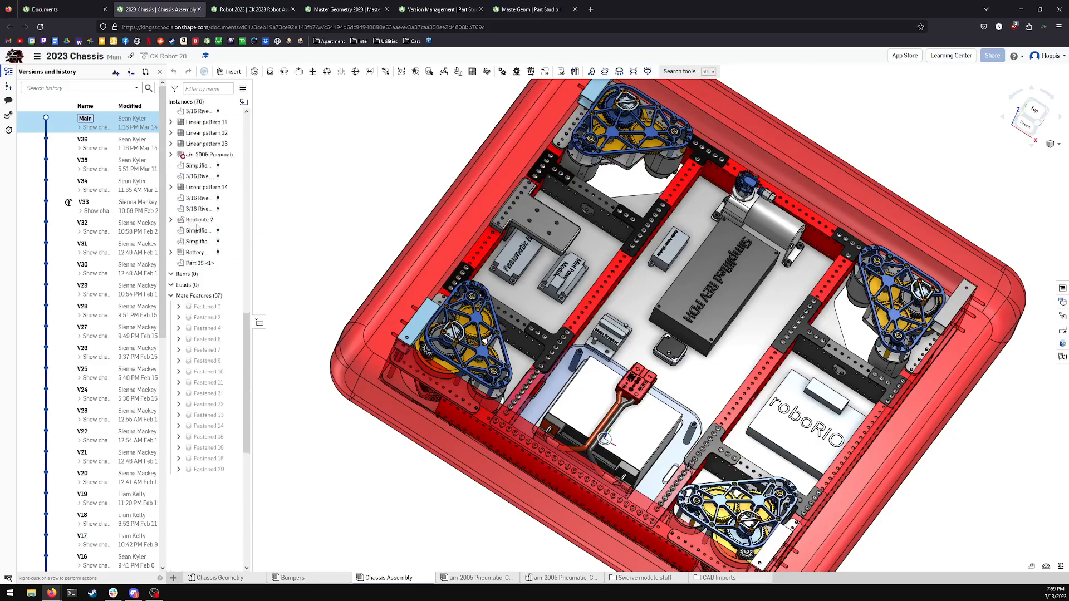
pyautogui.scroll(15, 199, 218)
pyautogui.scroll(7, 198, 217)
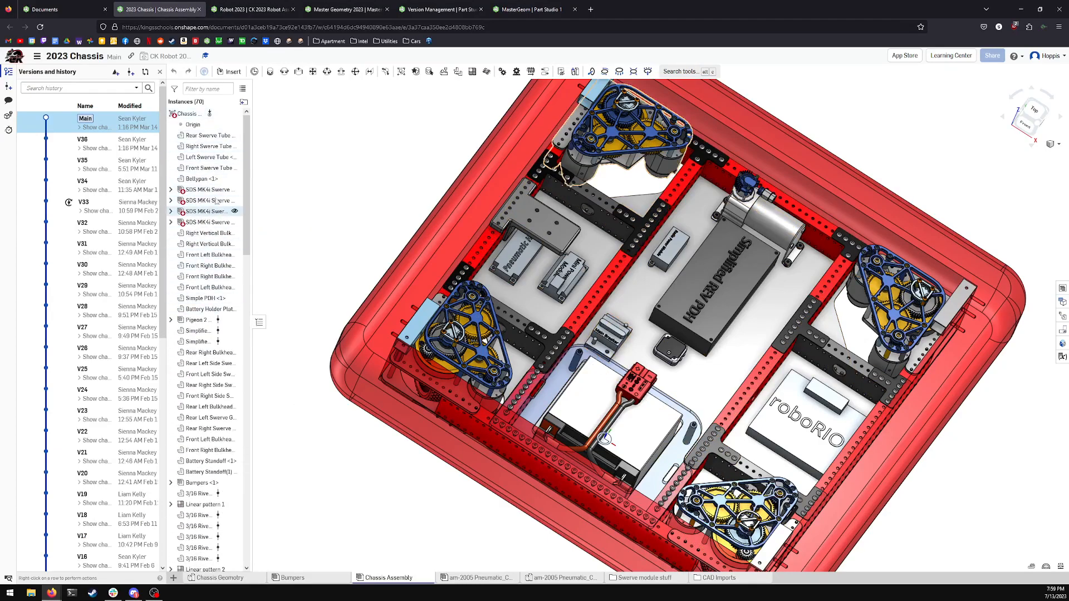
pyautogui.click(529, 9)
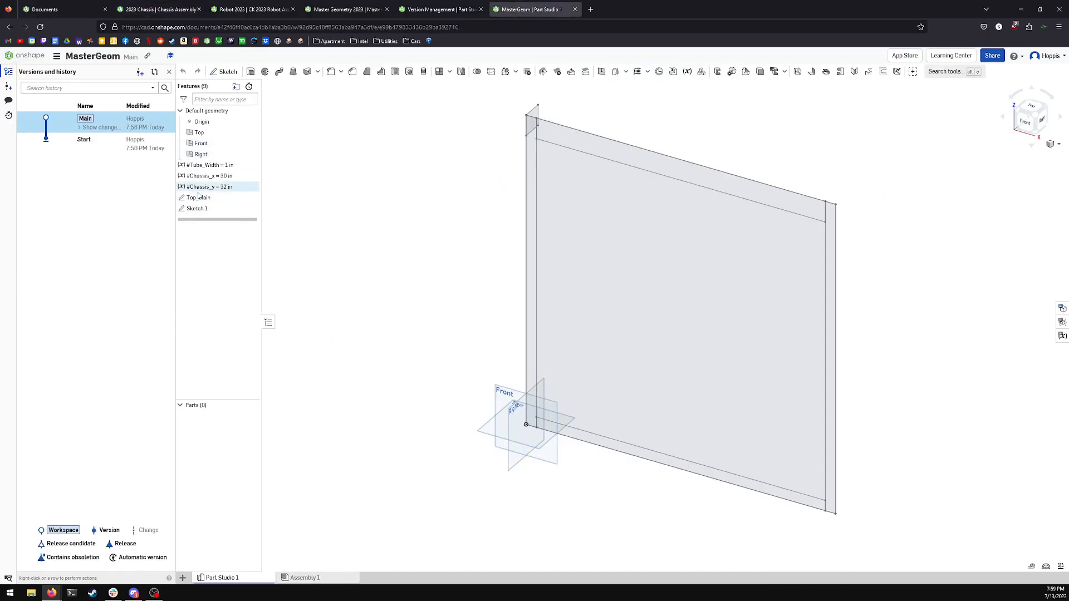
# Step: Put the #Tube_Width variable in a new folder named Equations and move #Chassis_x and #Chassis_y into that folder
pyautogui.rightClick(202, 166)
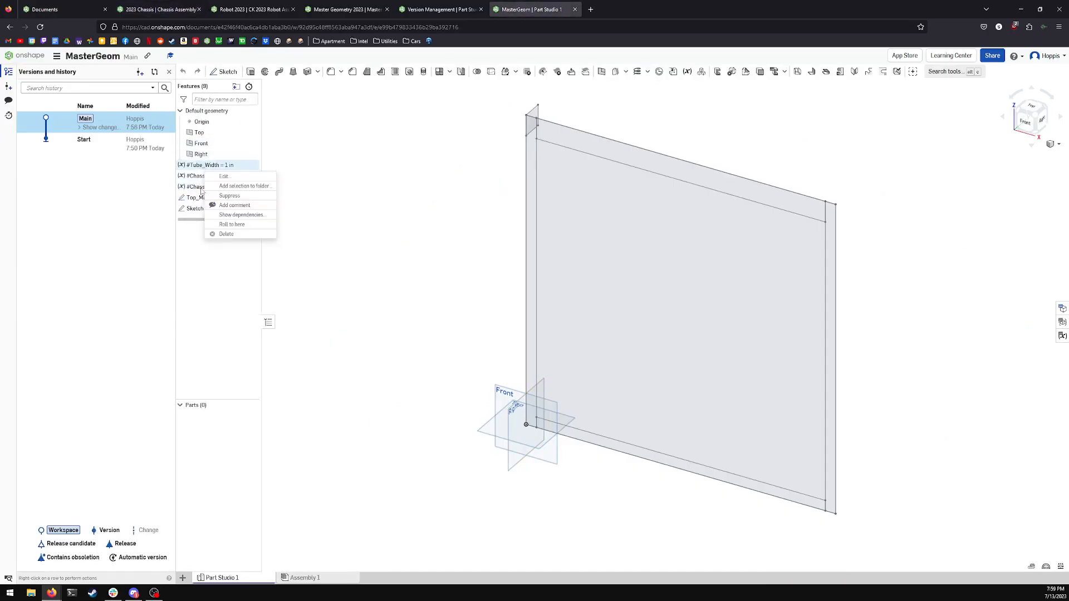
pyautogui.click(197, 167)
pyautogui.moveTo(197, 167); pyautogui.dragTo(208, 176)
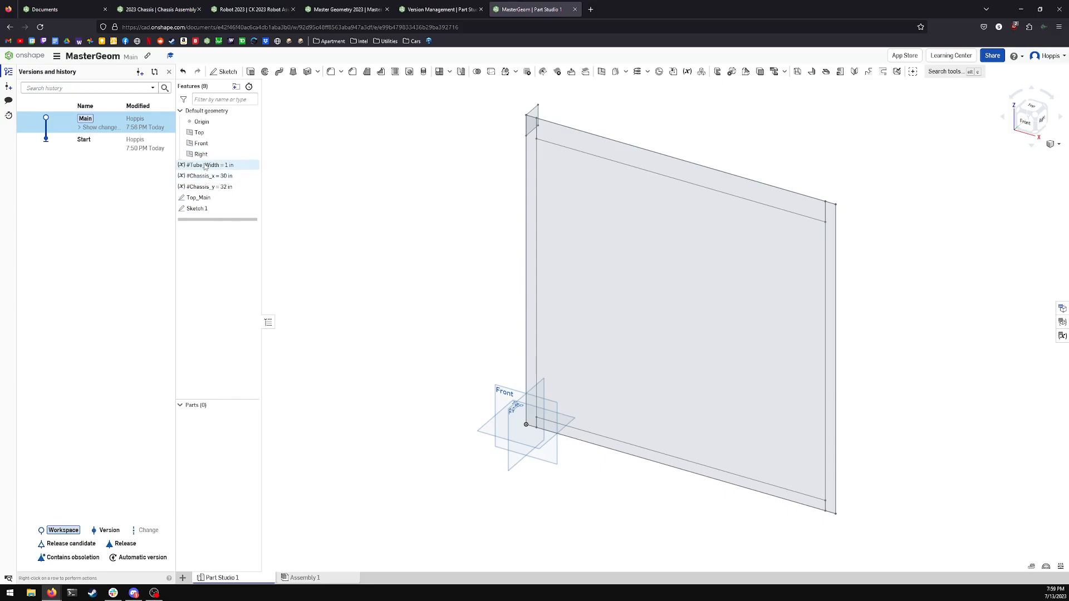
pyautogui.rightClick(205, 166)
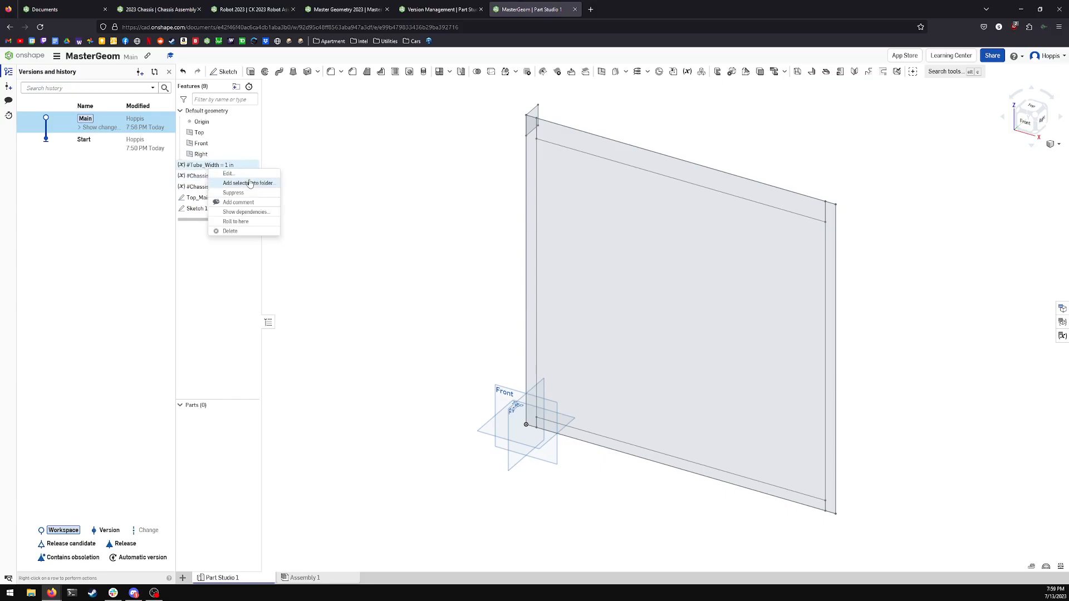
pyautogui.click(249, 183)
pyautogui.write('Equations')
pyautogui.press('Return')
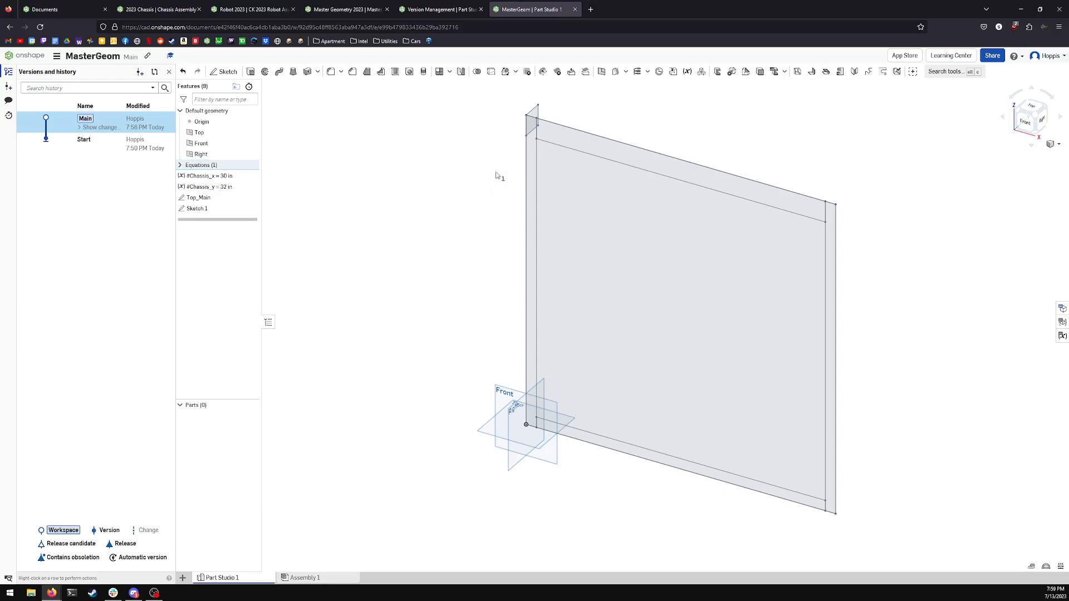
pyautogui.moveTo(223, 178)
pyautogui.mouseDown()
pyautogui.moveTo(221, 166)
pyautogui.moveTo(220, 191)
pyautogui.moveTo(220, 176)
pyautogui.mouseUp()
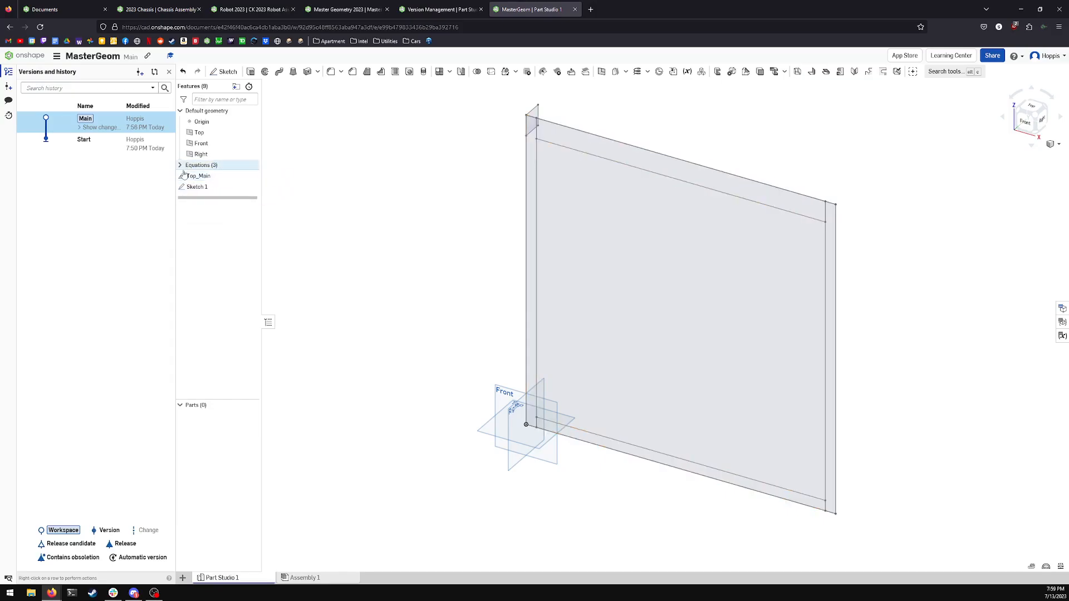
# Step: Expand the Equations folder to check the variables it holds, and collapse it again
pyautogui.click(180, 165)
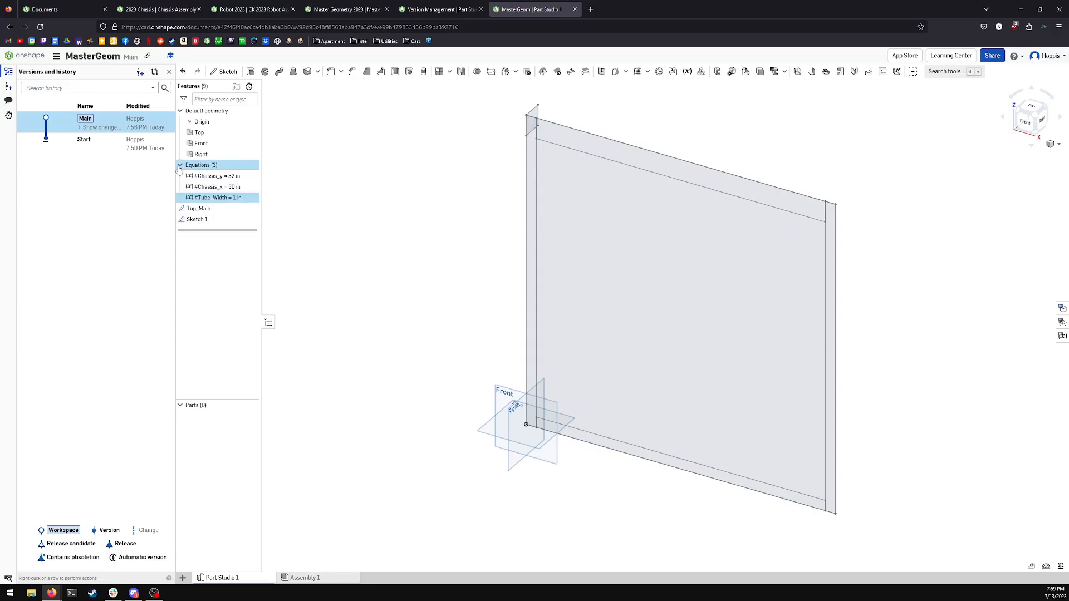
pyautogui.click(179, 165)
pyautogui.click(338, 241)
pyautogui.click(180, 165)
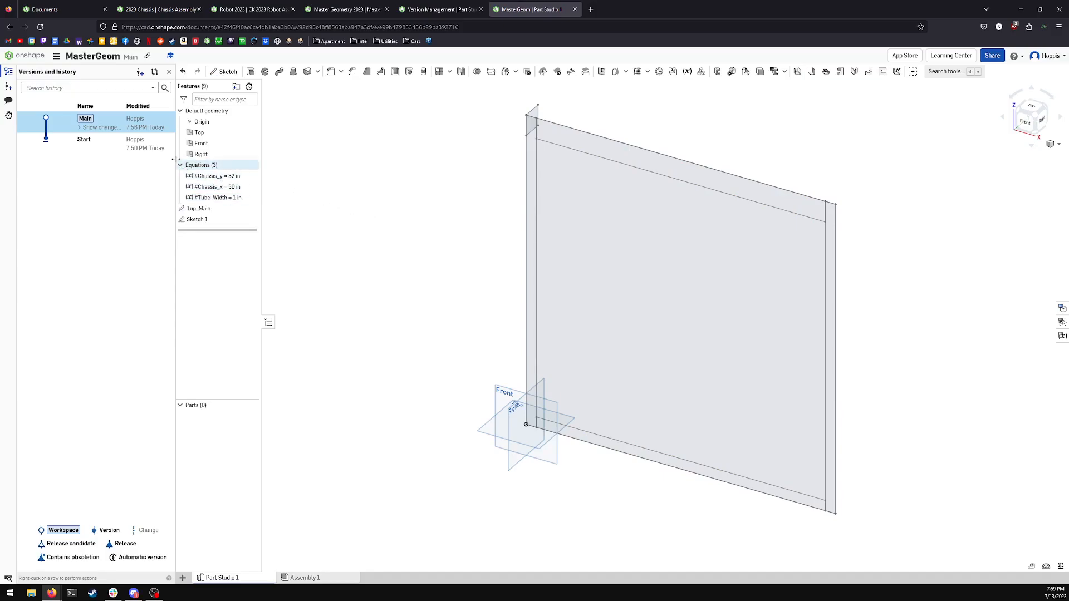
pyautogui.click(181, 166)
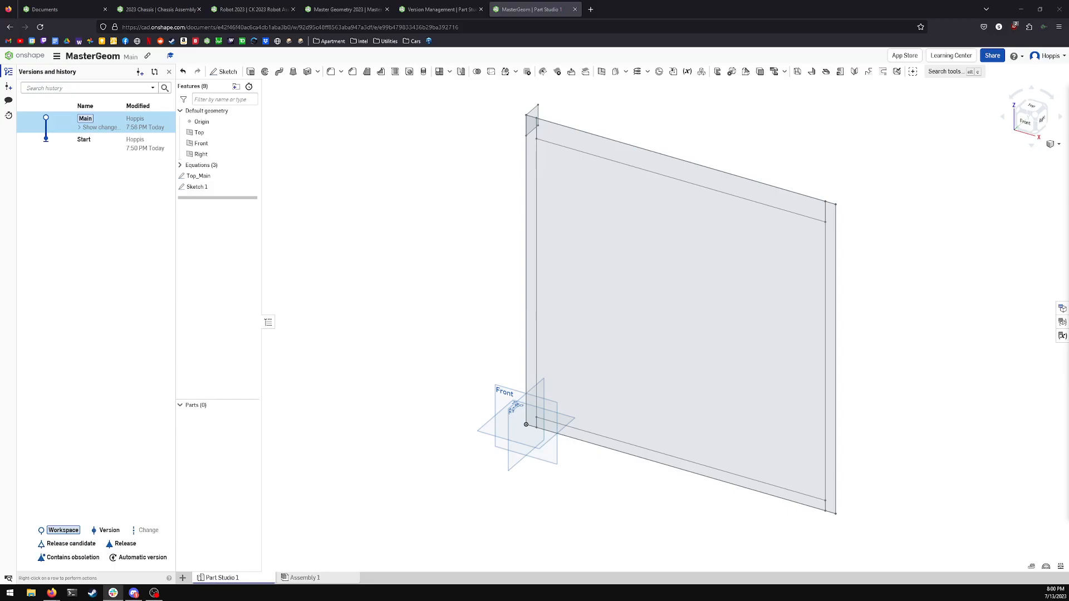
pyautogui.moveTo(463, 235); pyautogui.dragTo(464, 235, button='right')
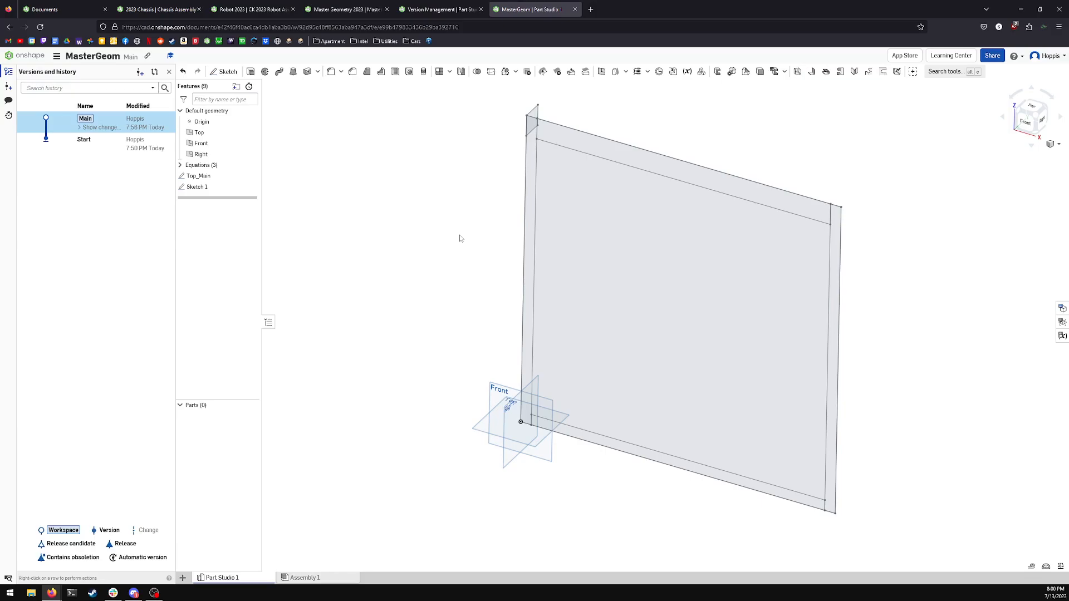
# Step: Switch to the Version Management document, dismiss its open document menu and inspect the block with its cutouts up close
pyautogui.click(254, 9)
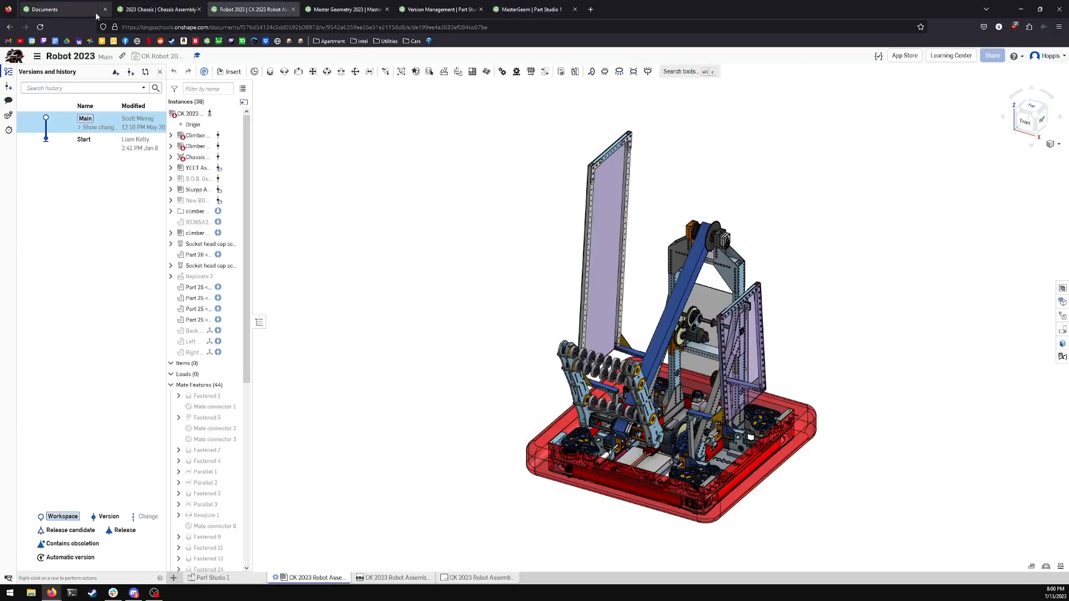
pyautogui.click(439, 9)
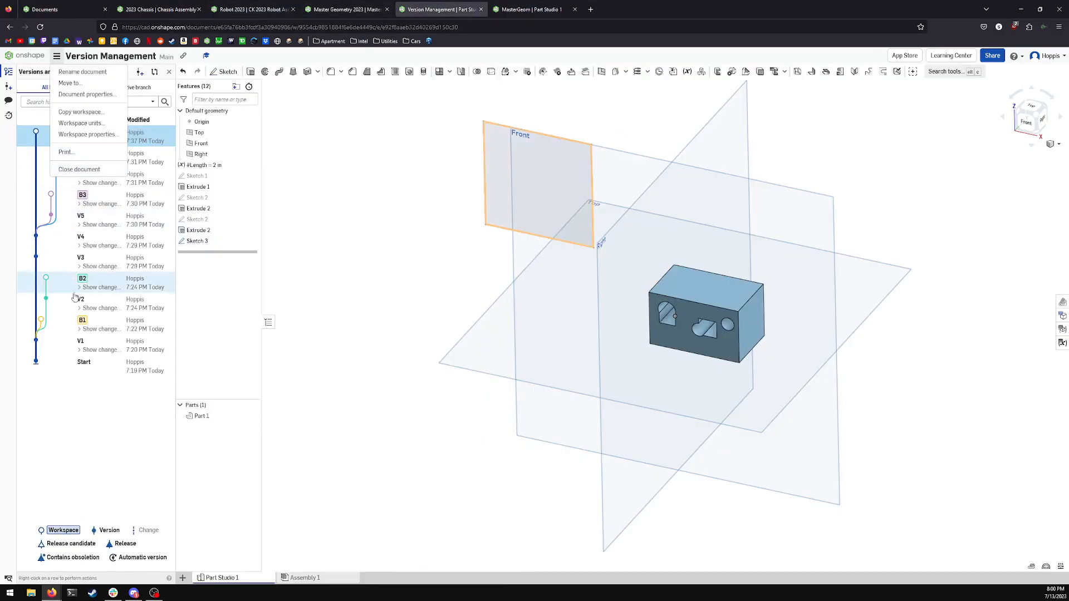
pyautogui.click(67, 397)
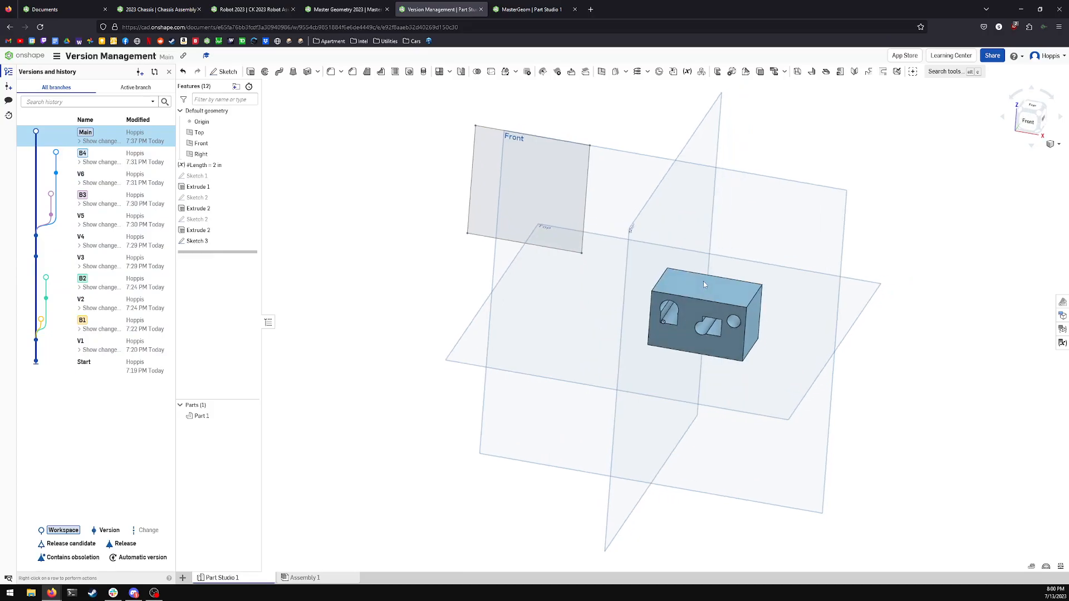
pyautogui.scroll(5, 702, 282)
pyautogui.moveTo(670, 308); pyautogui.dragTo(663, 313, button='right')
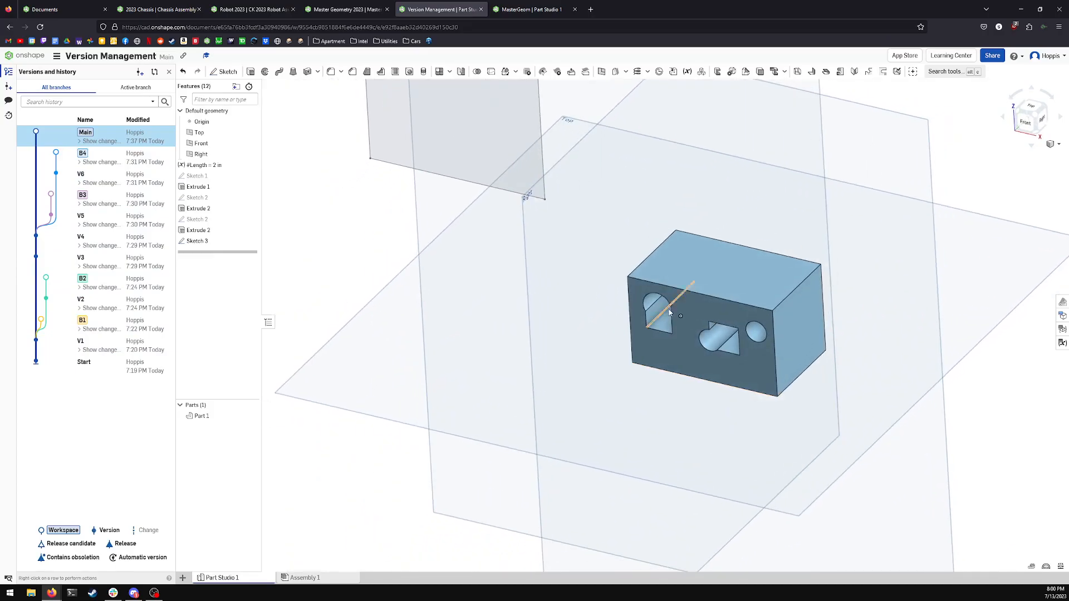